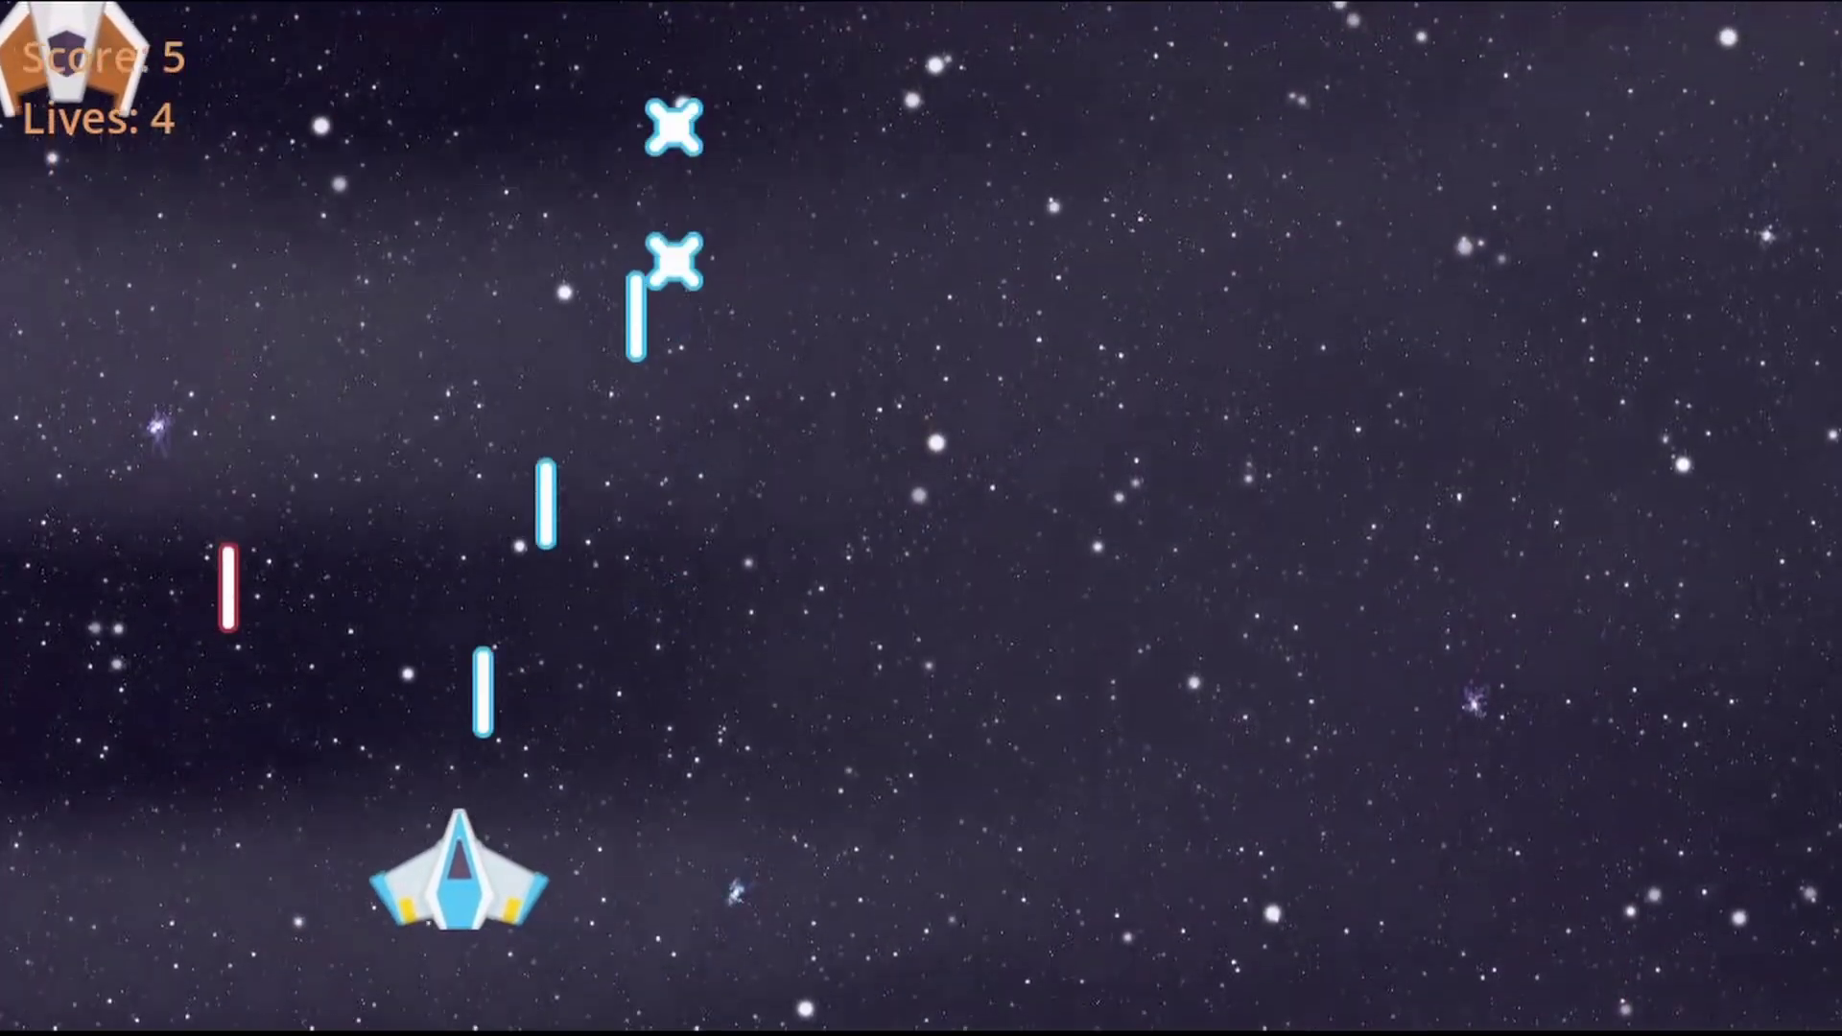
key(Right)
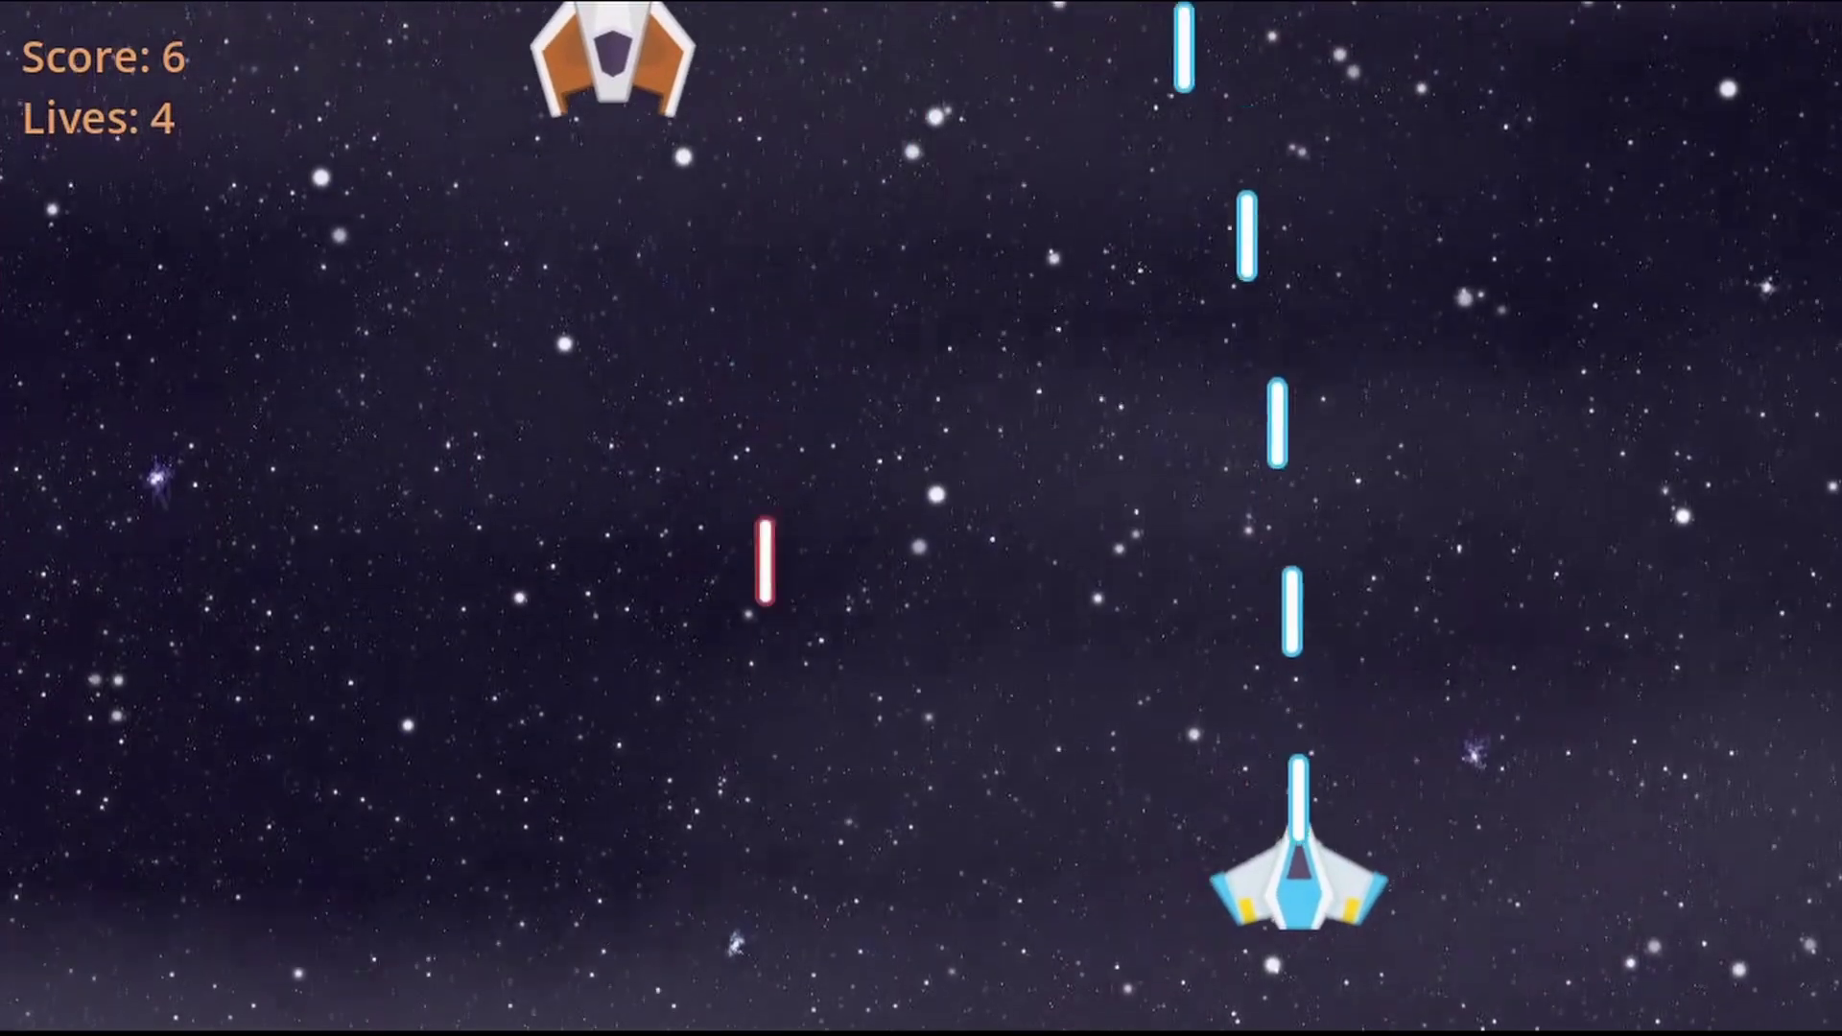
key(Left)
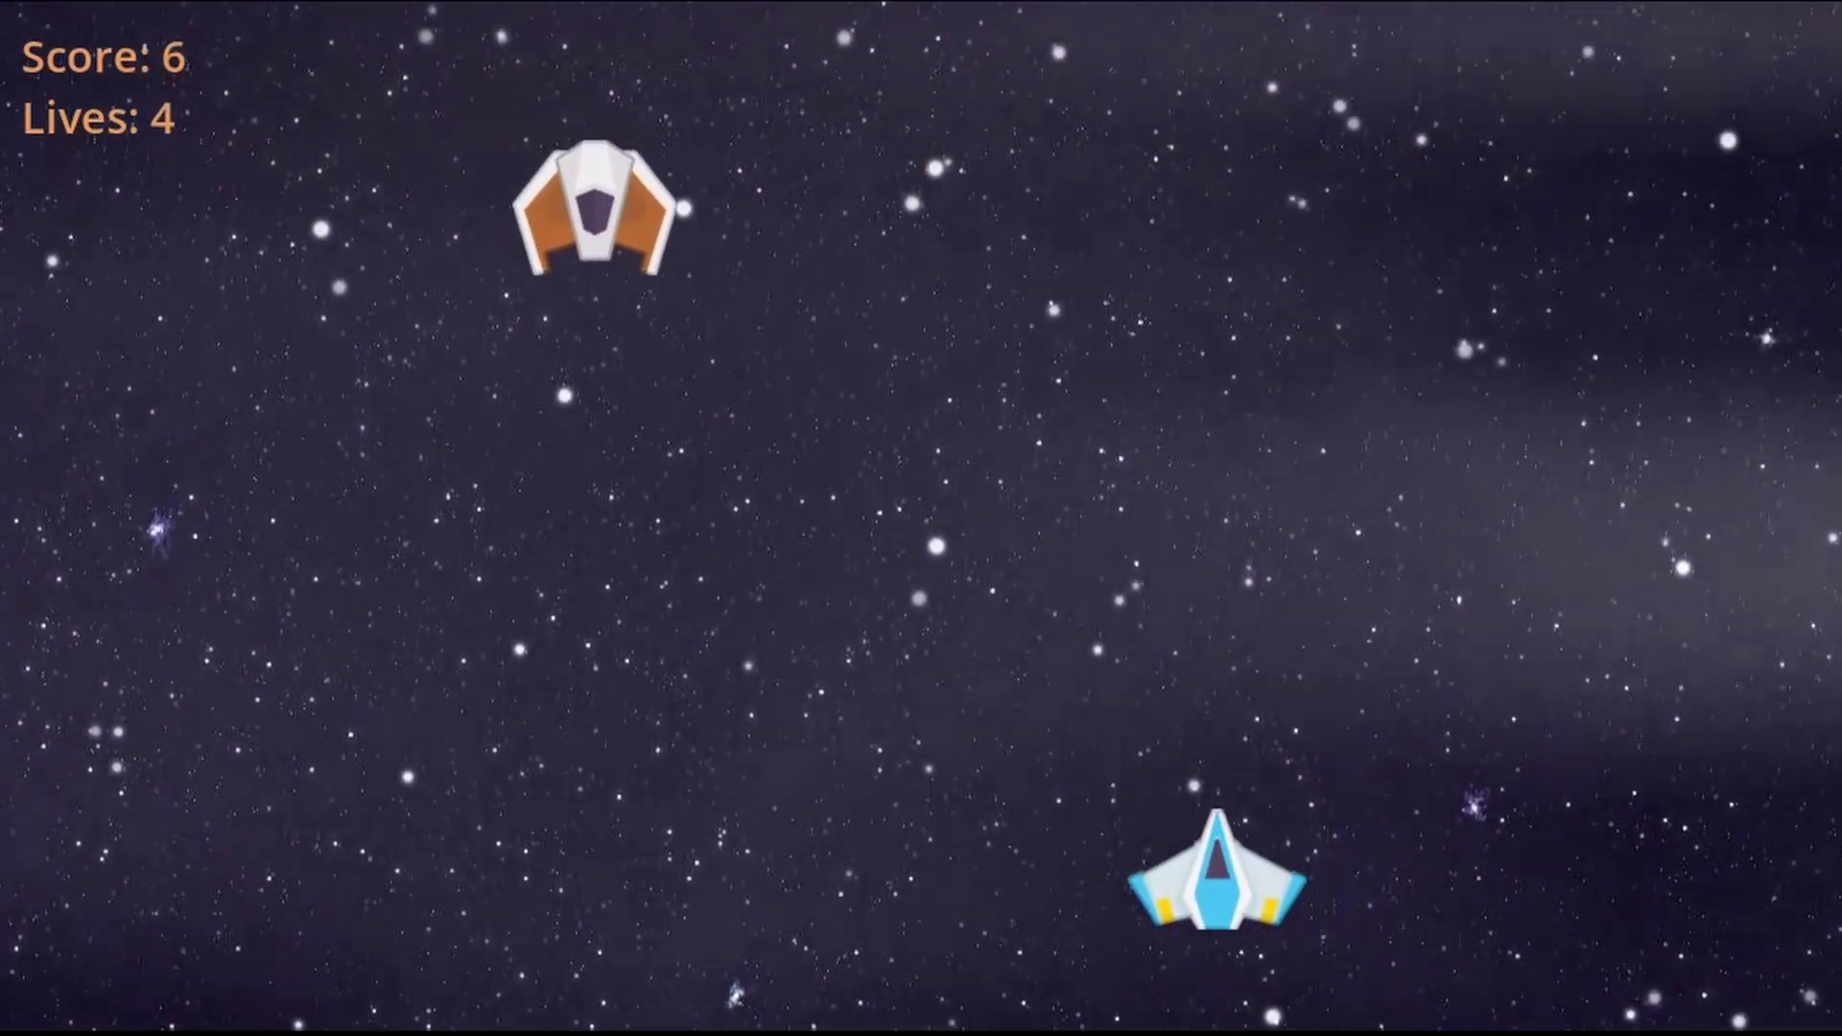
key(space)
key(Right)
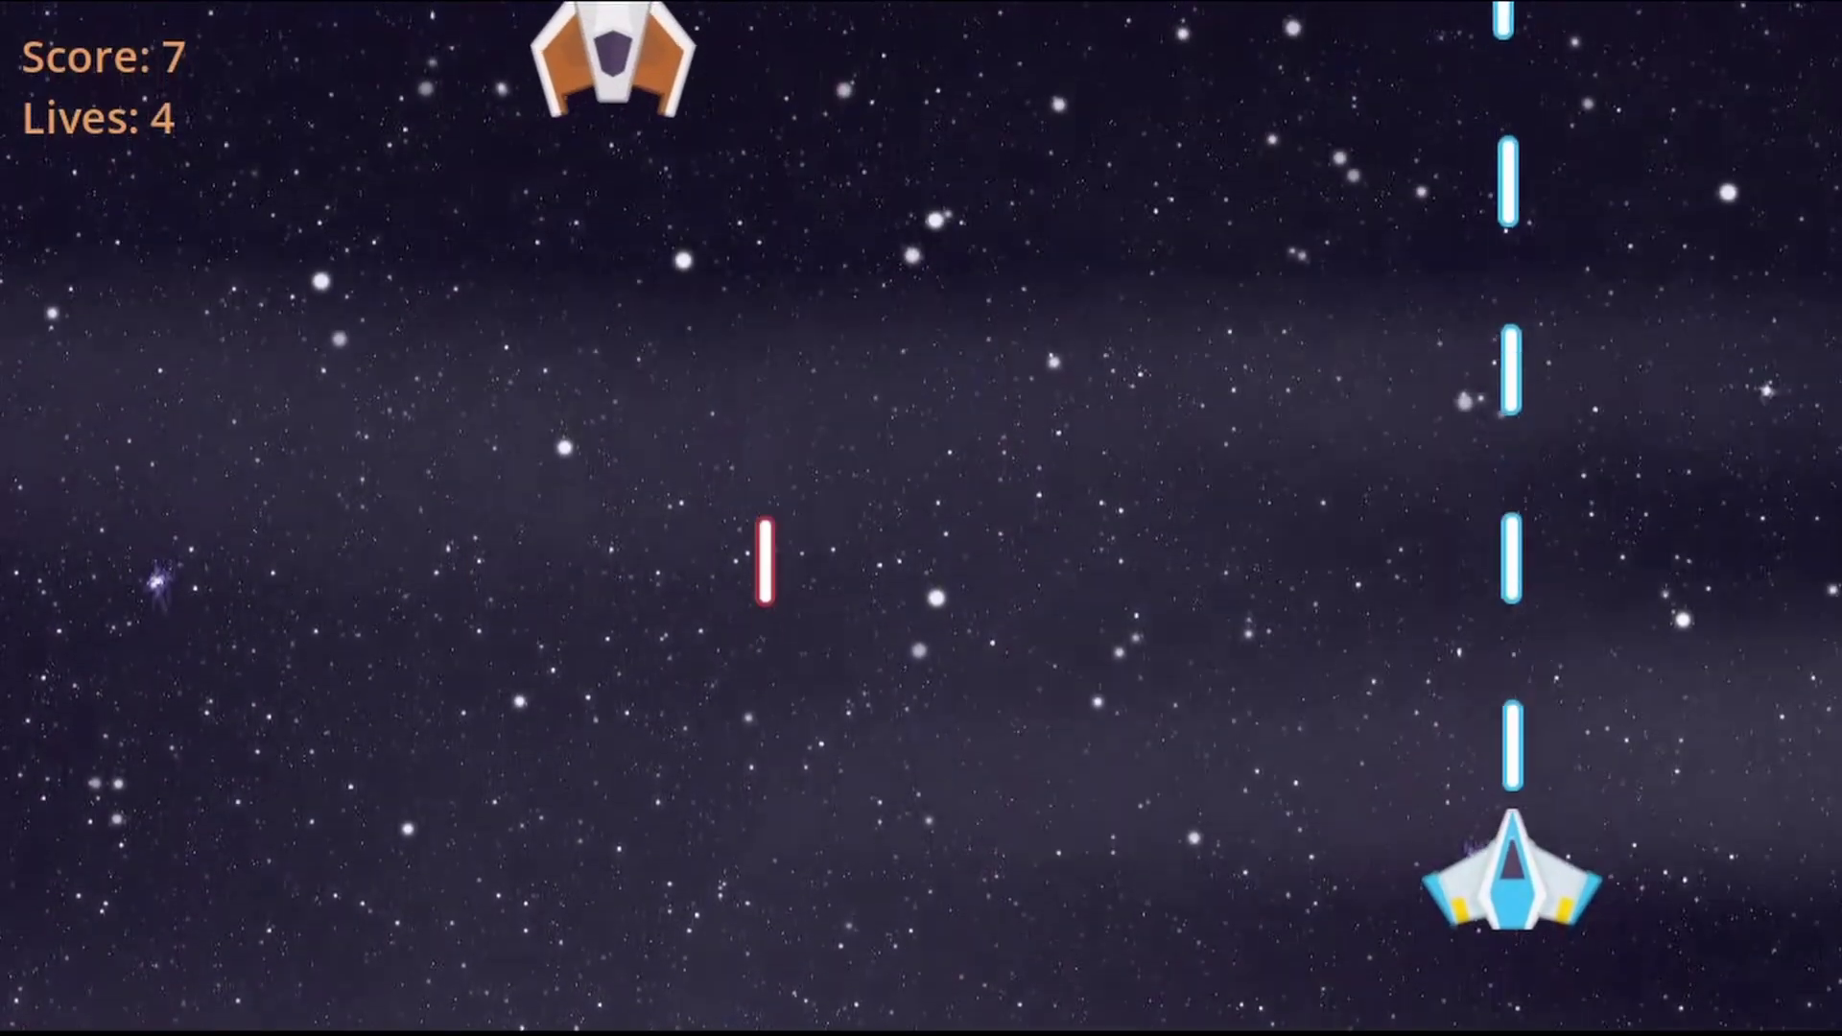
key(Left)
key(space)
key(Right)
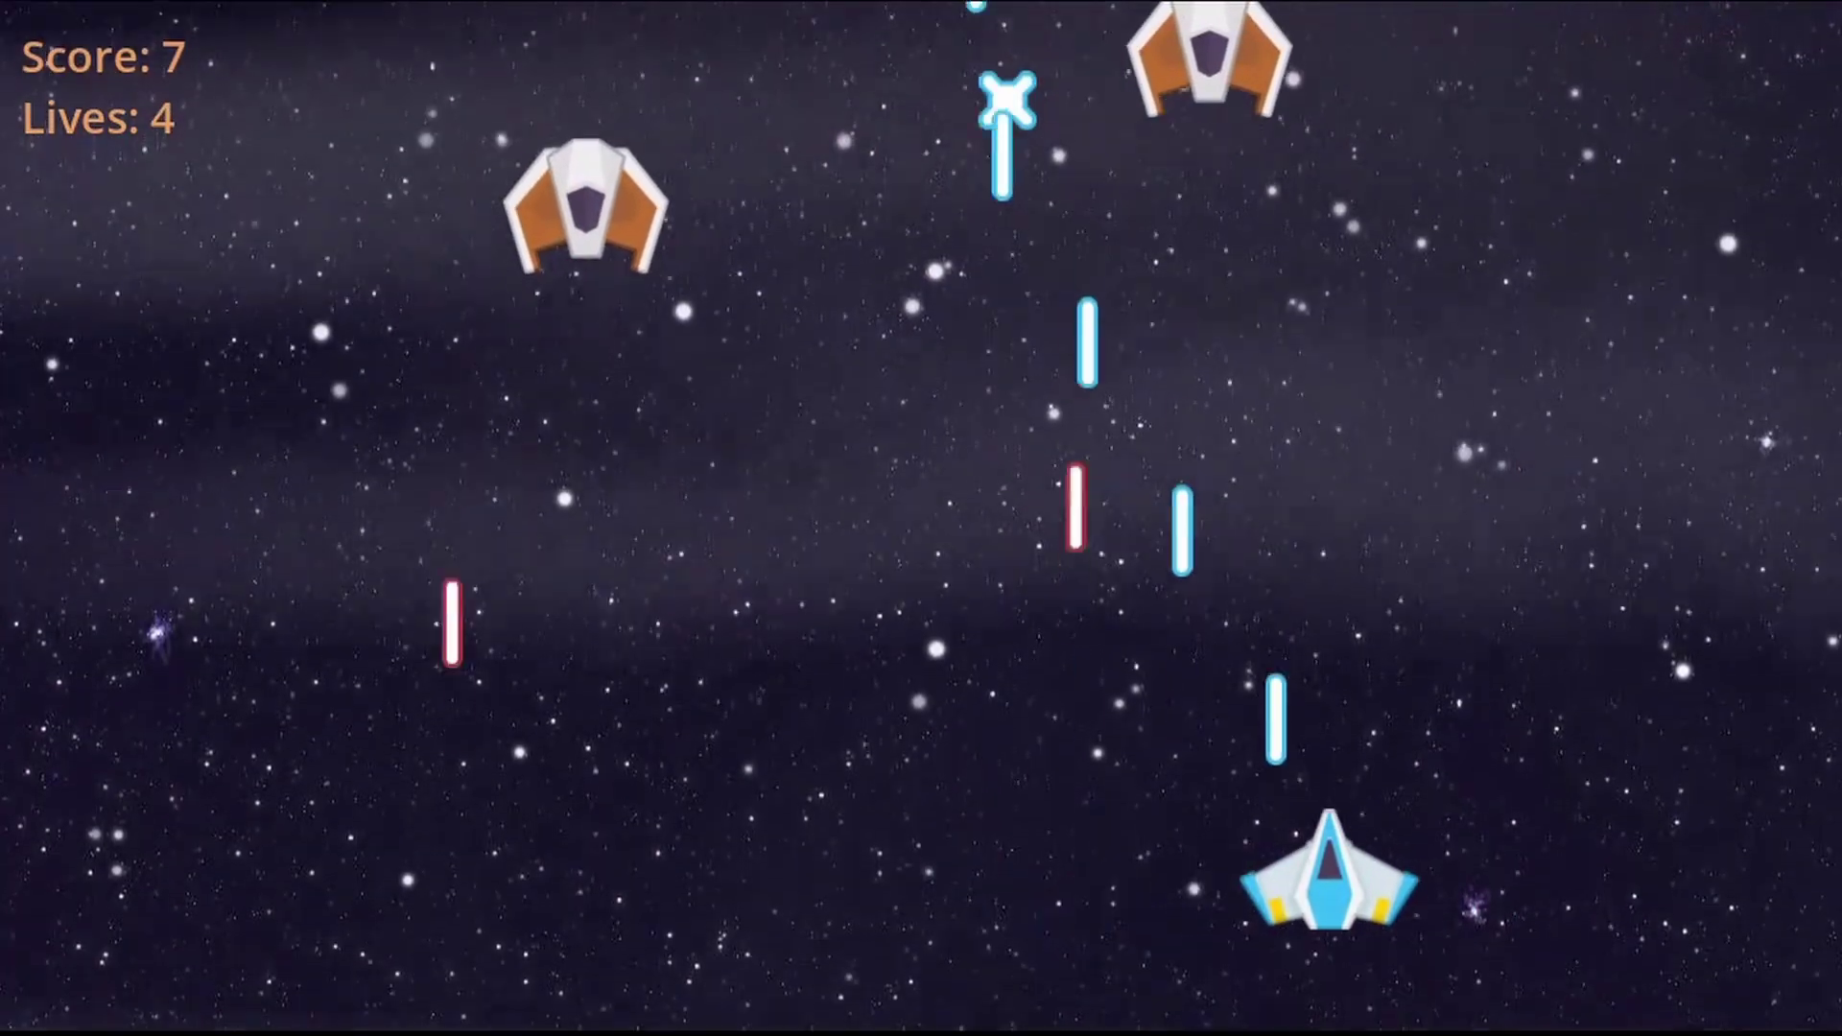
key(Left)
key(Left)
key(space)
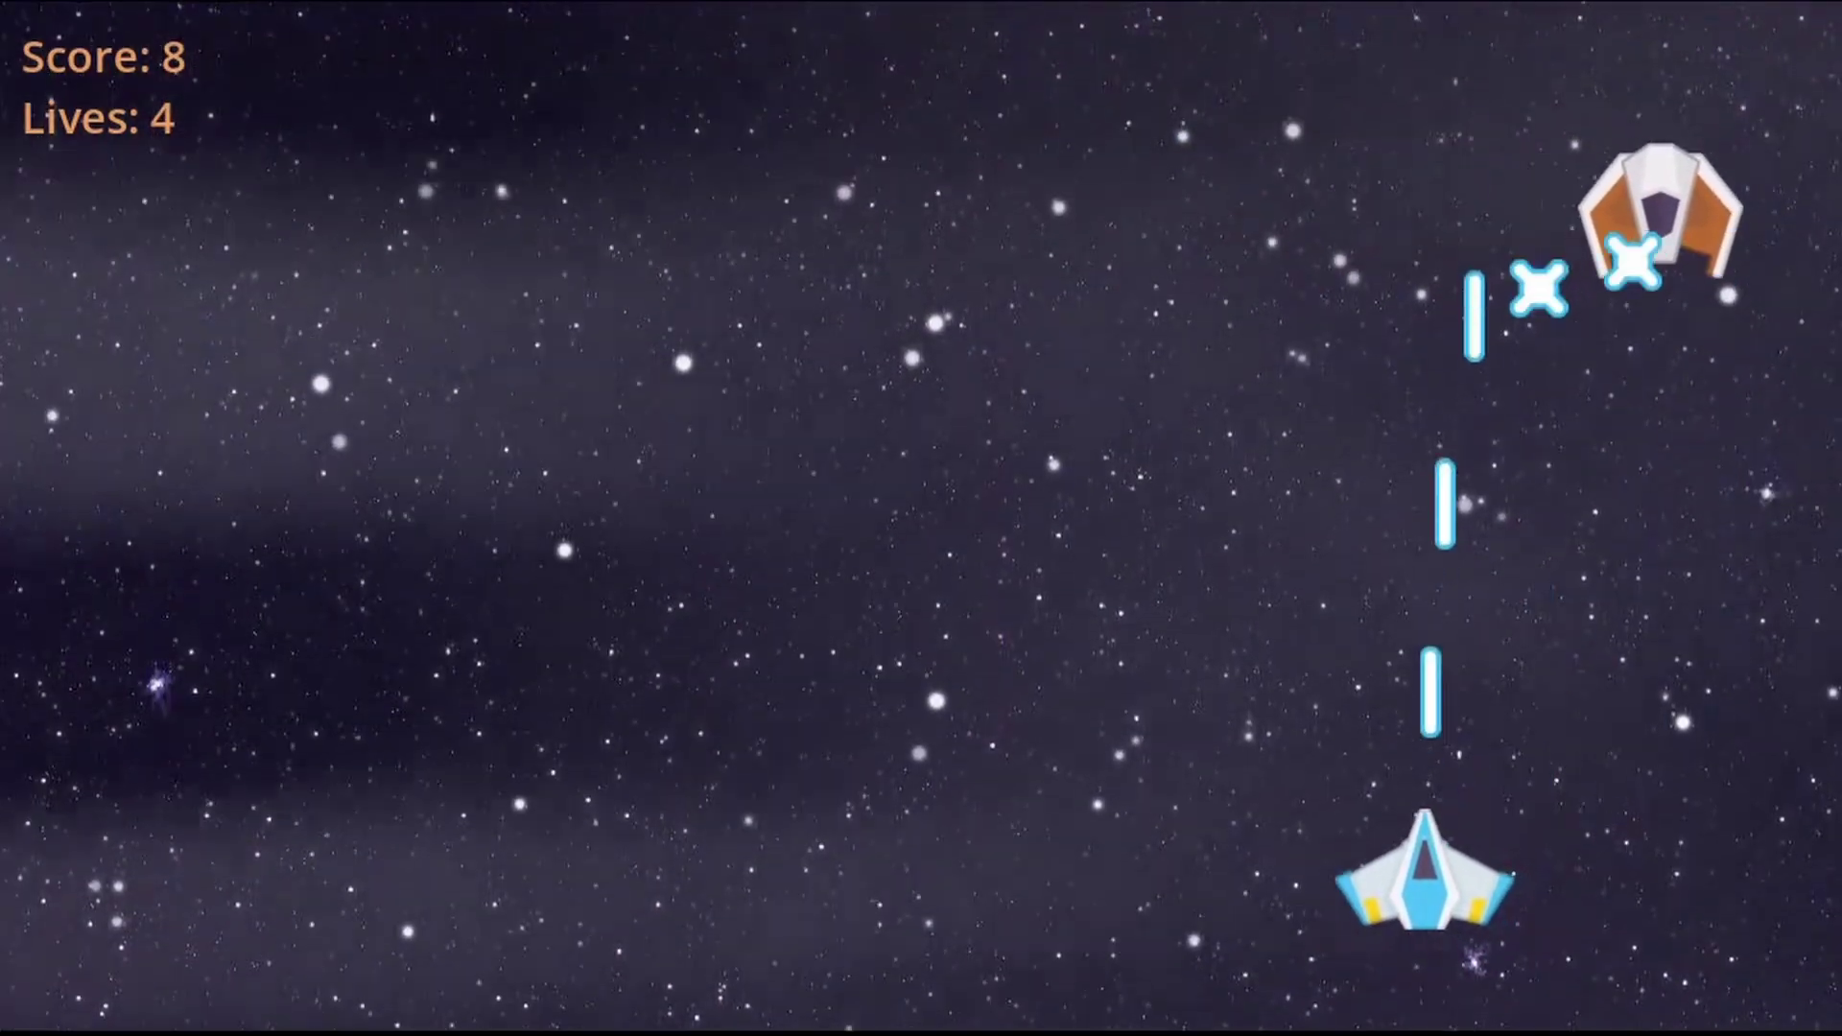
key(Left)
key(Left)
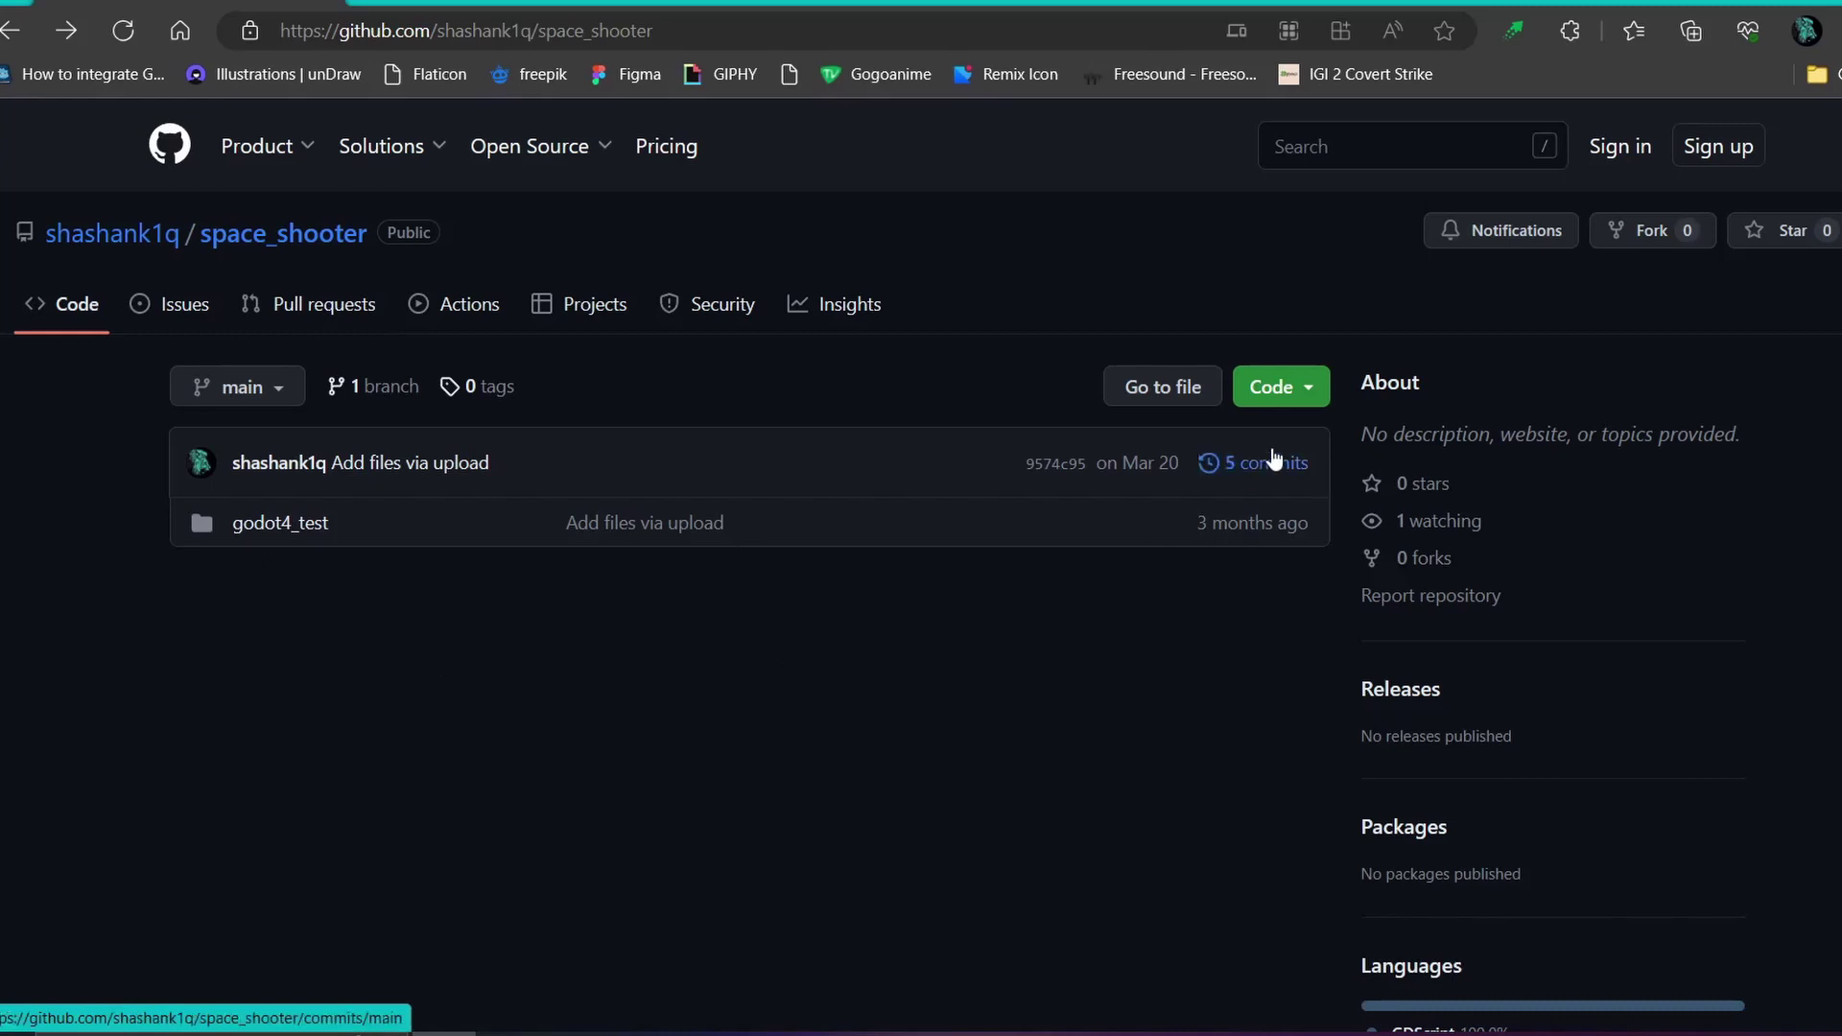
Step: Download the space_shooter GitHub repository as a ZIP archive
click(1275, 389)
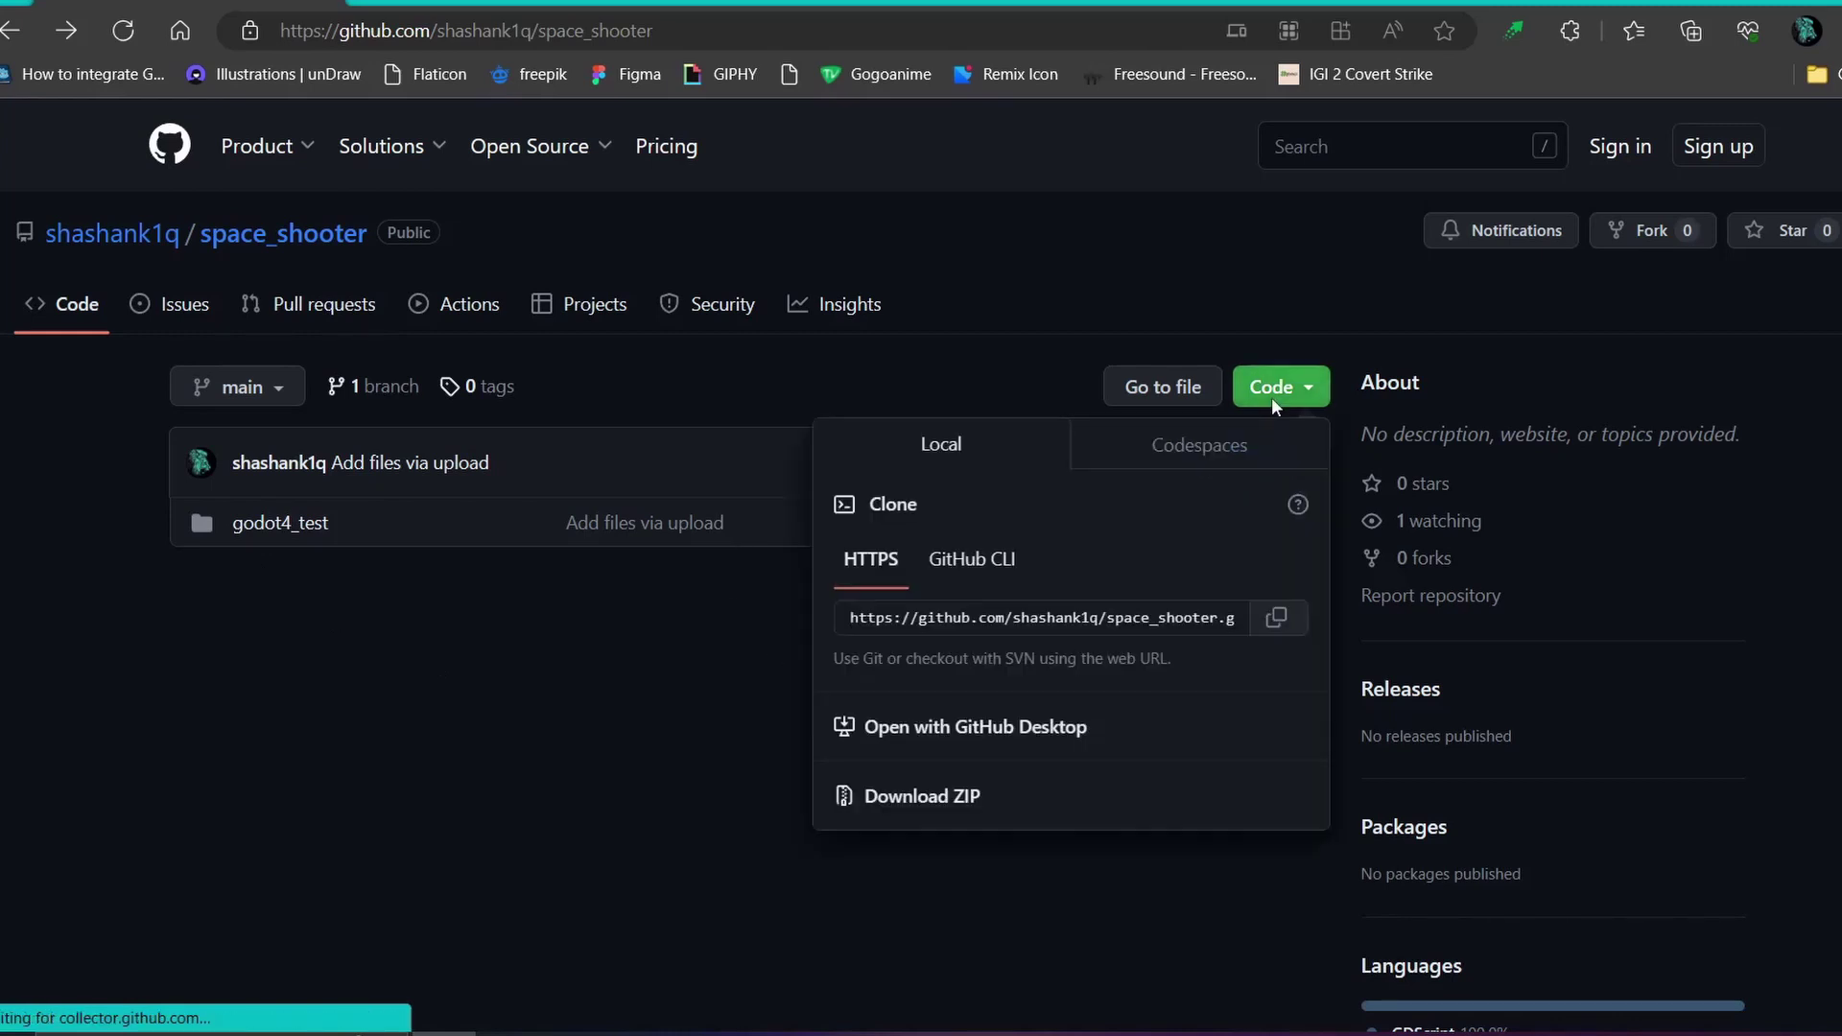
click(898, 811)
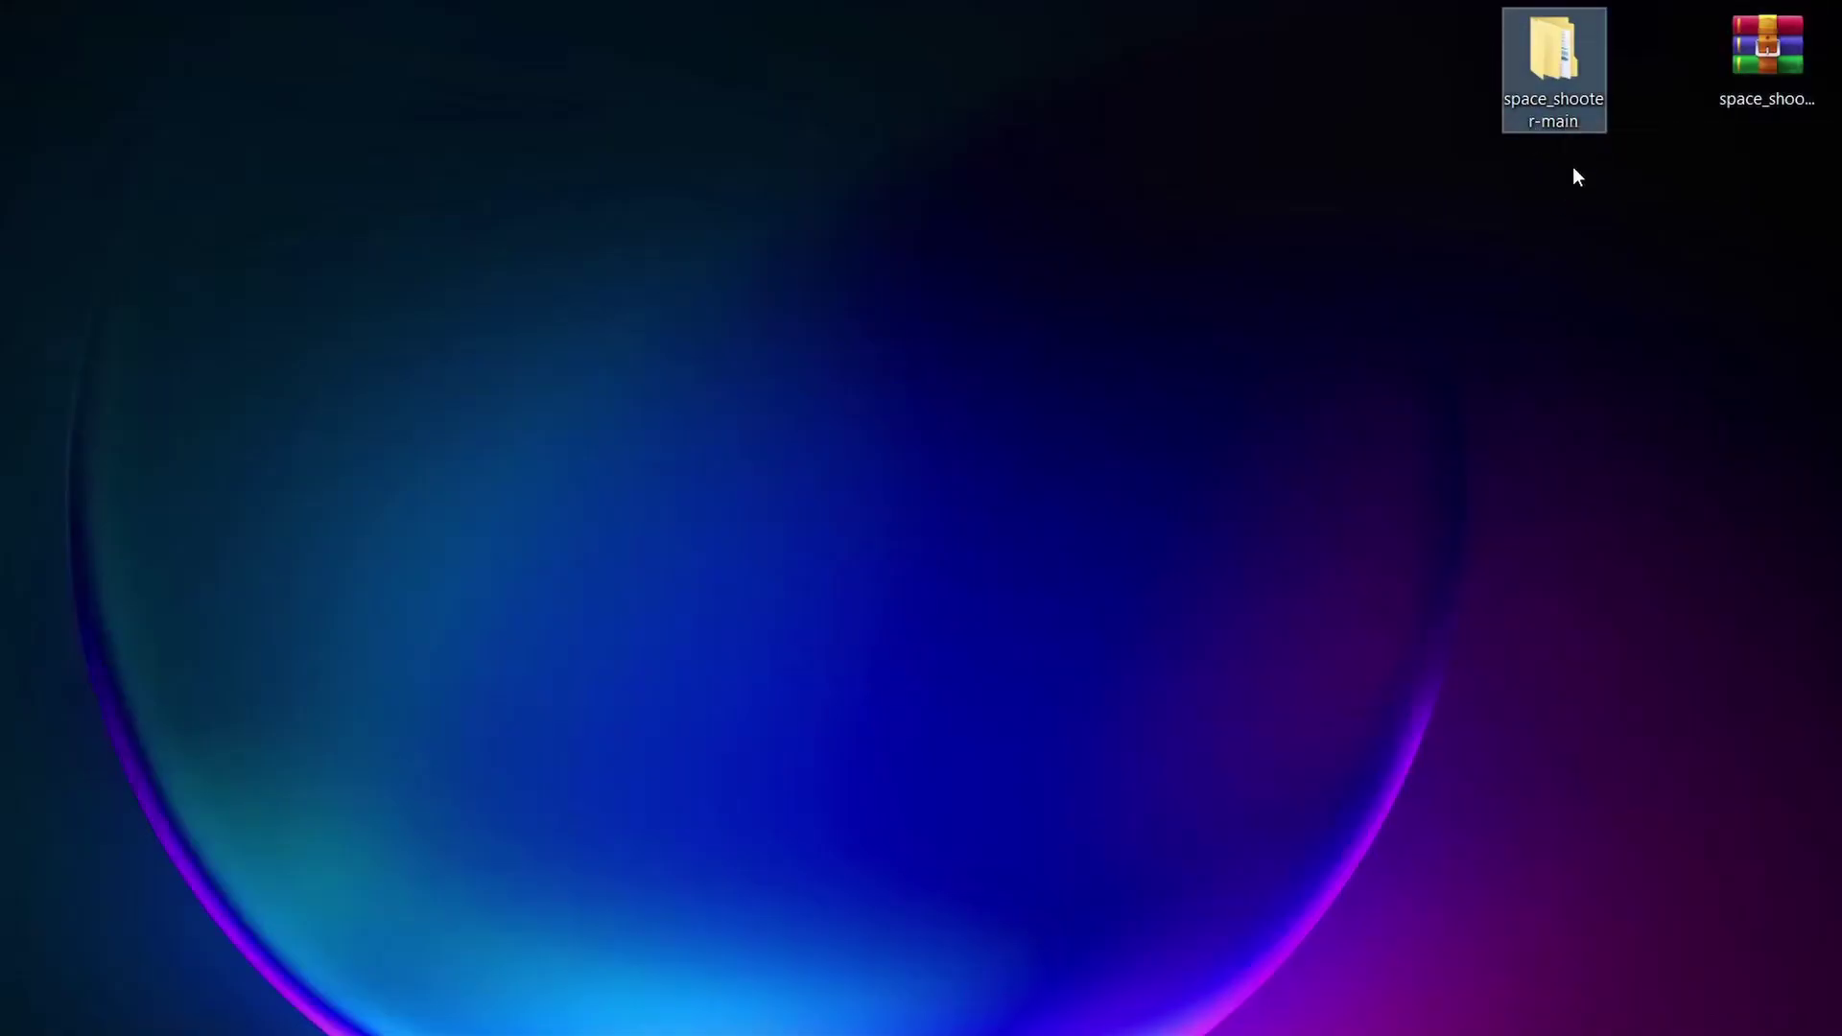
Step: Switch to the extracted space_shooter-main folder on the desktop and open the images folder inside godot4_test
double_click(1523, 60)
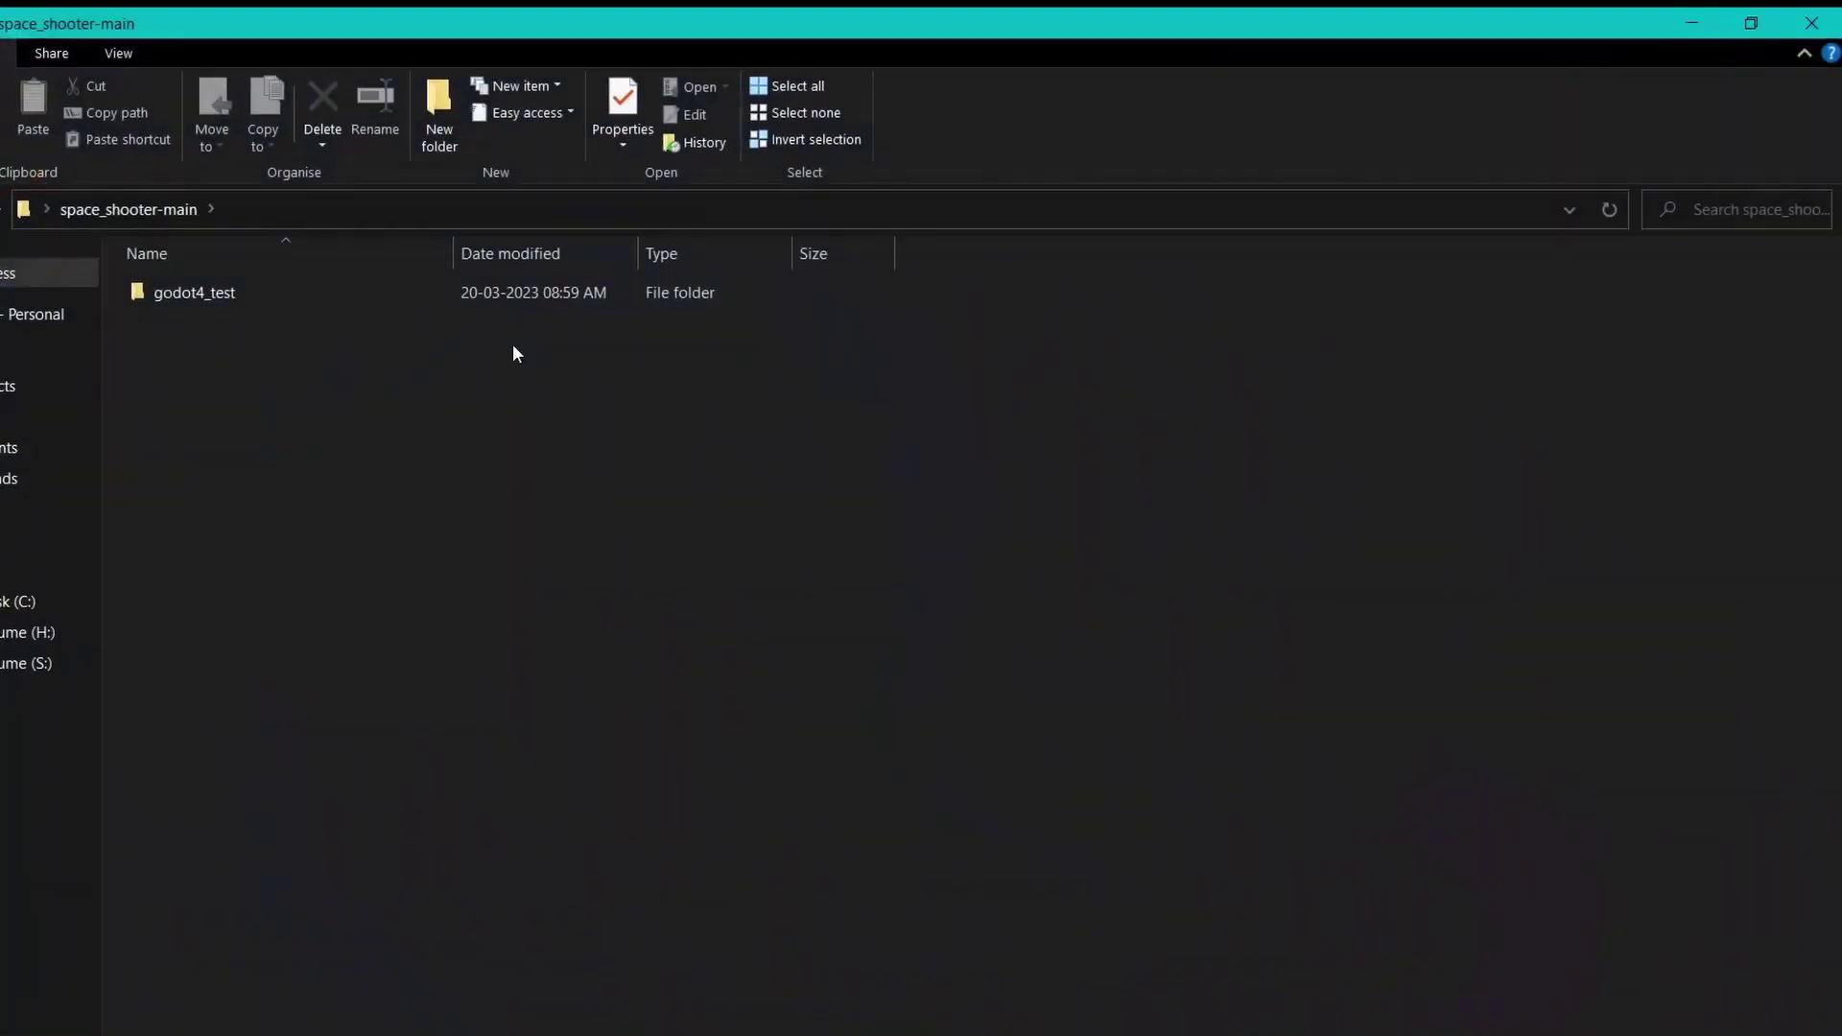
double_click(370, 280)
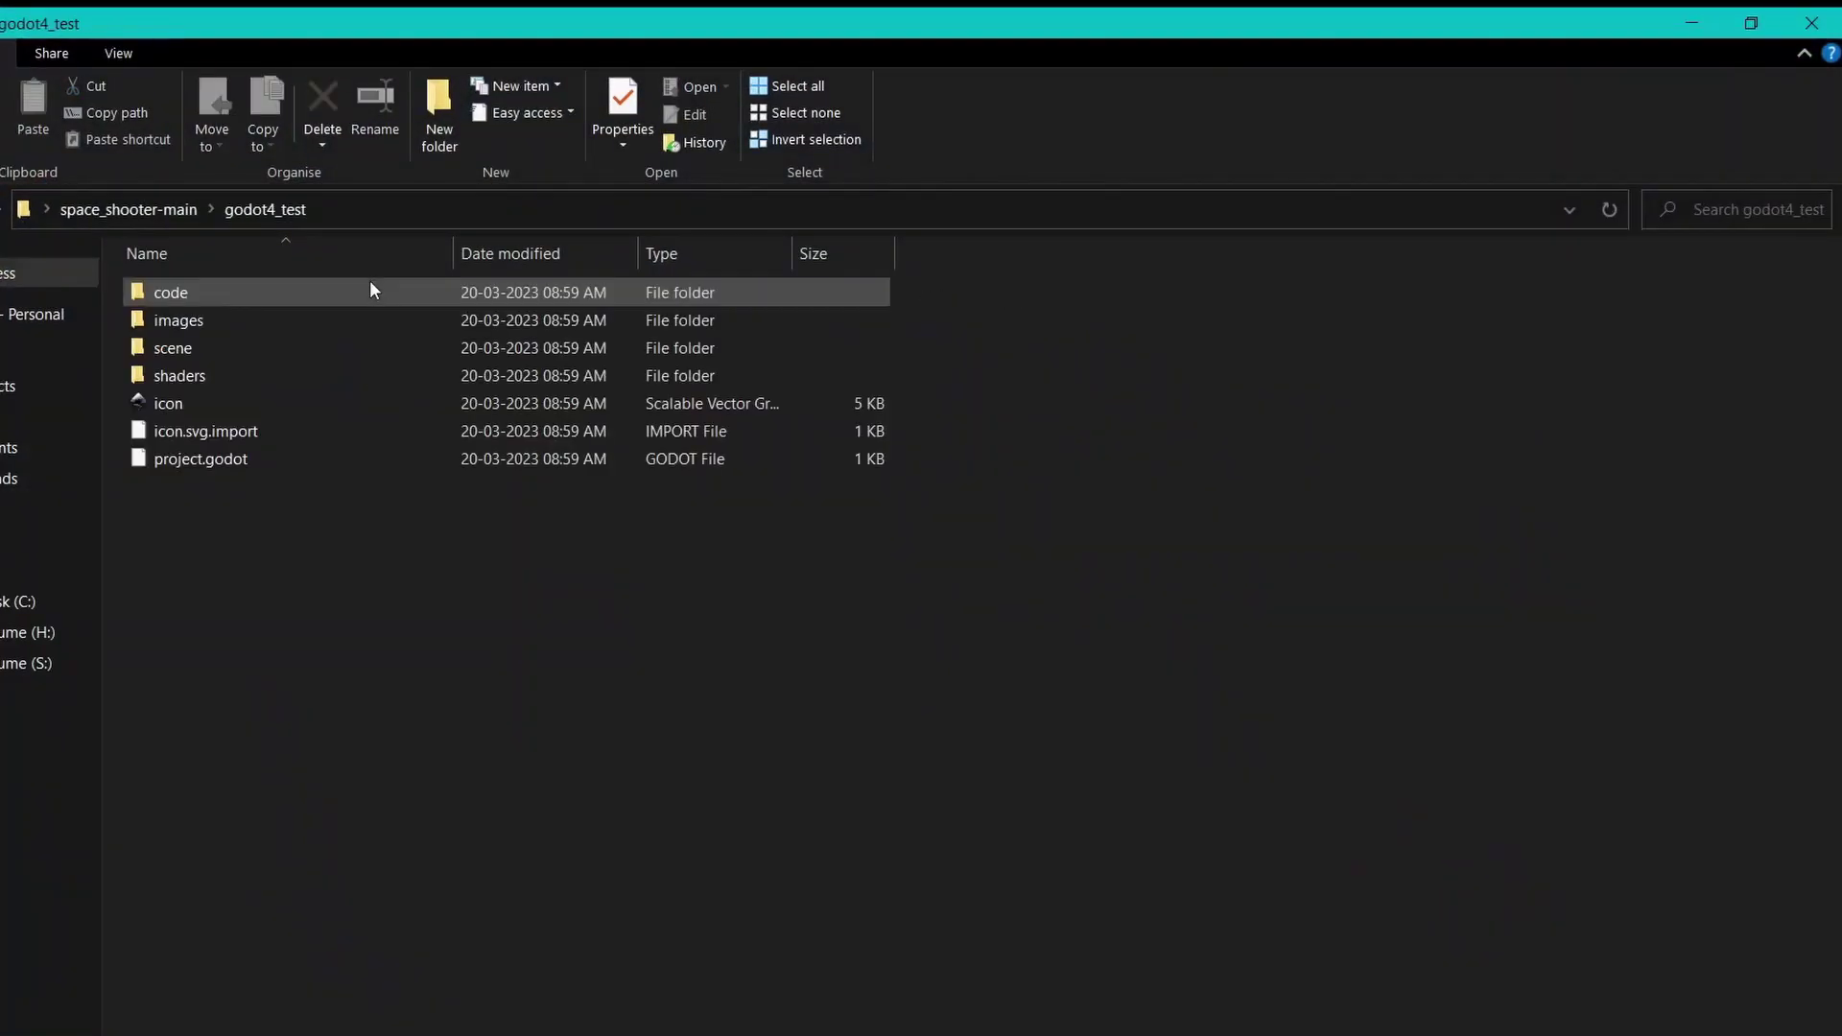
double_click(352, 328)
drag(1251, 488, 148, 322)
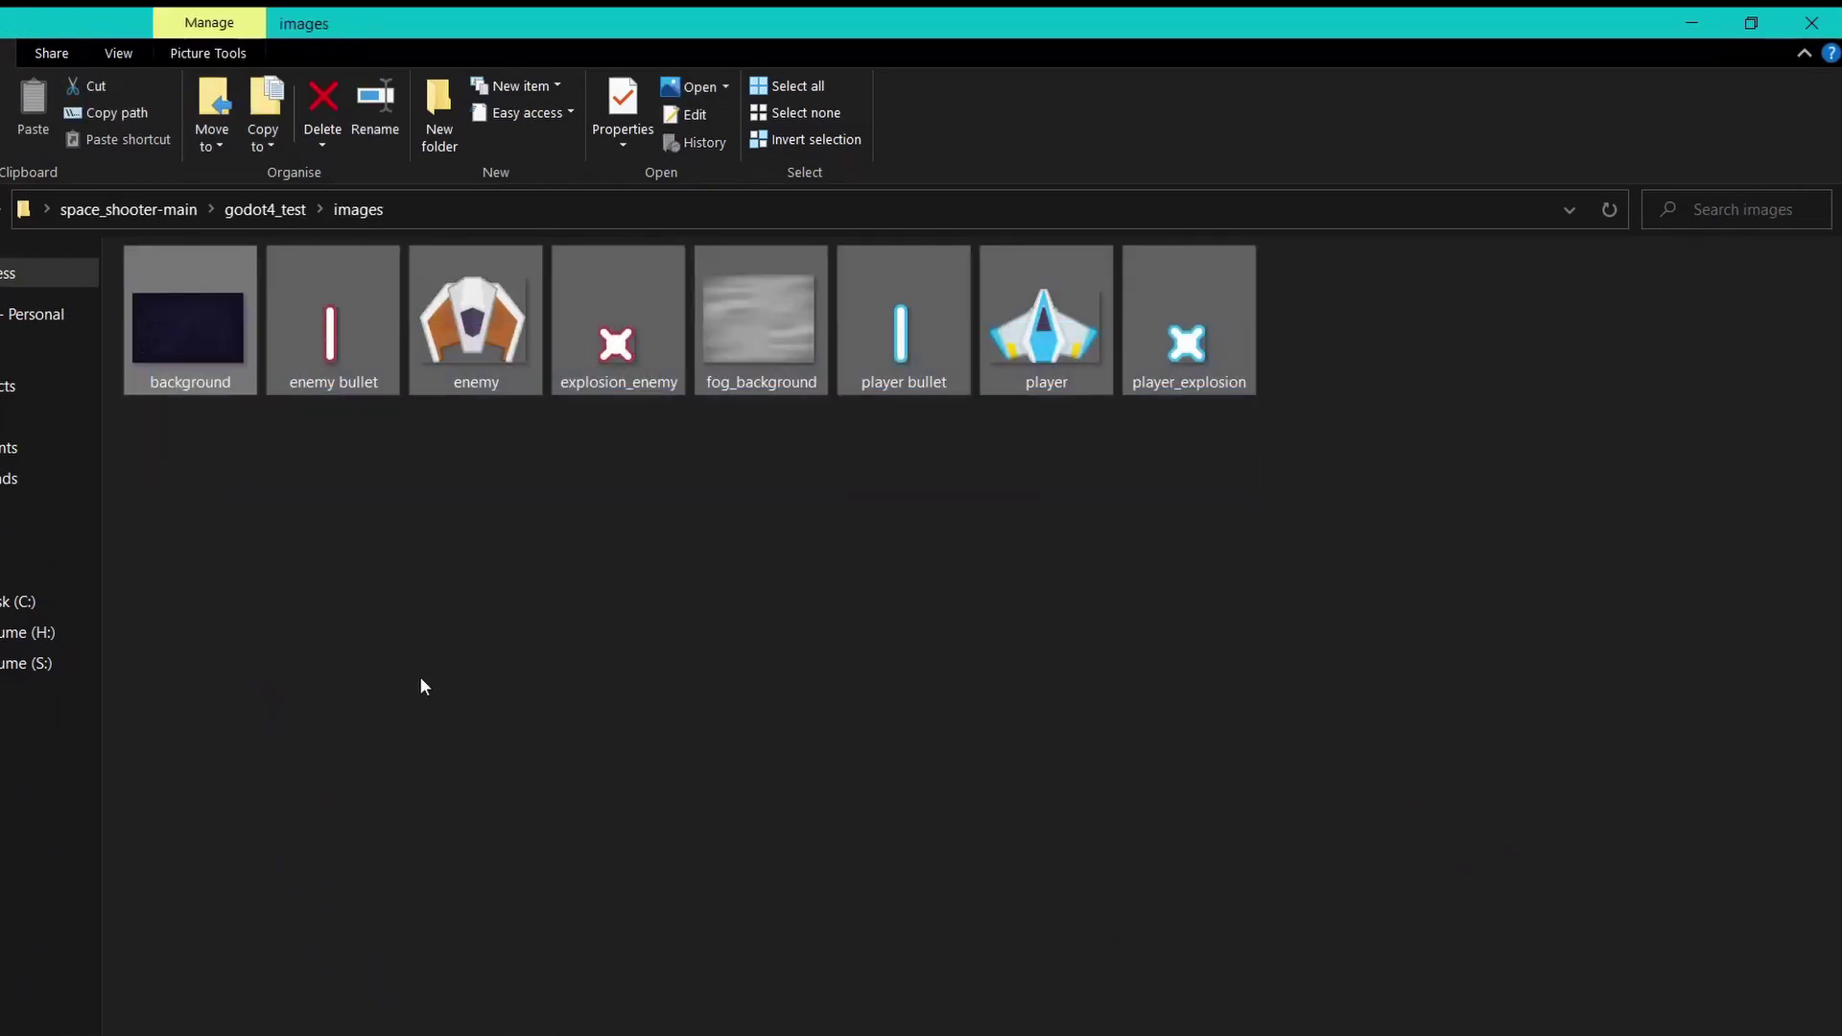
click(648, 793)
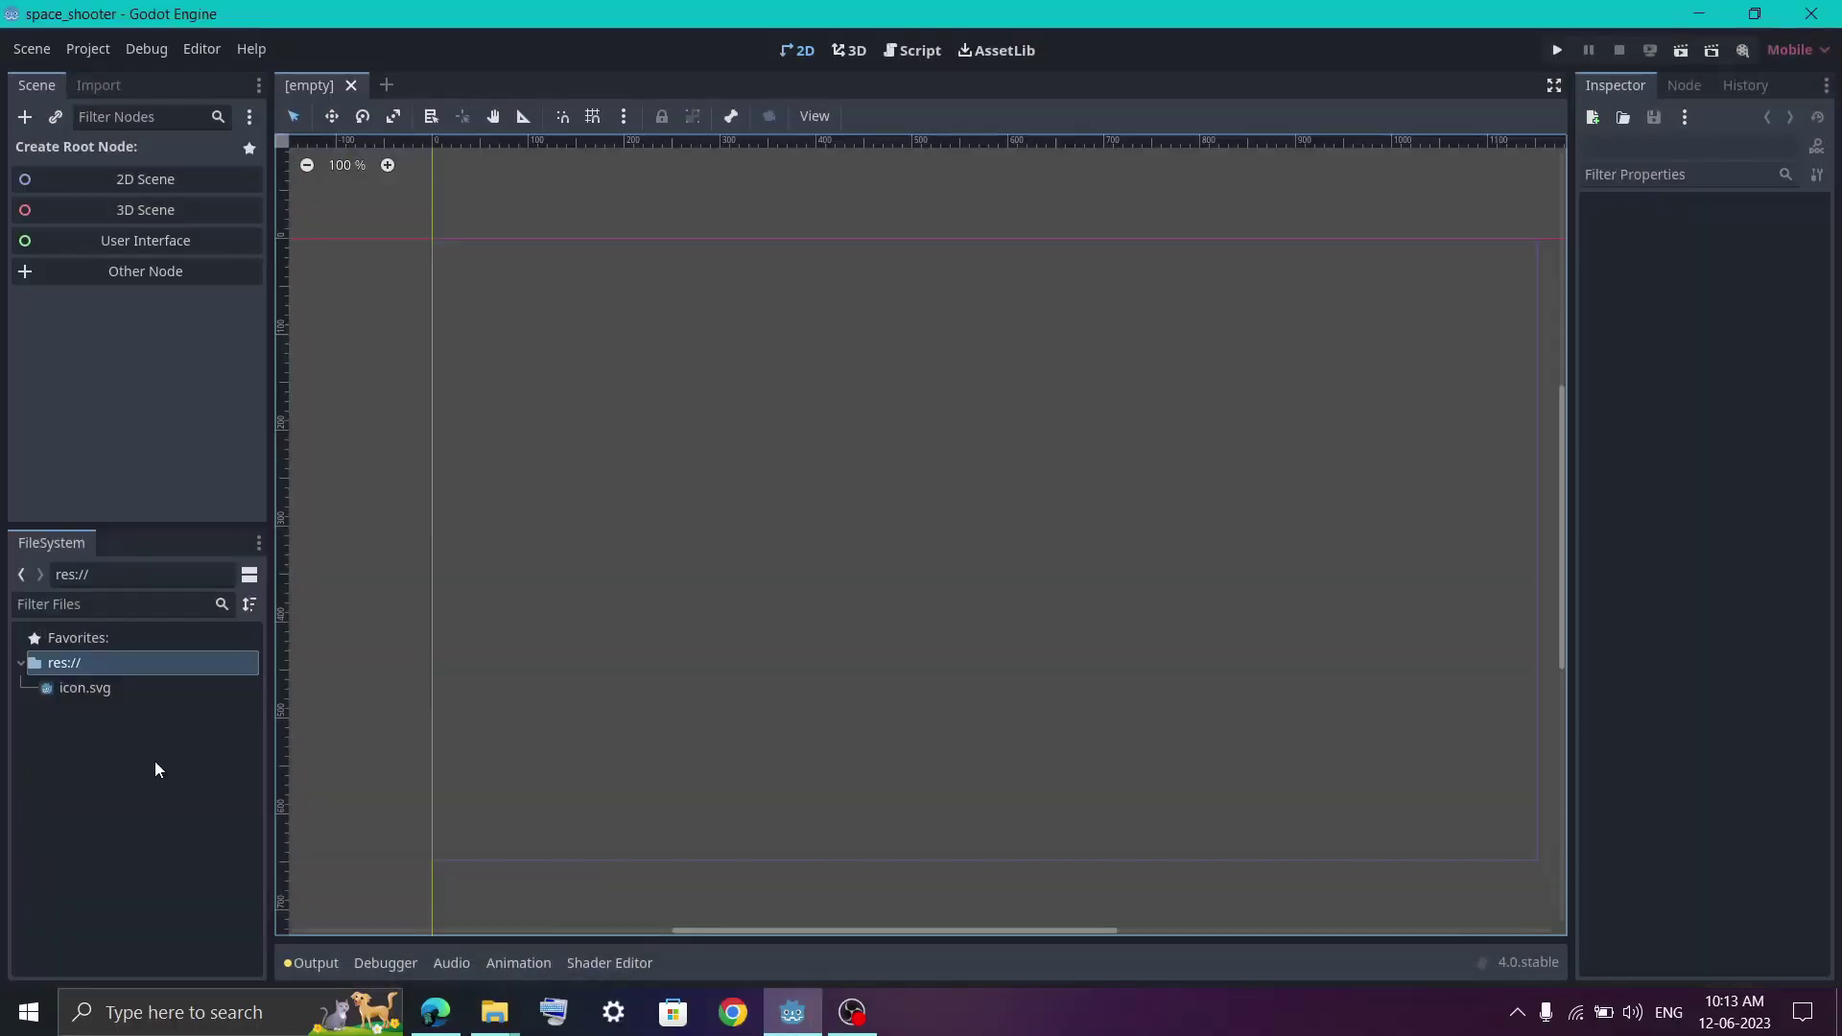
Step: Switch to the space_shooter project in Godot and create a folder named images under res://
click(158, 769)
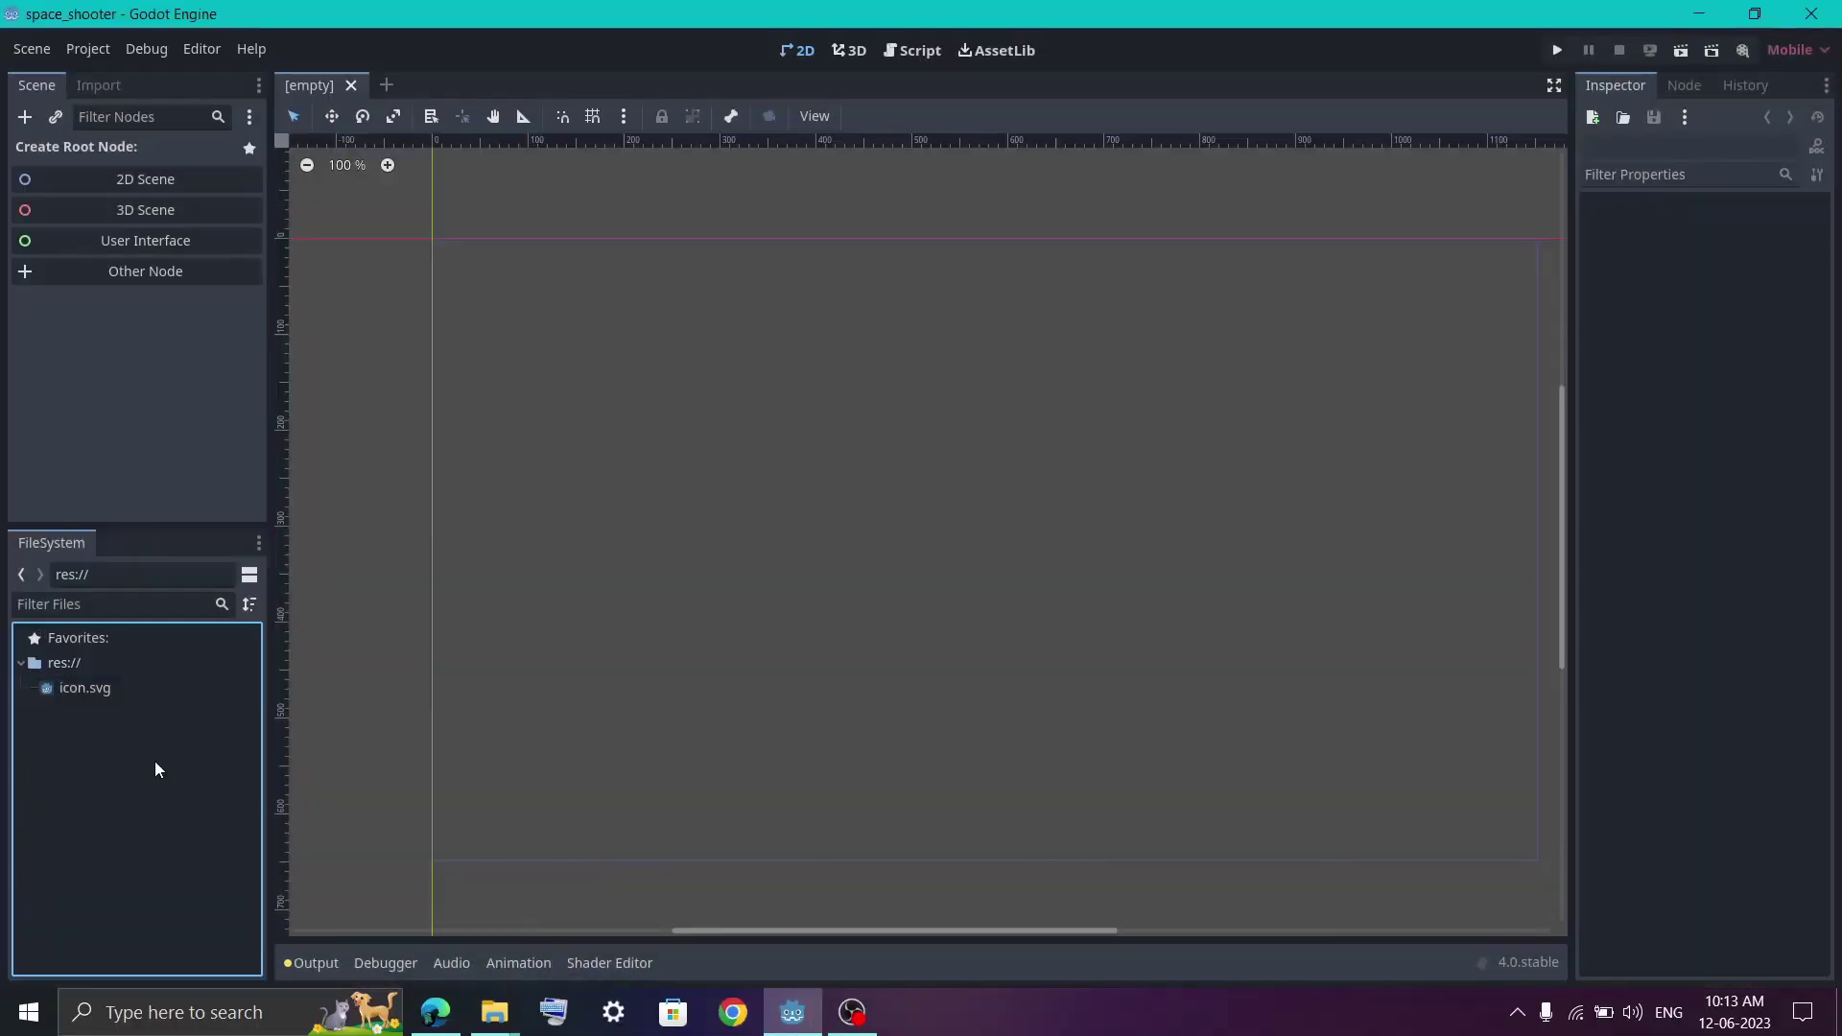
right_click(111, 748)
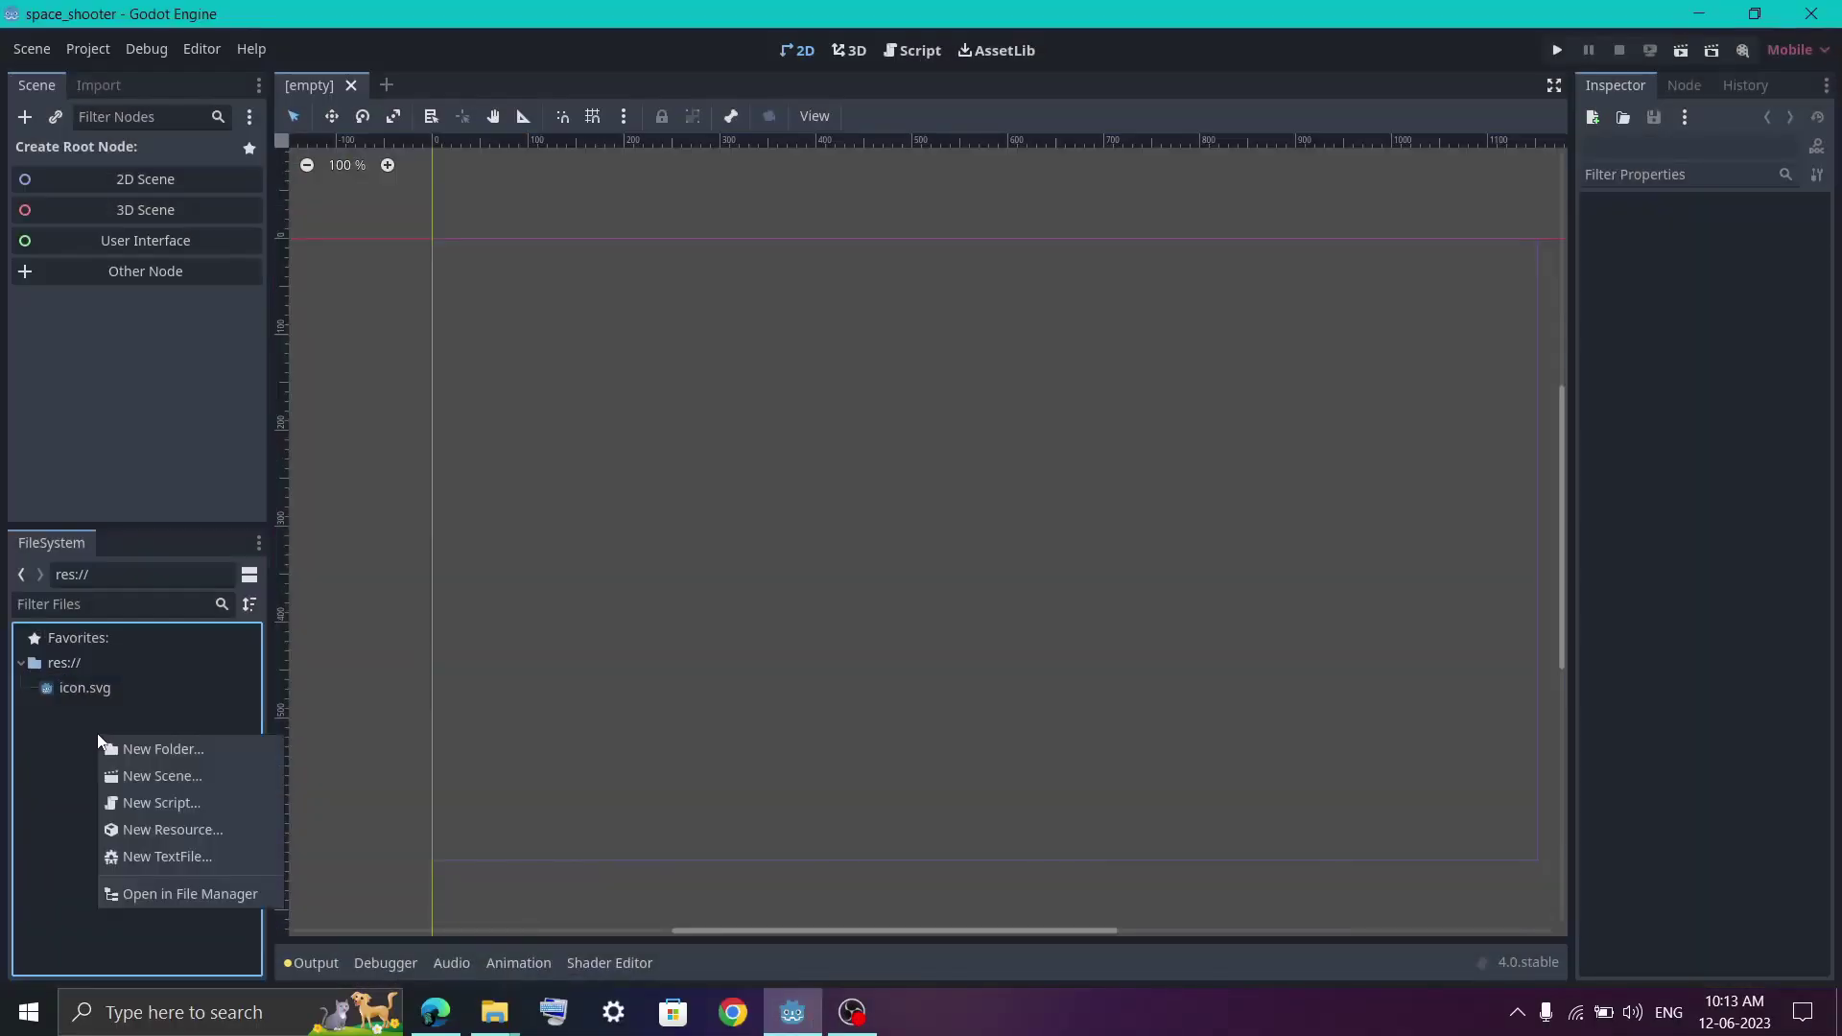
click(158, 752)
text(i)
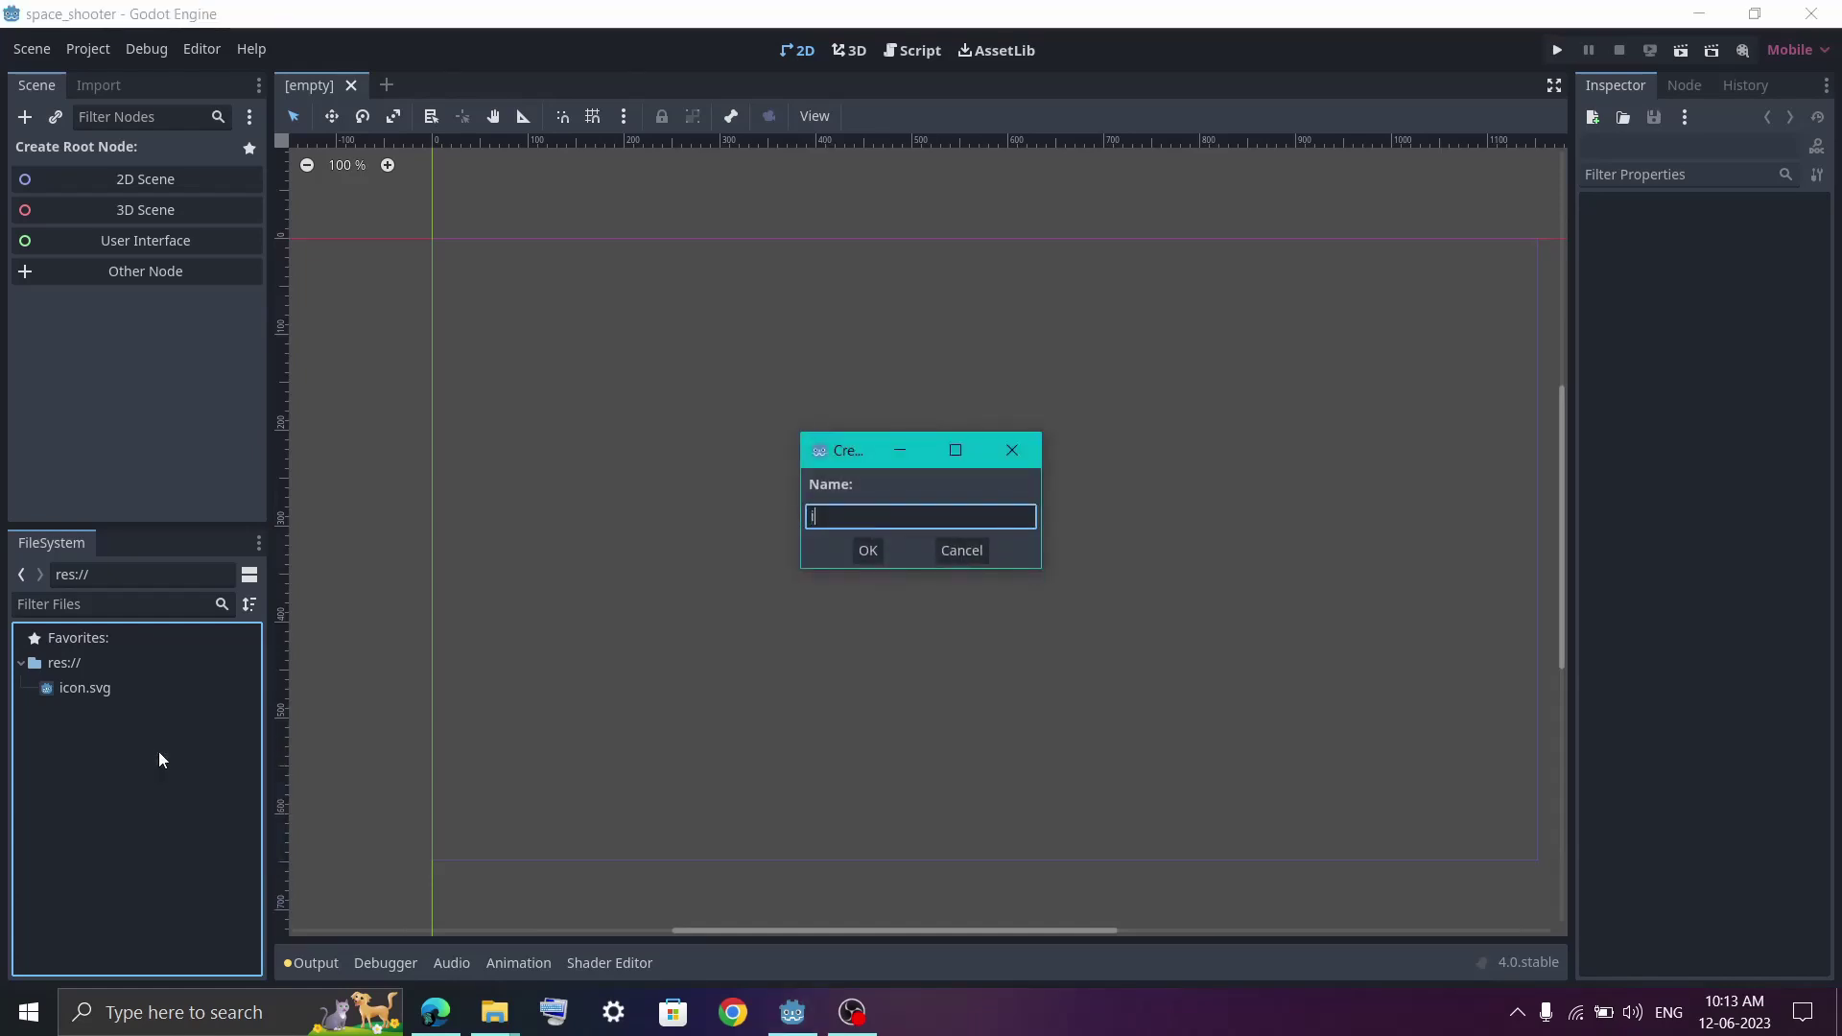
text(mages)
key(Return)
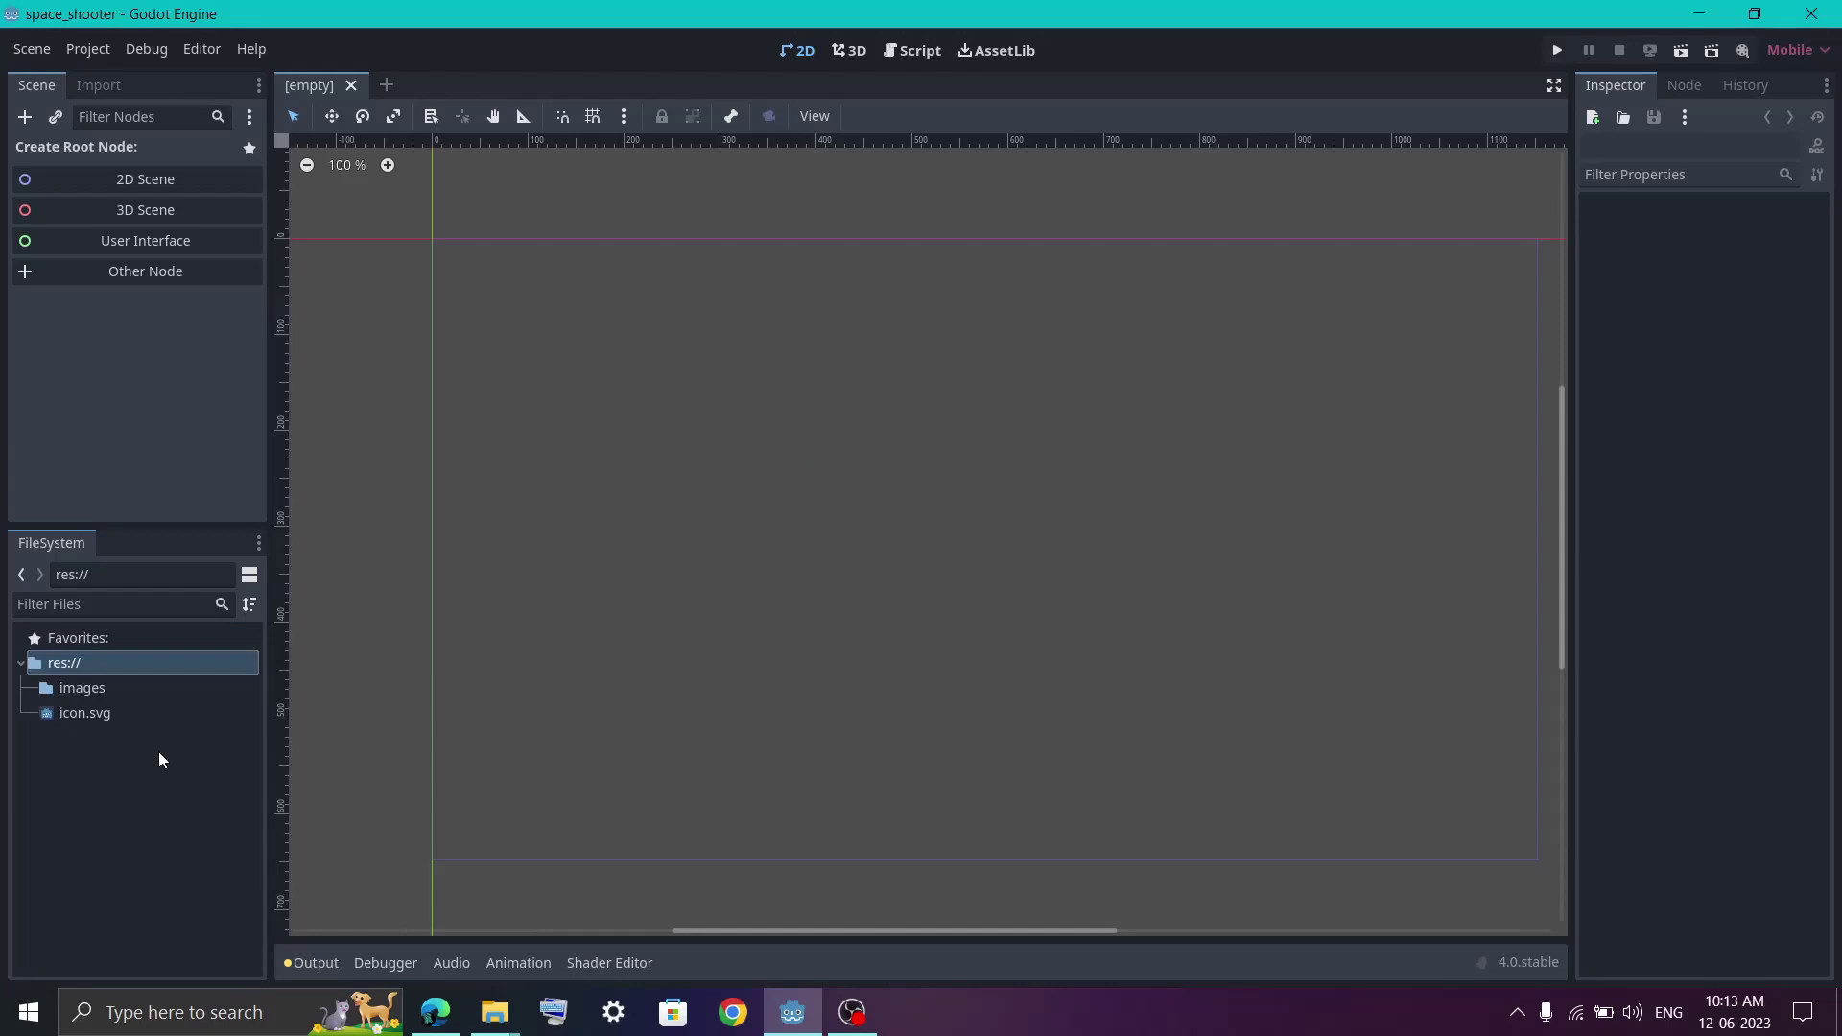
Step: Import all the image files from the downloaded images folder into the project's images folder and expand it
click(136, 687)
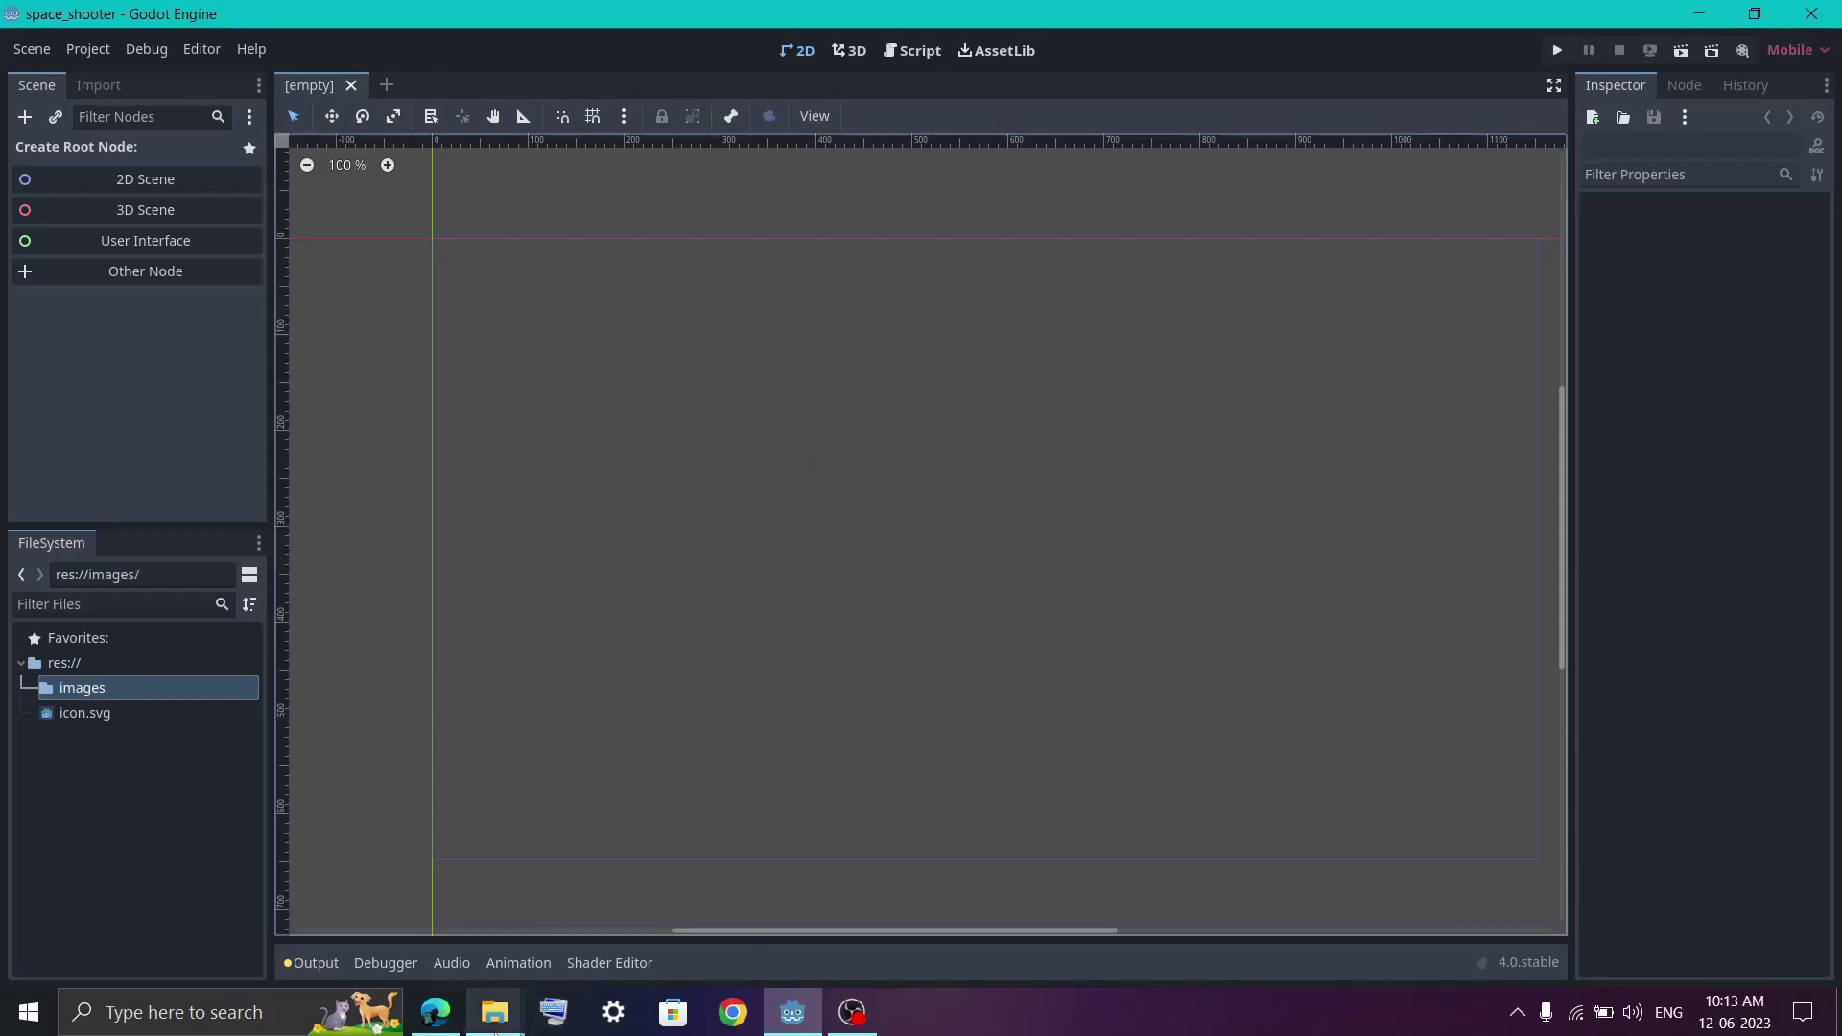
mouse_move(495, 1026)
click(635, 904)
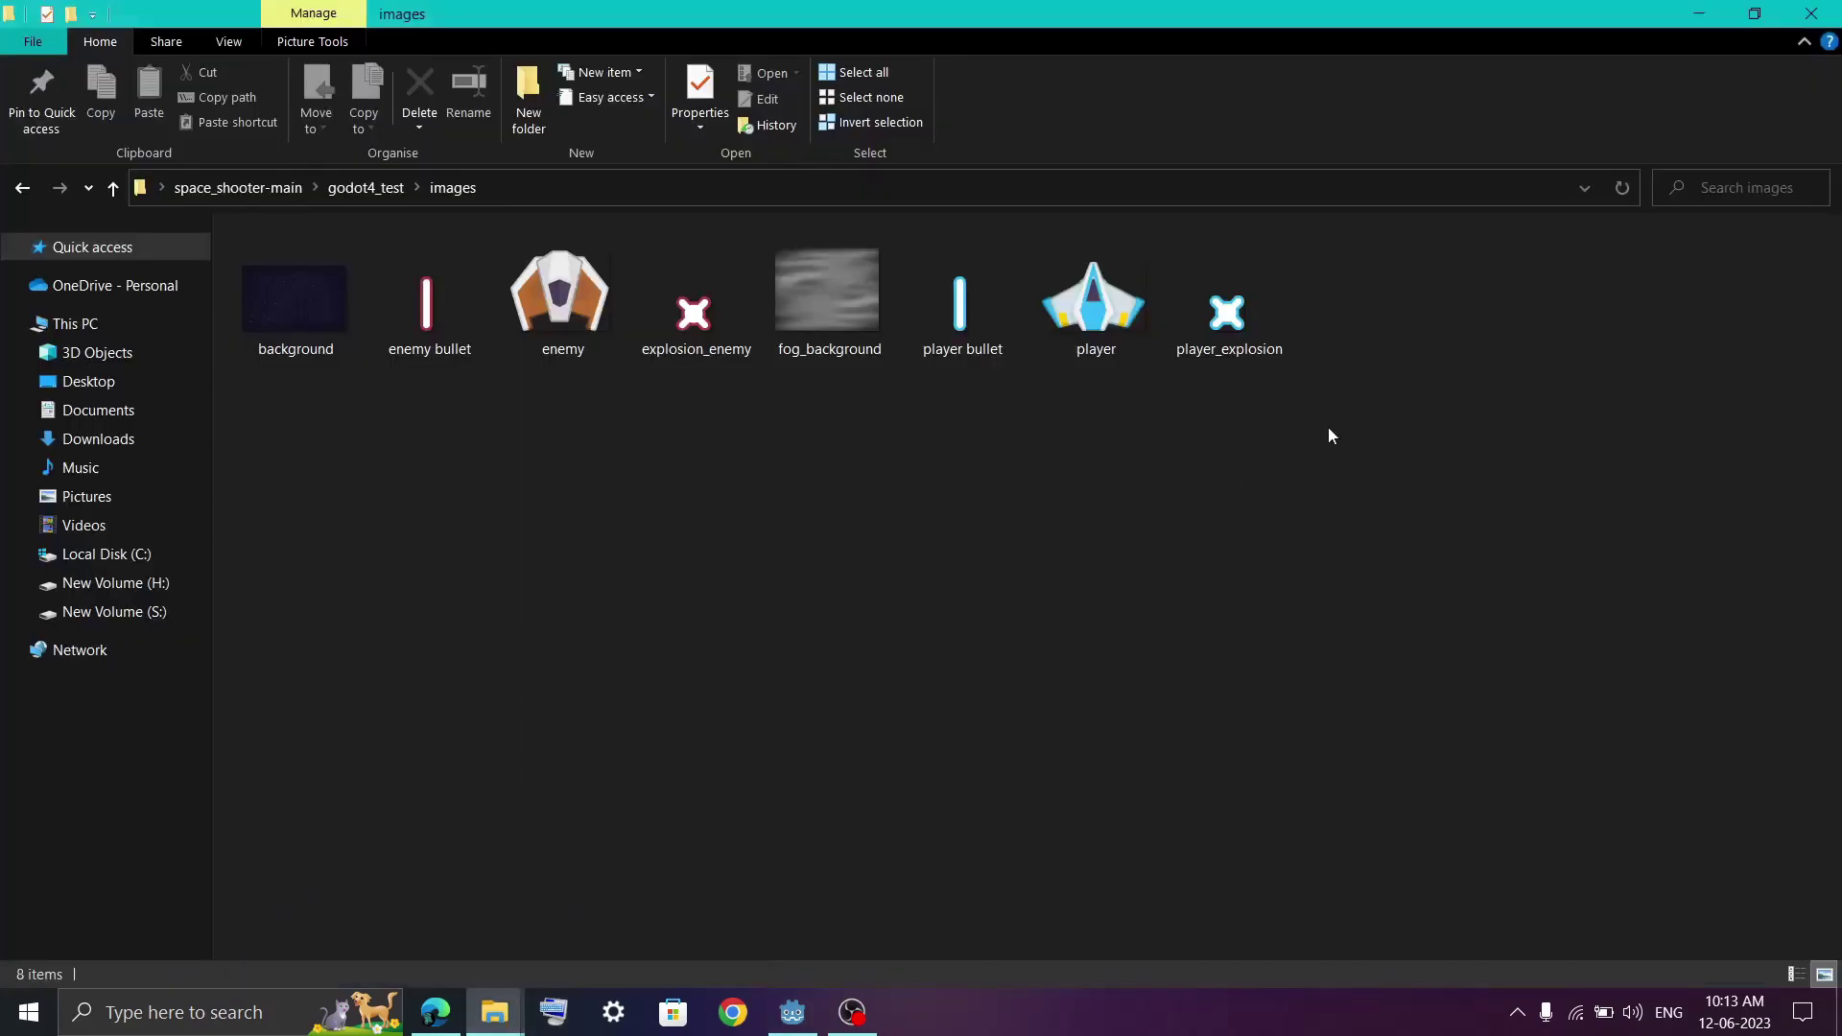
drag(1331, 436, 261, 773)
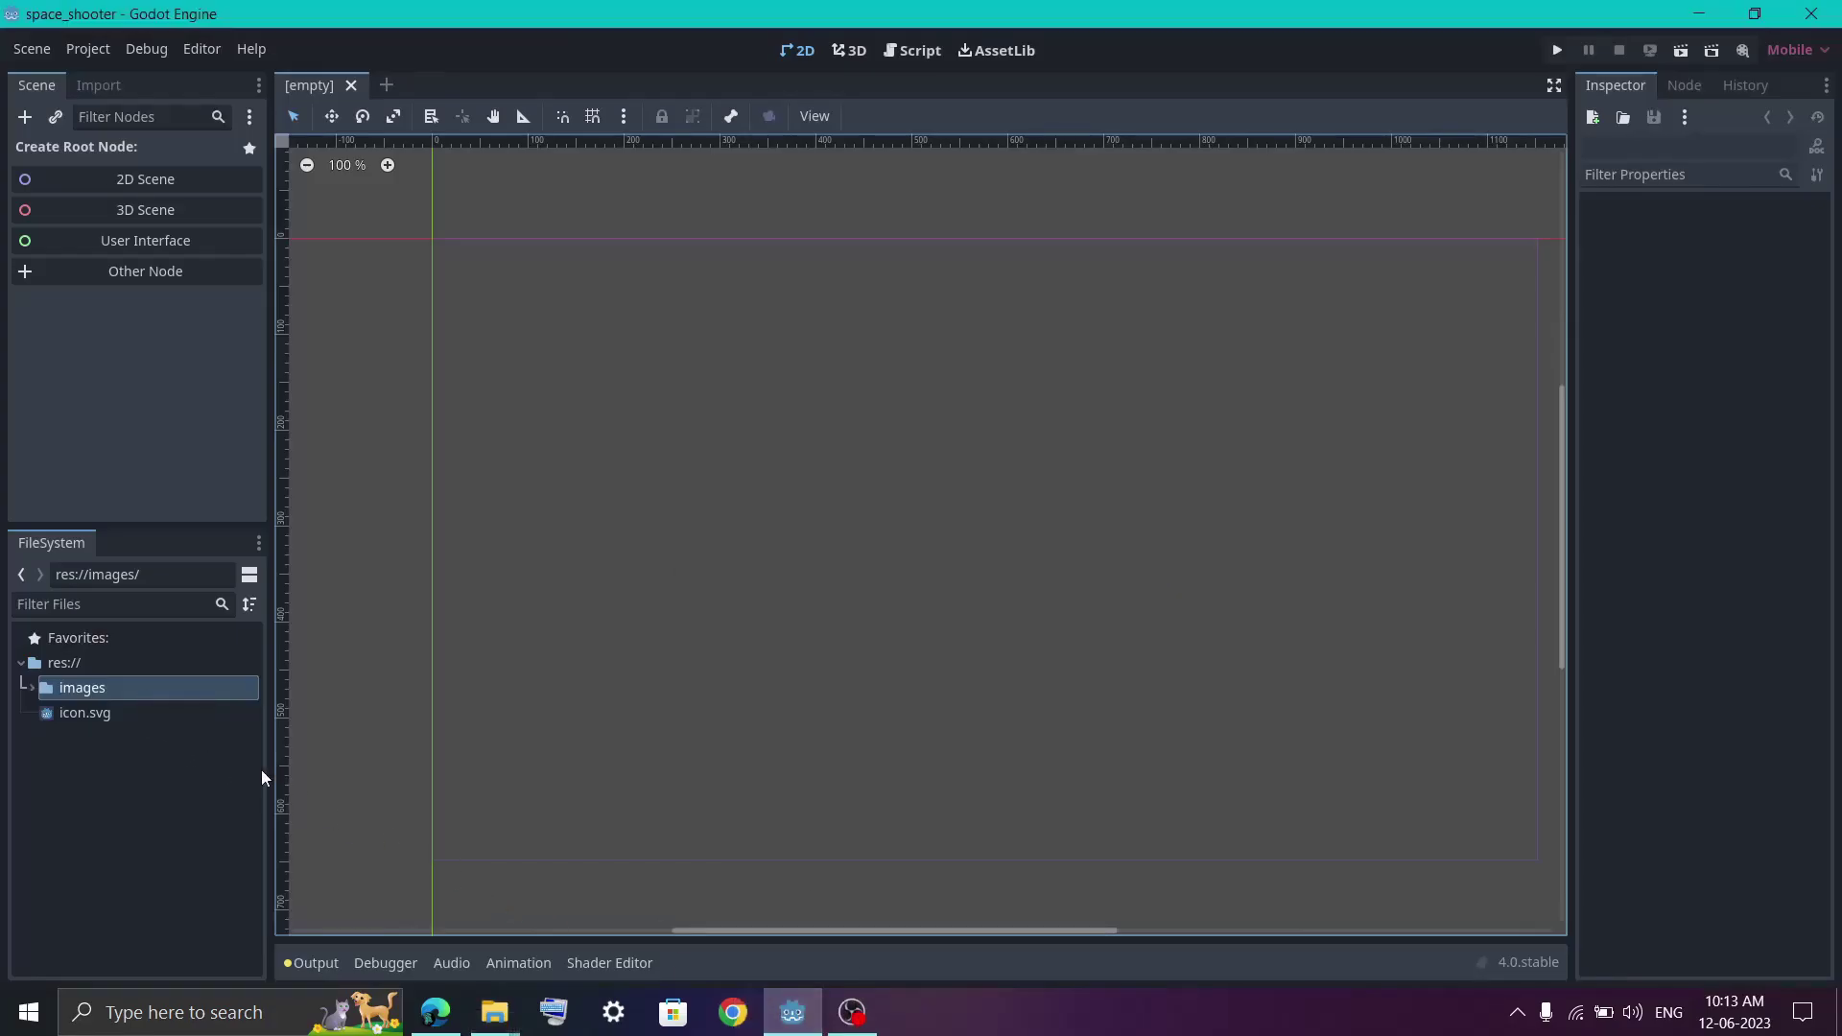
click(33, 687)
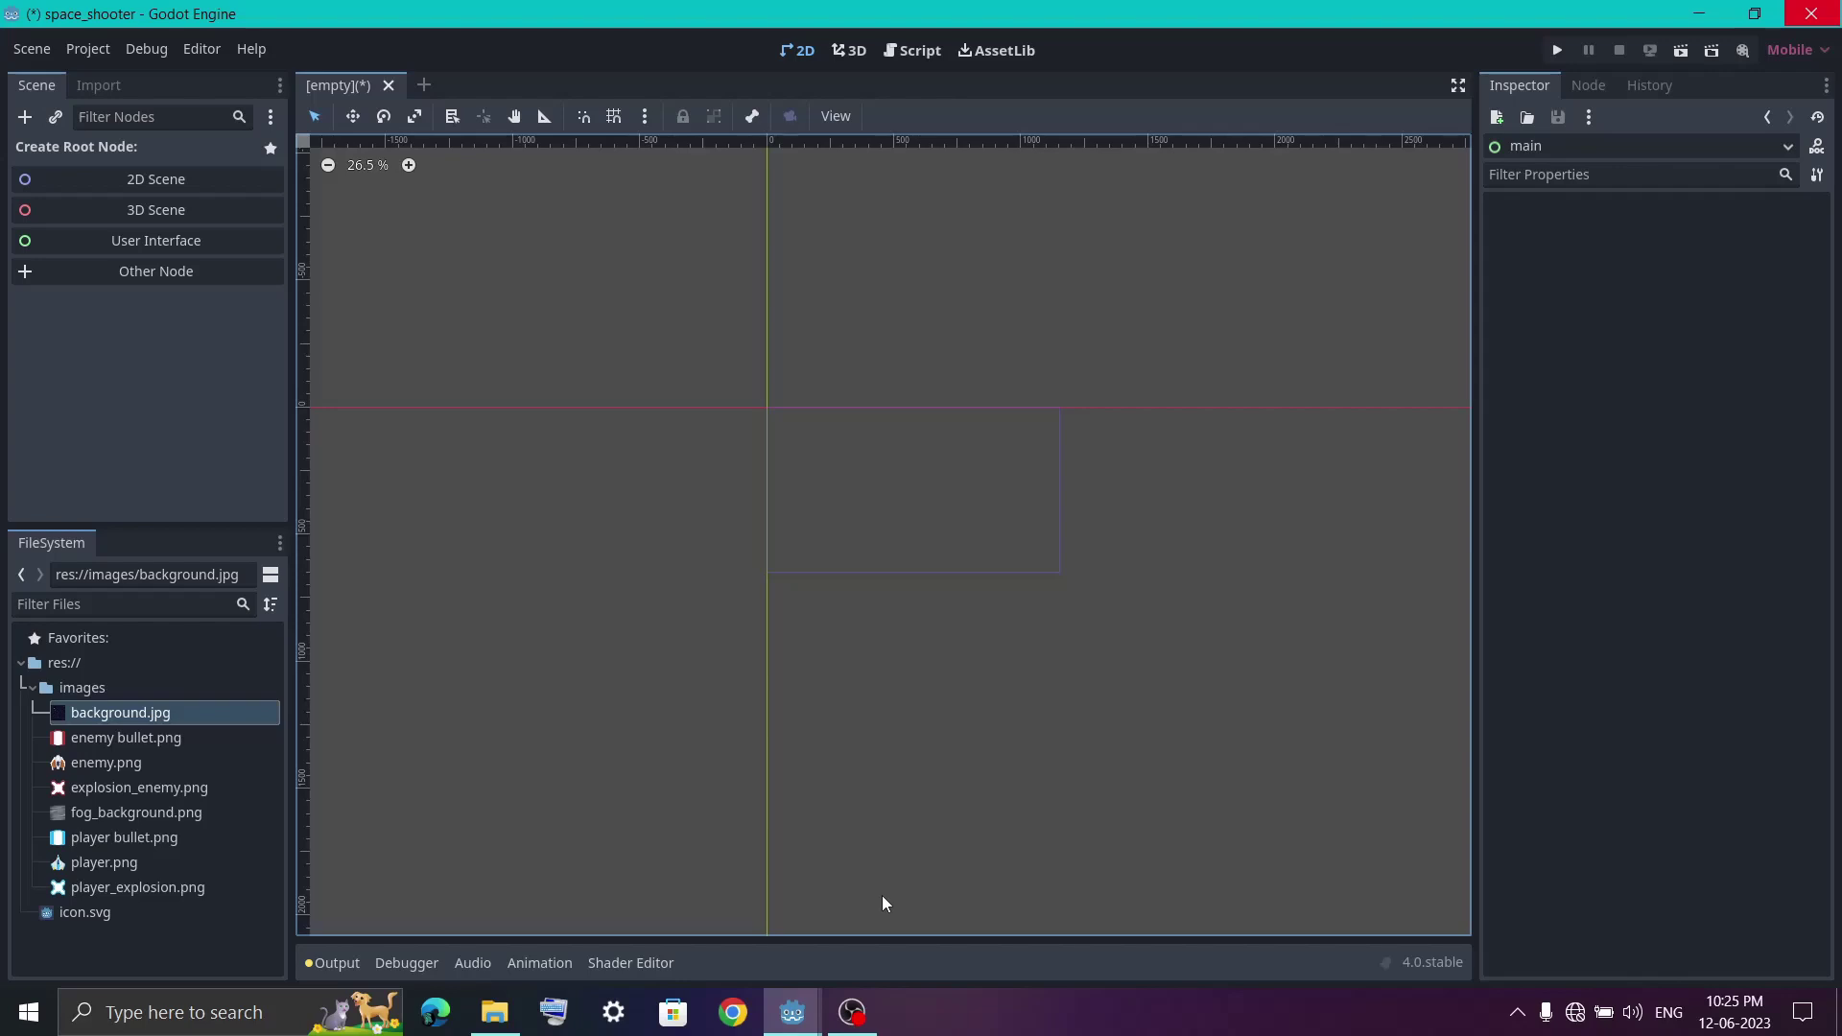
Step: Examine the finished main scene in the Godot 4 Test project window, and return to the space_shooter project
click(792, 1012)
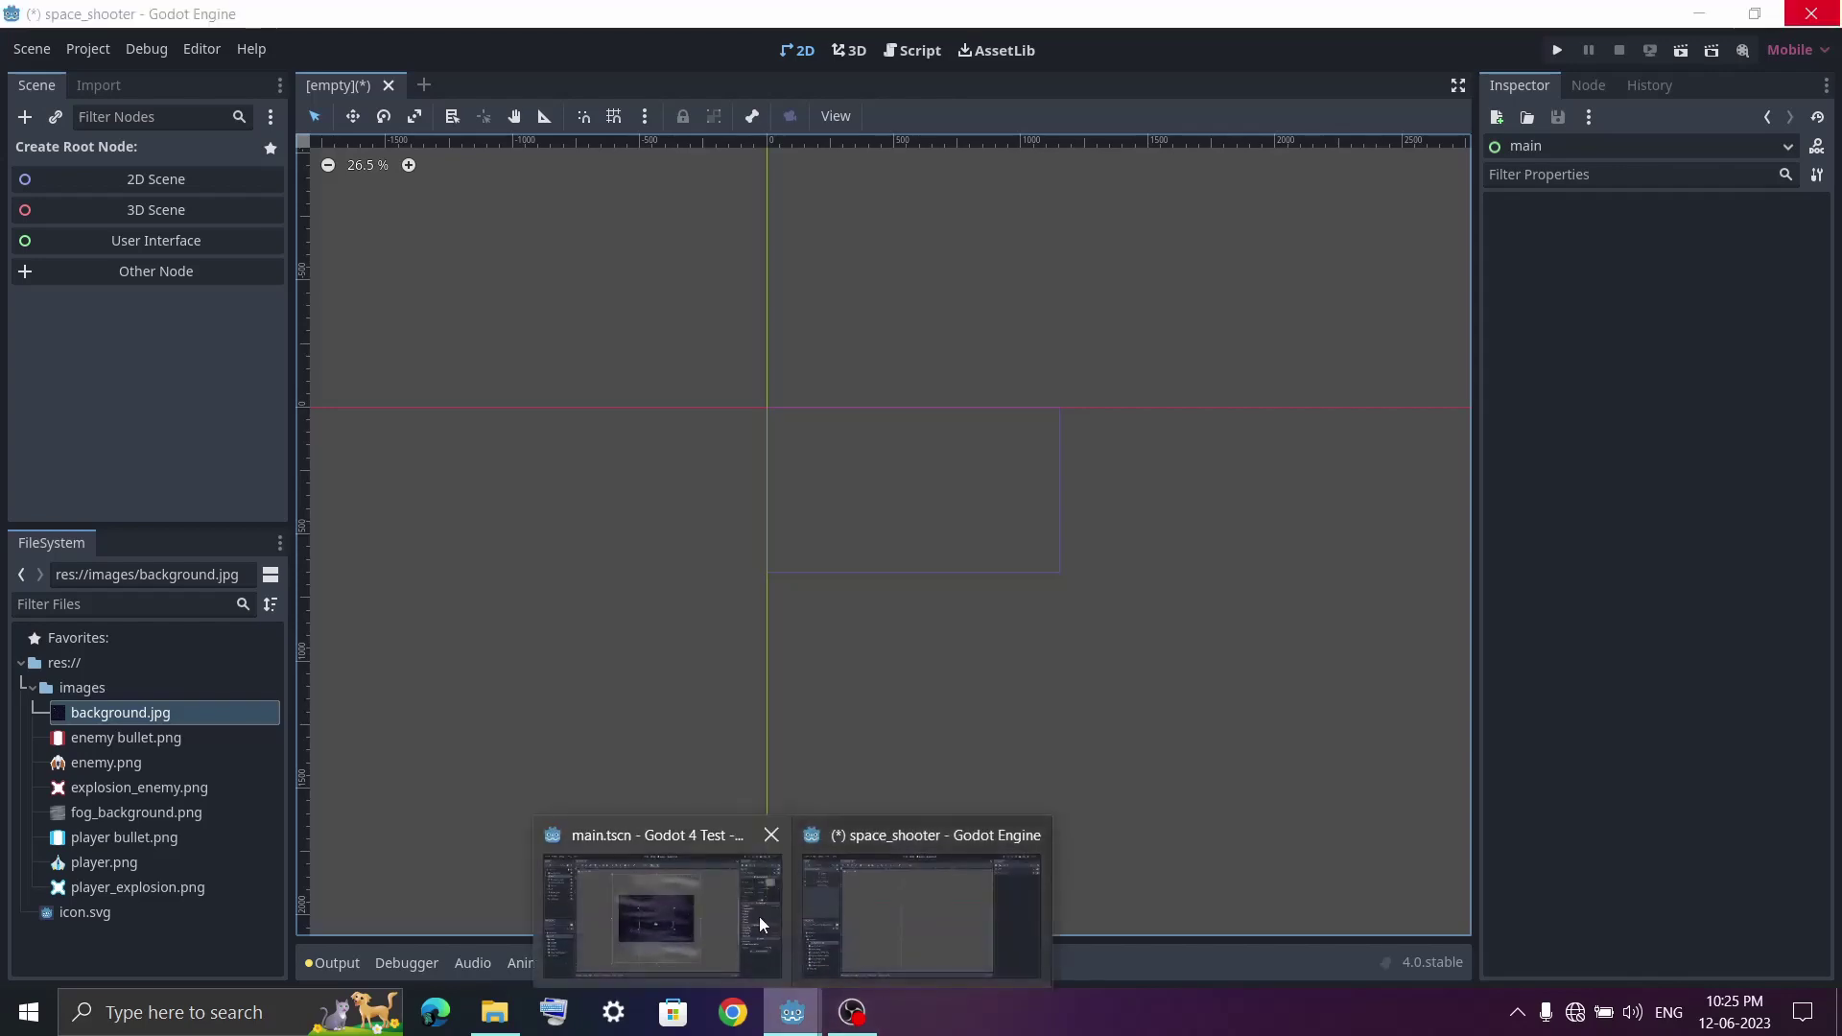
click(763, 924)
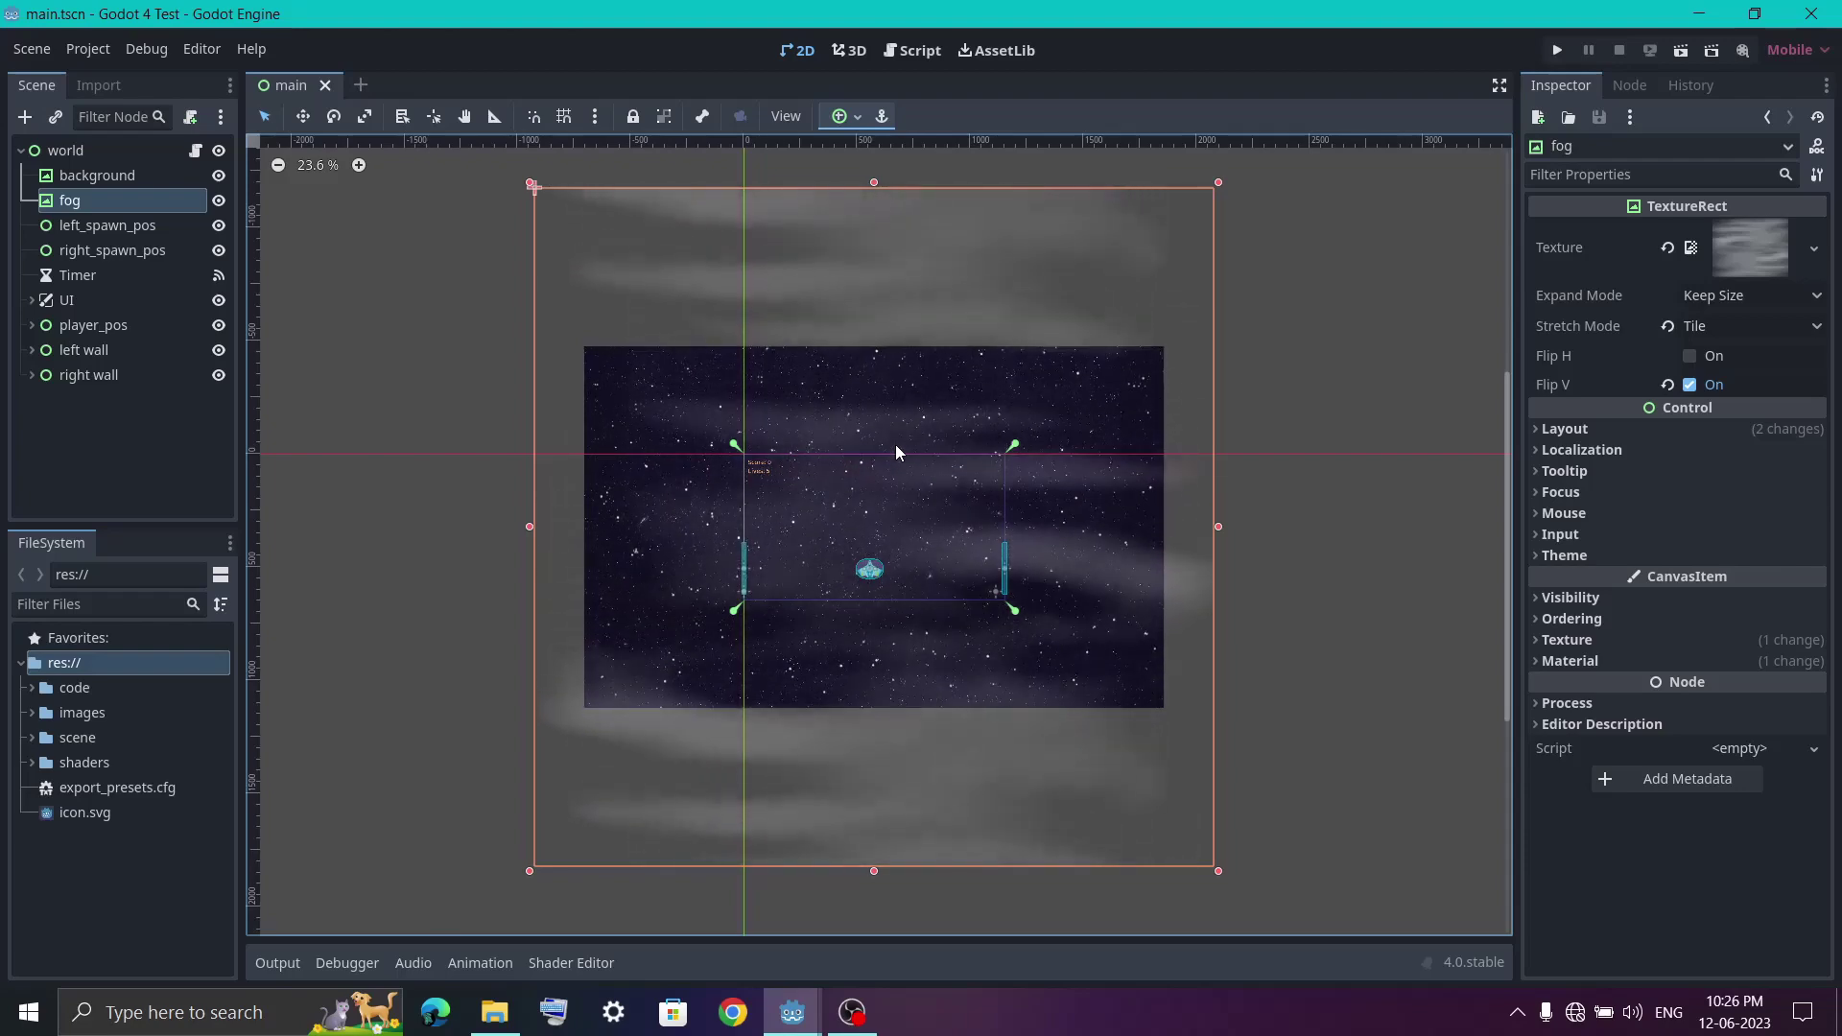
mouse_move(793, 1012)
click(853, 909)
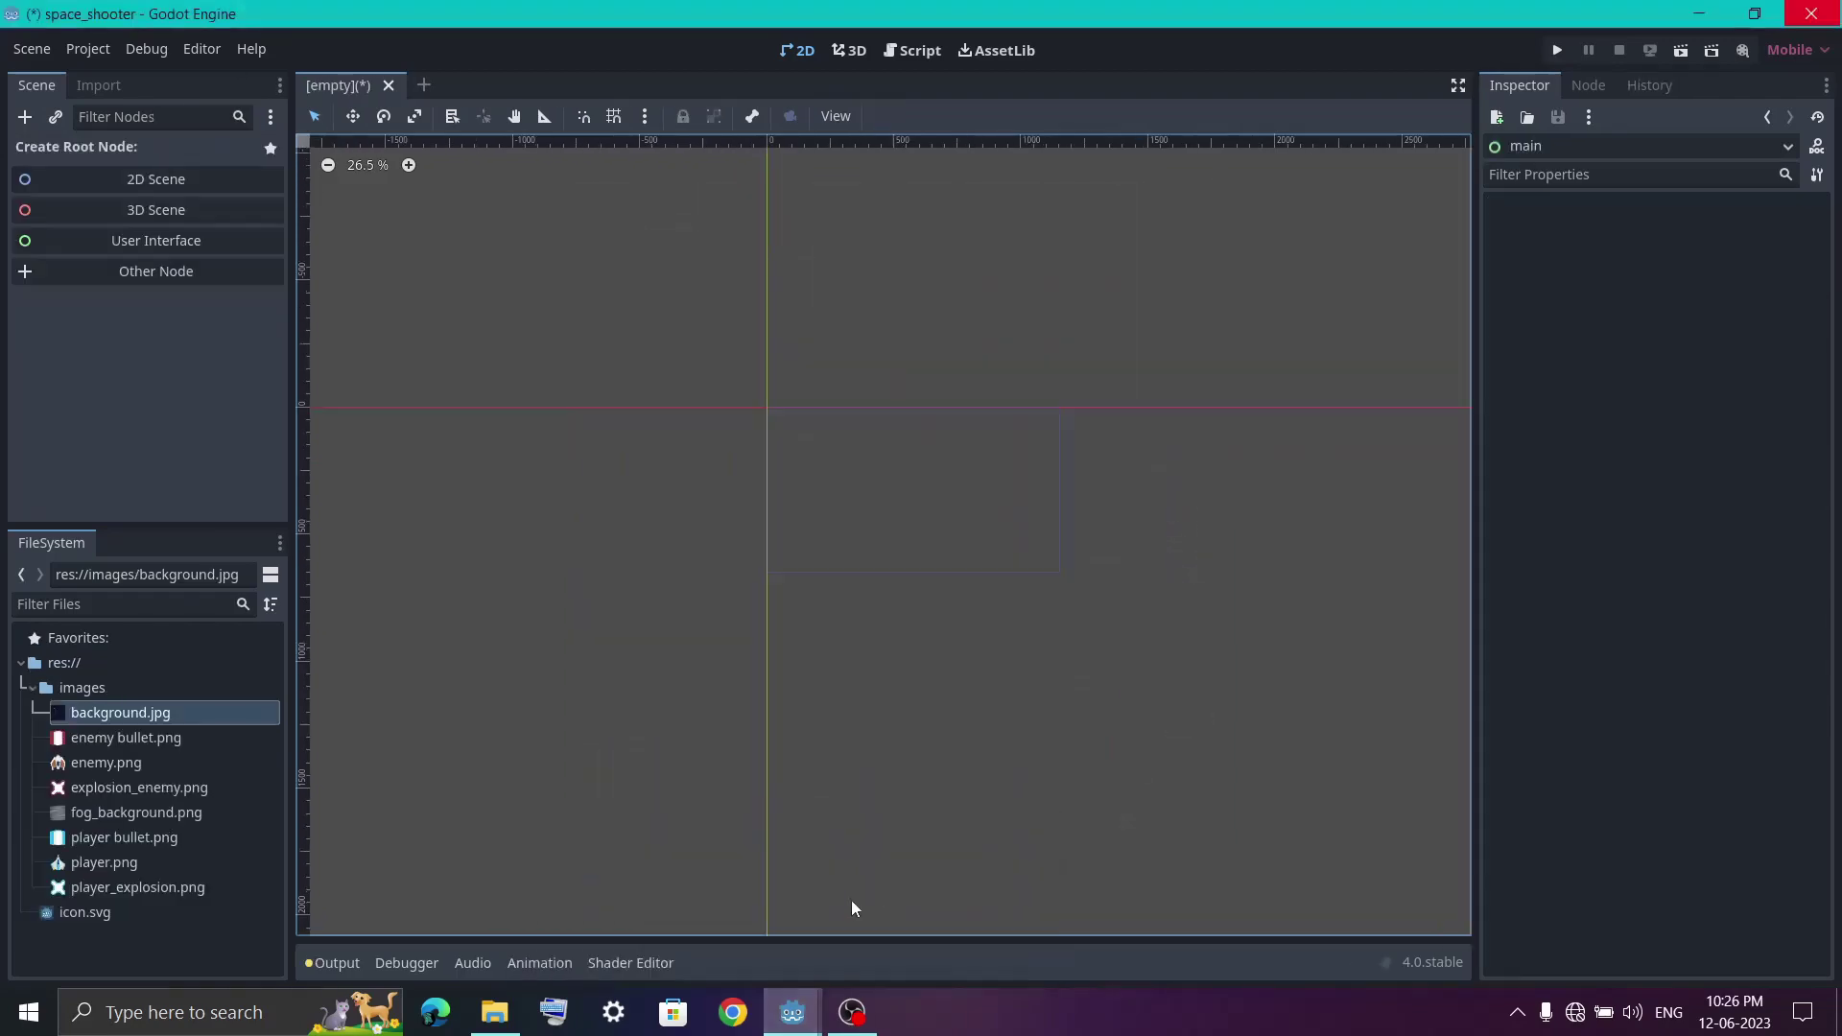
Step: Create a User Interface root node named main and add a TextureRect child to it
click(180, 242)
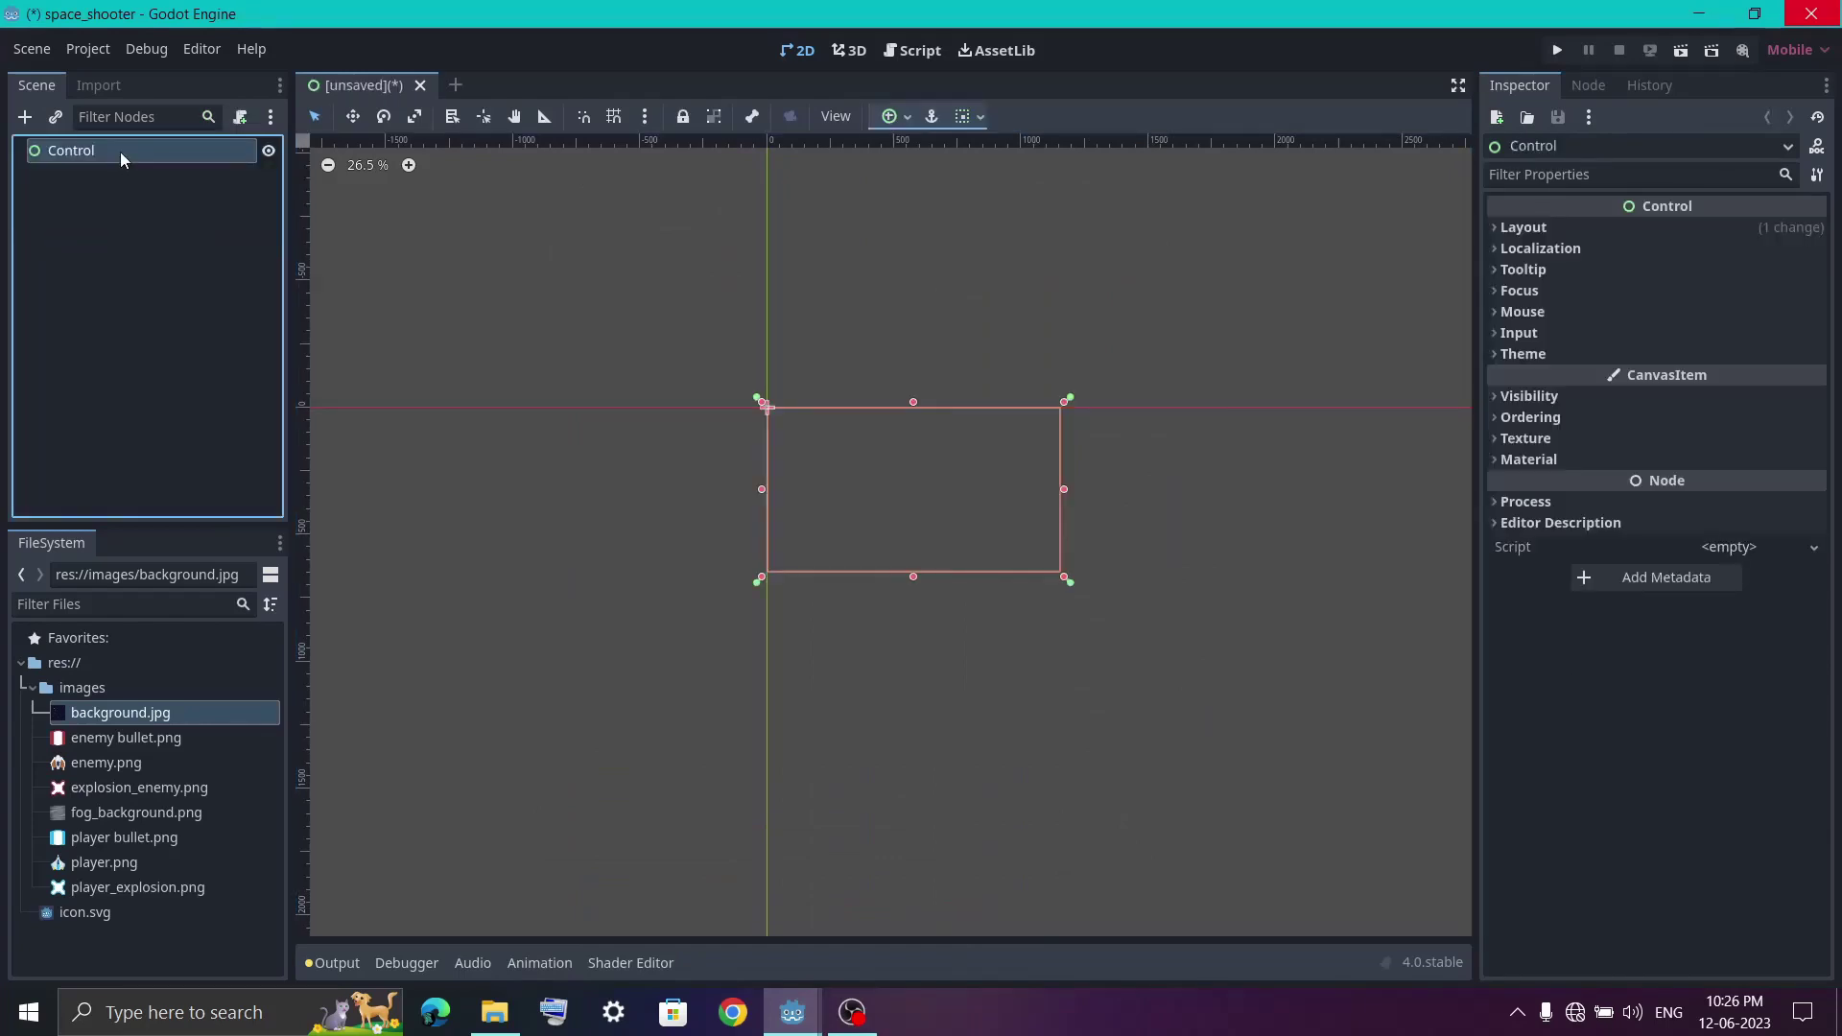
double_click(121, 154)
key(ctrl+a)
text(main)
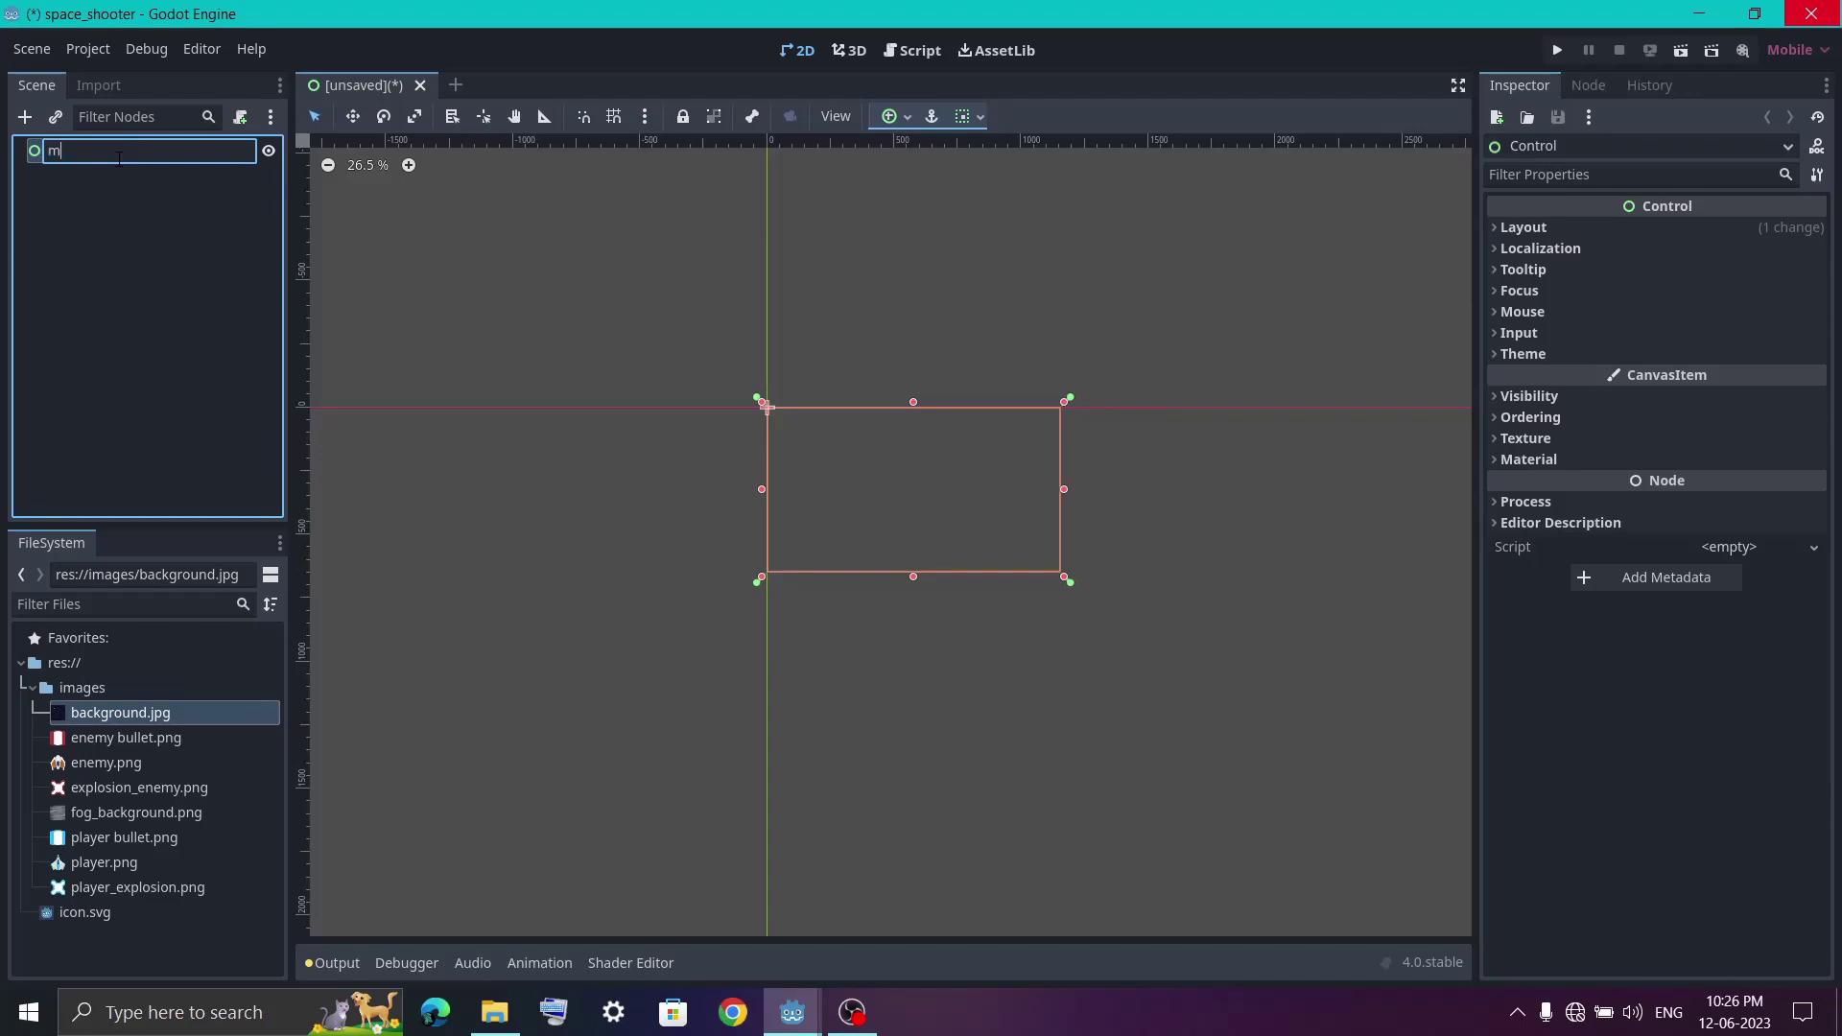
key(Return)
key(ctrl+a)
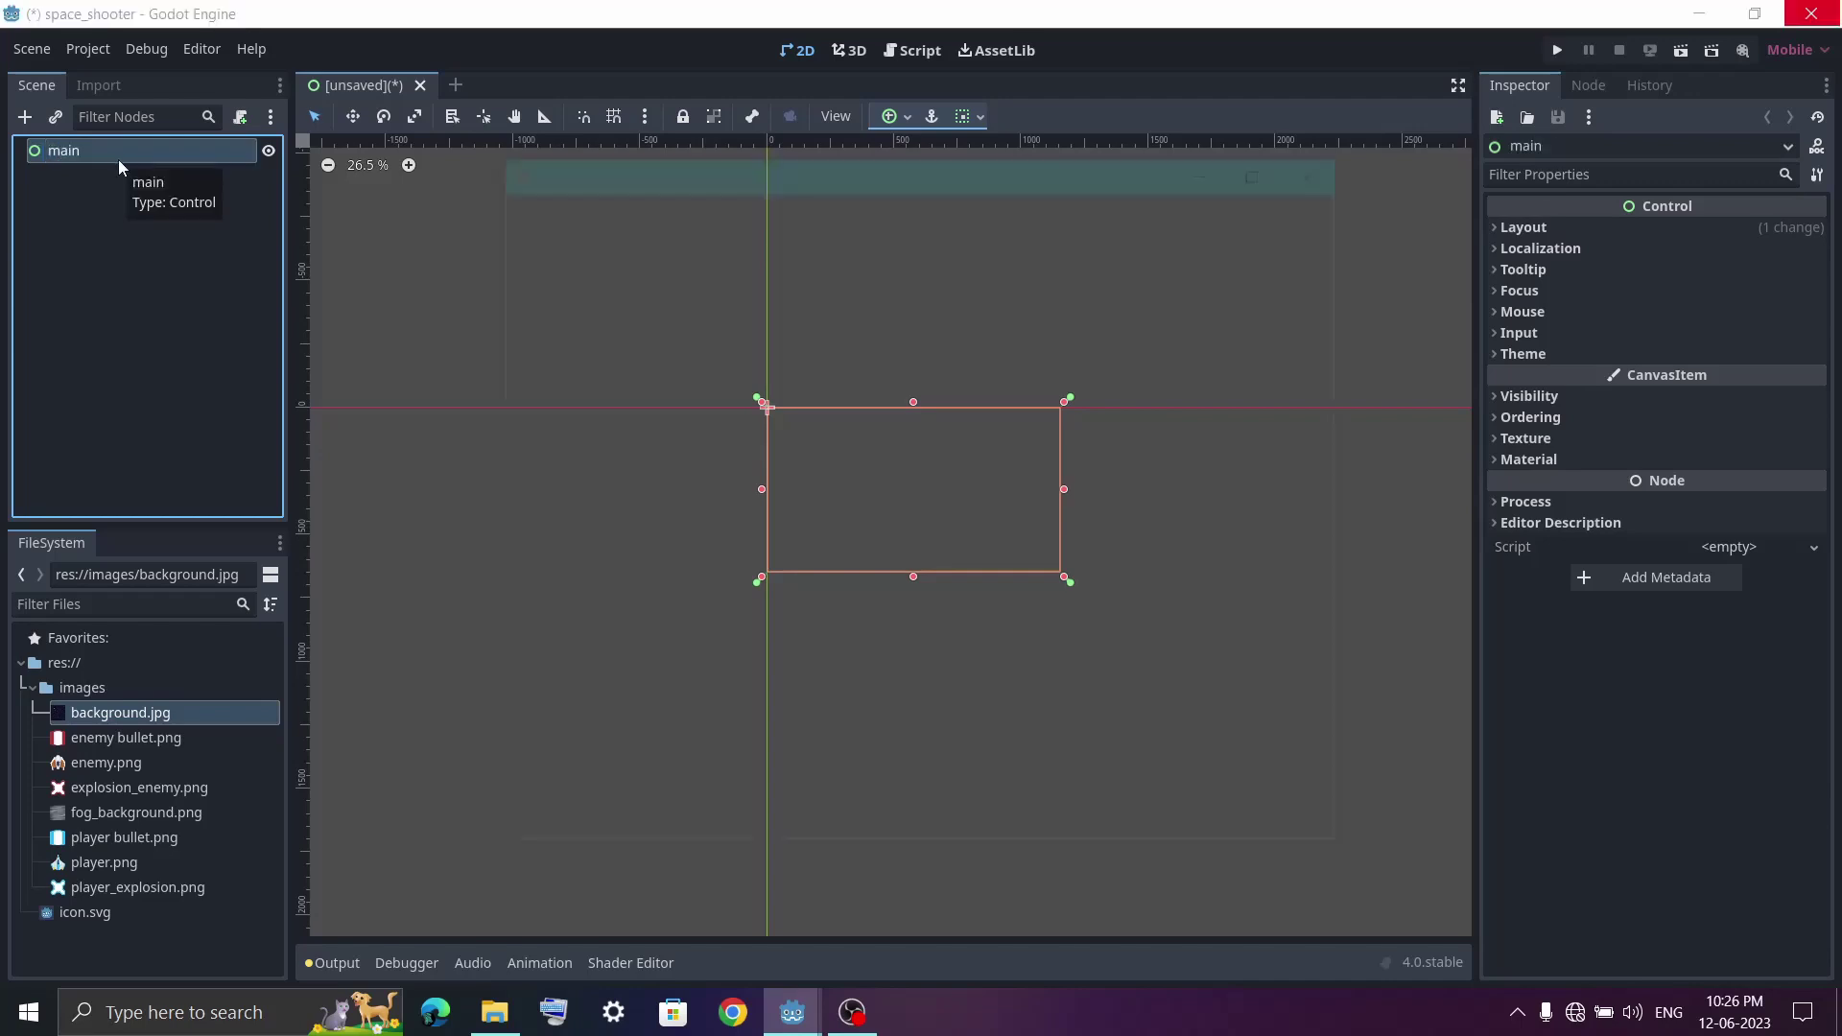
key(Return)
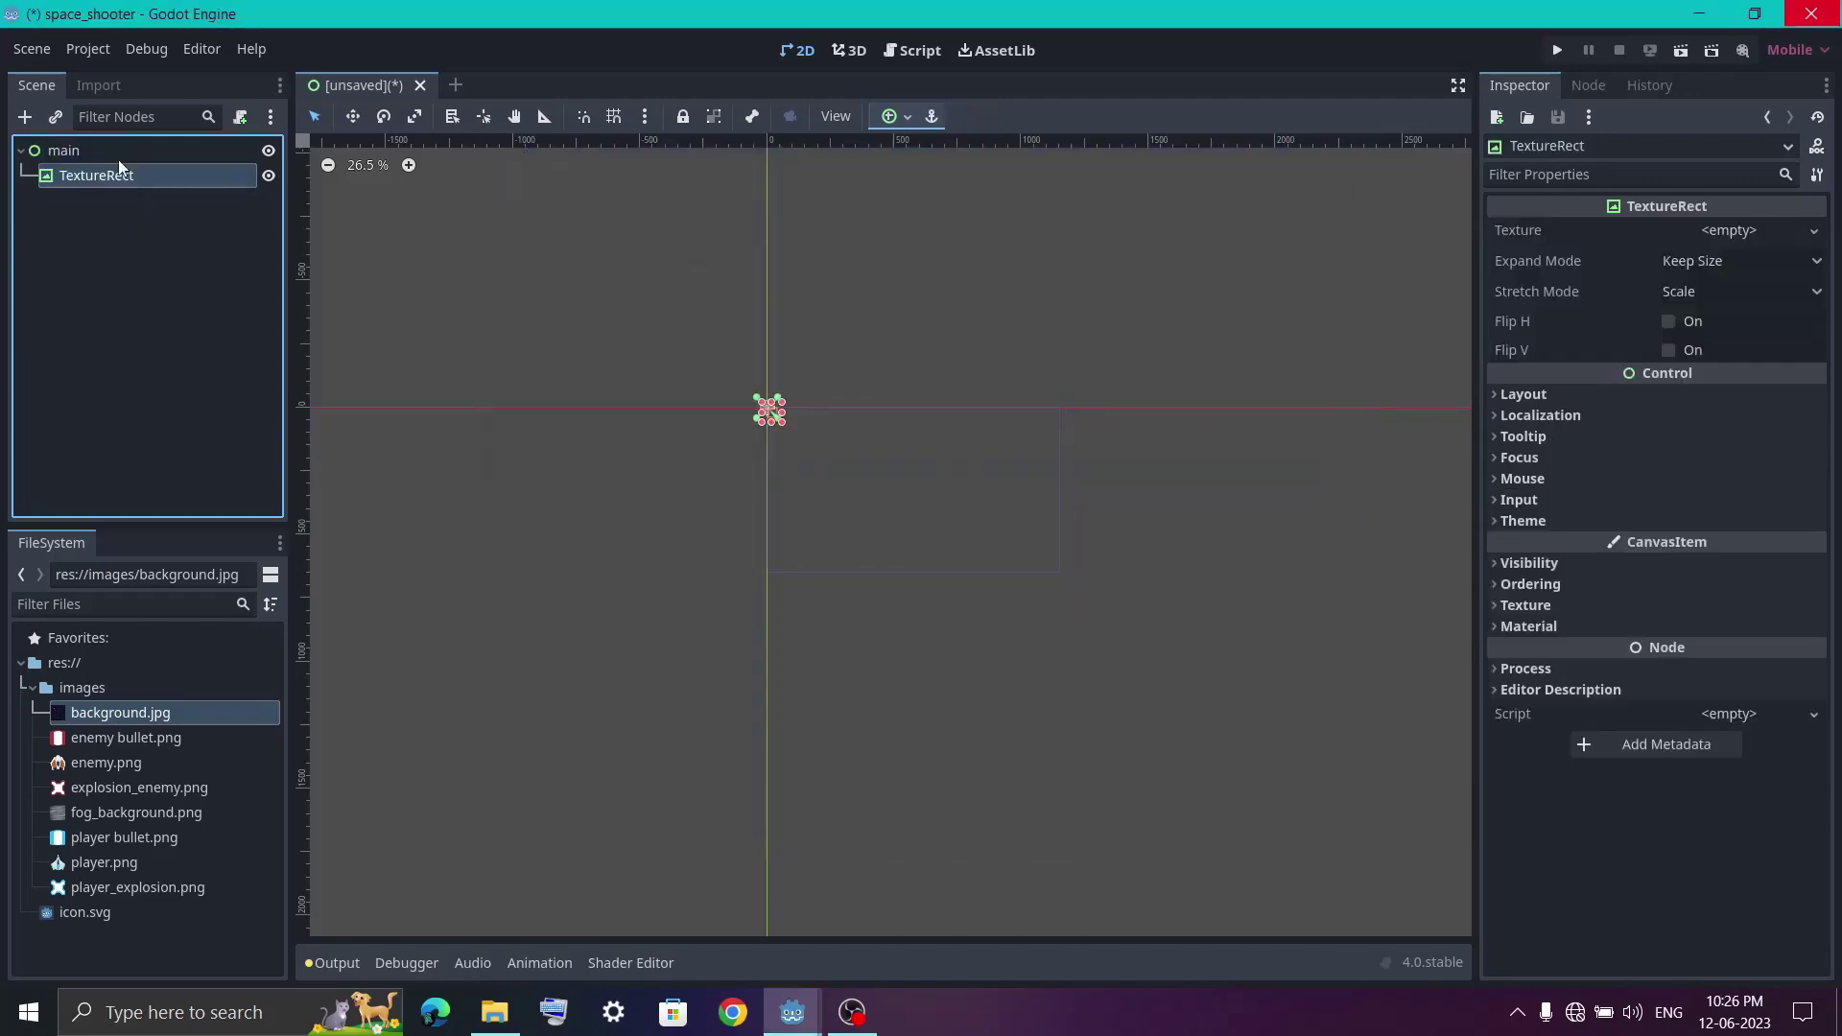
click(118, 160)
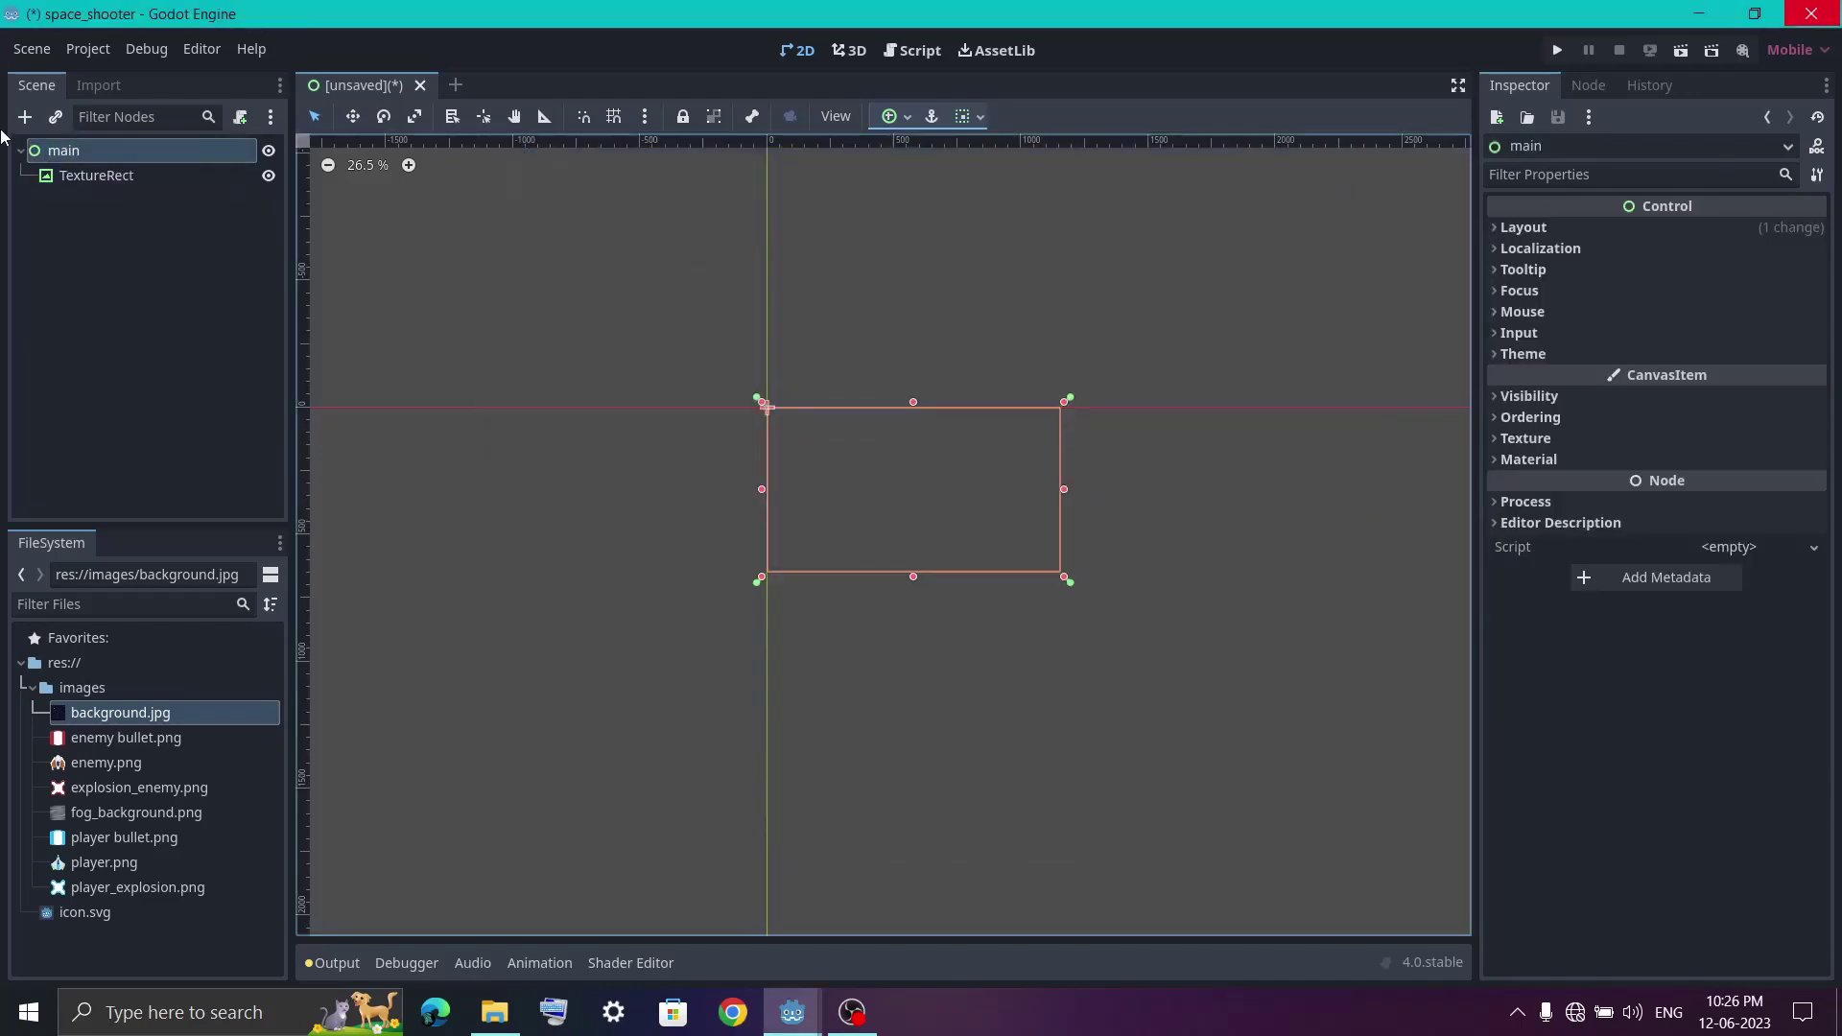
click(907, 119)
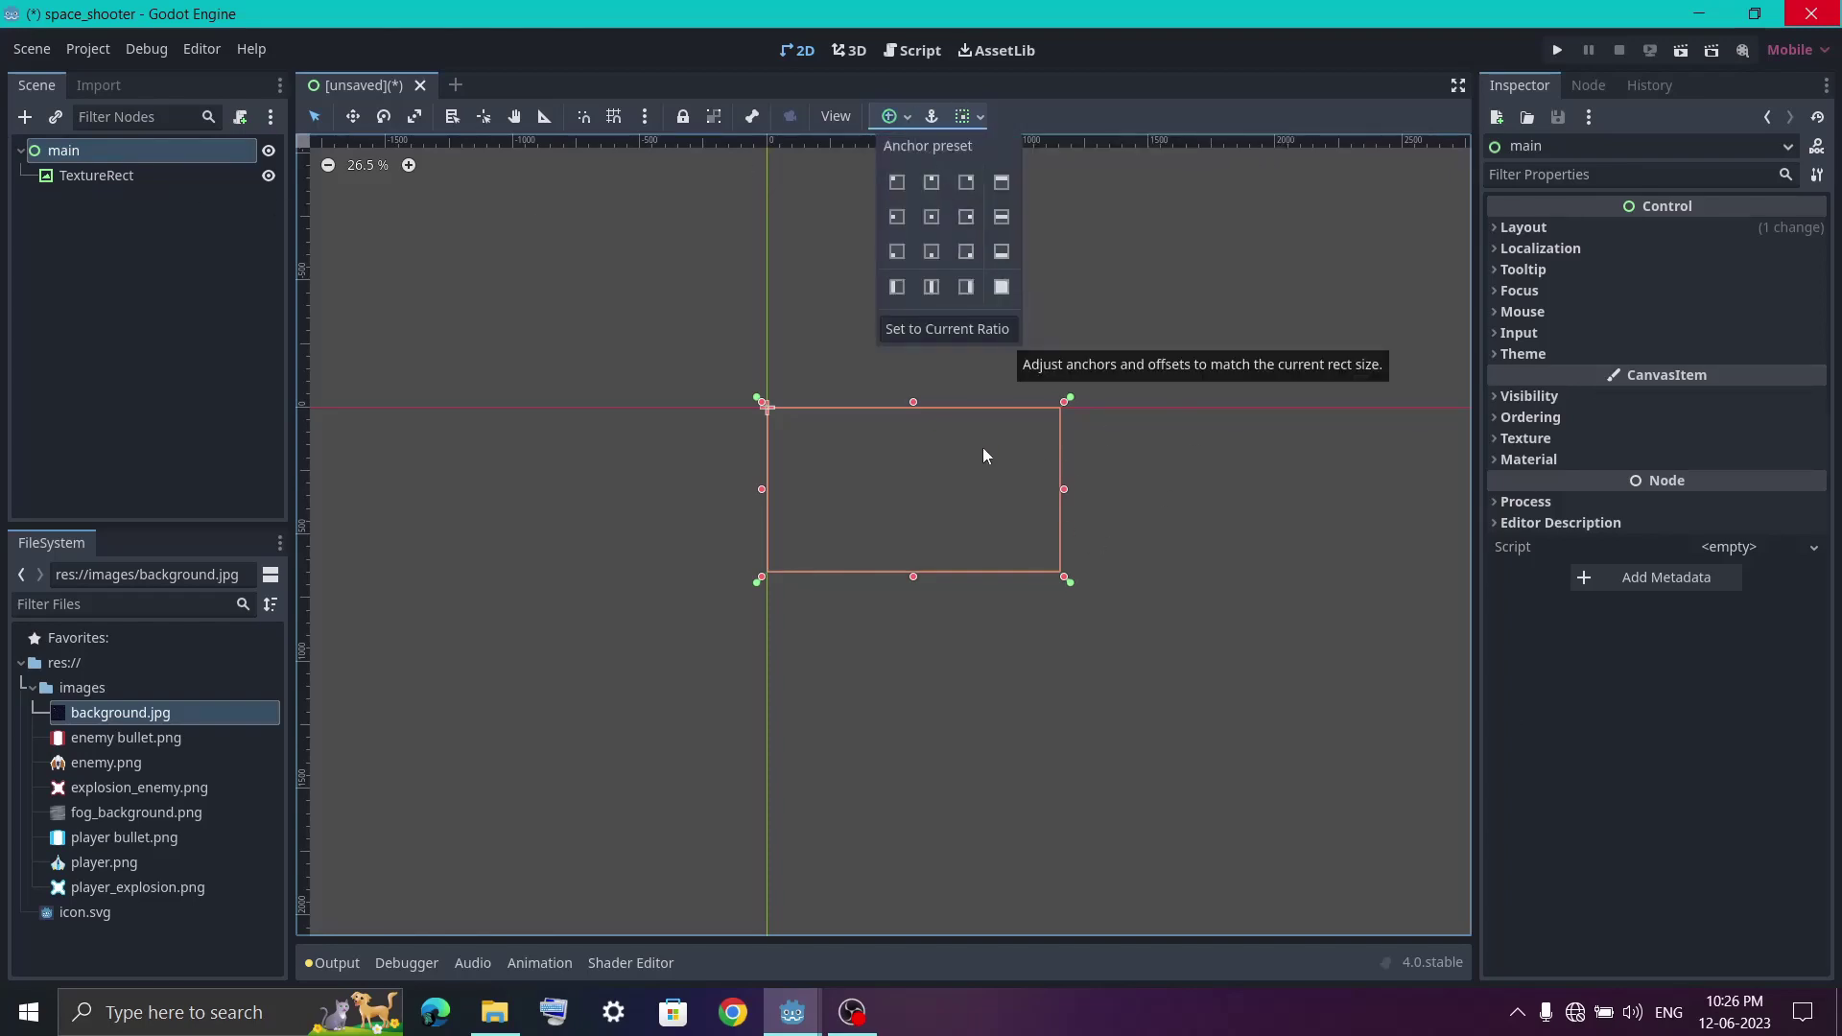
click(170, 176)
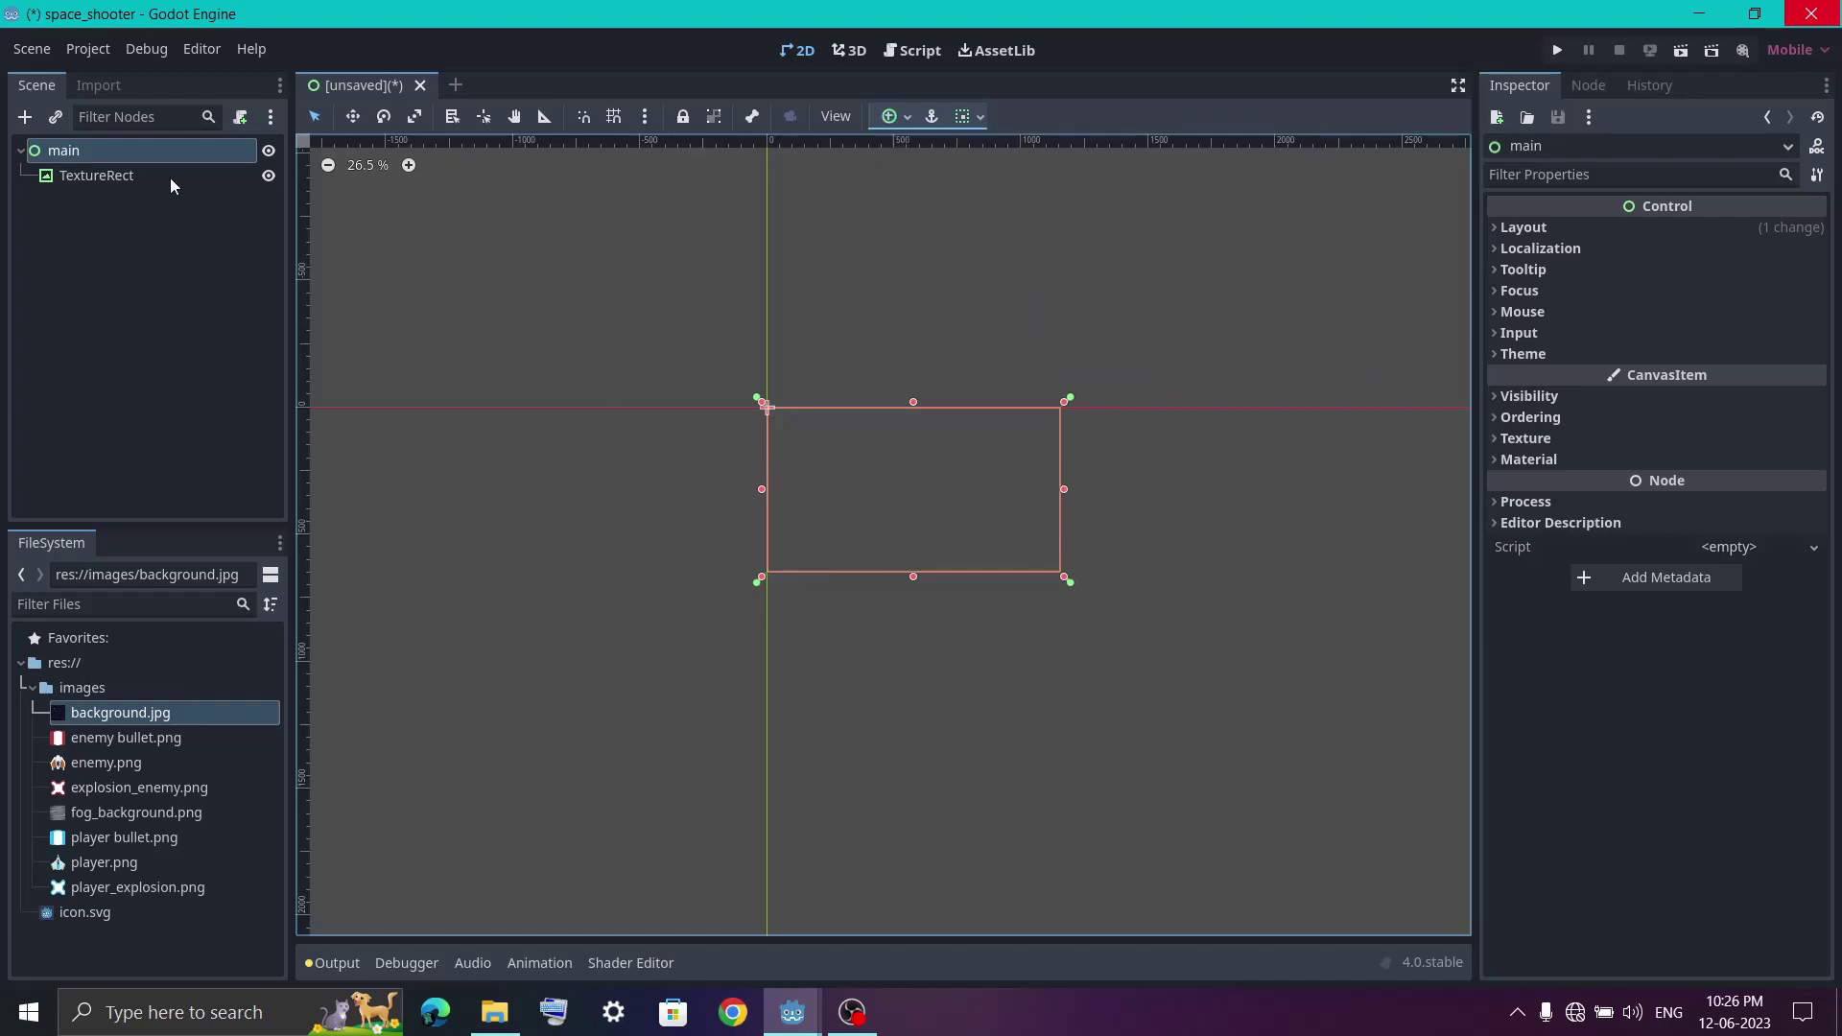
Step: Anchor the TextureRect with the full-rect preset so it fills its parent, and assign background.jpg as its texture
click(169, 177)
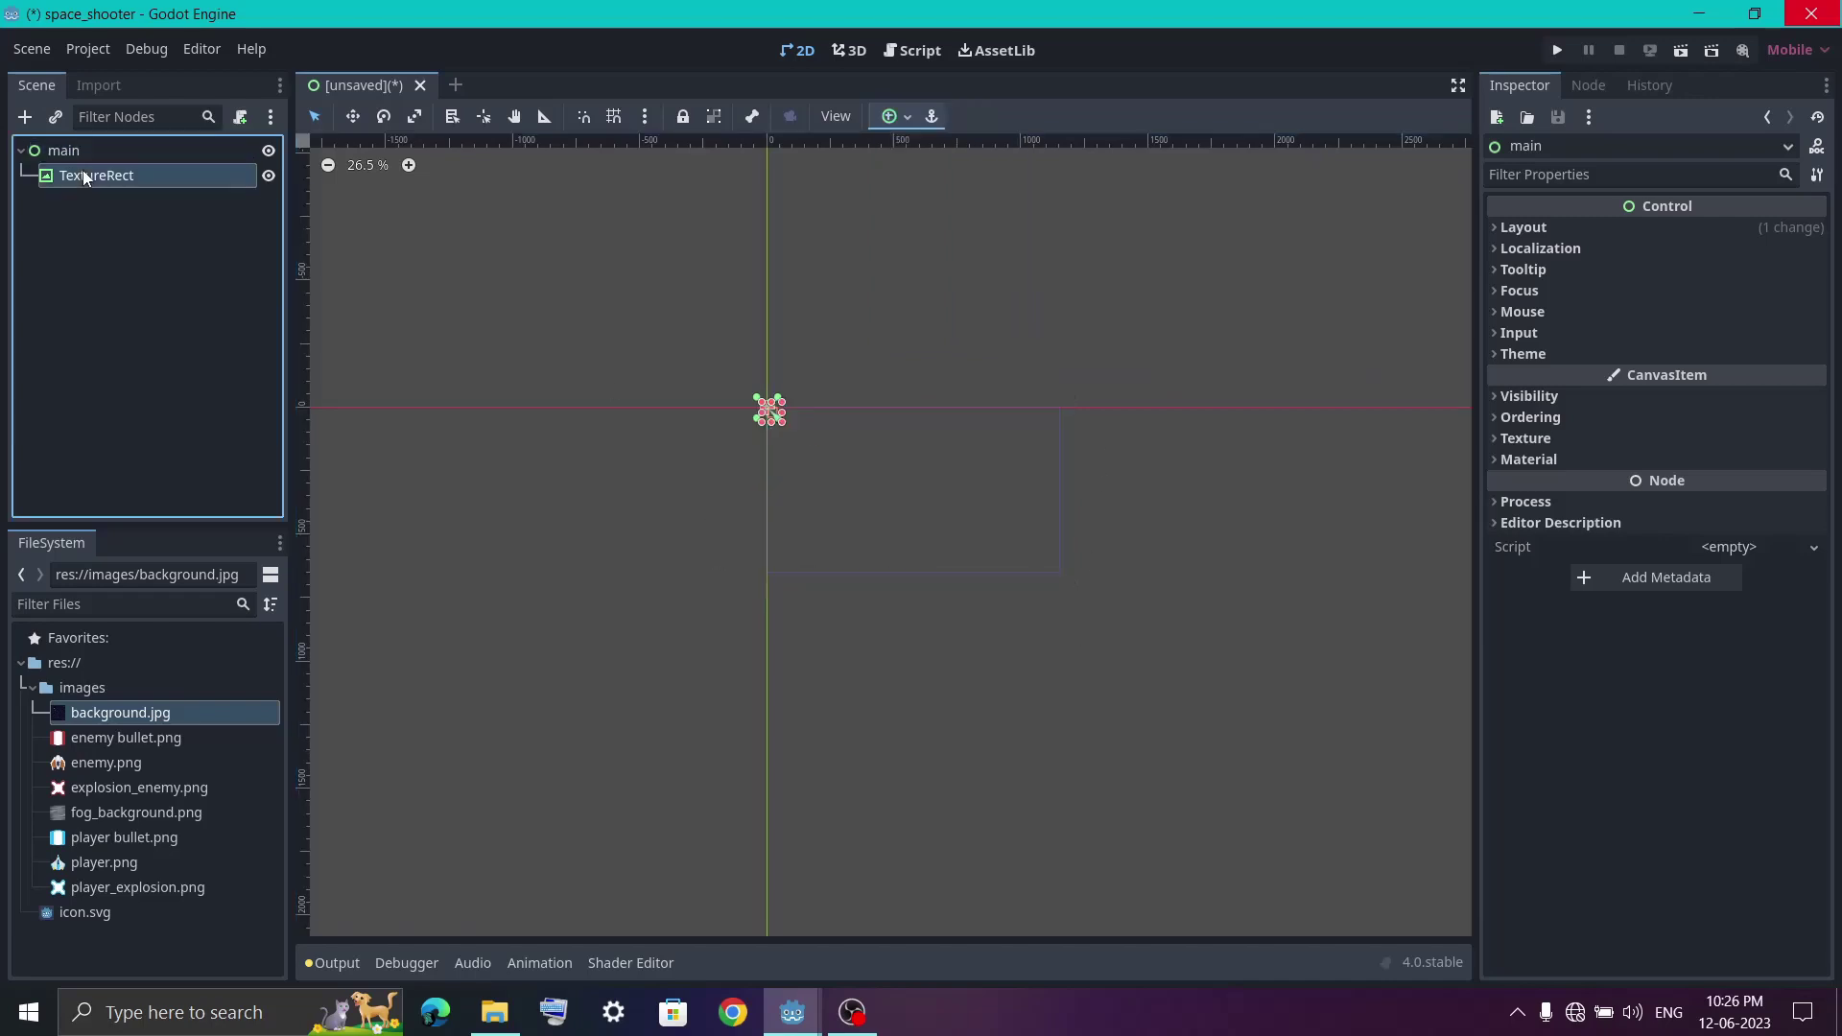
click(892, 117)
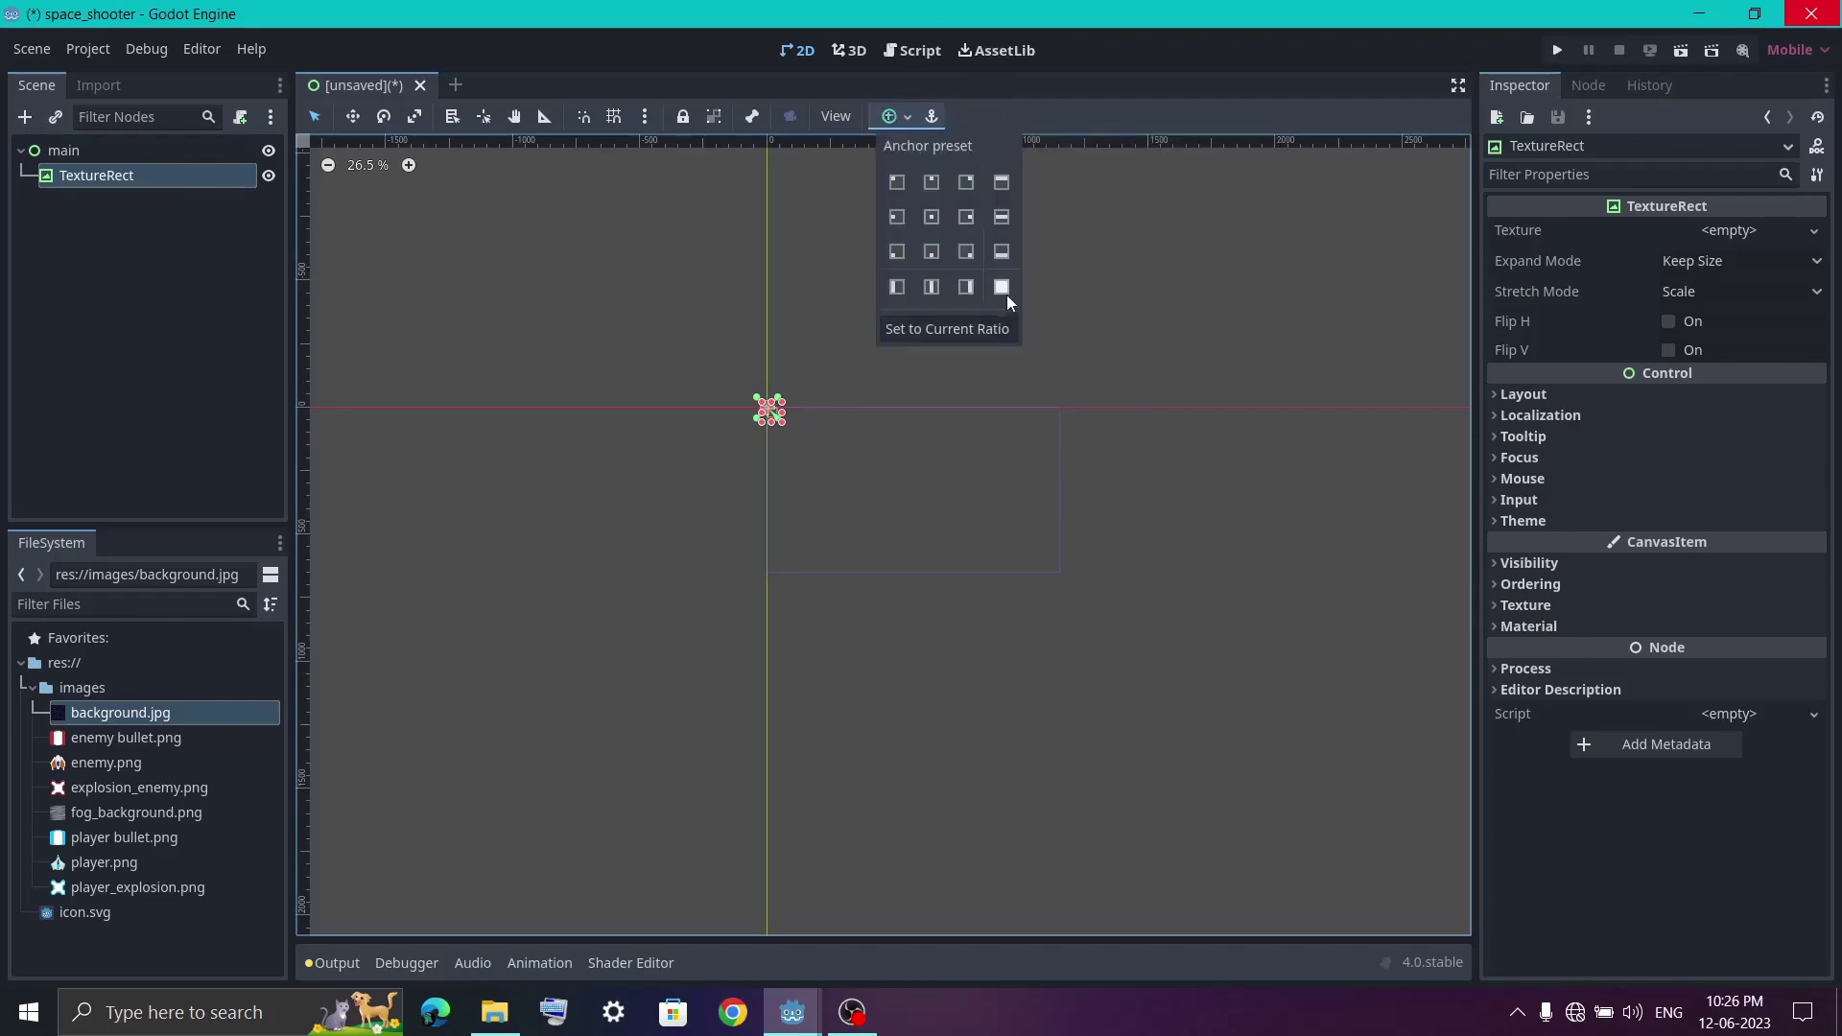
click(1003, 290)
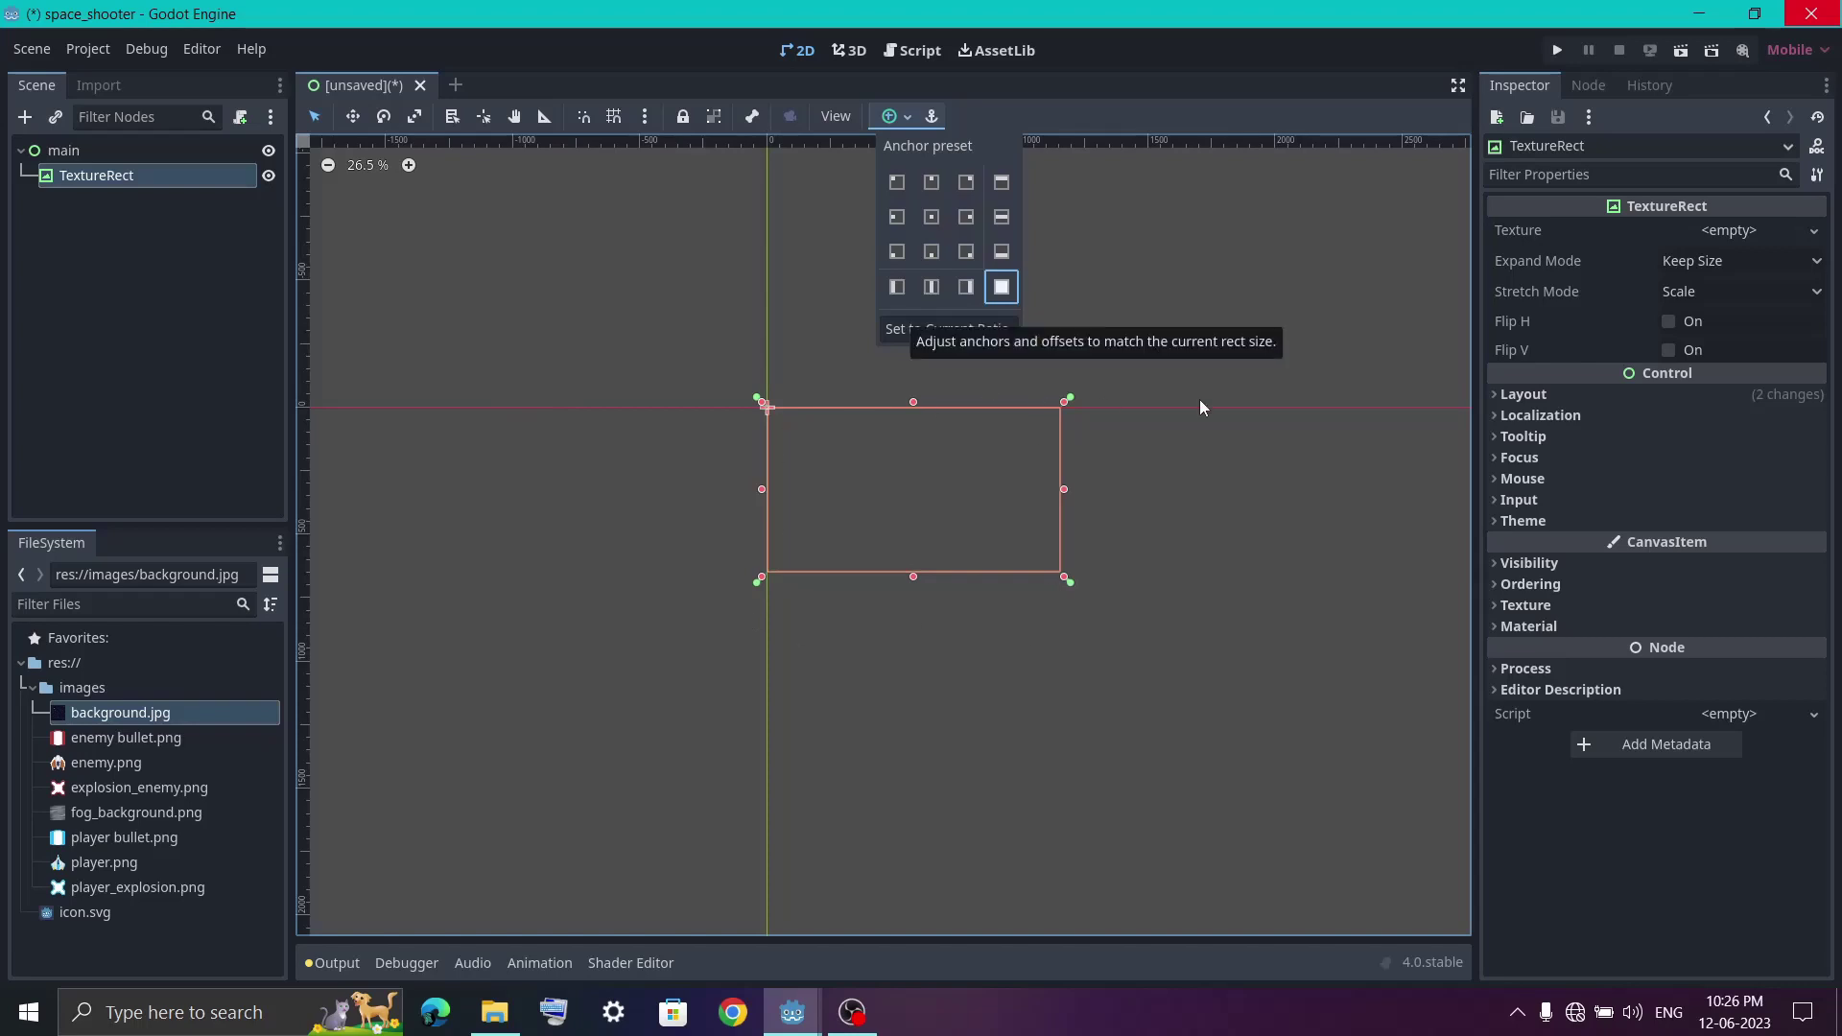
click(213, 372)
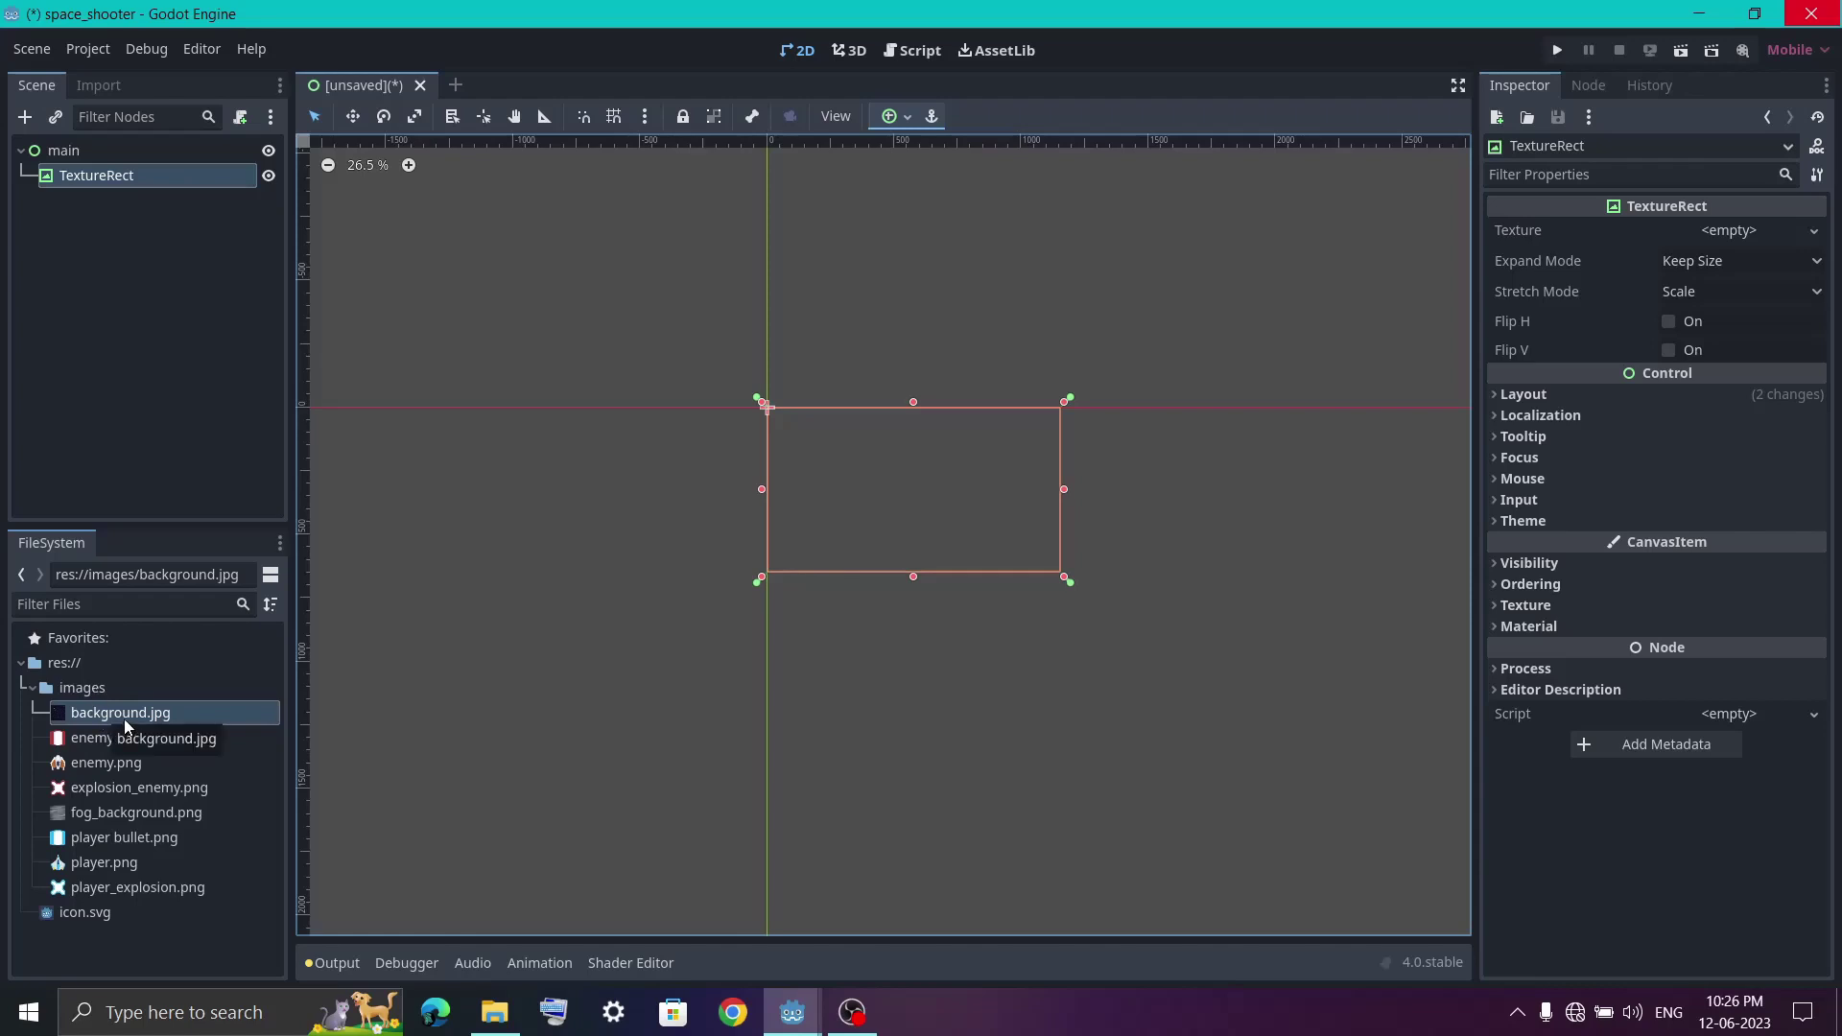
drag(122, 714, 1709, 231)
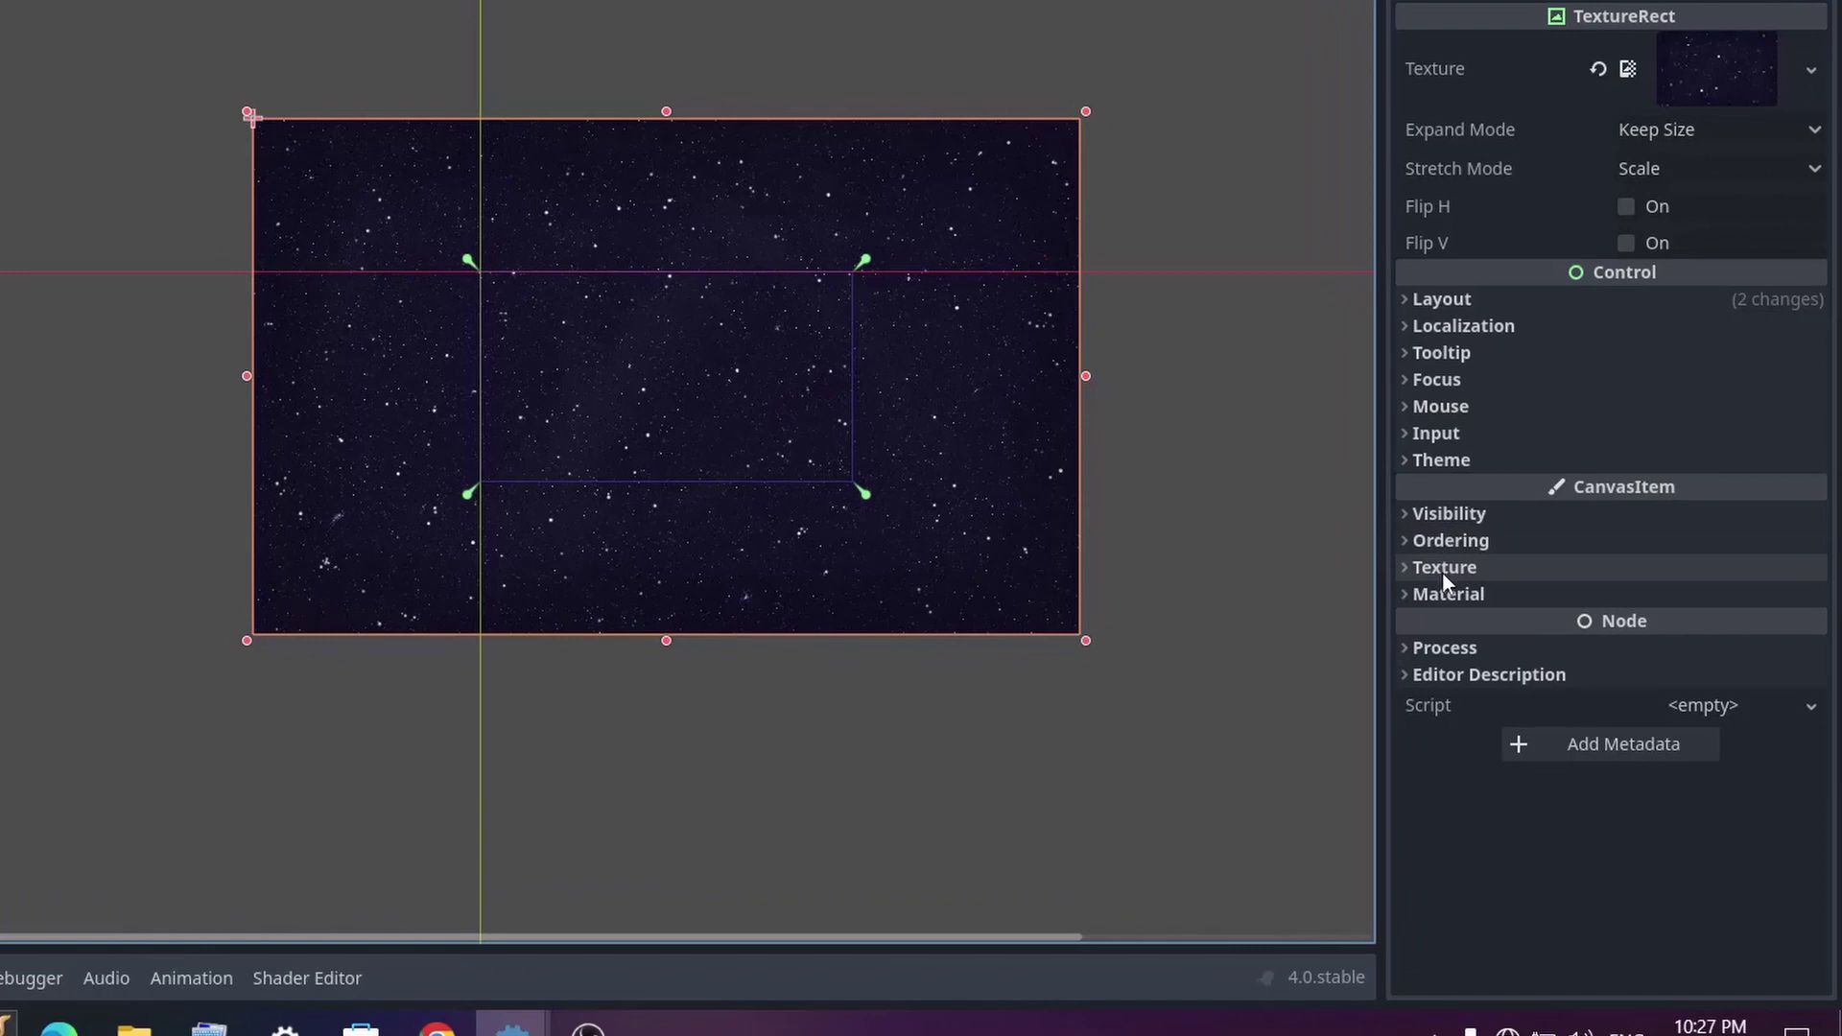
Step: Set the background TextureRect's texture repeat to Enabled
click(1525, 640)
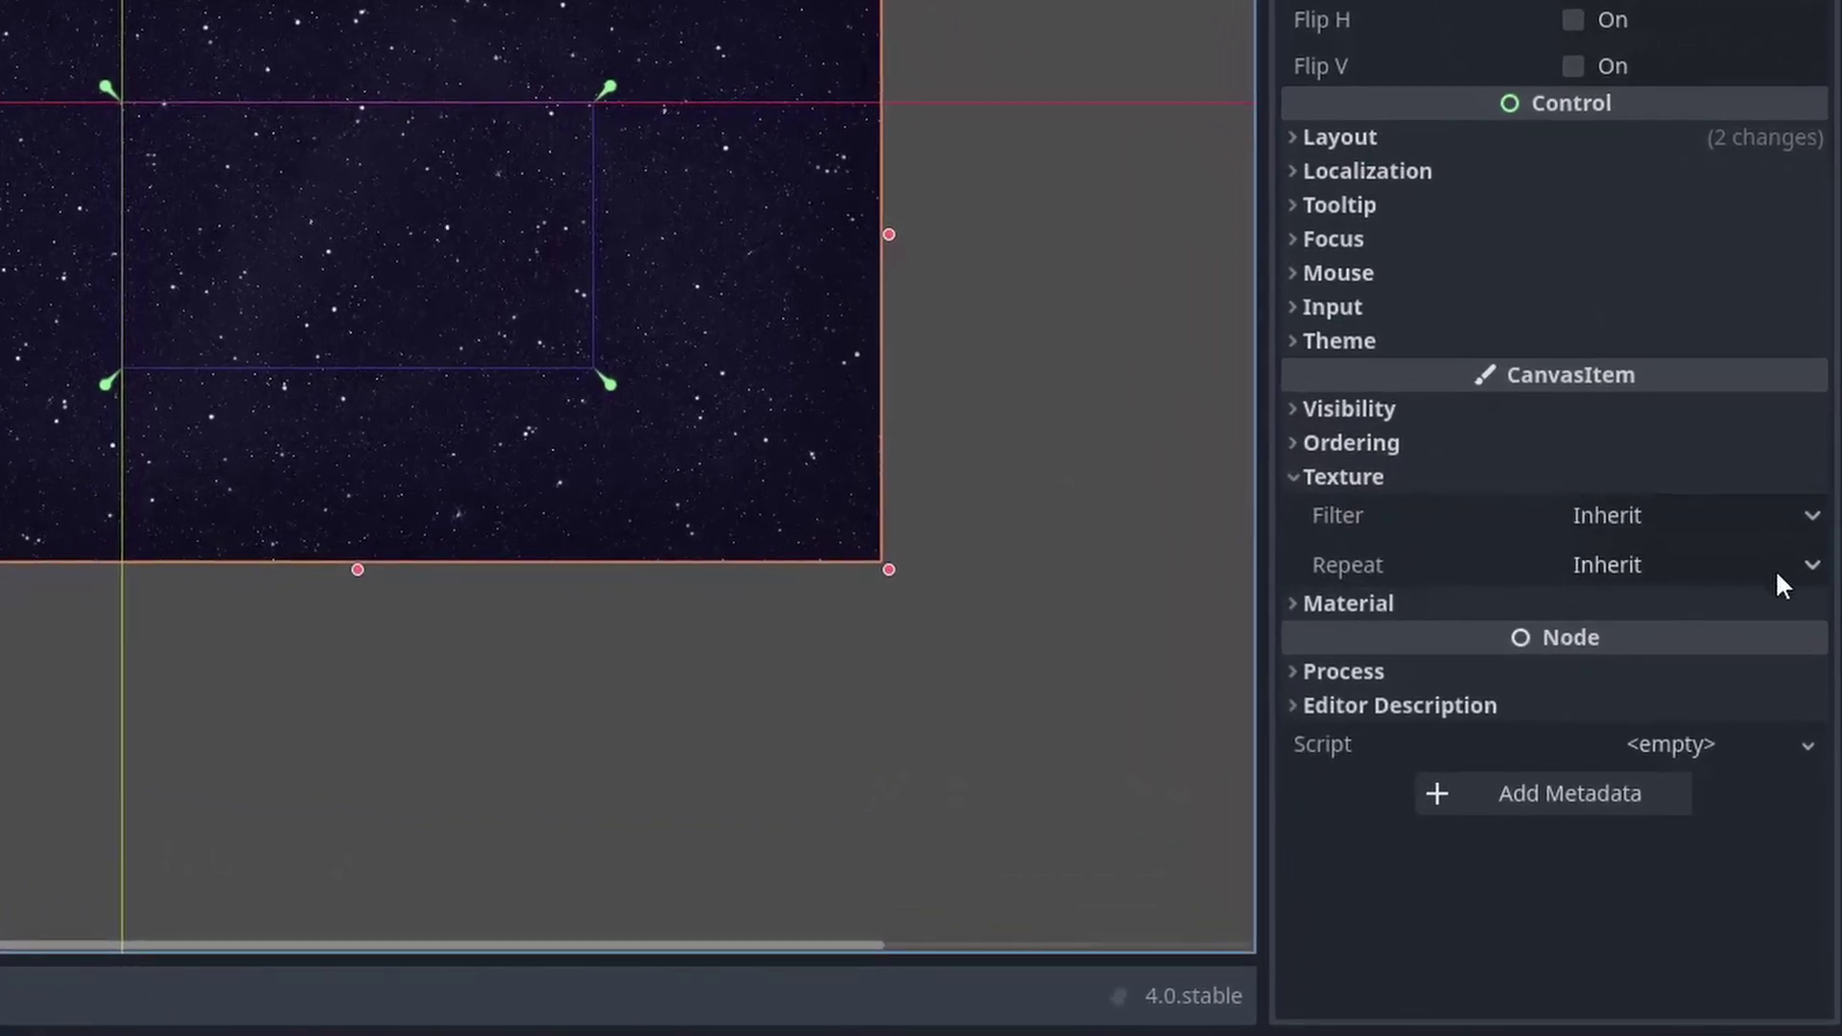
click(1777, 566)
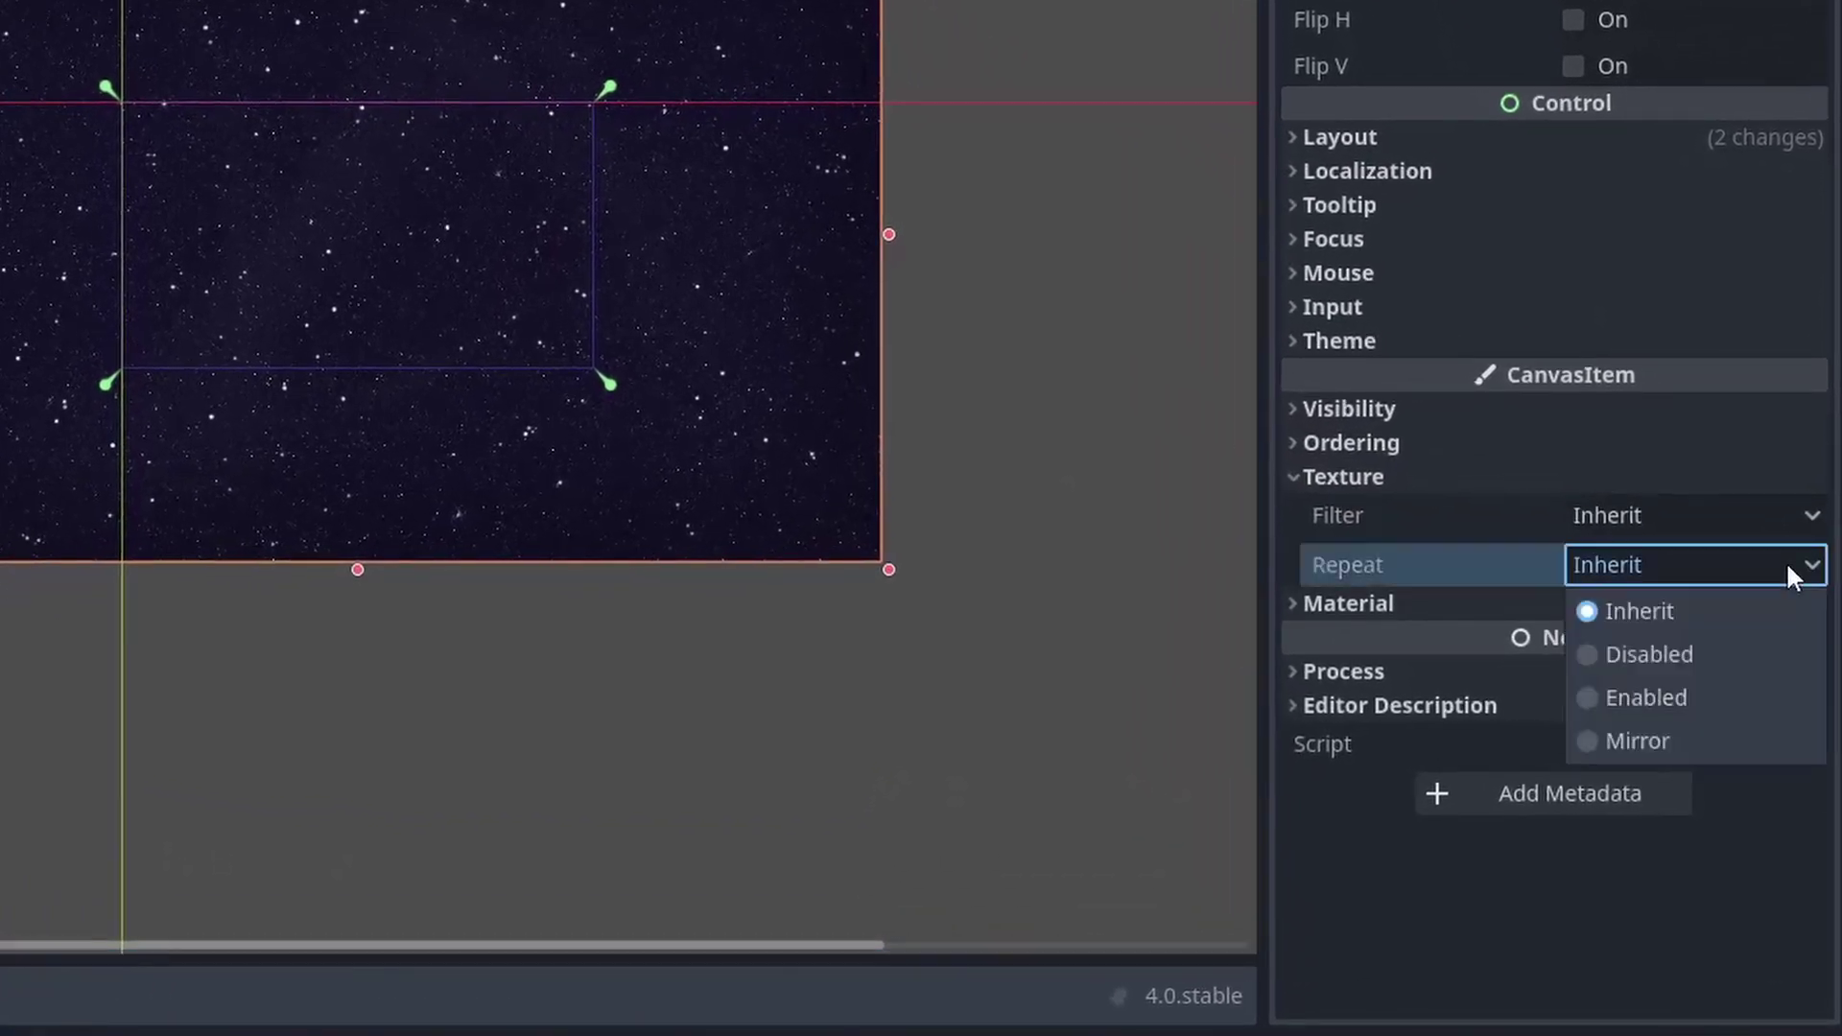
click(1724, 700)
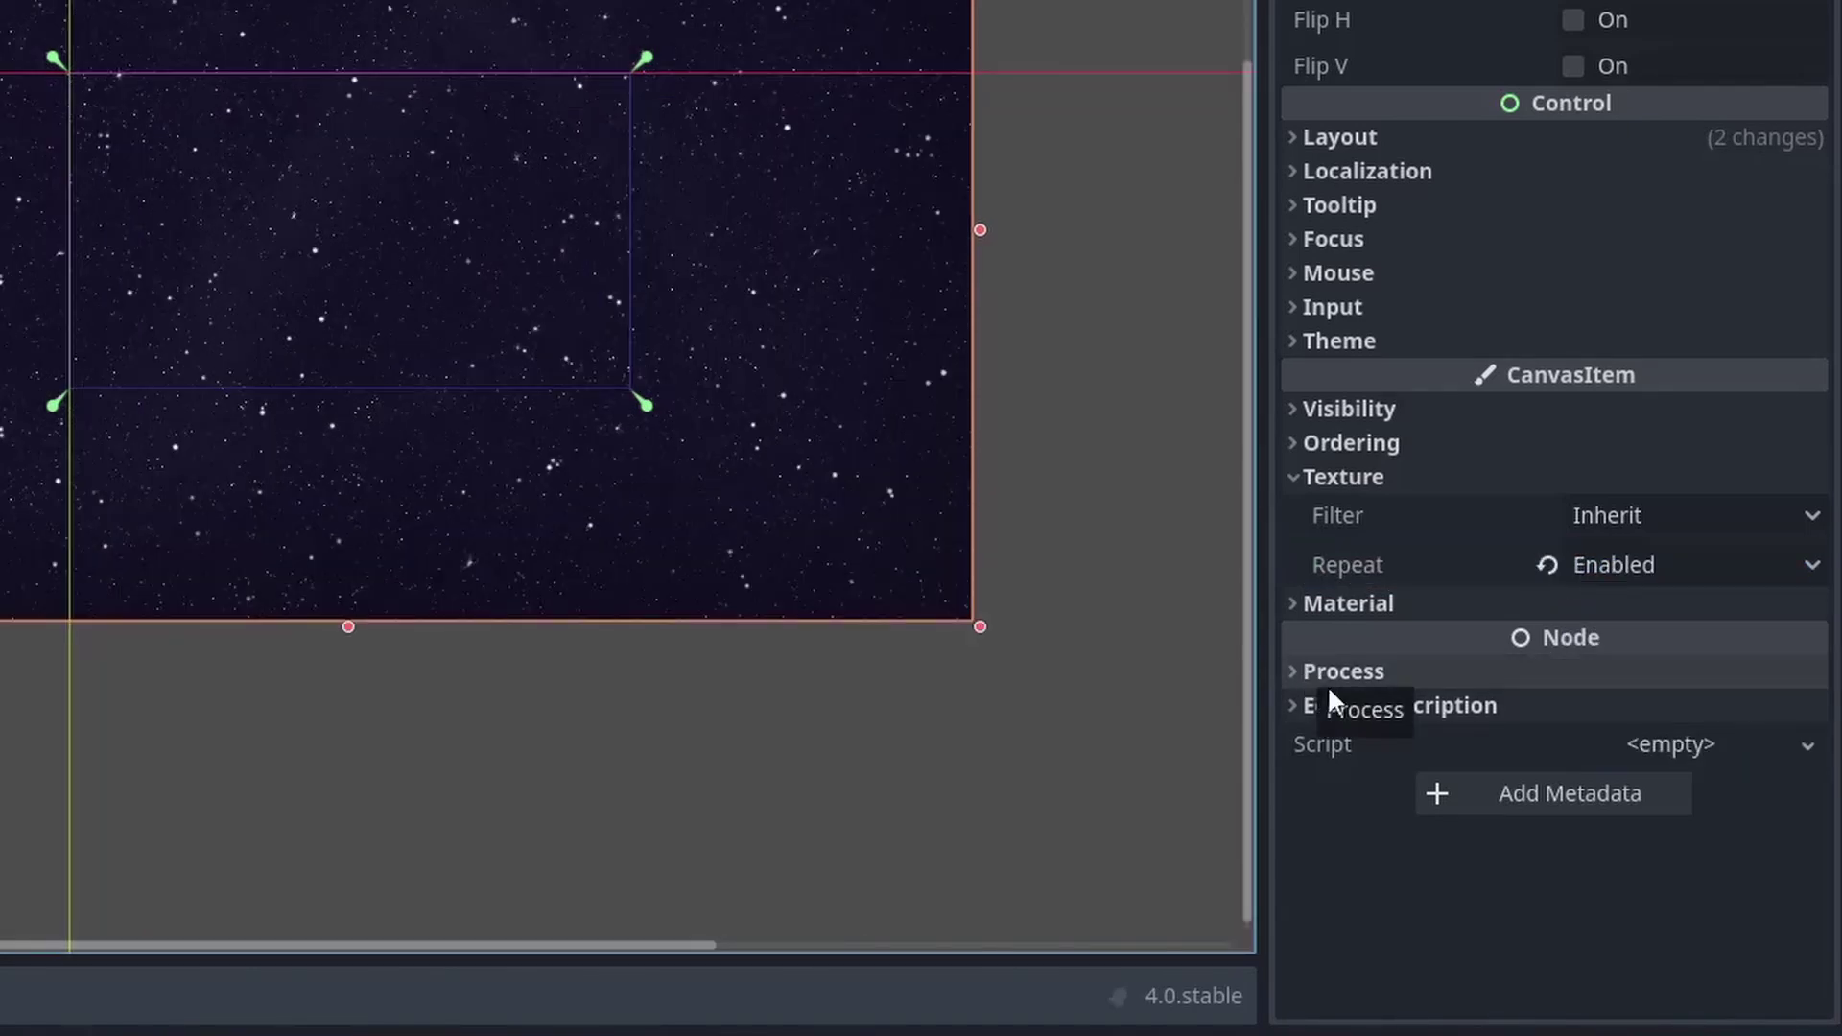
Step: Assign a new ShaderMaterial to the background TextureRect and expand the material's properties
click(1437, 602)
click(1765, 635)
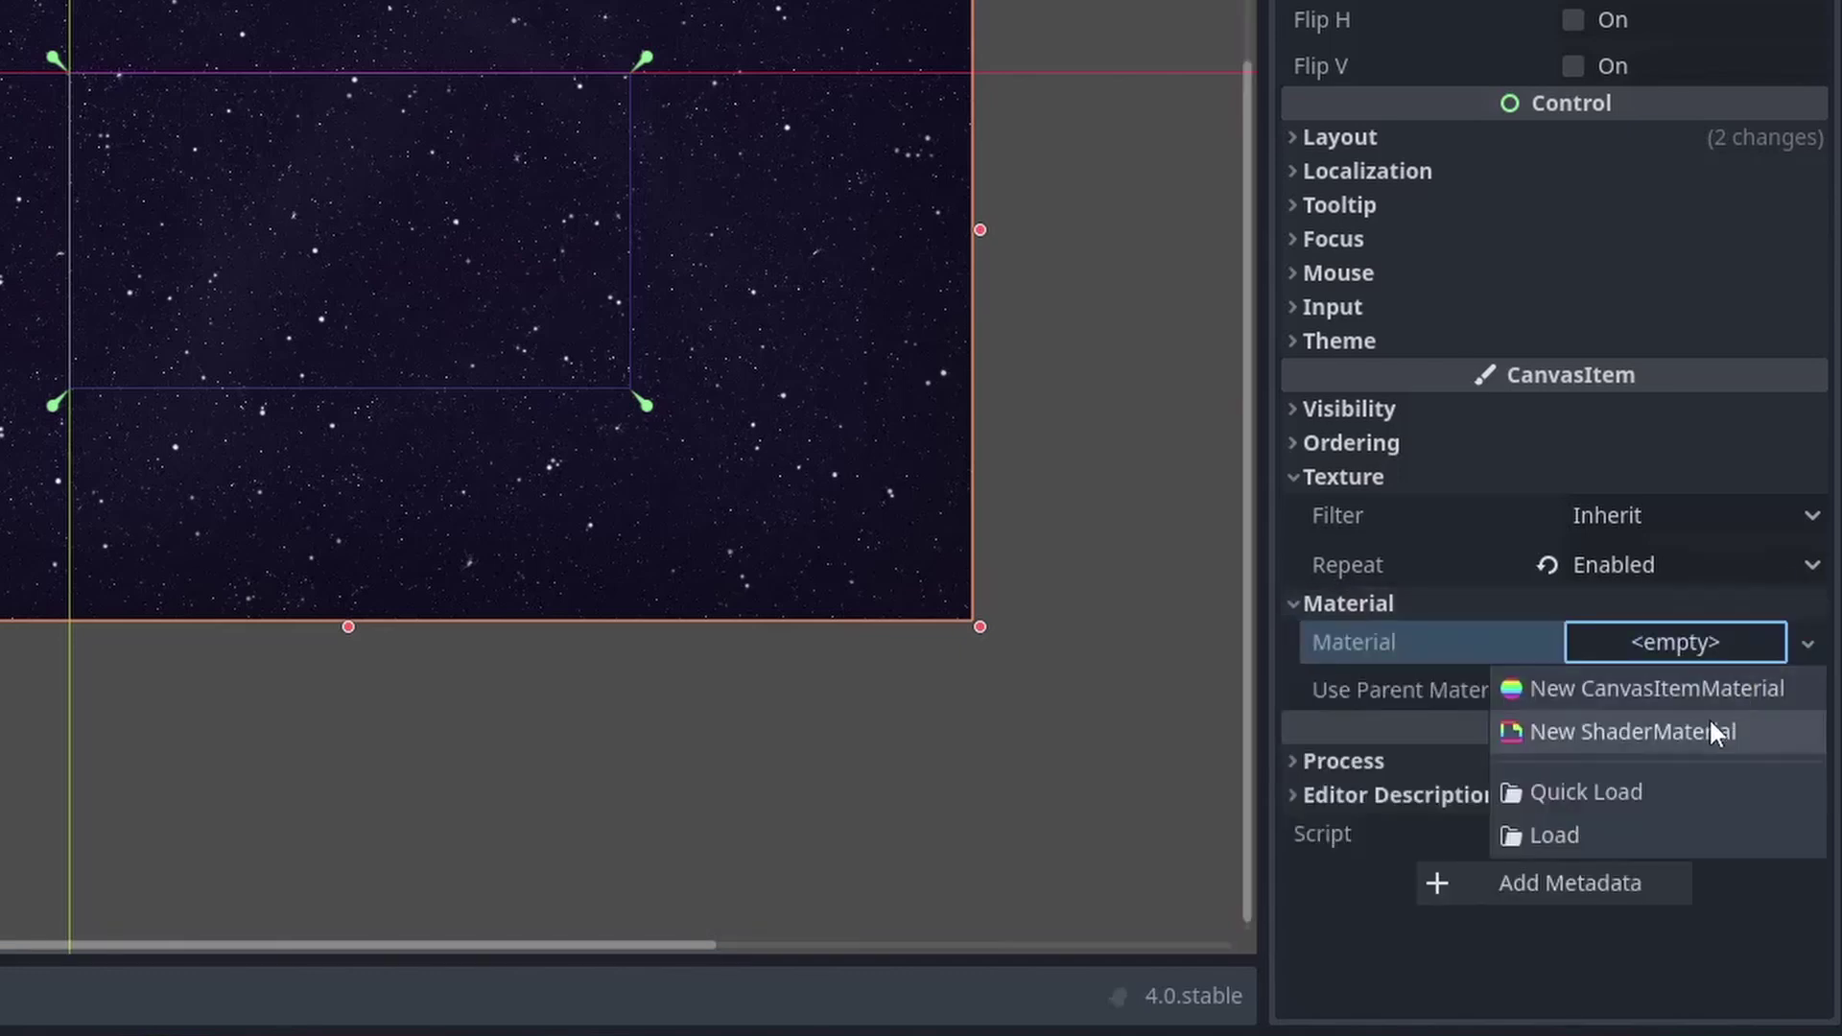
click(1698, 735)
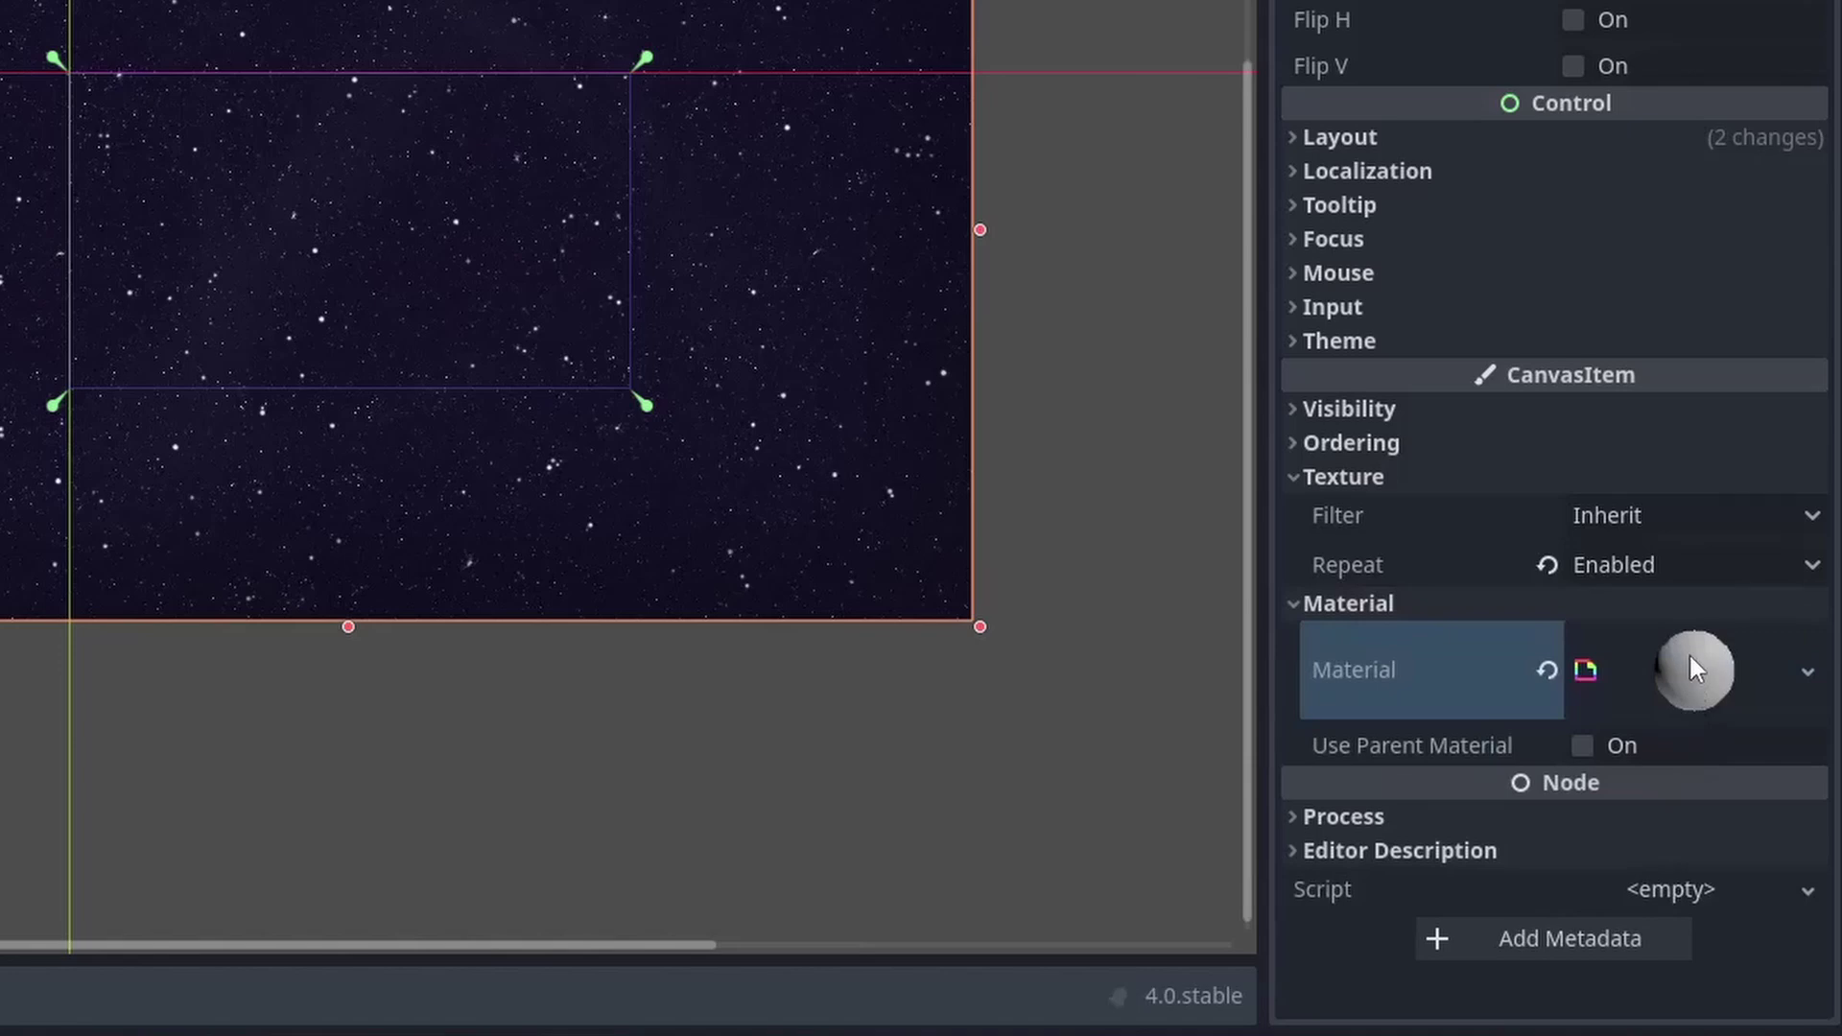
click(1695, 671)
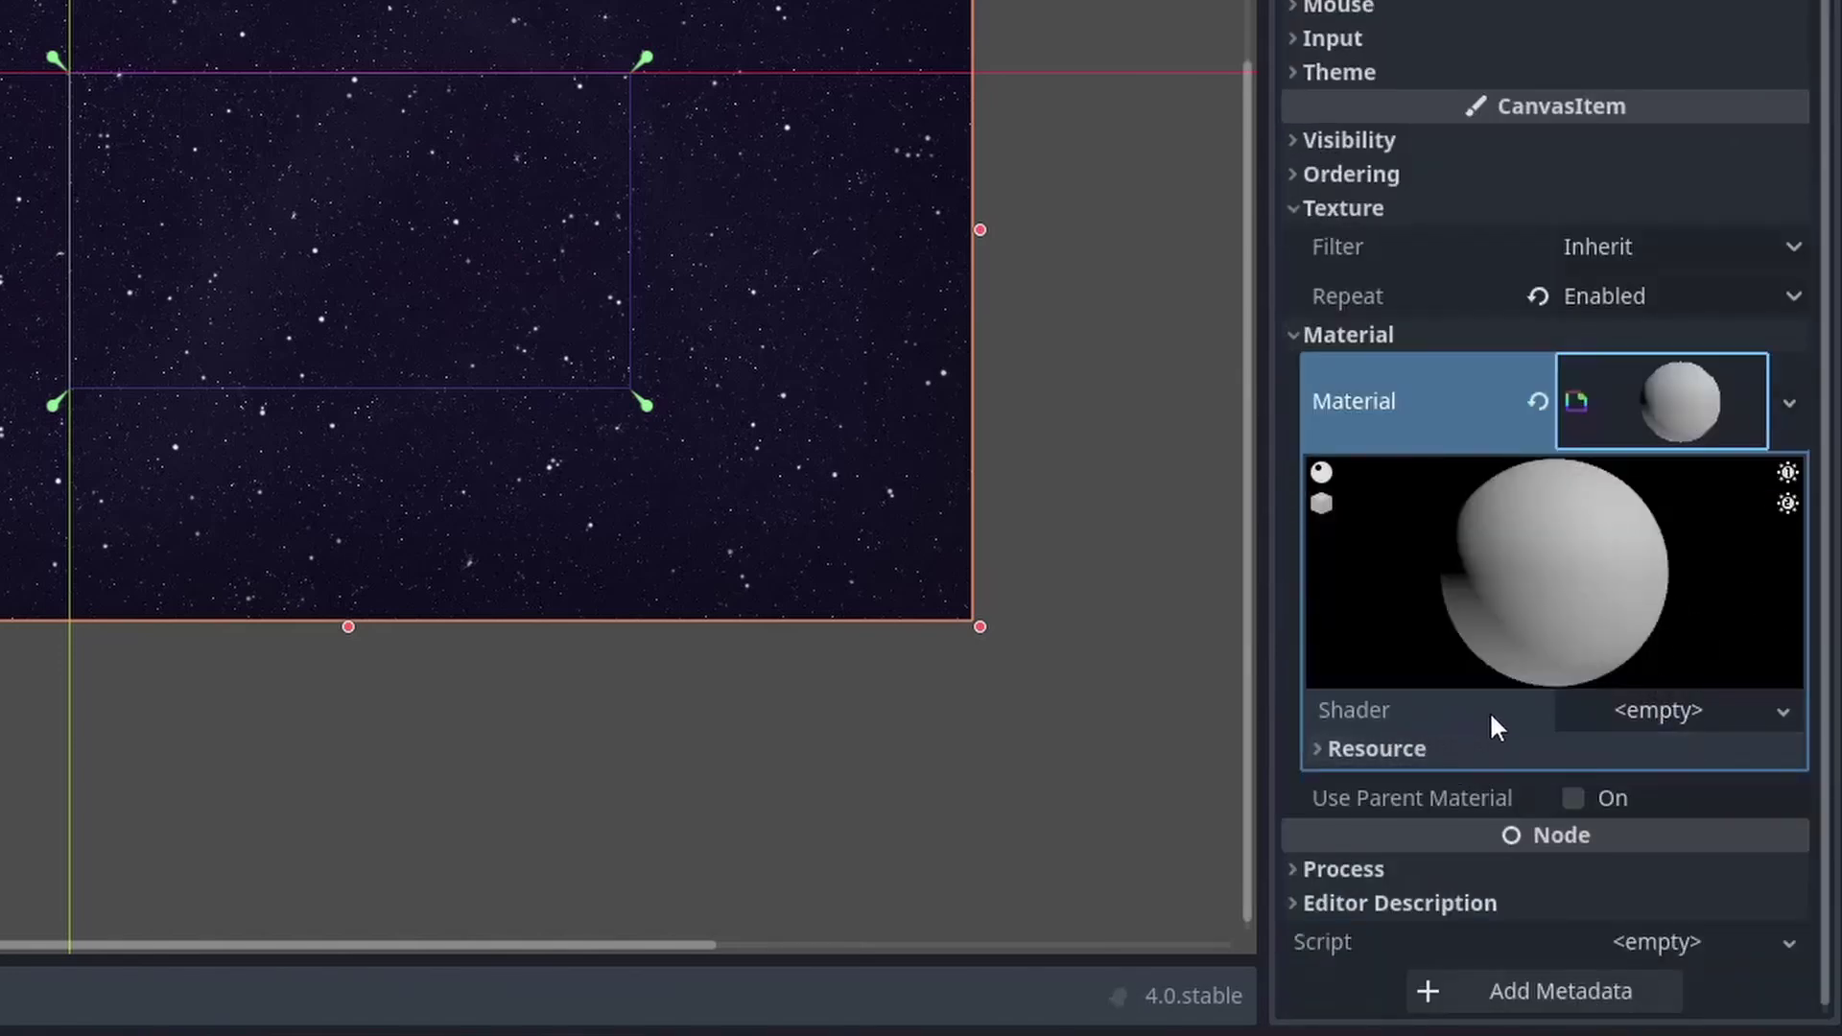
Step: Start a new shader for the material and create a project folder named shaders to store its file
click(1643, 714)
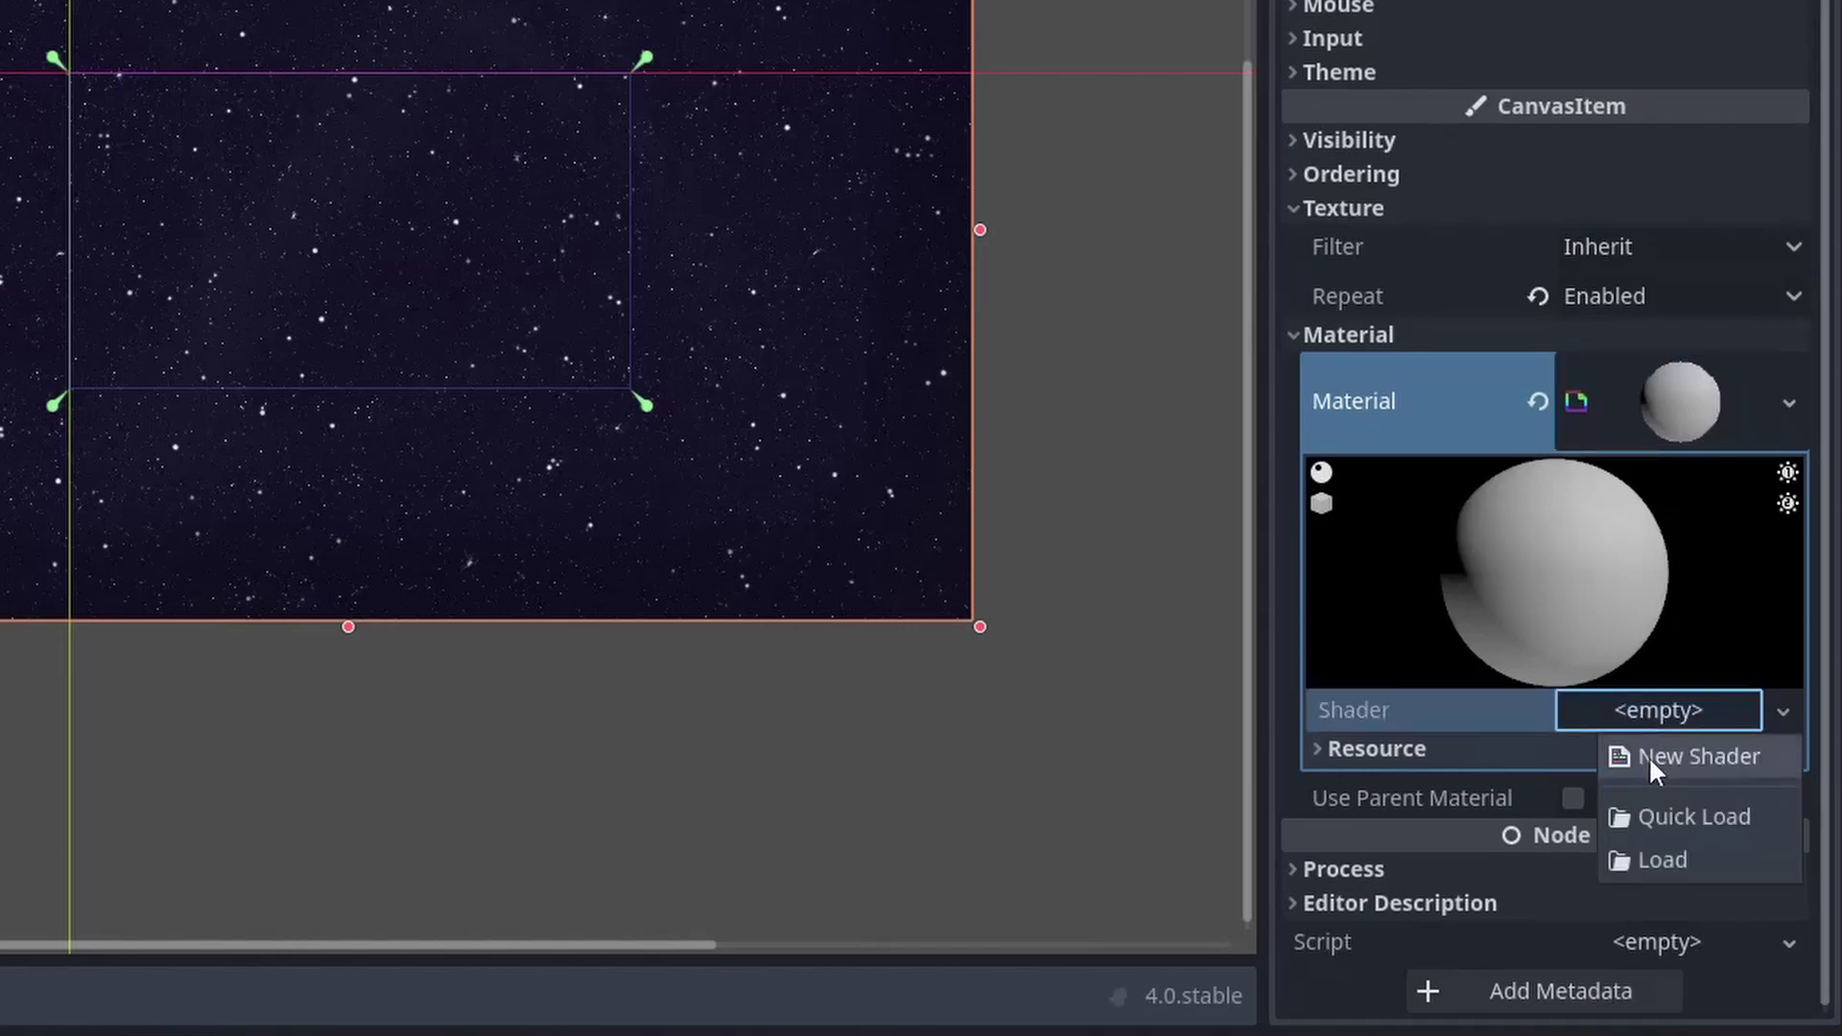
click(1648, 756)
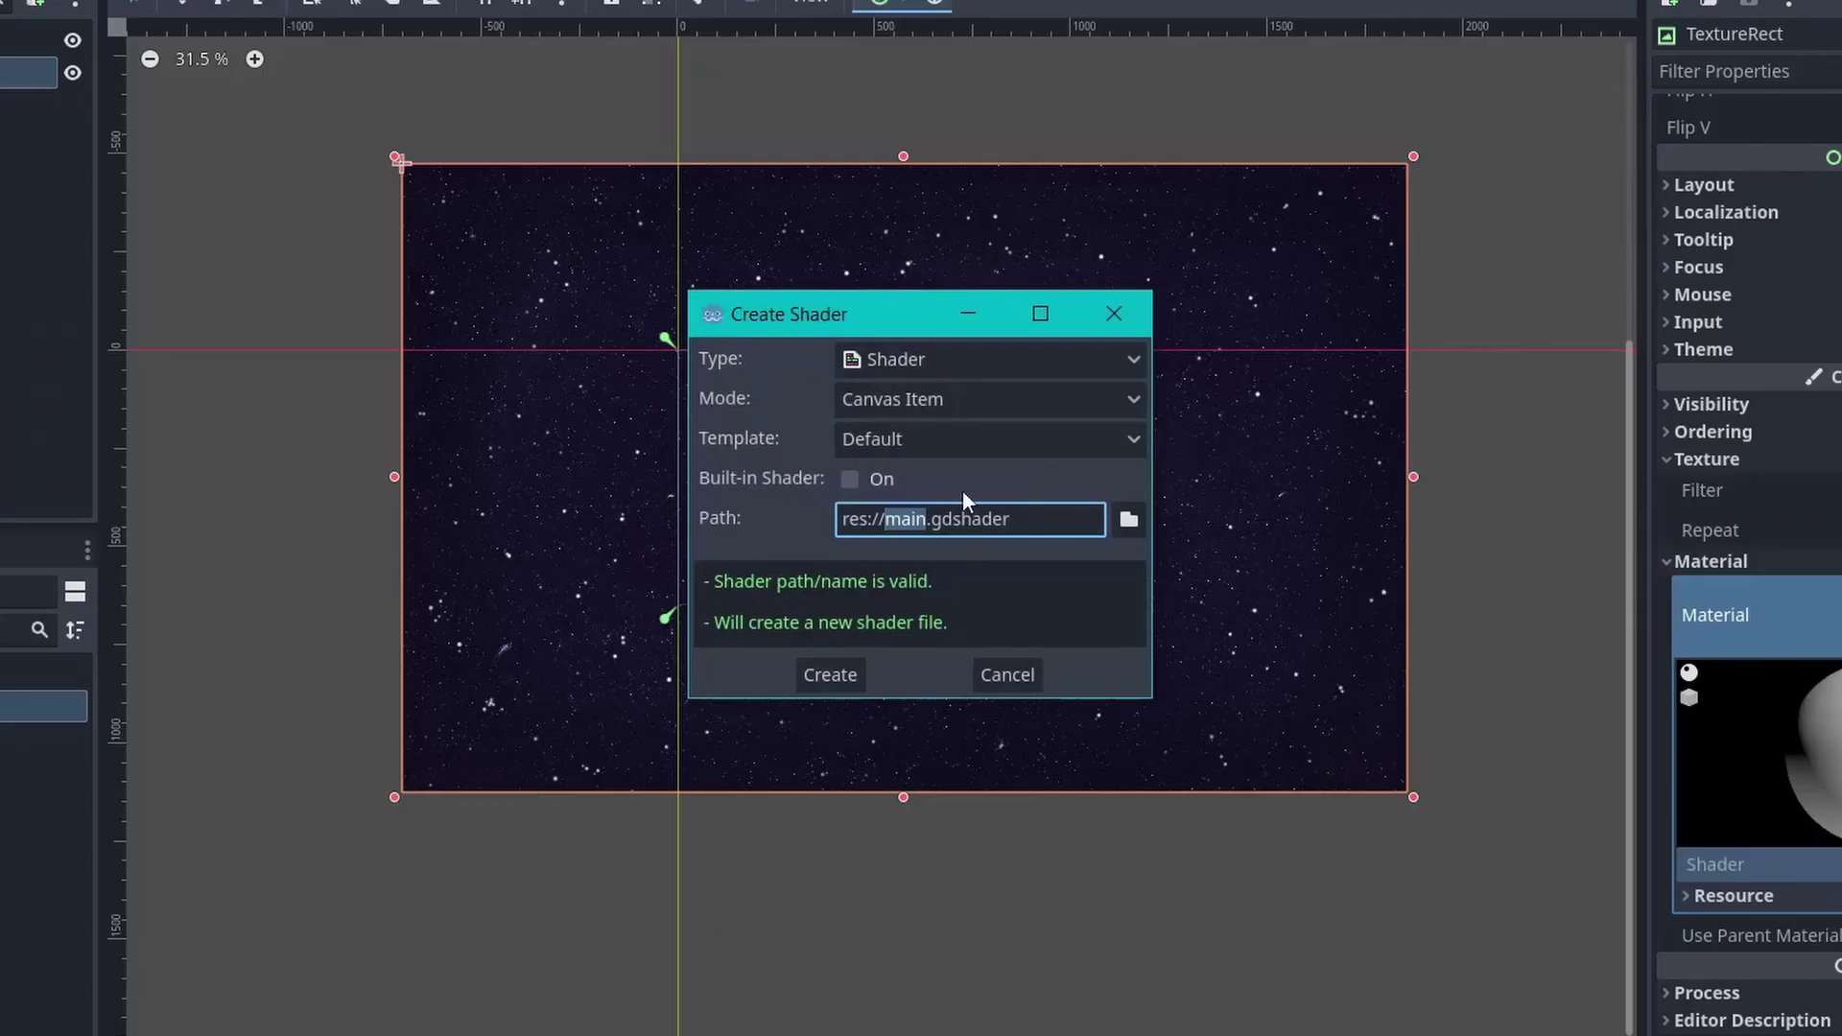
click(1128, 525)
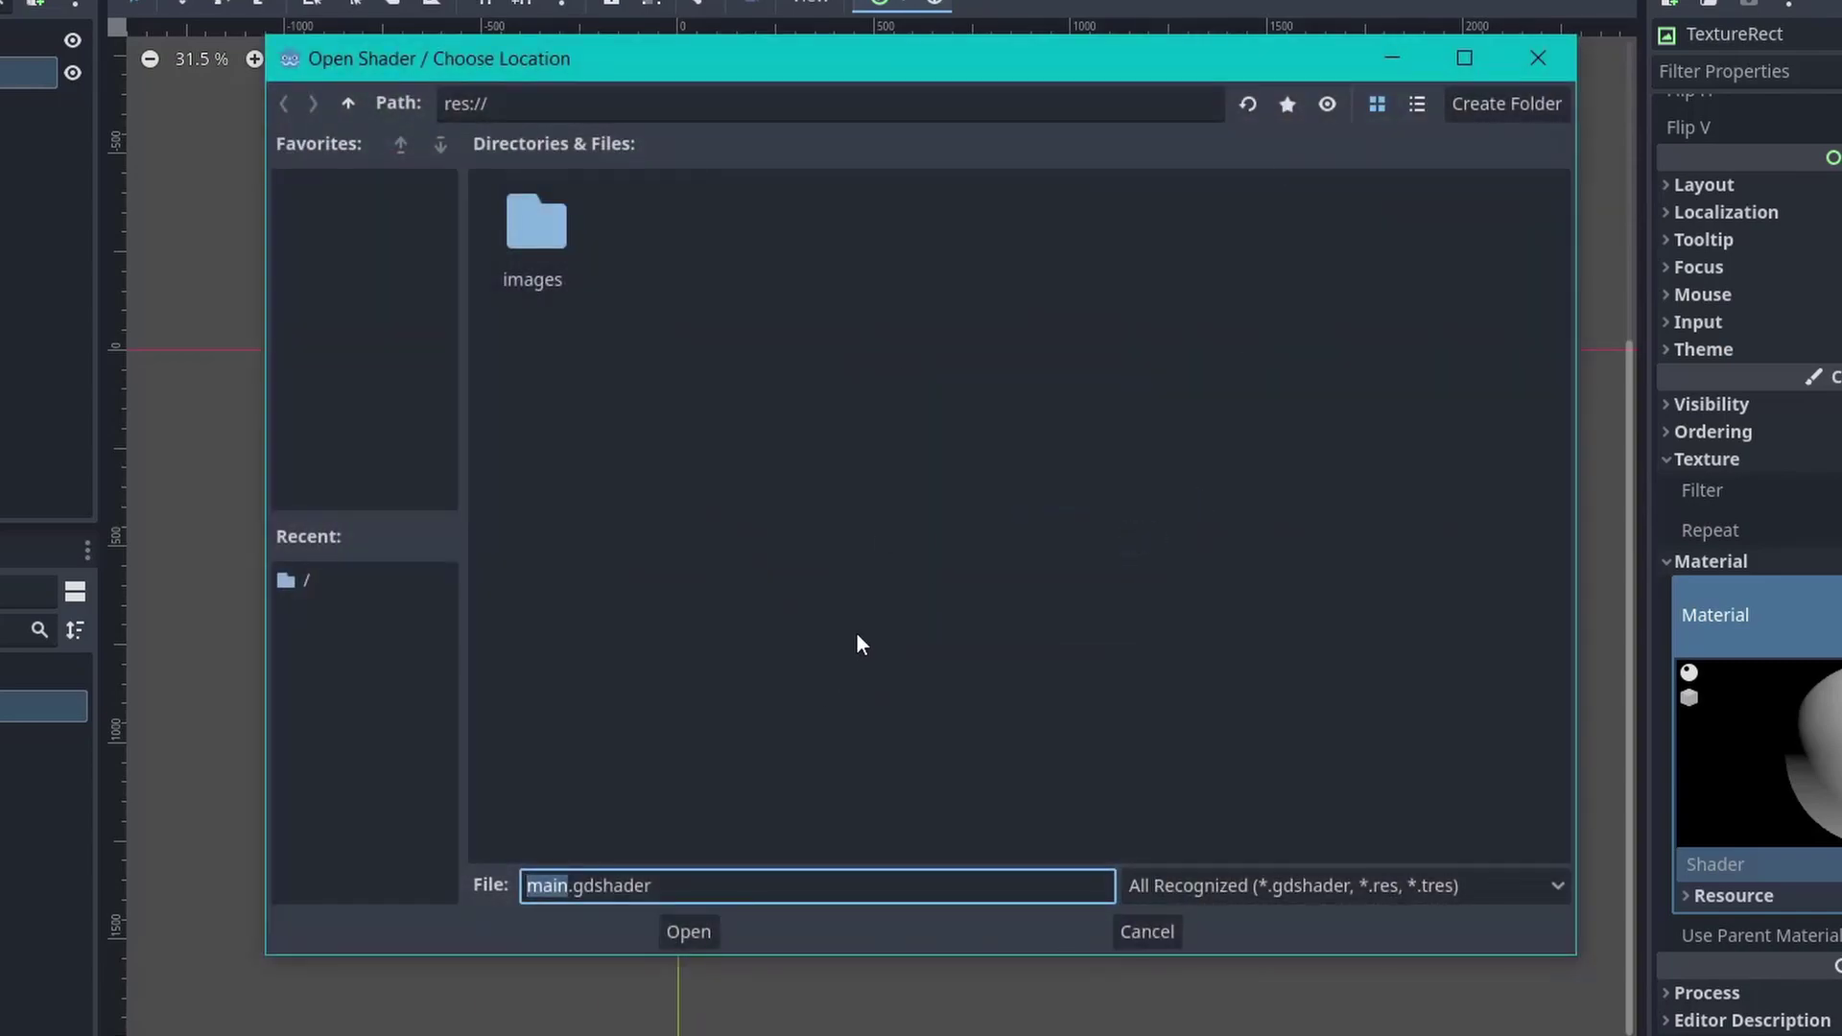
click(1492, 108)
text(sha)
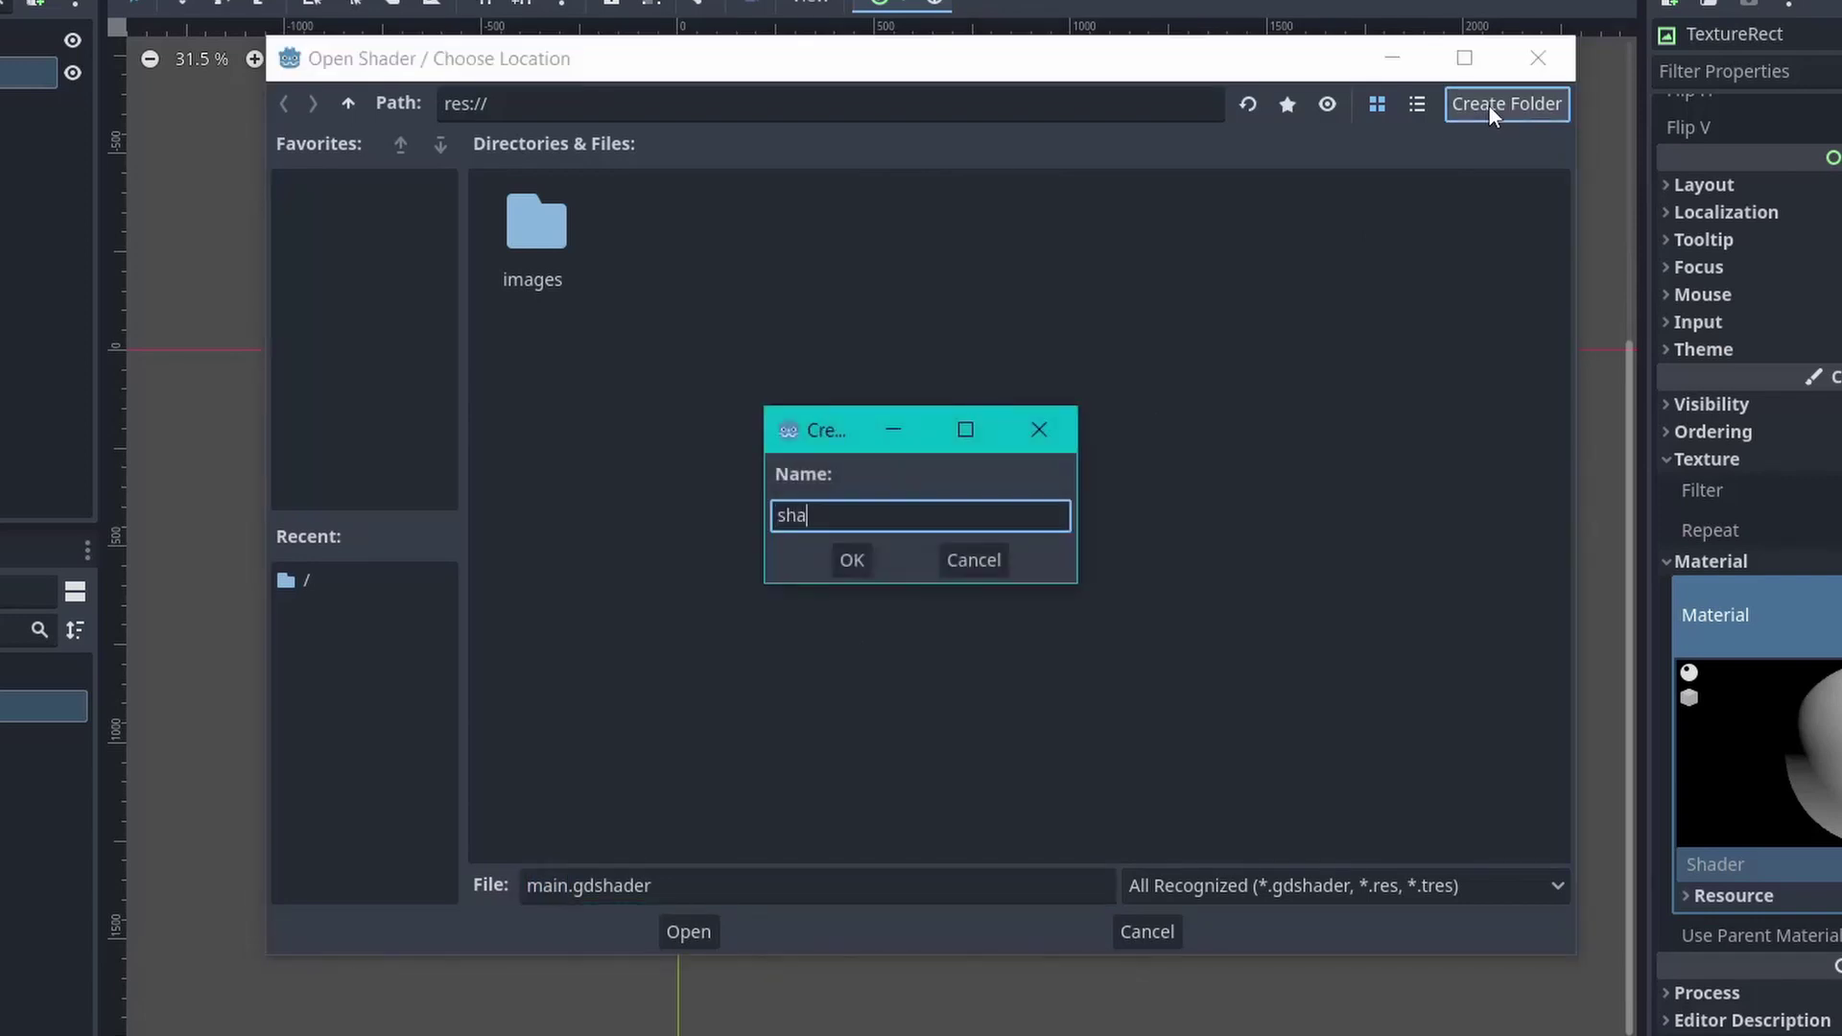
text(ders)
key(Return)
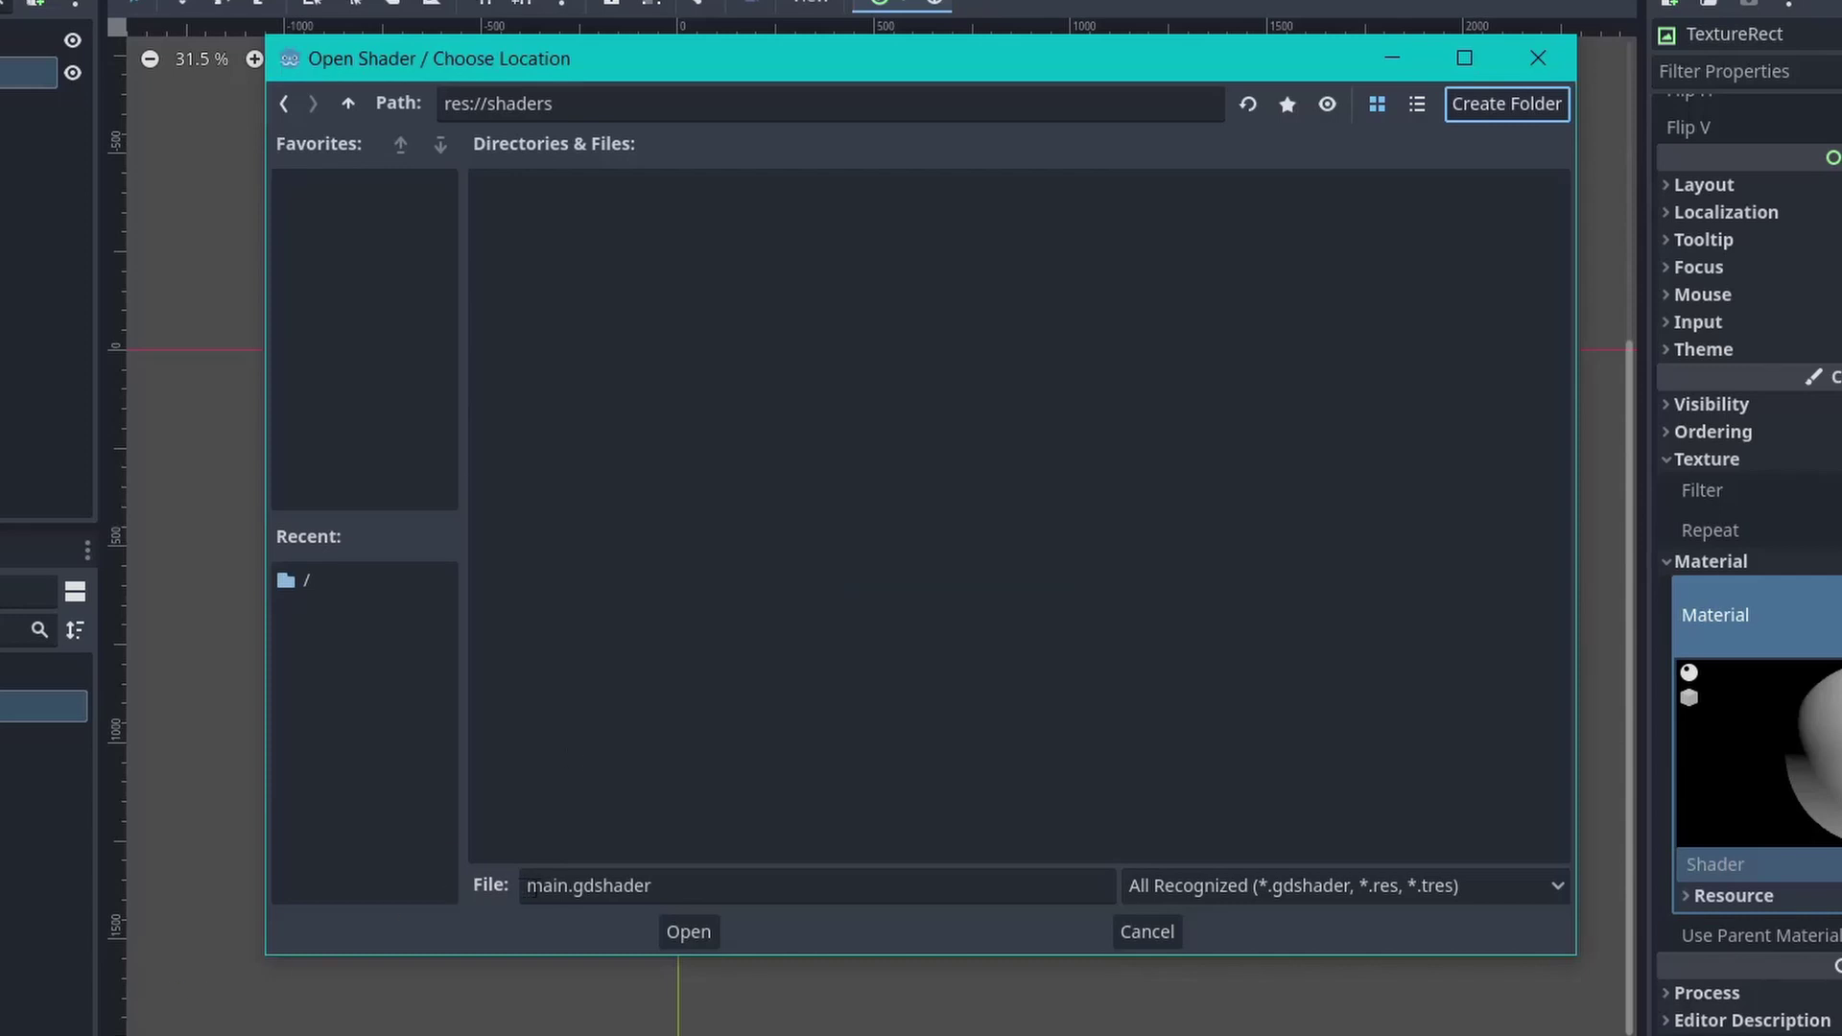
Step: Name the shader file move.gdshader and create it in the shaders folder
click(525, 887)
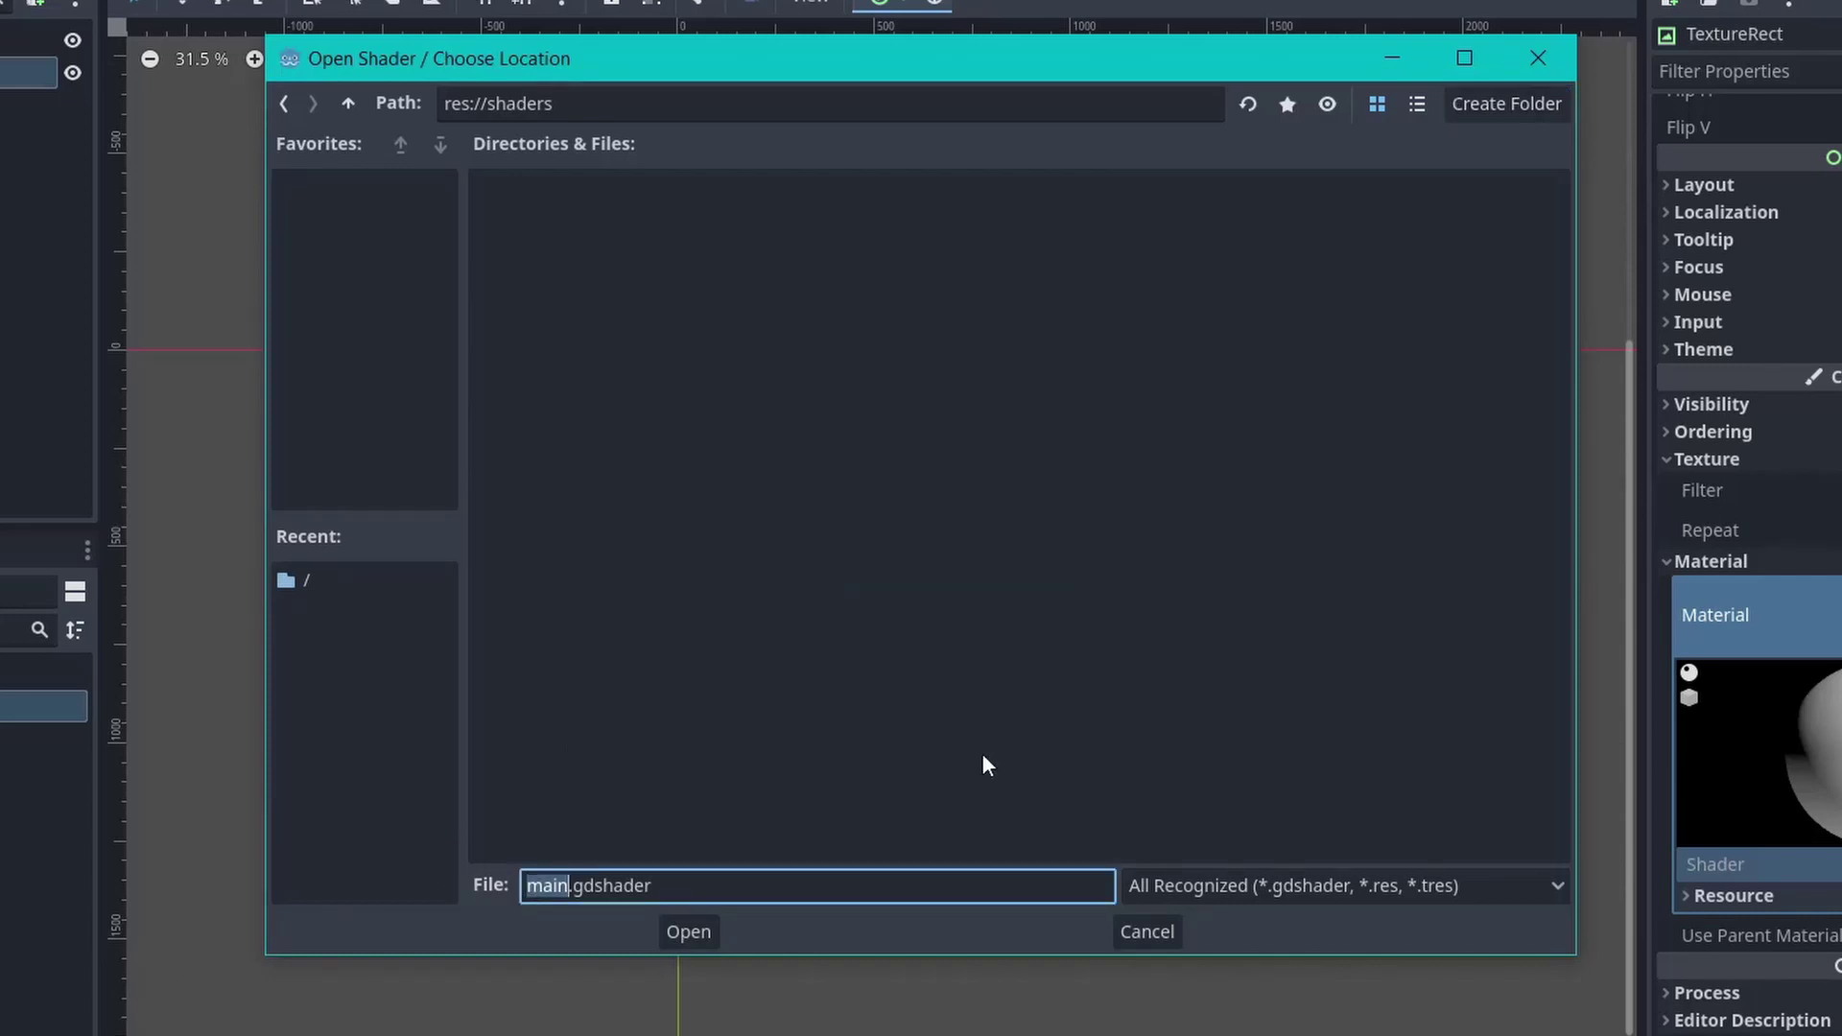
text(move)
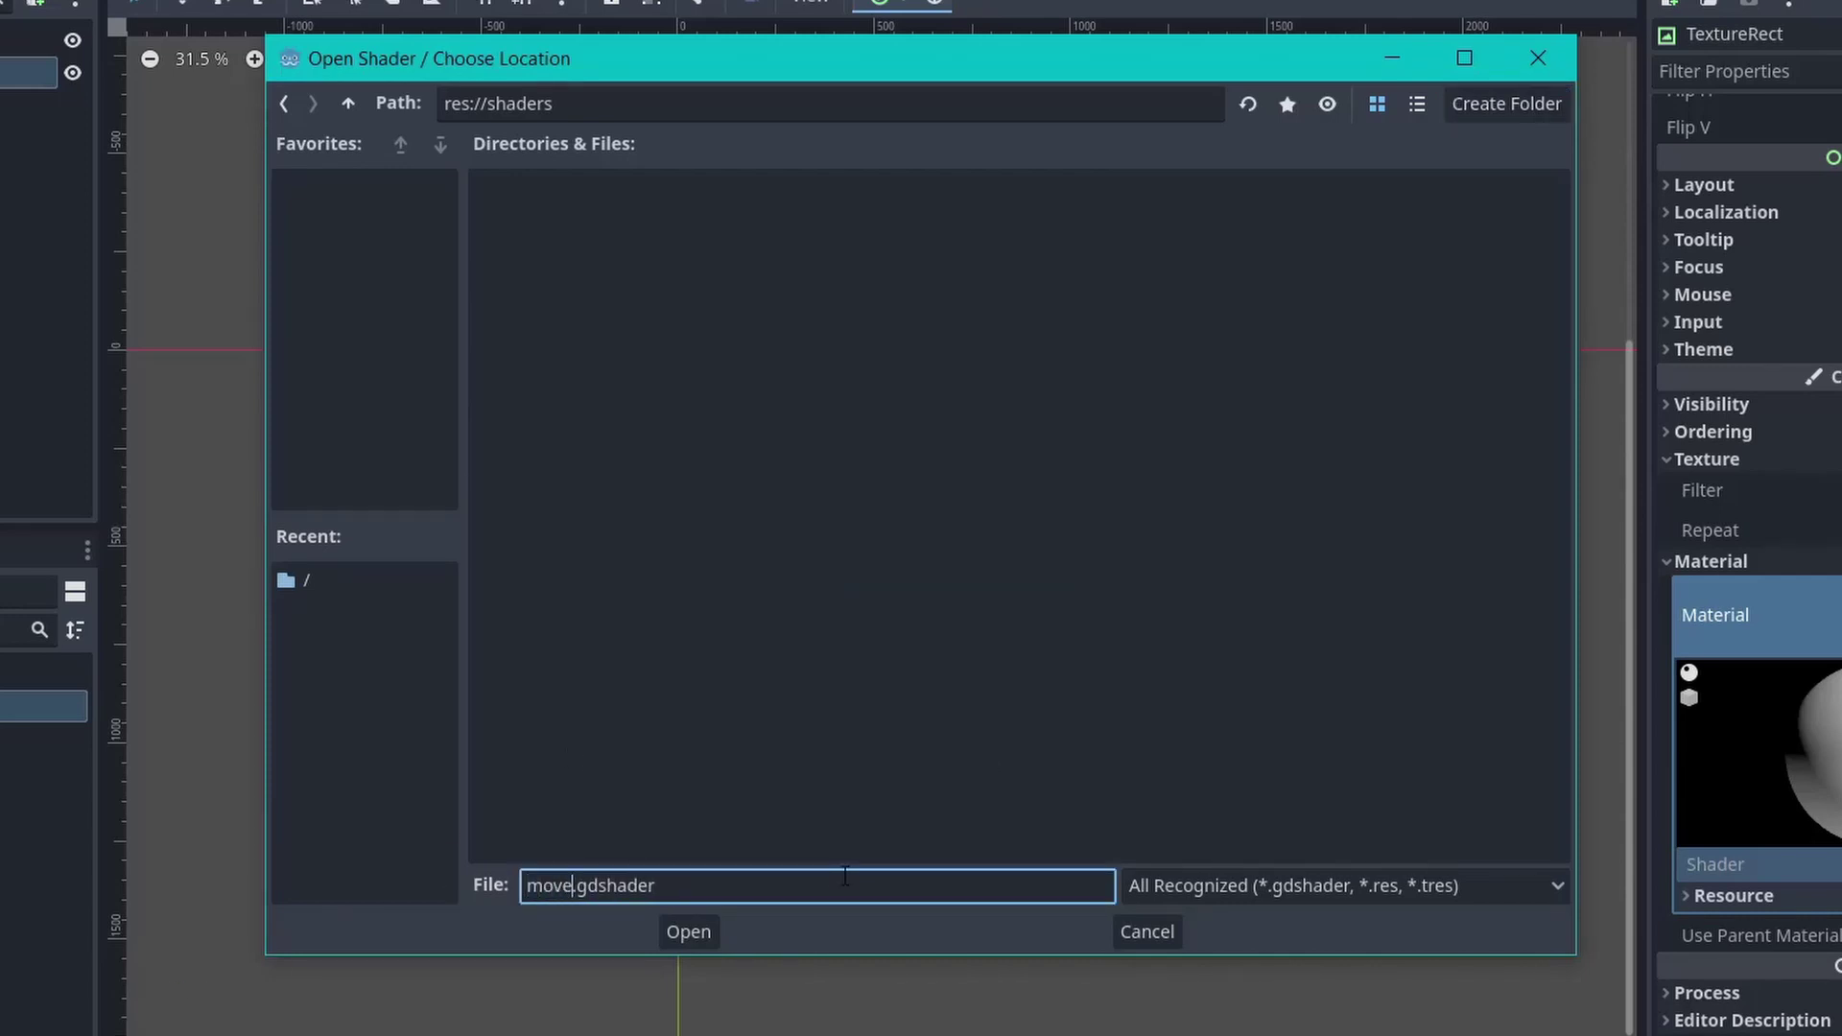
click(691, 931)
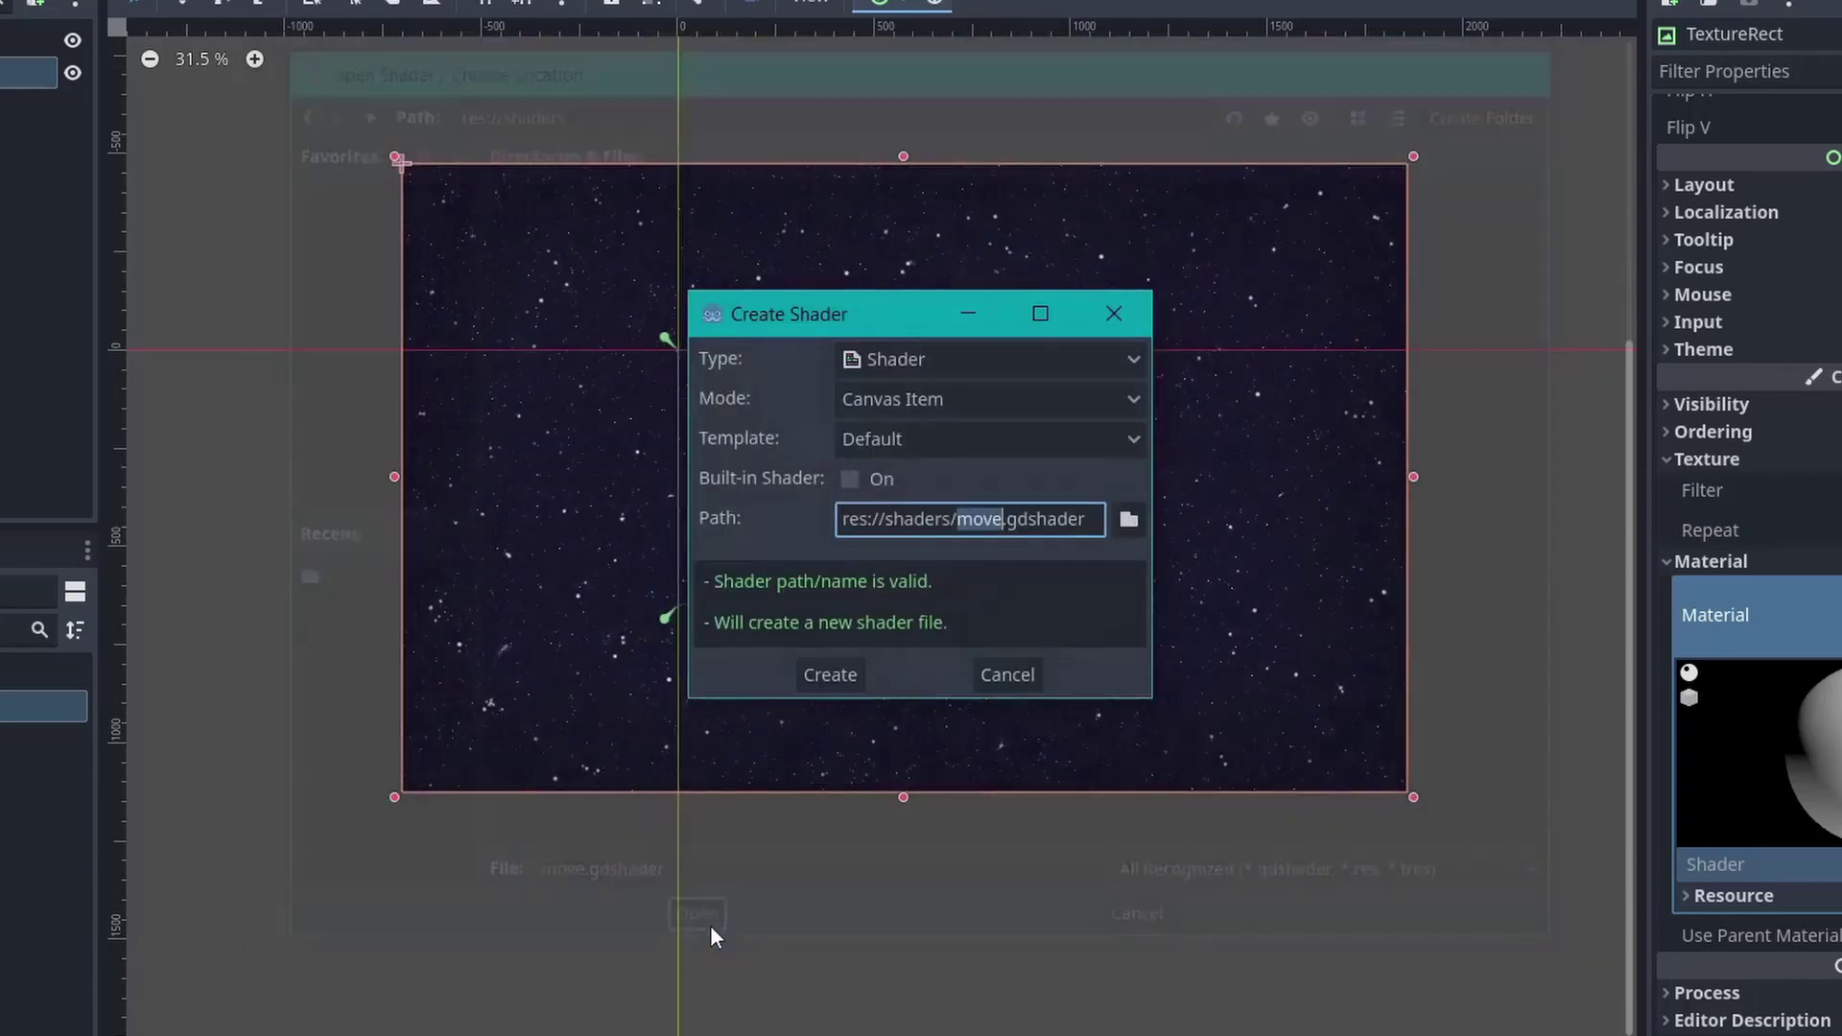
click(831, 675)
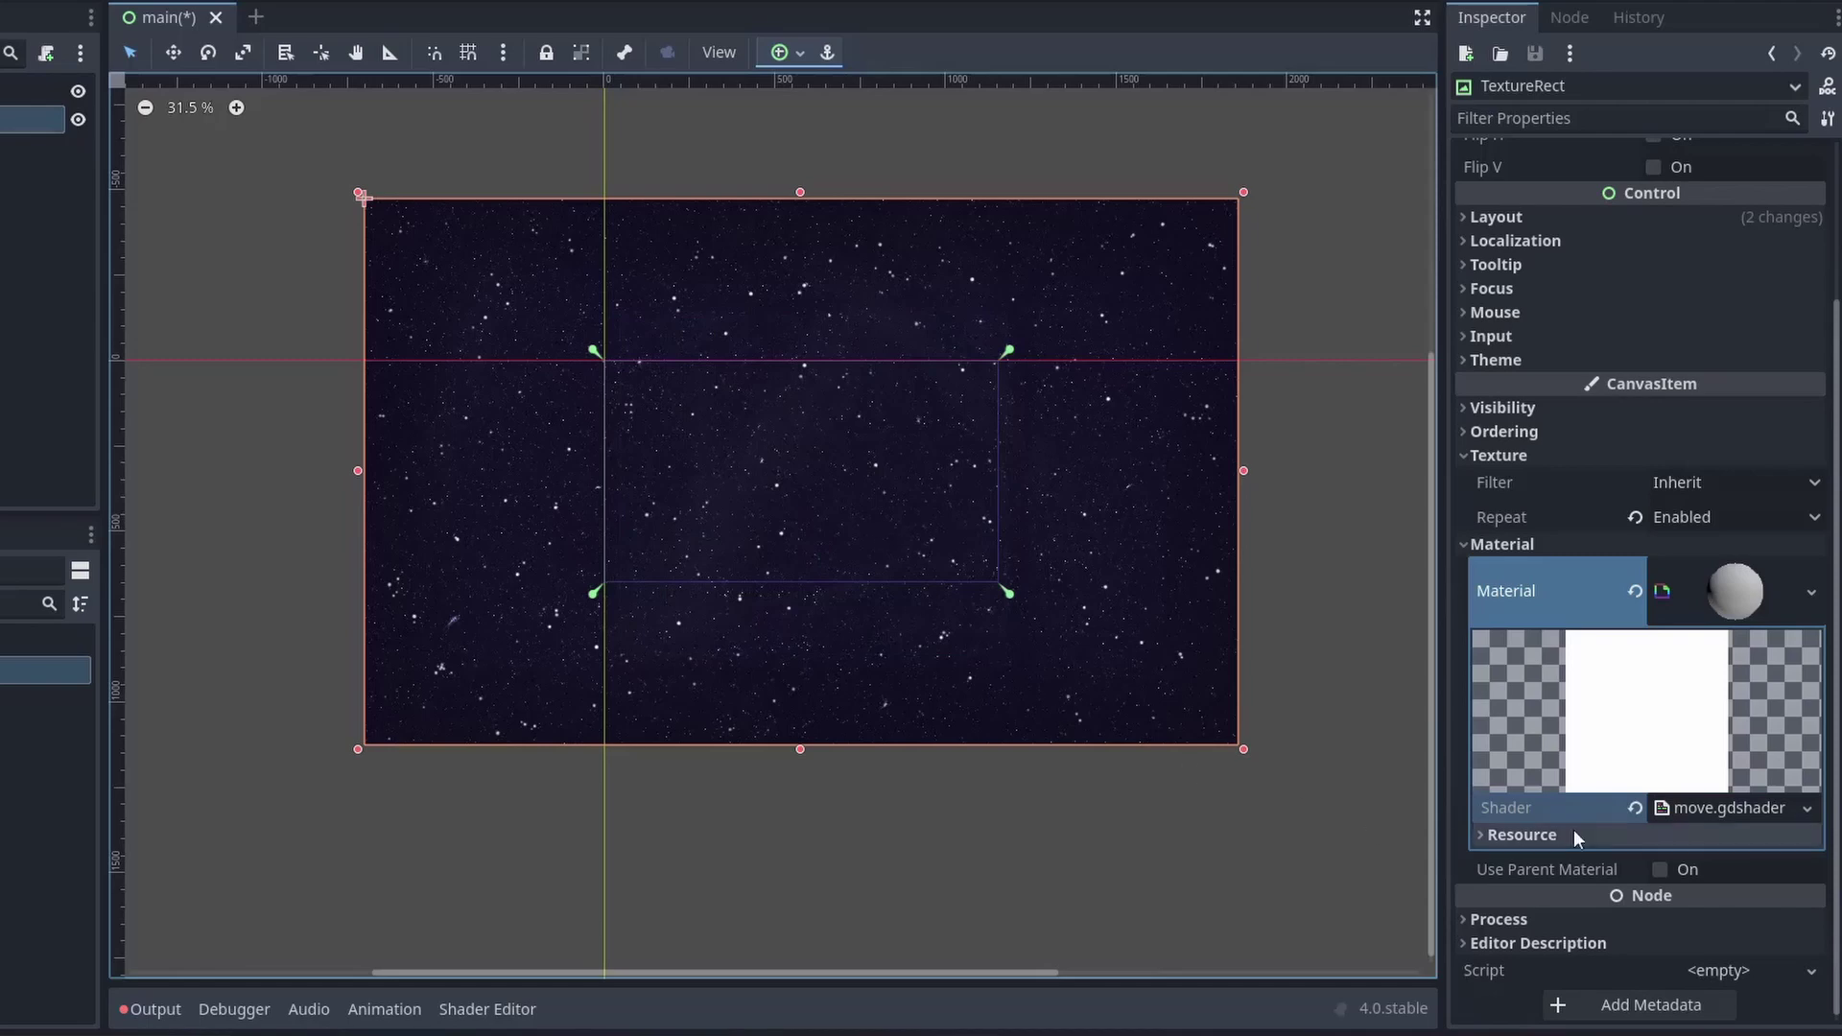
Step: Open move.gdshader and replace the fragment placeholder comment with COLOR = texture(TEXTURE, vec2(UV.x, UV.y - TIME * 0.01));
click(1723, 808)
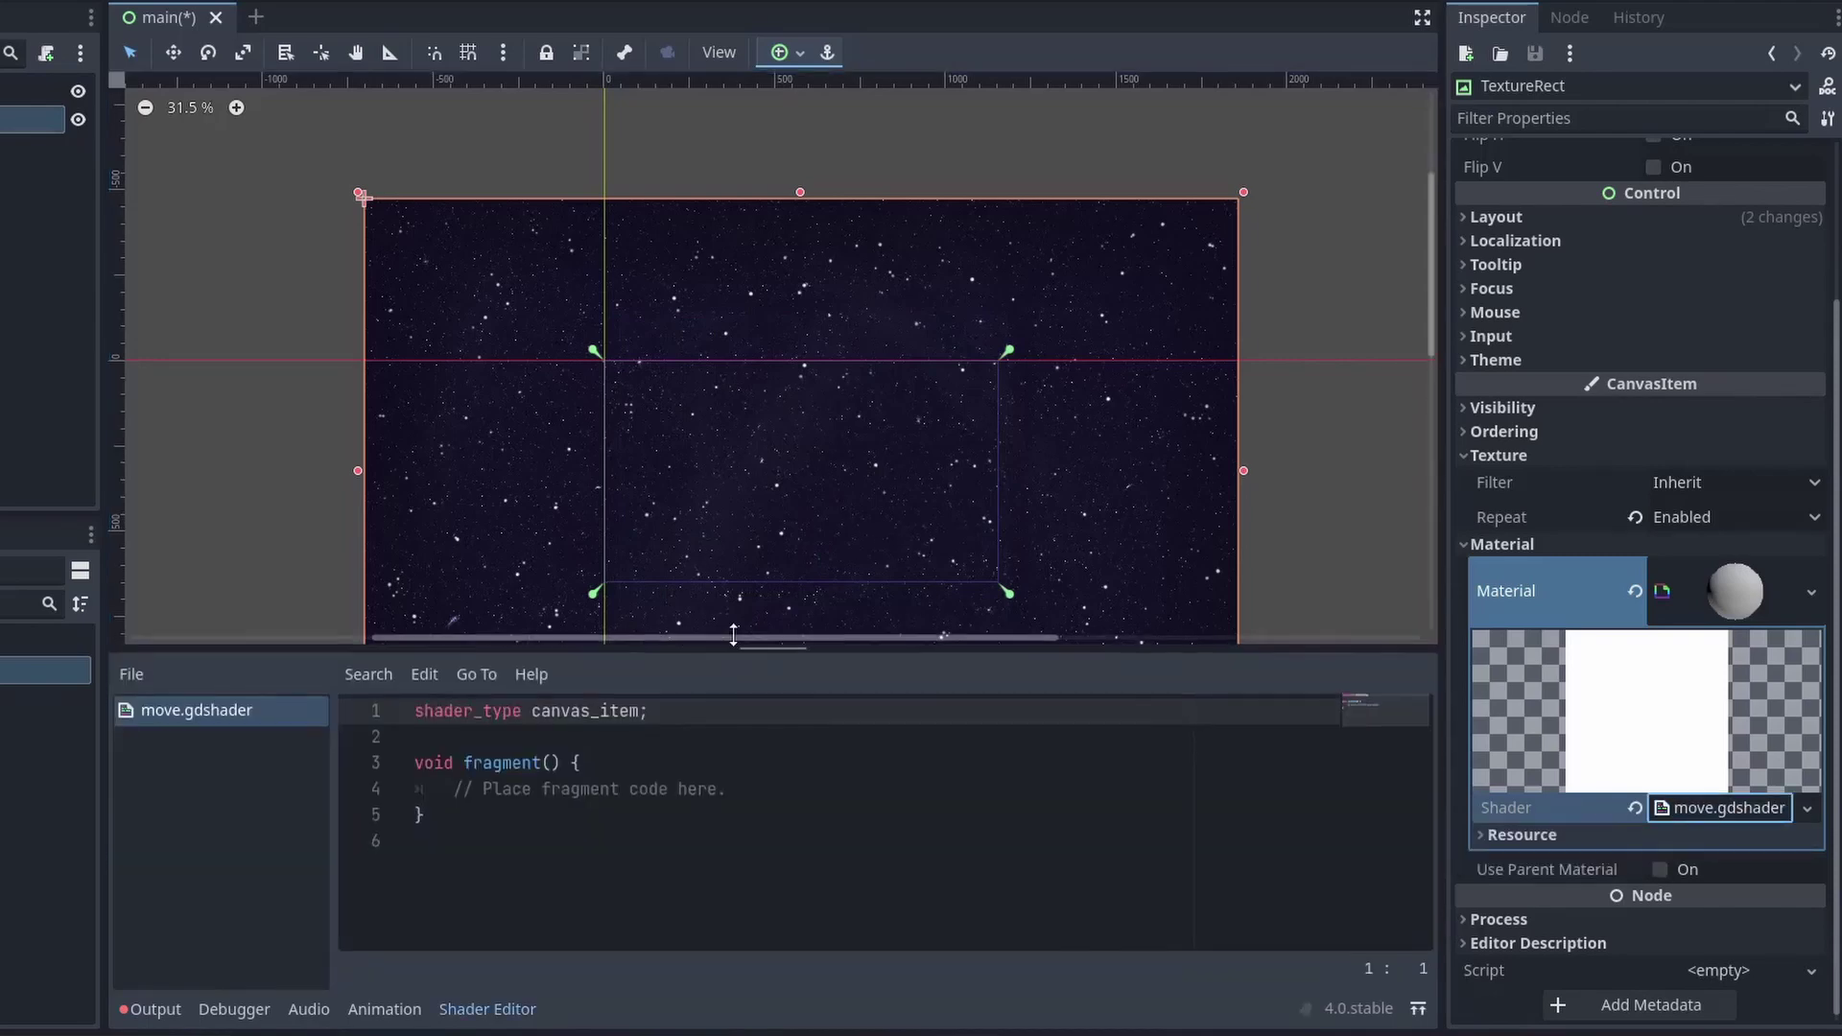
drag(732, 637, 742, 561)
drag(727, 702, 453, 701)
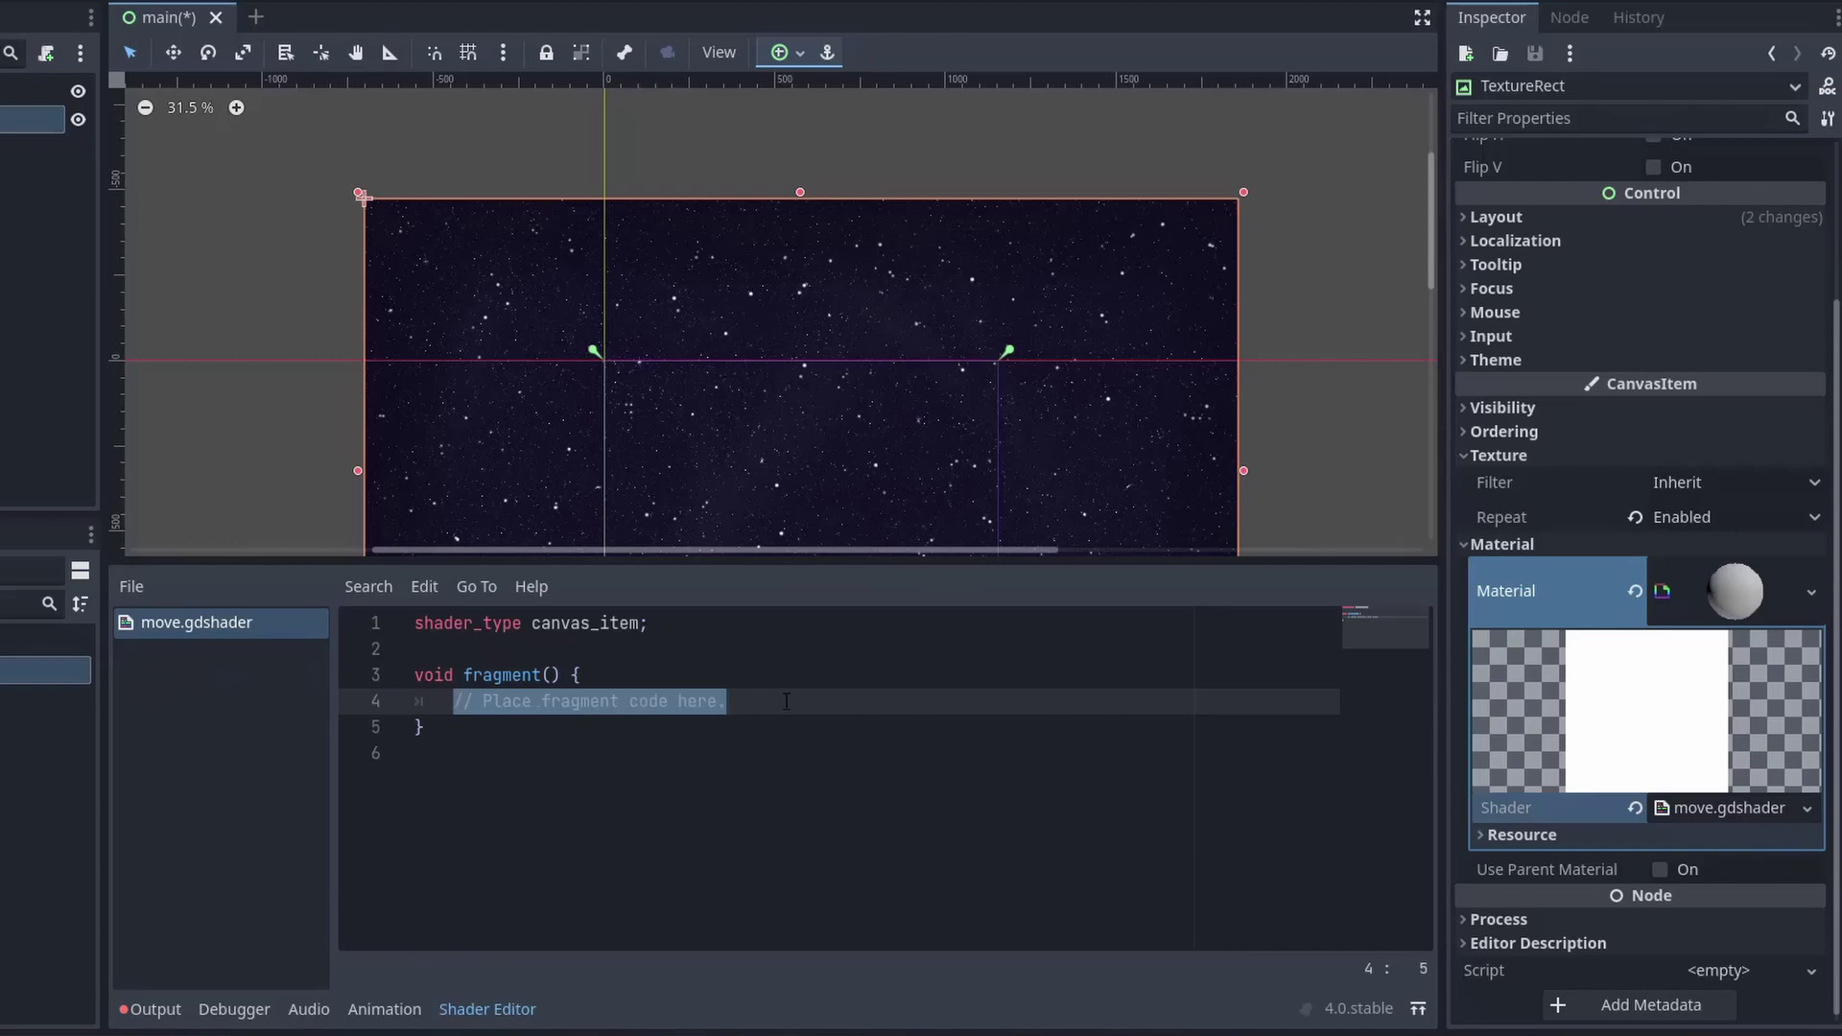
text(COLOR = texture(TEXTURE, vec2(UV.x, UV.y - TIME * 0.01));)
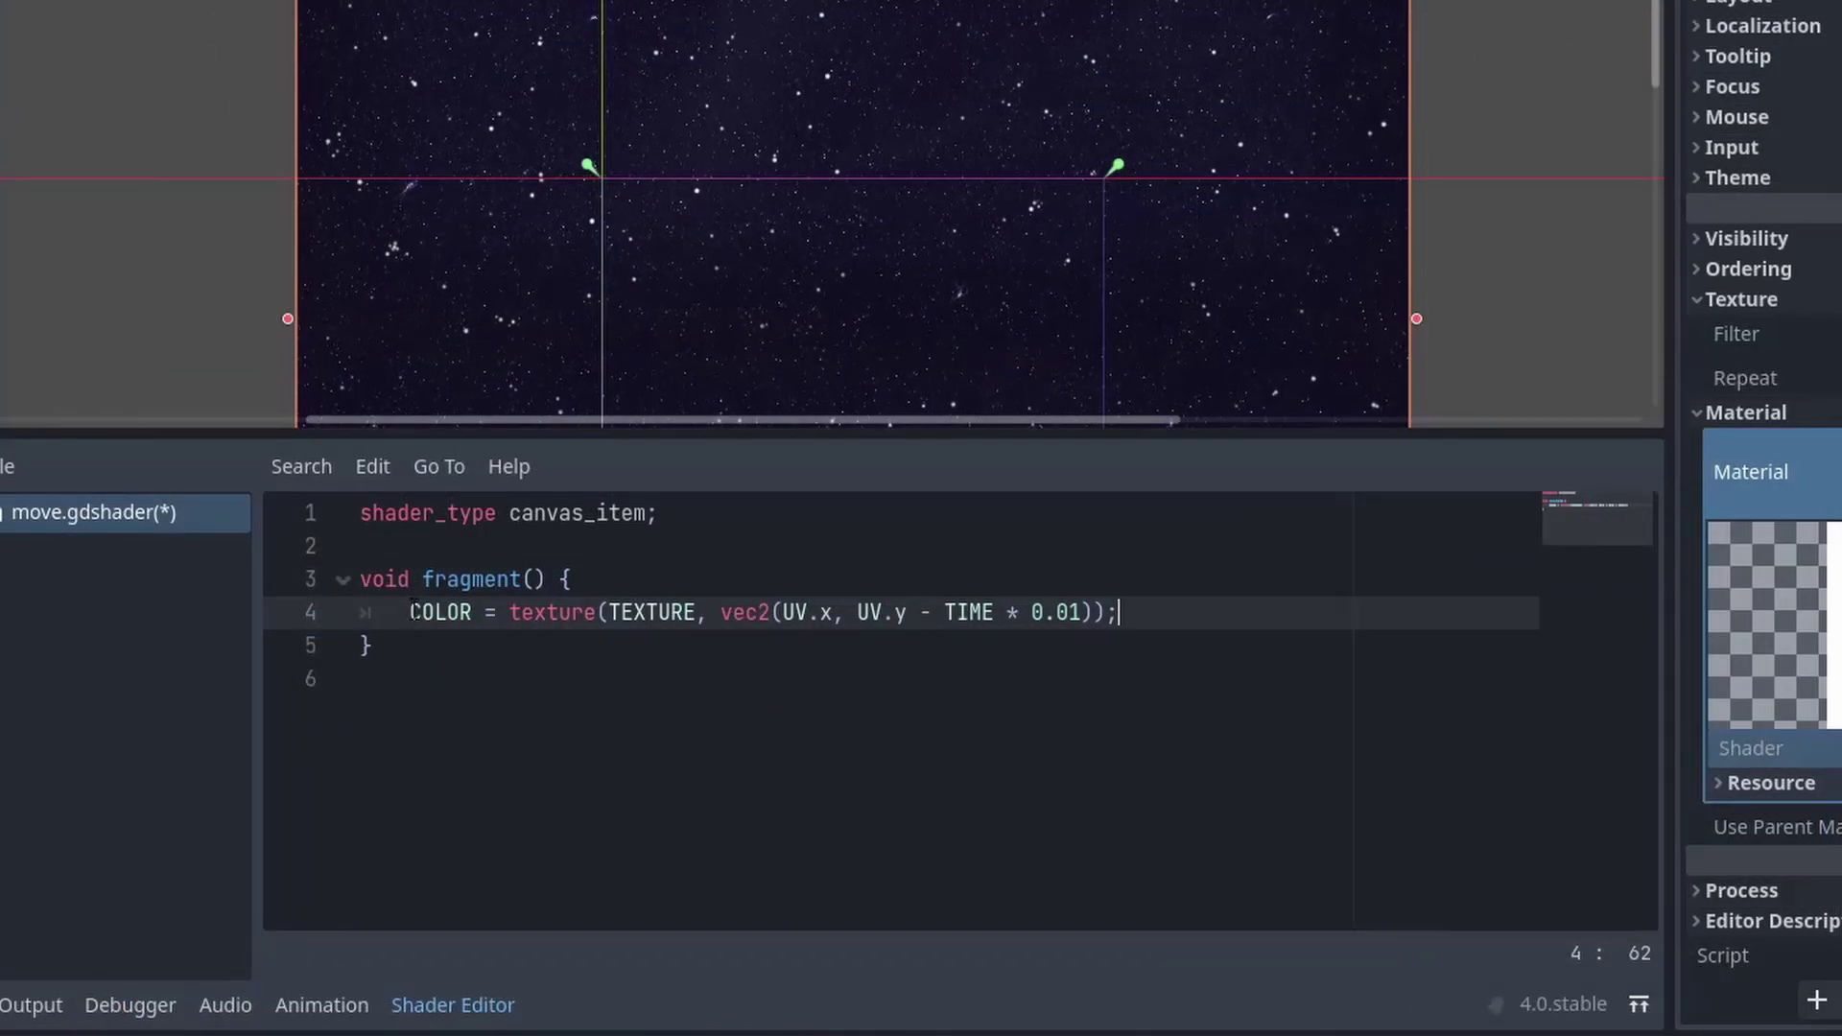
Step: Examine the parts of the shader's COLOR line: the texture call, the UV coordinates, TIME and the speed multiplier
click(461, 700)
double_click(450, 620)
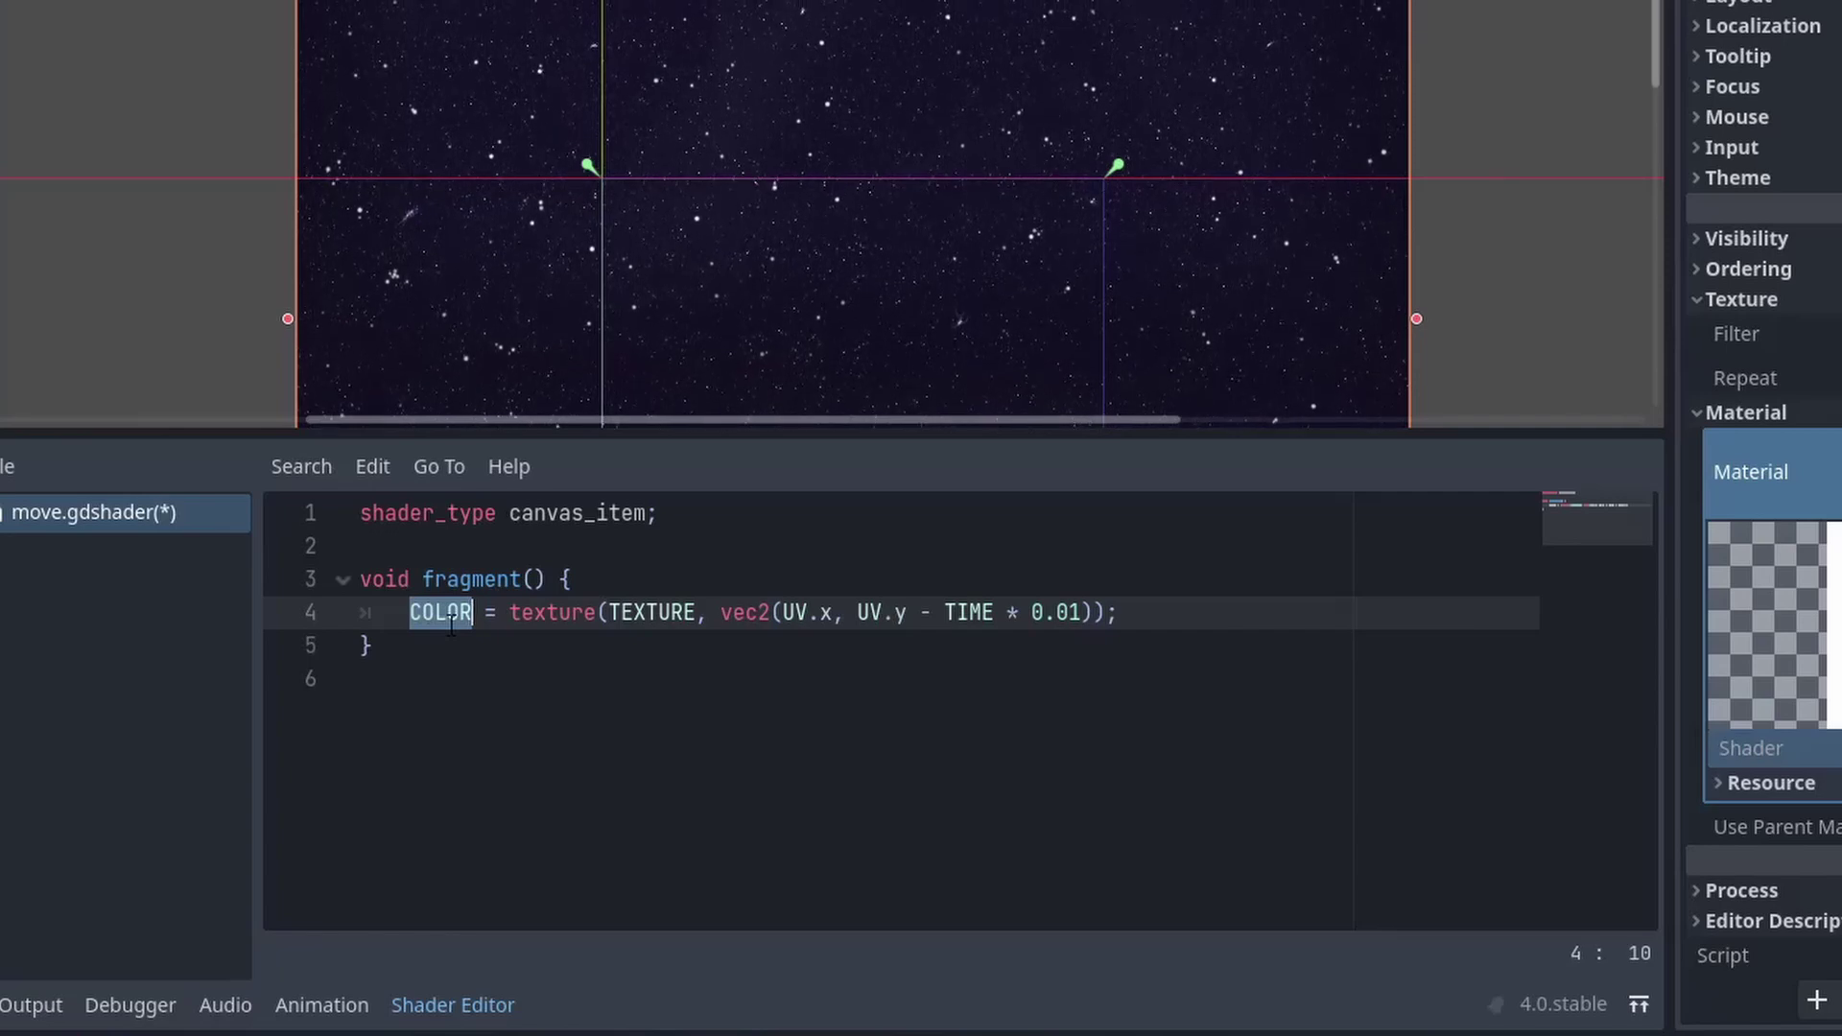
click(583, 619)
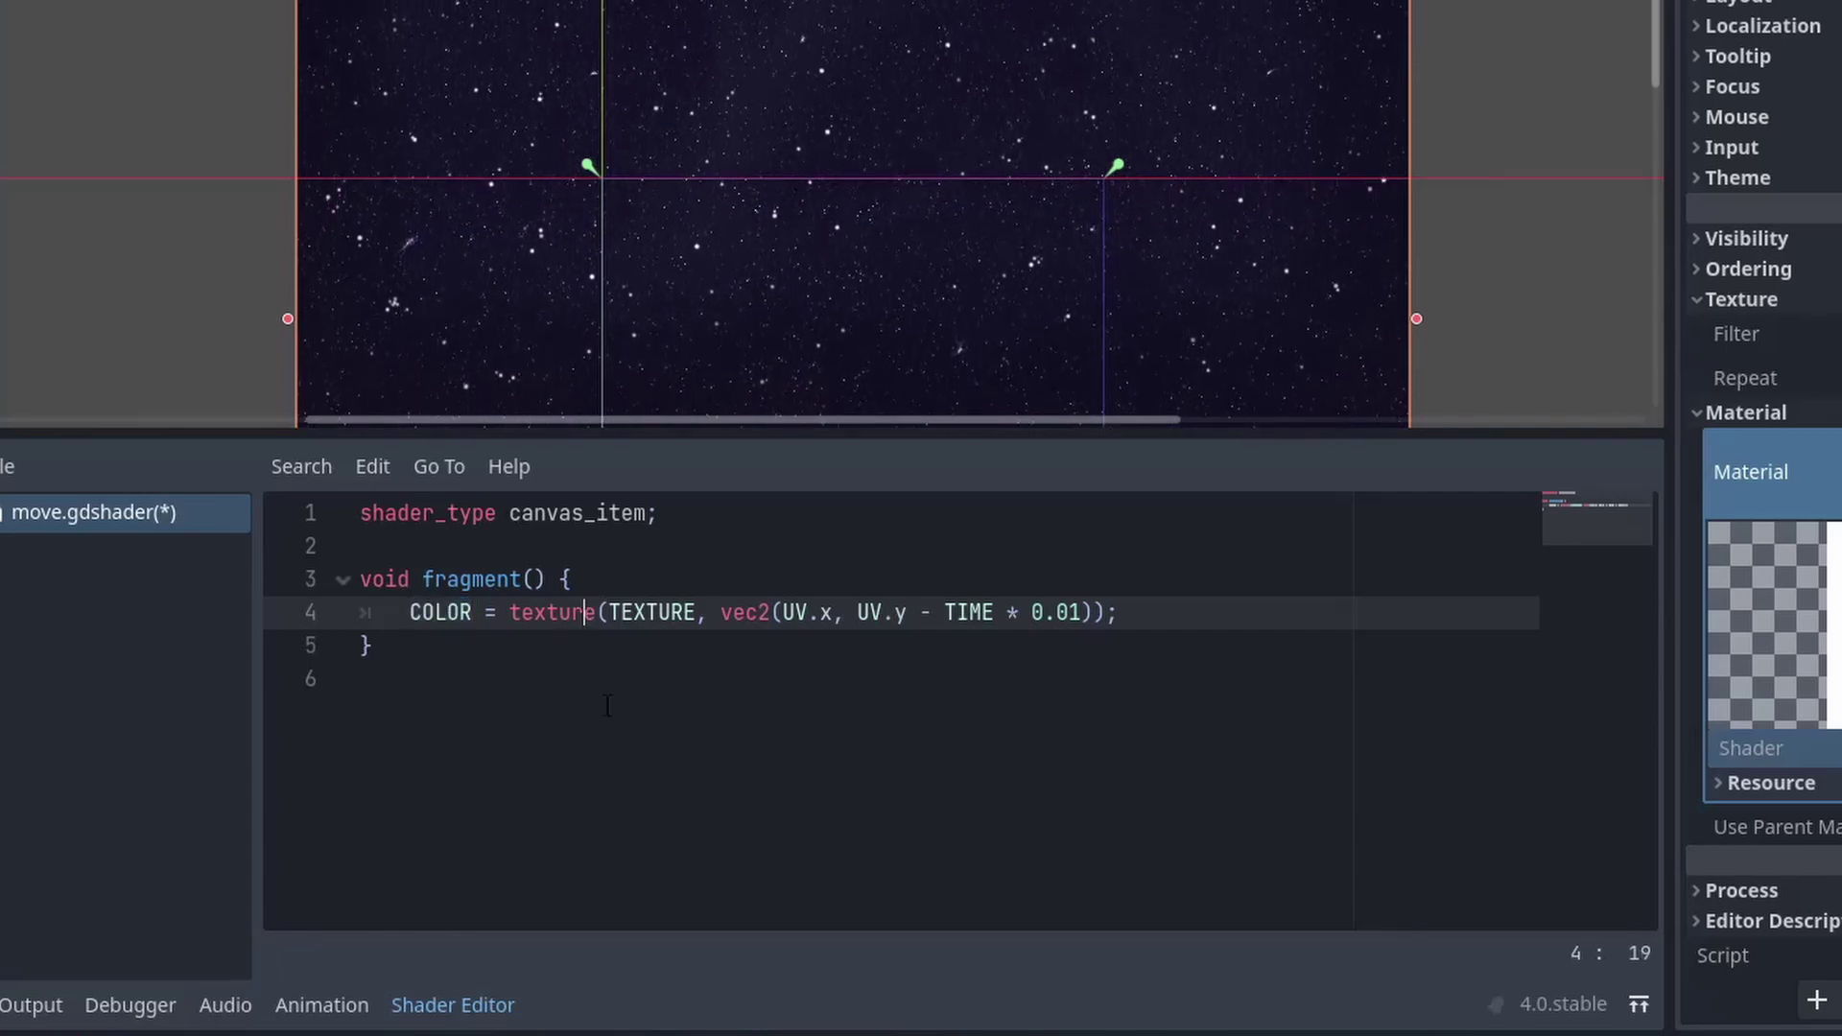
double_click(643, 619)
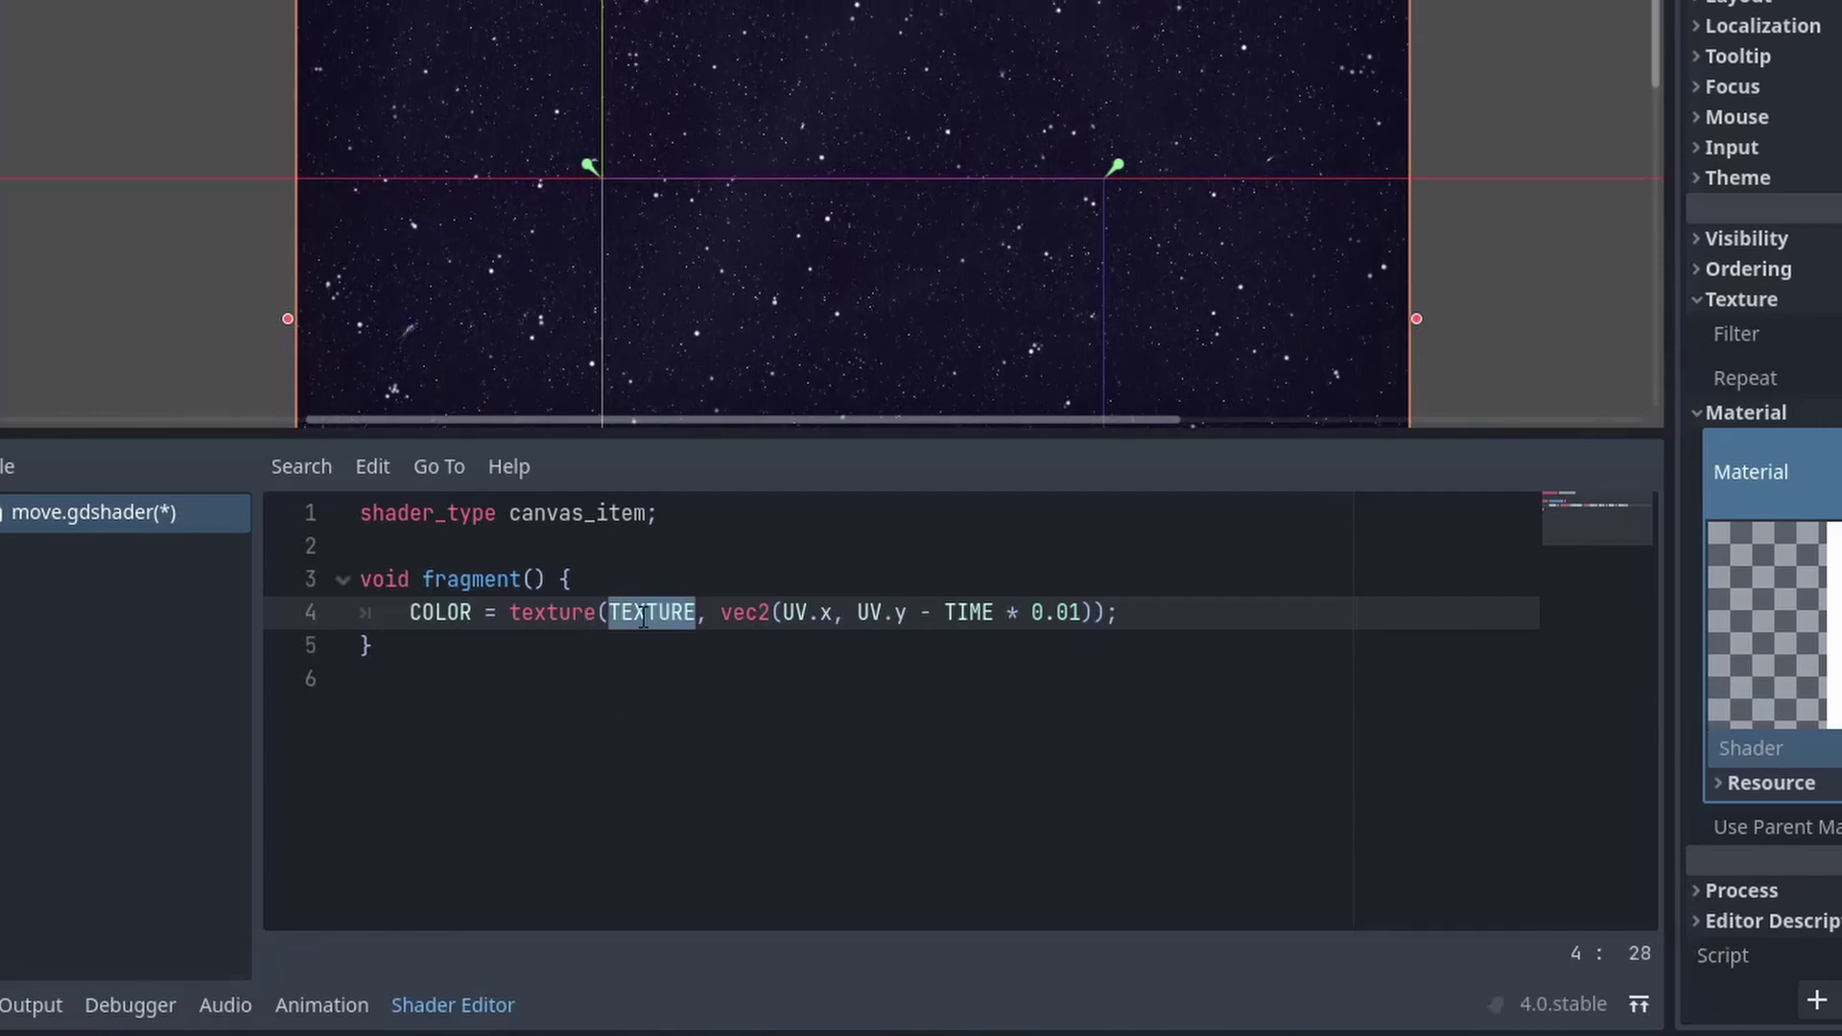
click(807, 617)
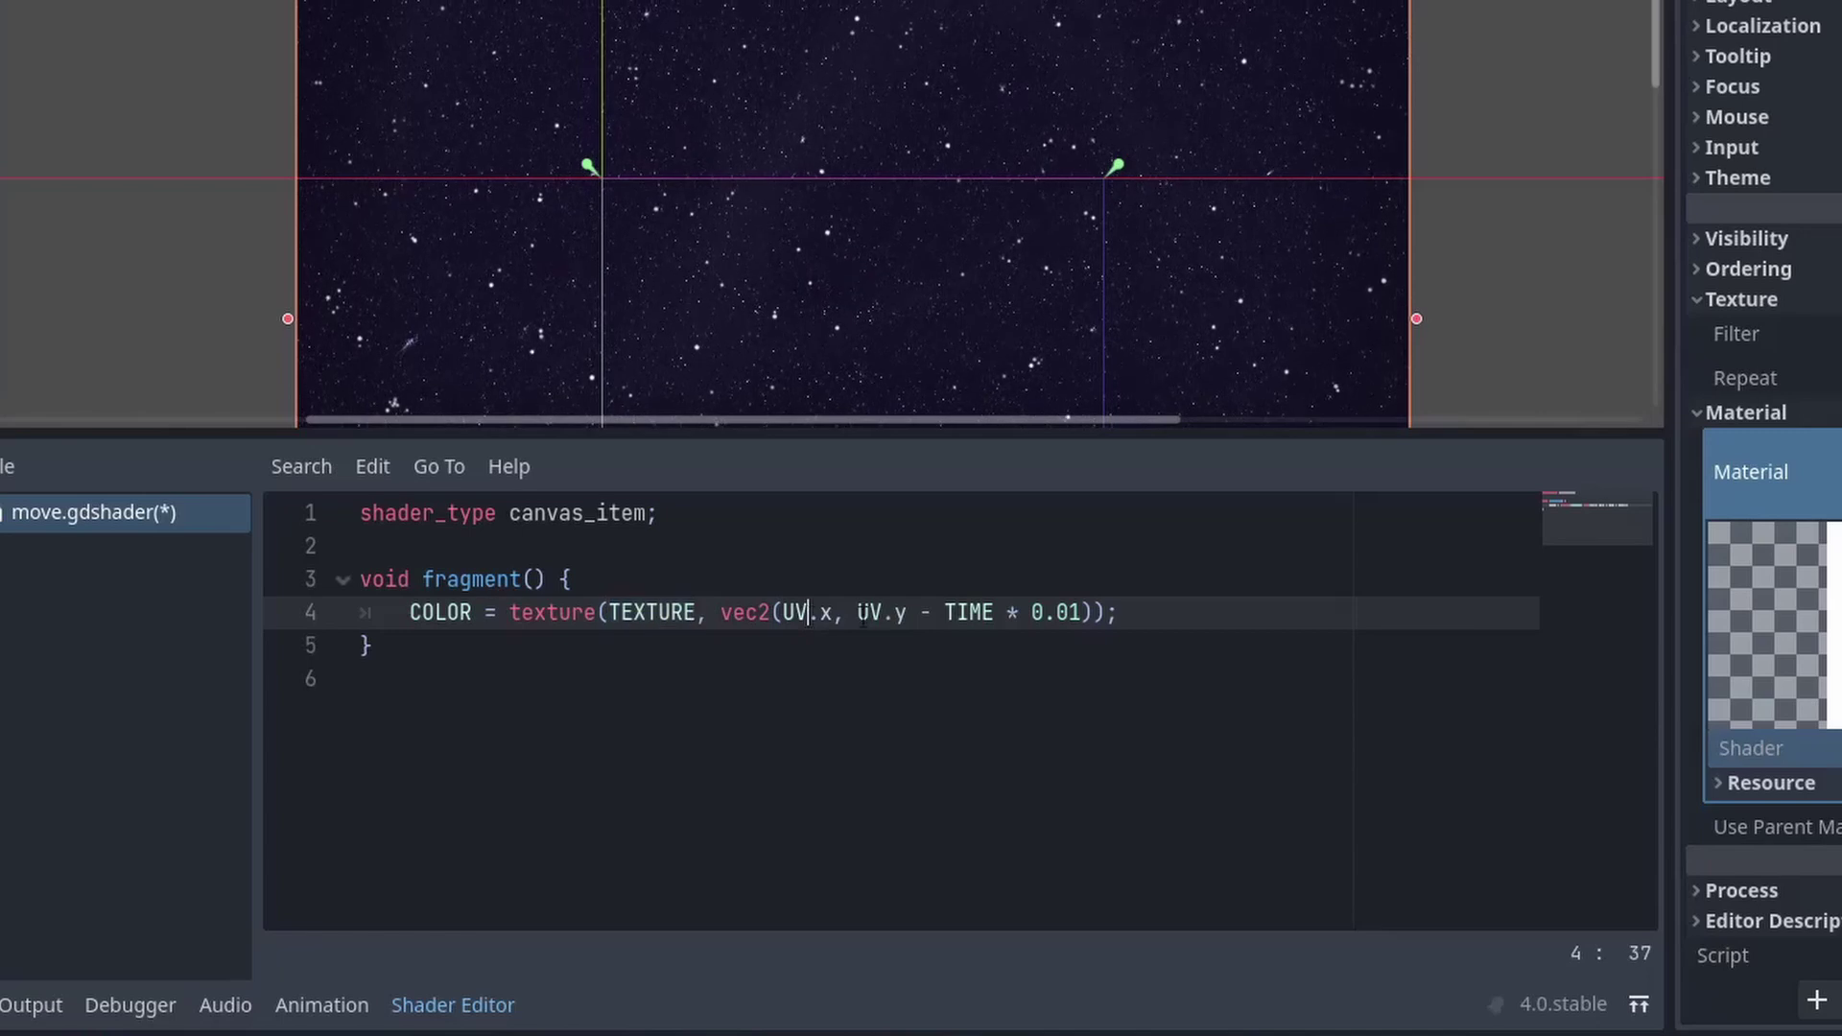
click(884, 618)
drag(935, 611, 972, 617)
click(972, 614)
click(1079, 612)
drag(1086, 615, 1020, 612)
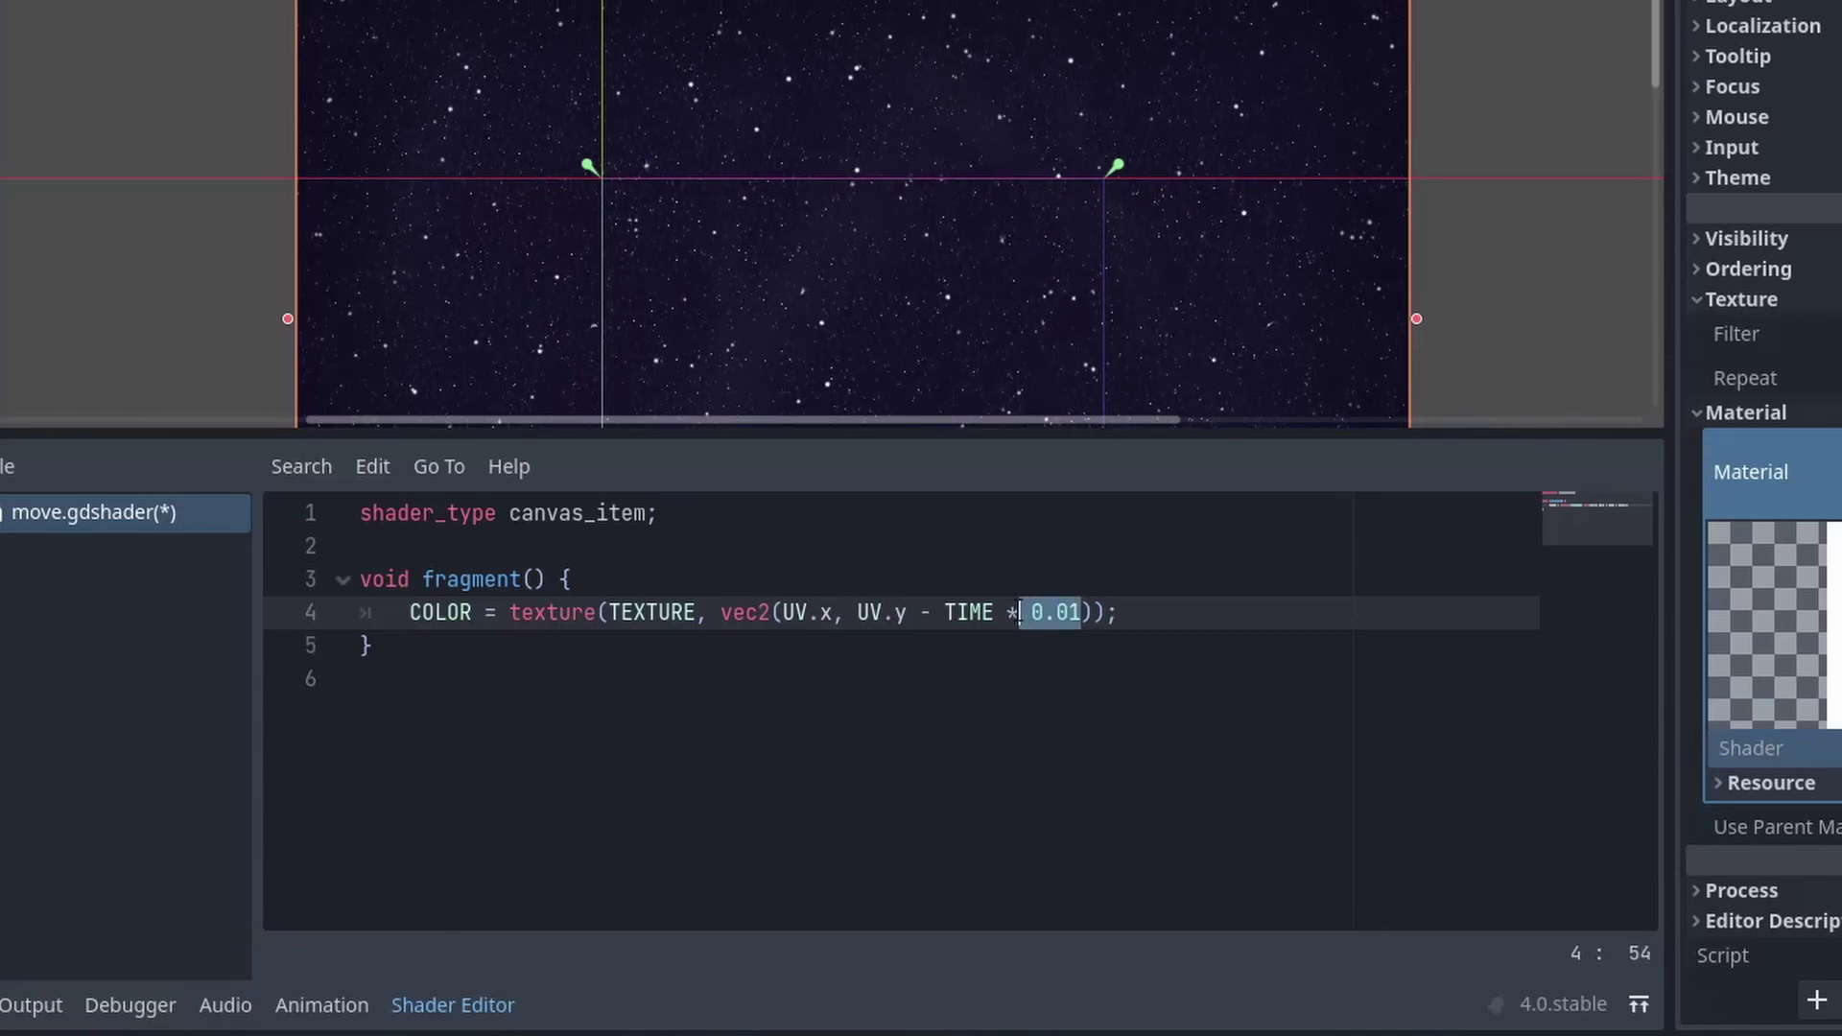
click(1027, 661)
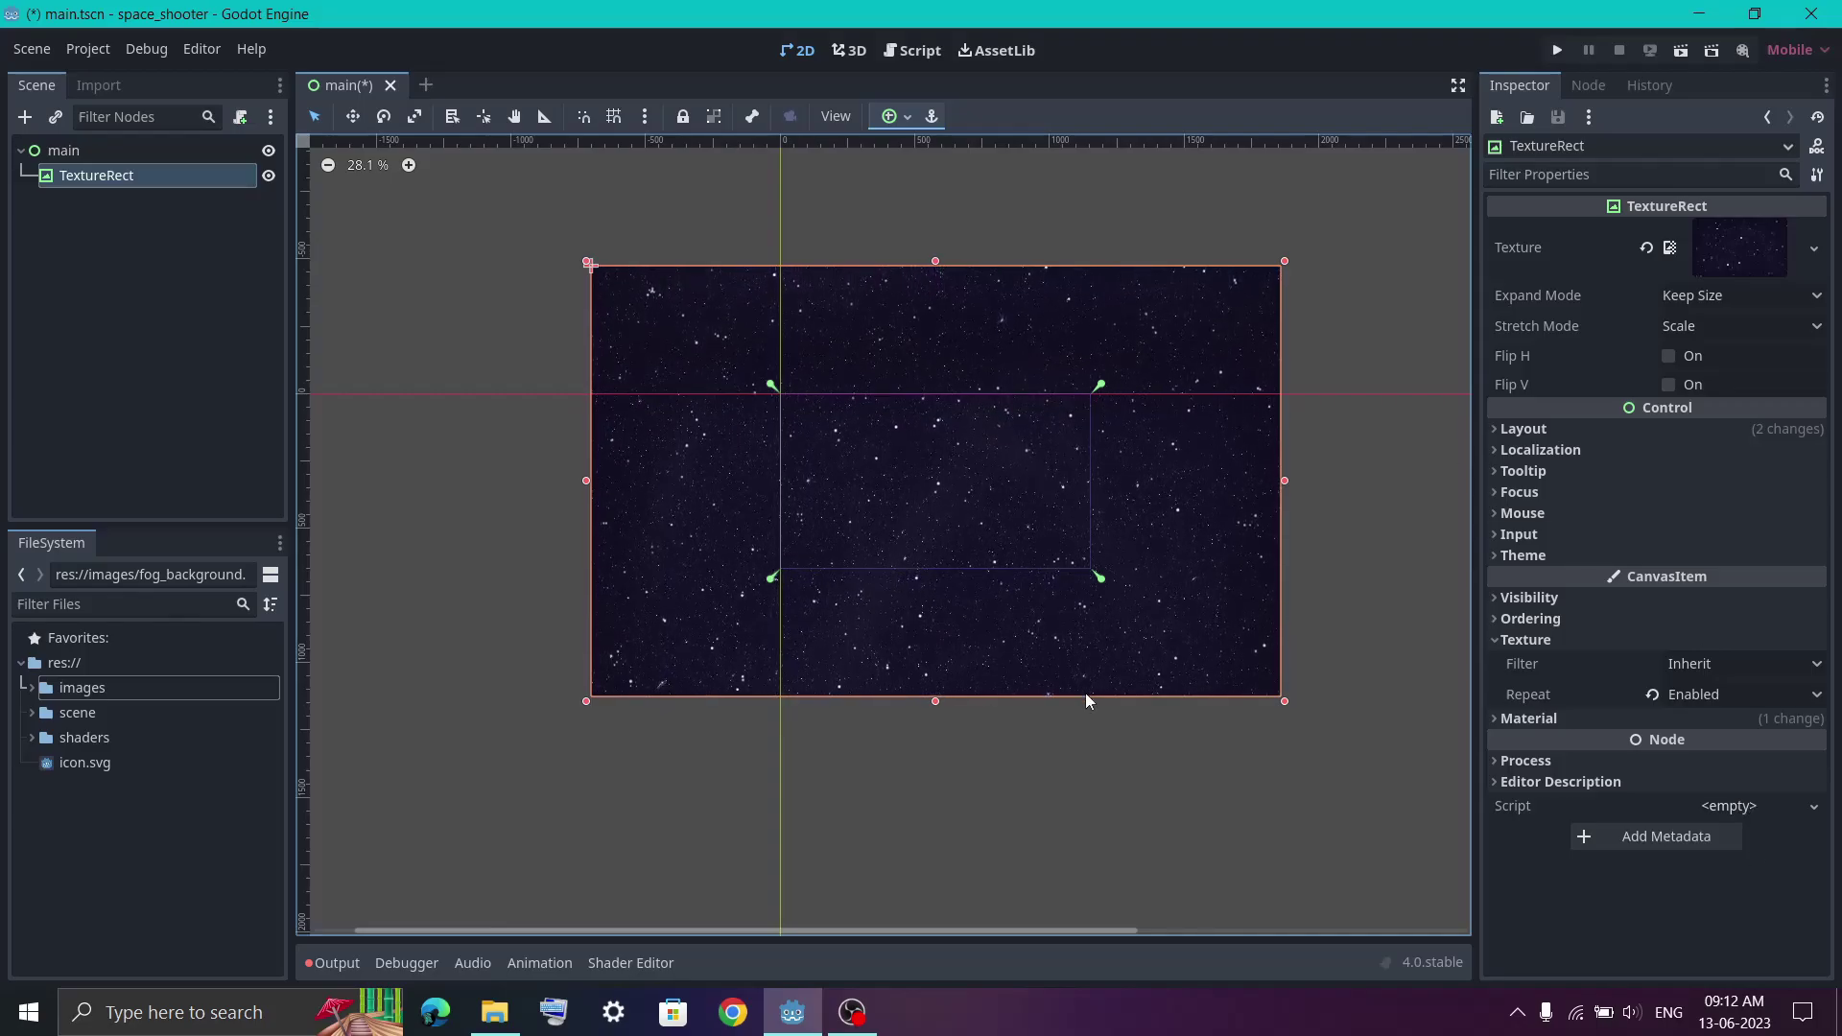
Step: Add a second TextureRect as a child of the main node
click(124, 150)
key(ctrl+a)
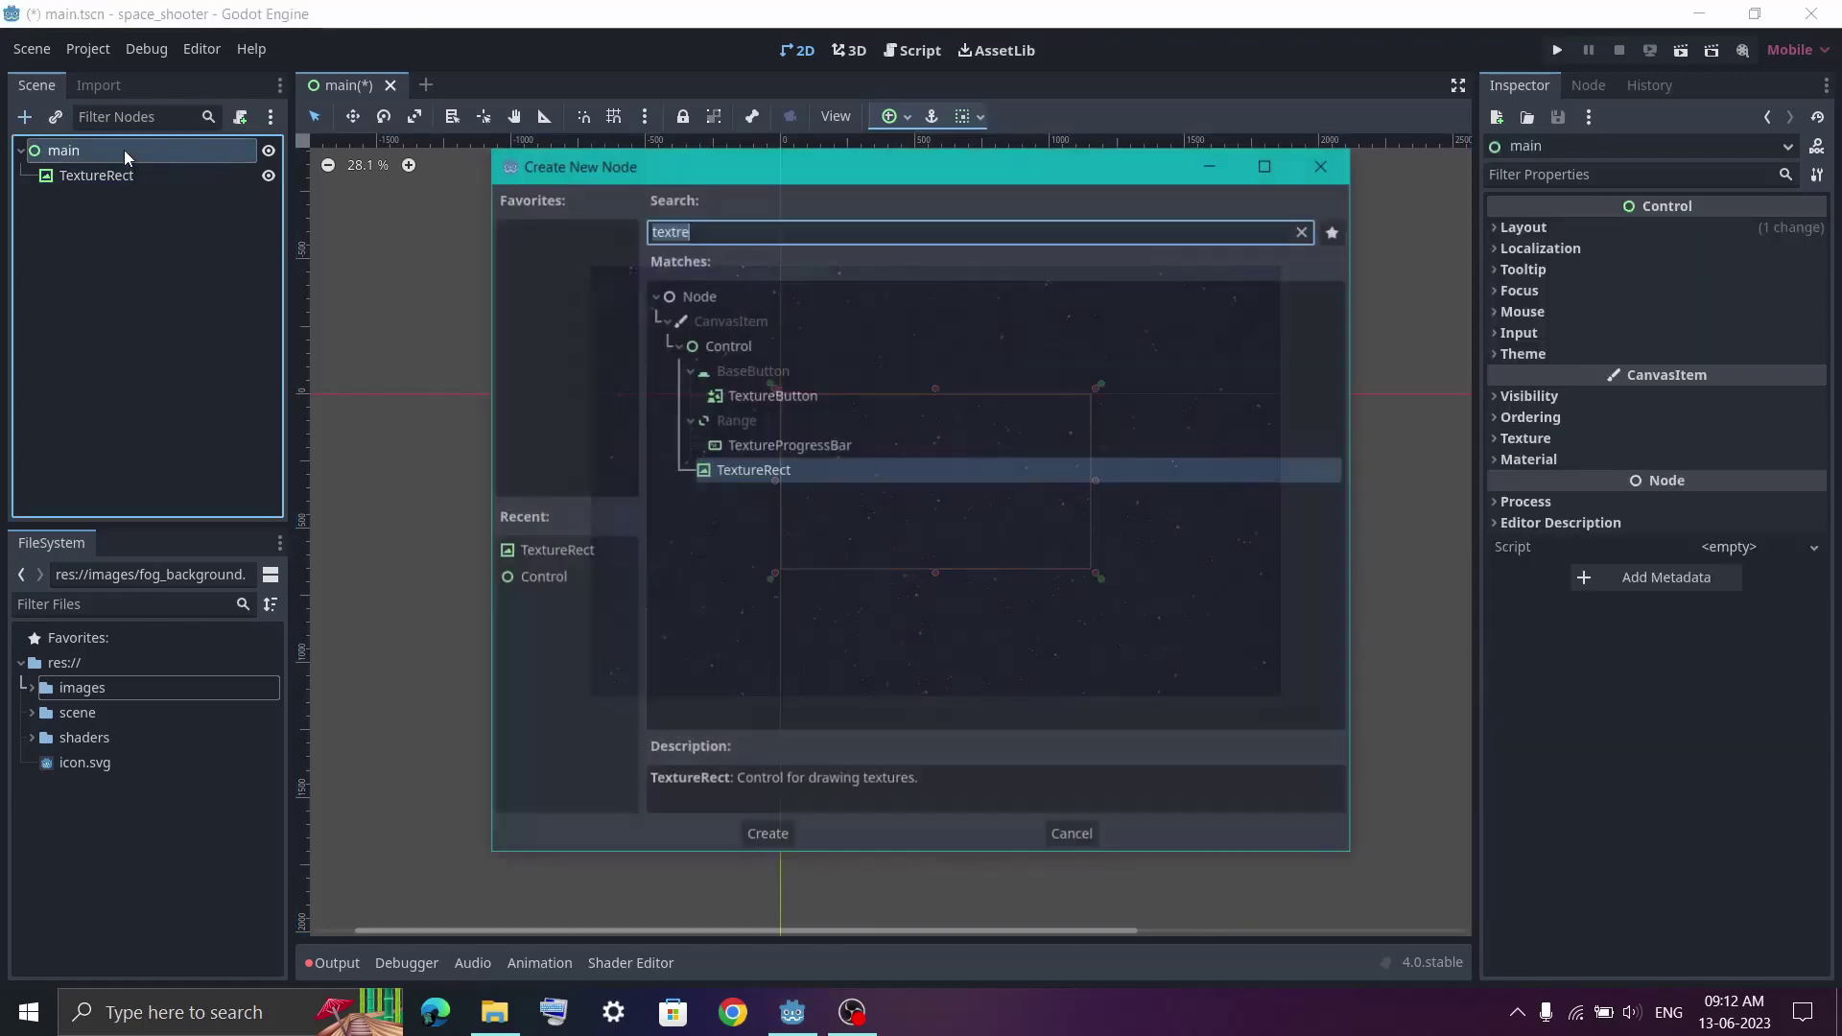
key(Return)
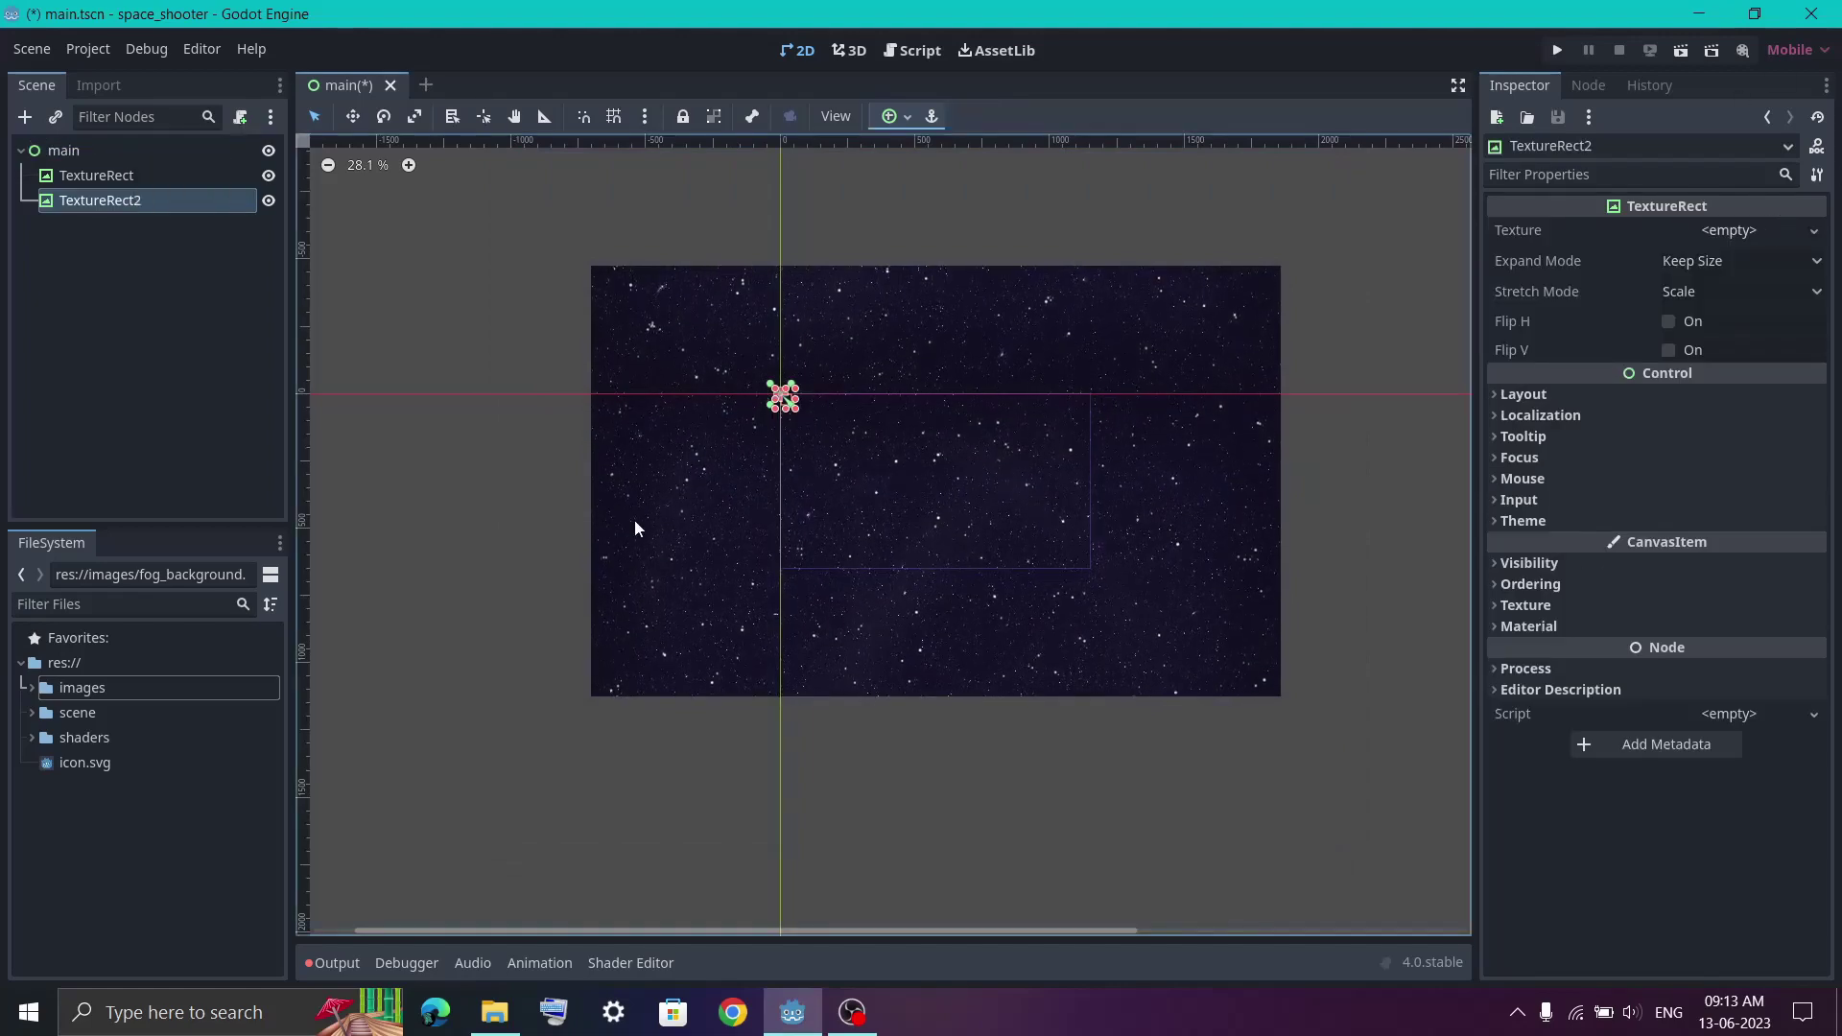
Step: Assign fog_background.png from the images folder as the second TextureRect's texture and anchor it with the full-rect preset
click(34, 688)
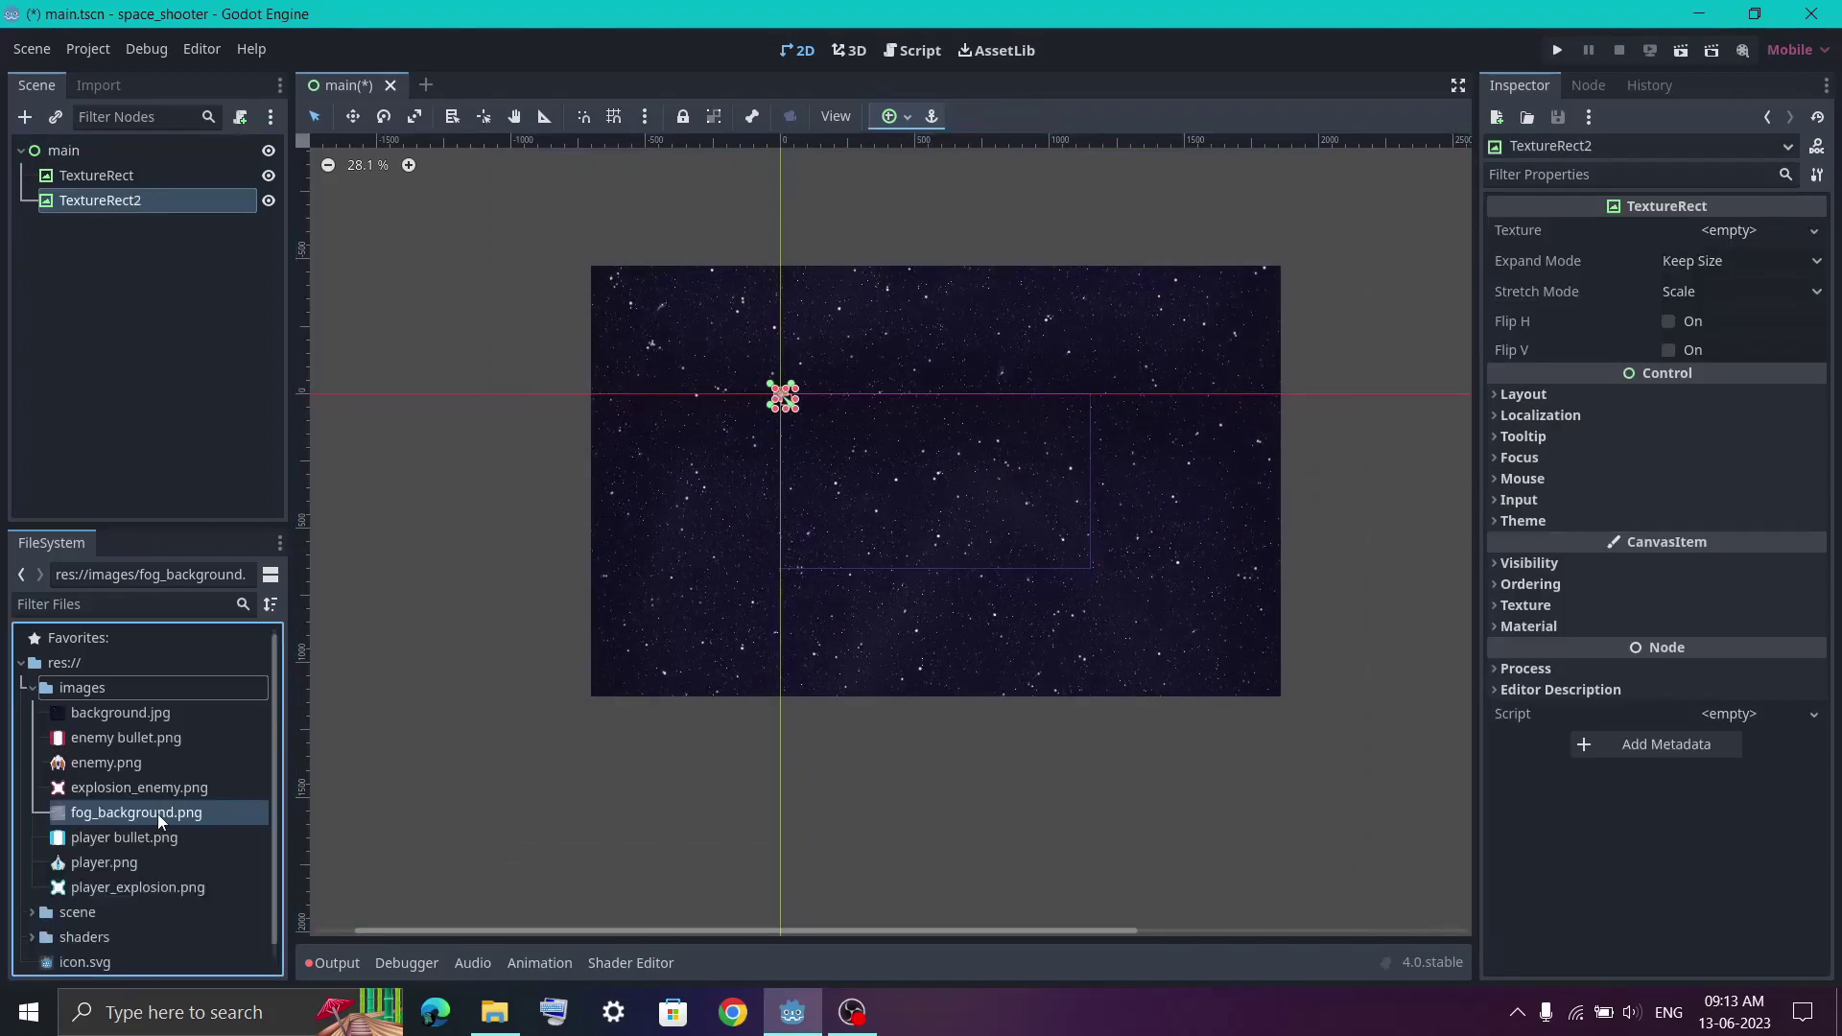
drag(157, 814, 1781, 241)
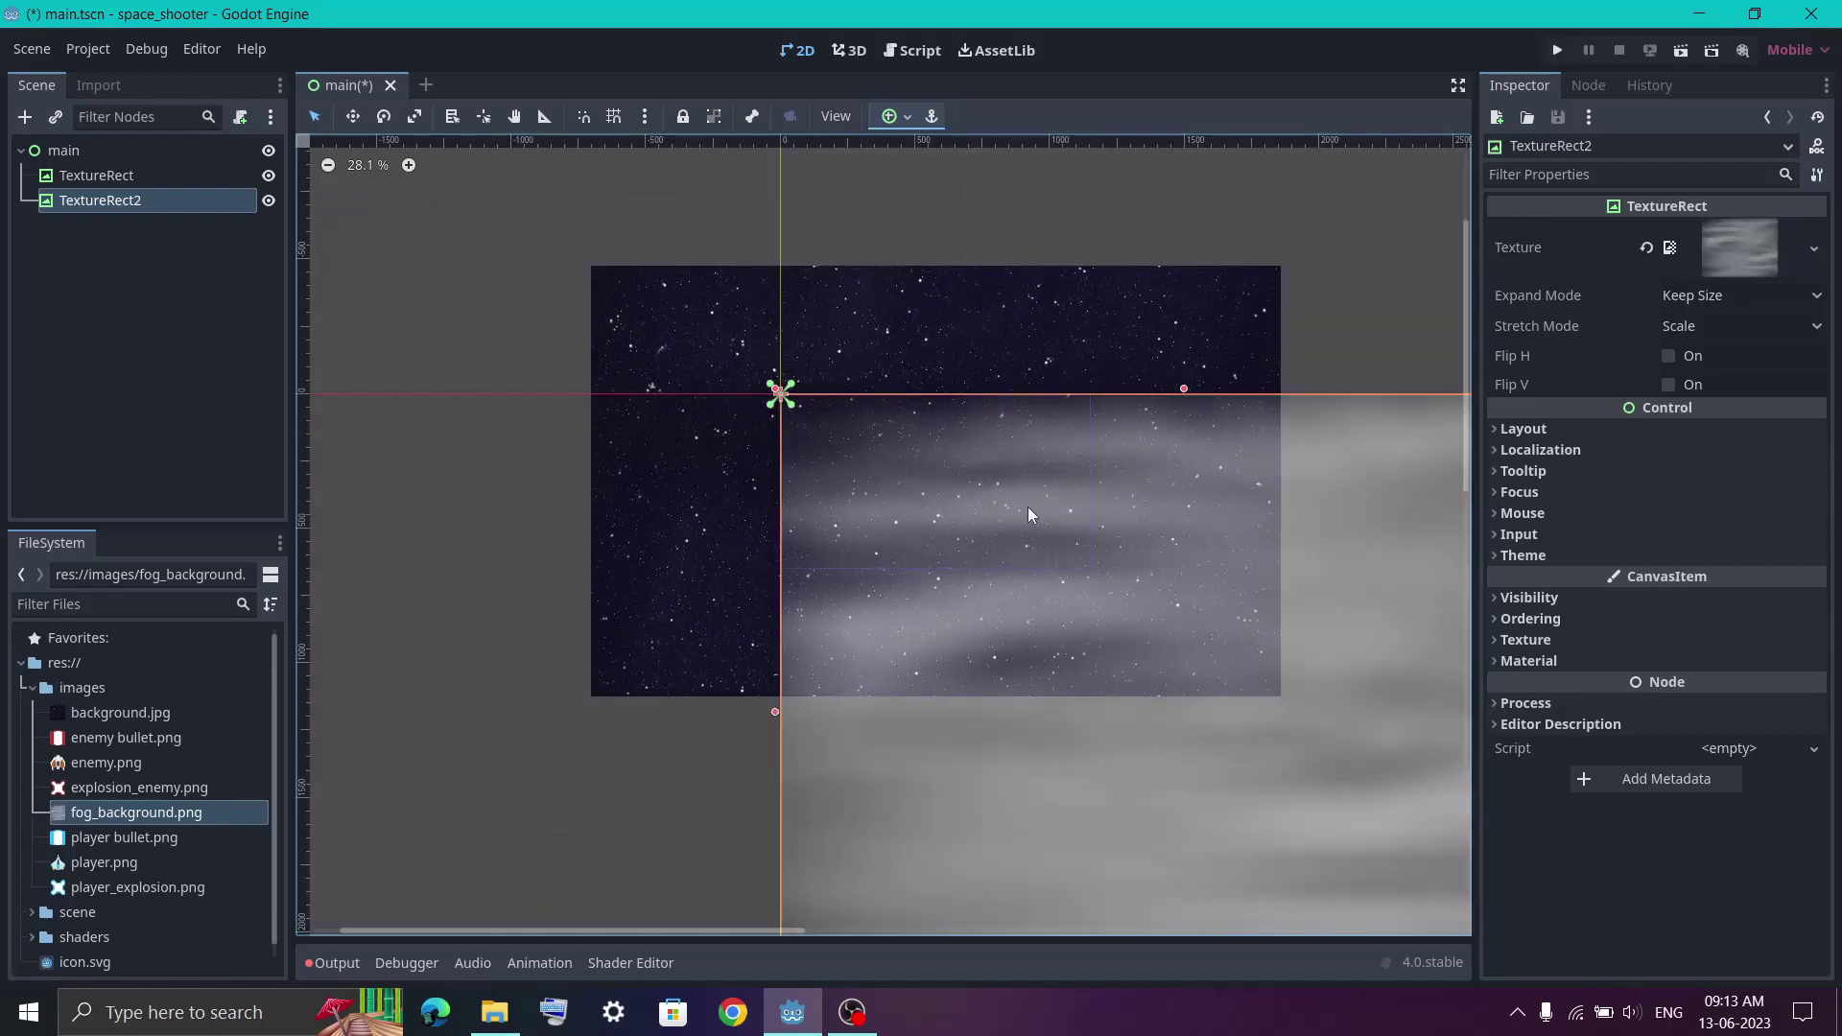
click(895, 119)
click(999, 289)
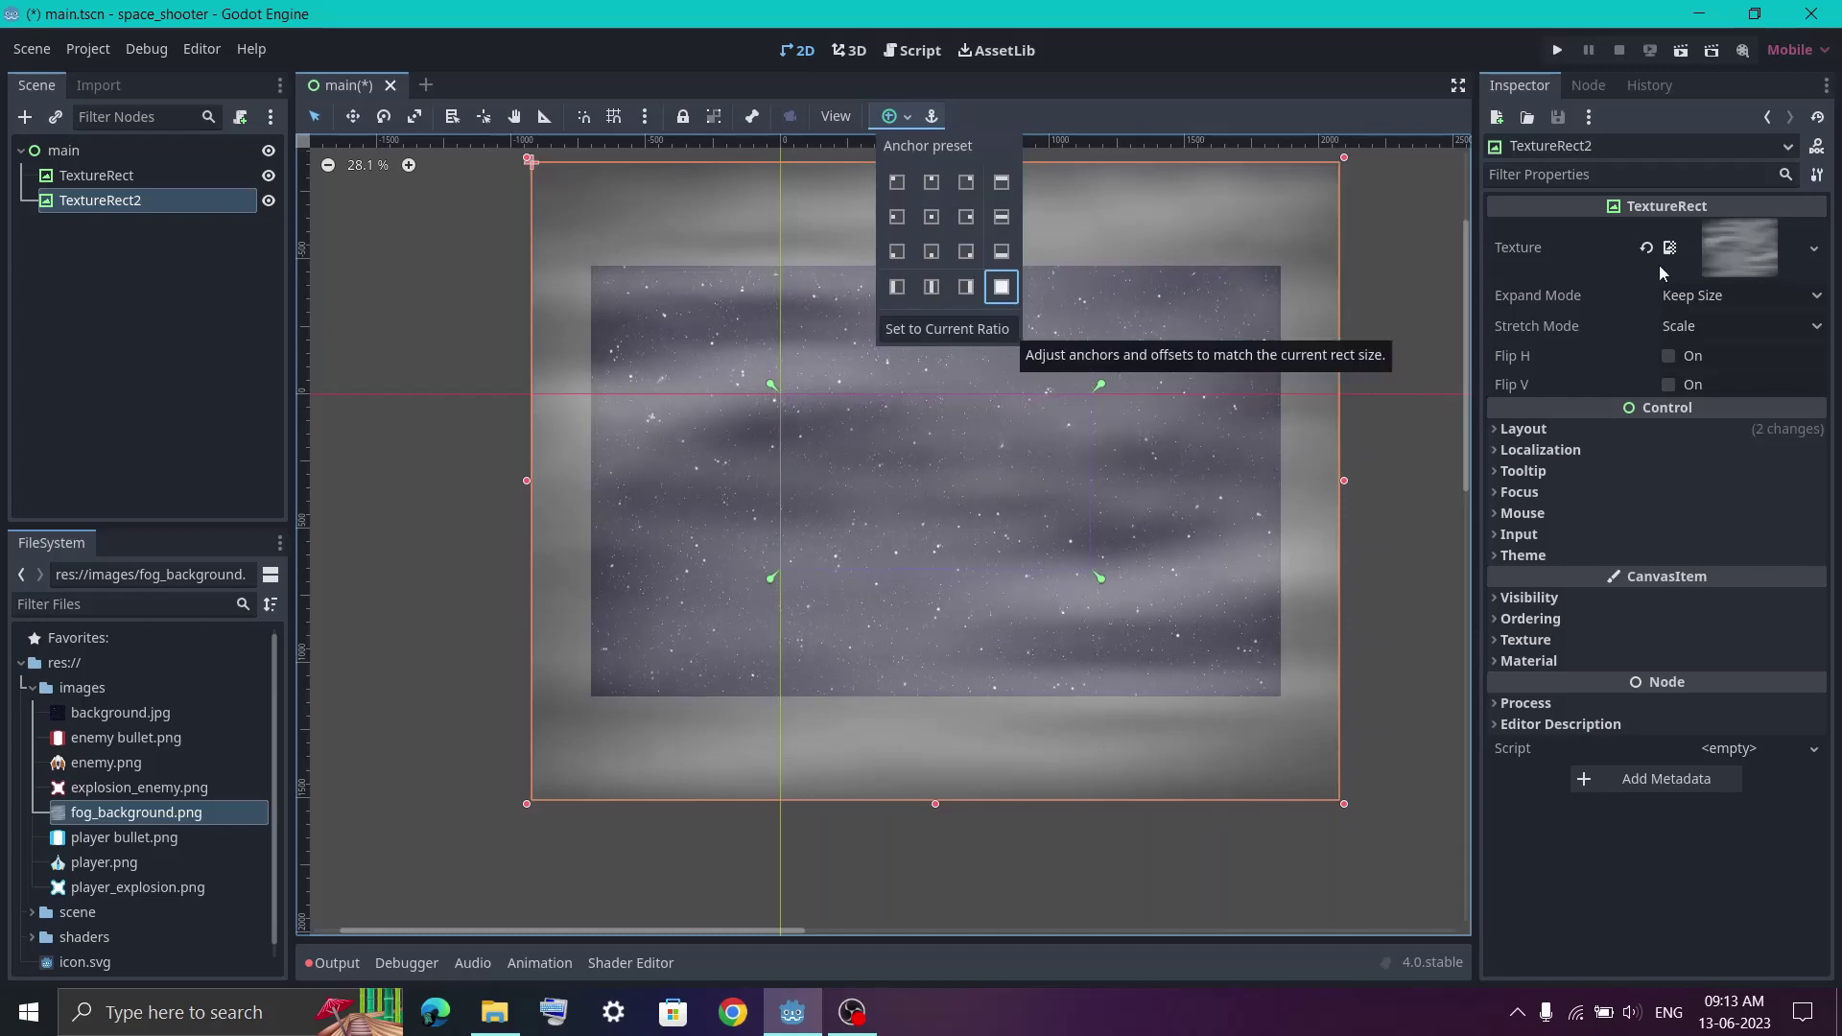
Step: Set the fog TextureRect's texture repeat to Enabled
click(1524, 640)
click(1521, 643)
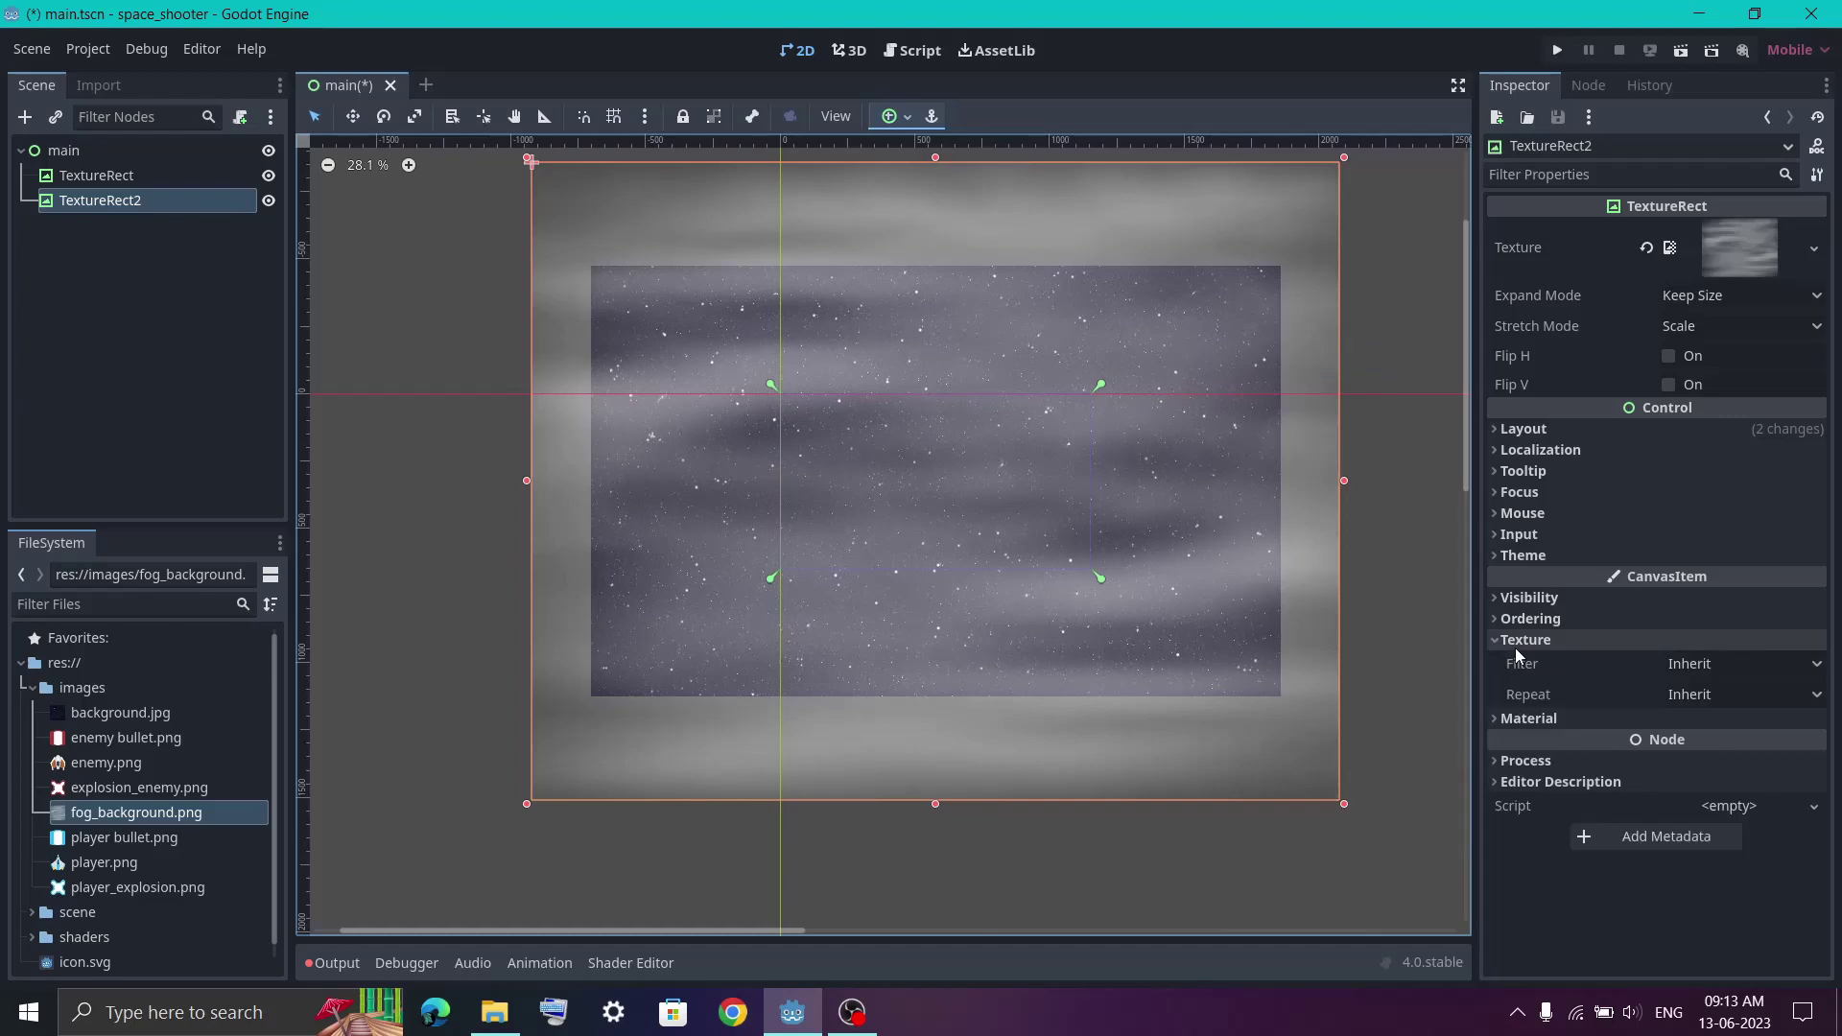
click(1707, 701)
click(1703, 772)
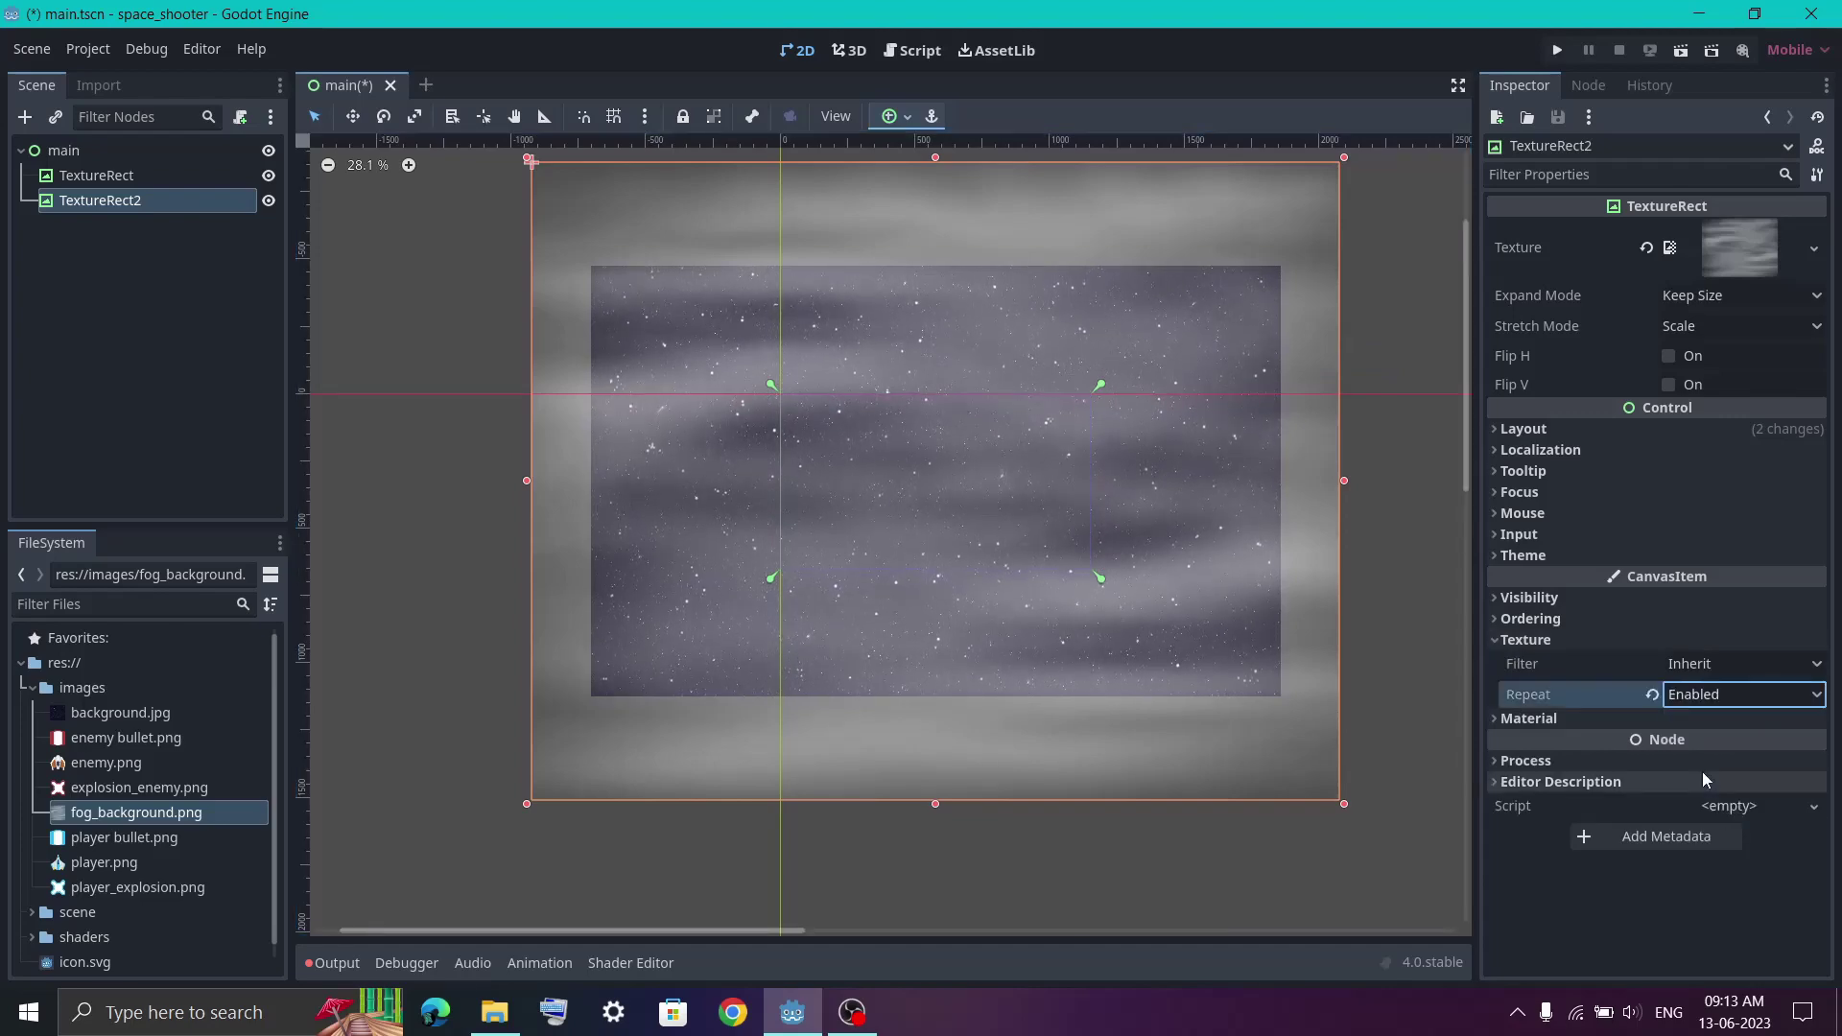
click(1545, 637)
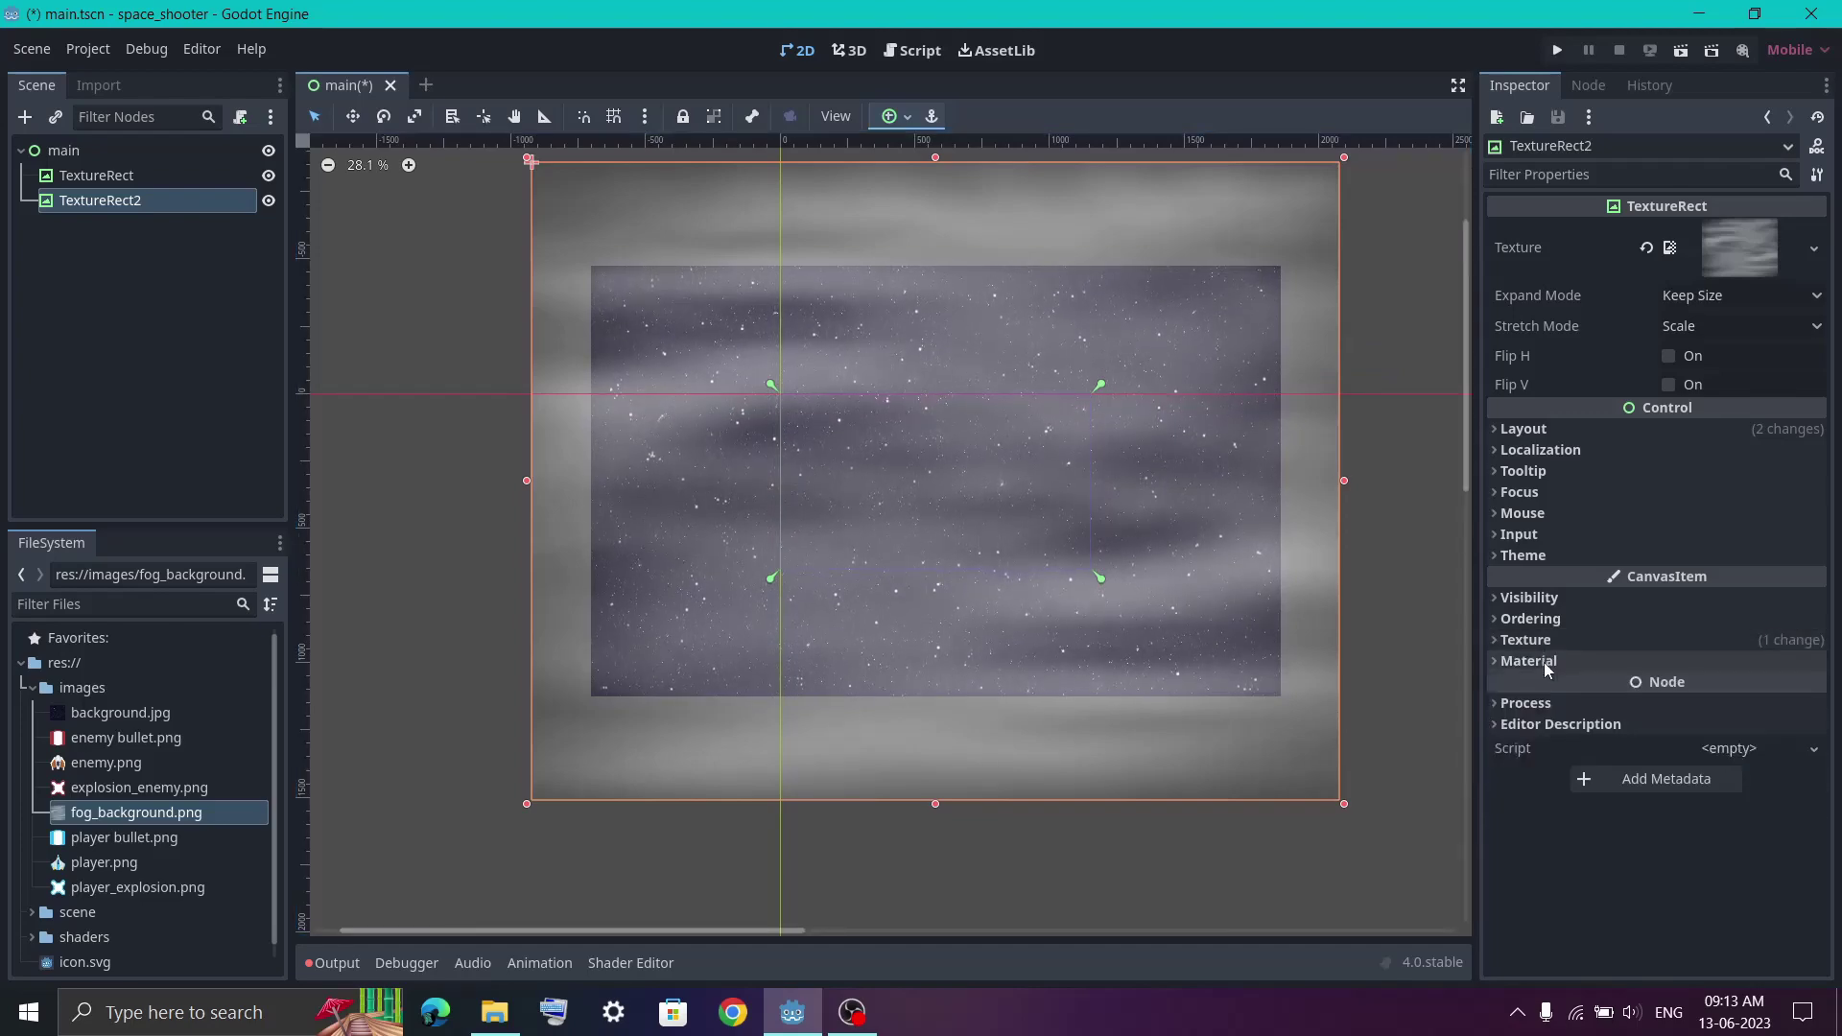
Step: Assign a new ShaderMaterial to the fog TextureRect and expand the material's properties
click(1546, 663)
click(1732, 685)
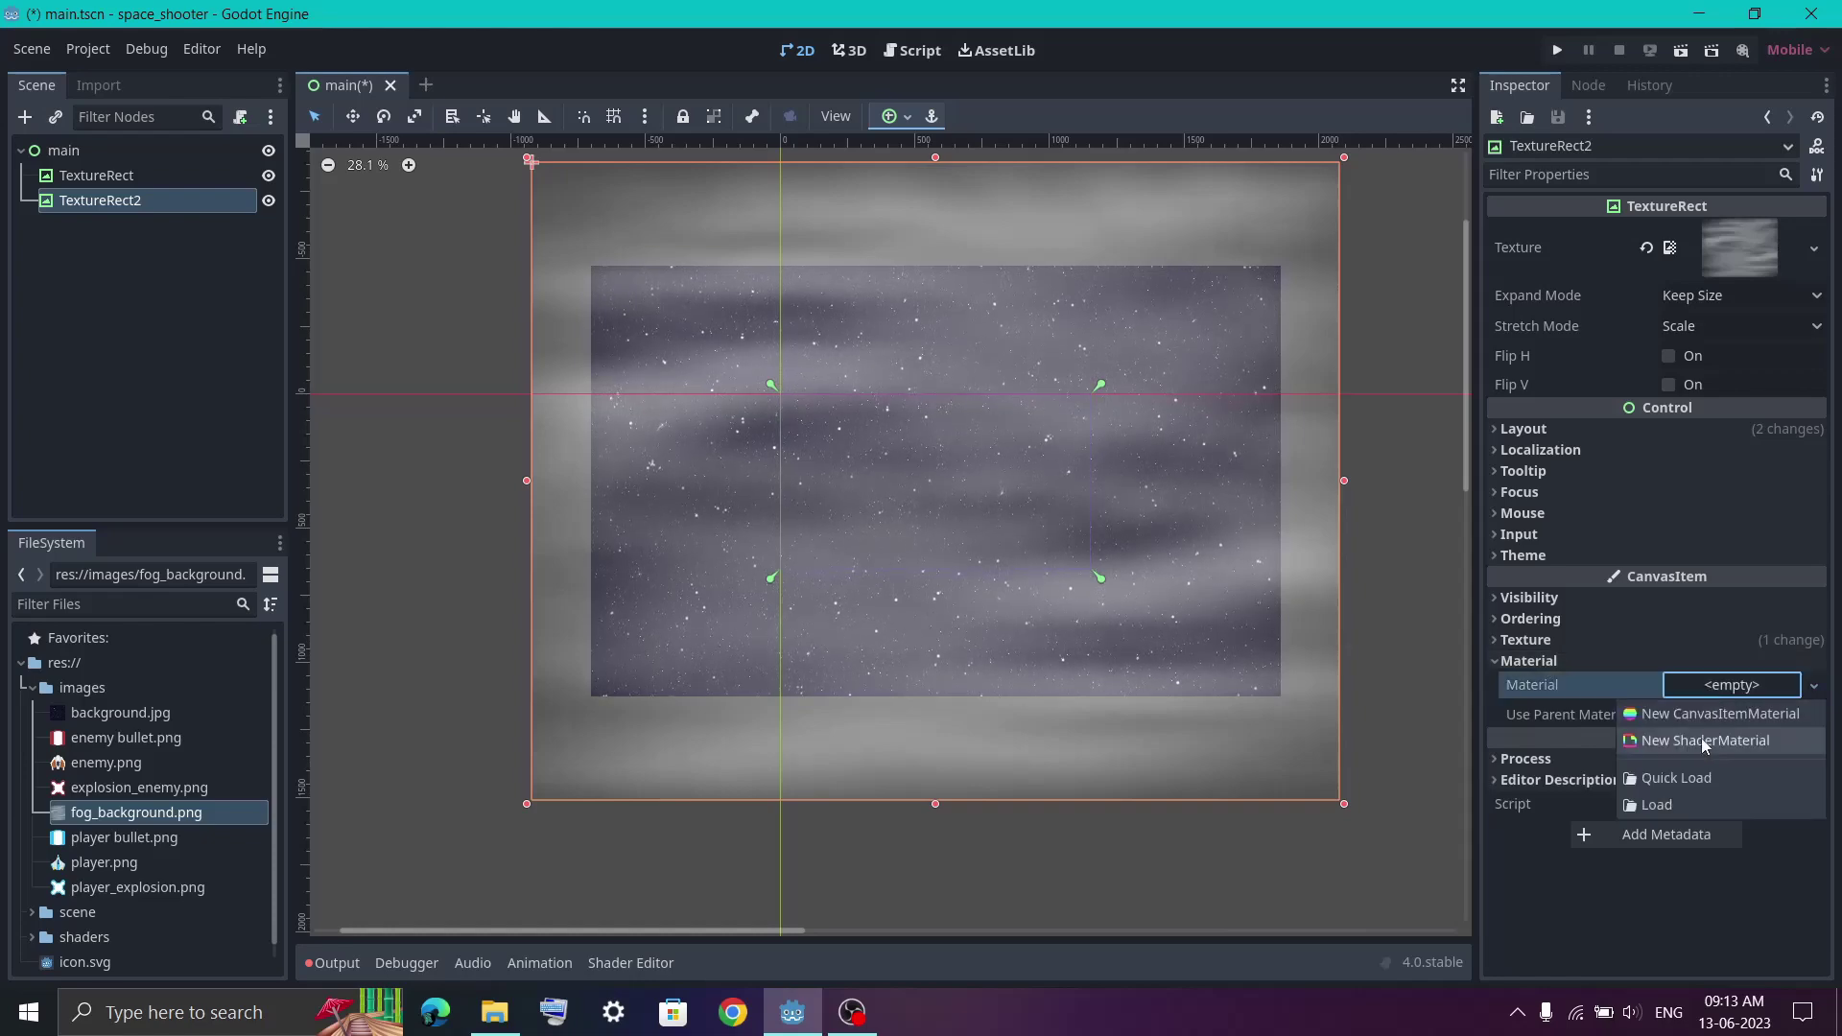
click(1701, 739)
click(1710, 704)
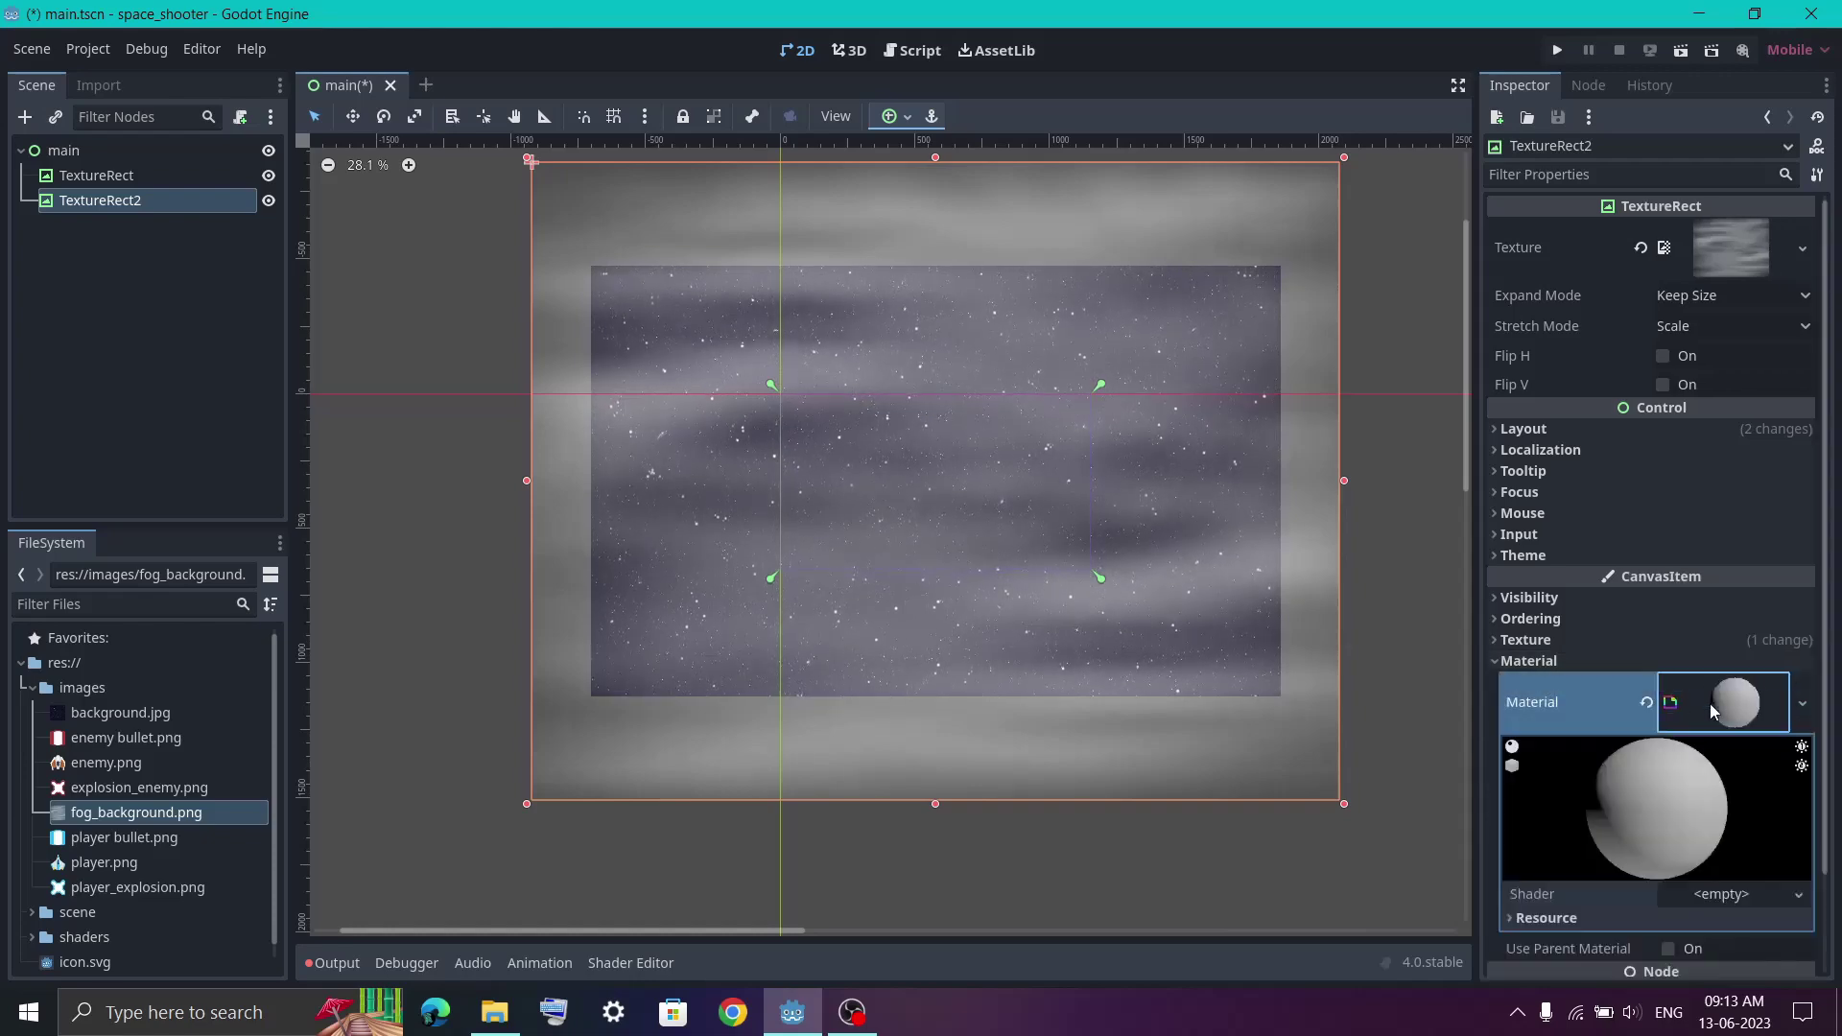
Step: Create a new canvas item shader for the fog material, saved as fog.gdshader in the shaders folder
click(1711, 785)
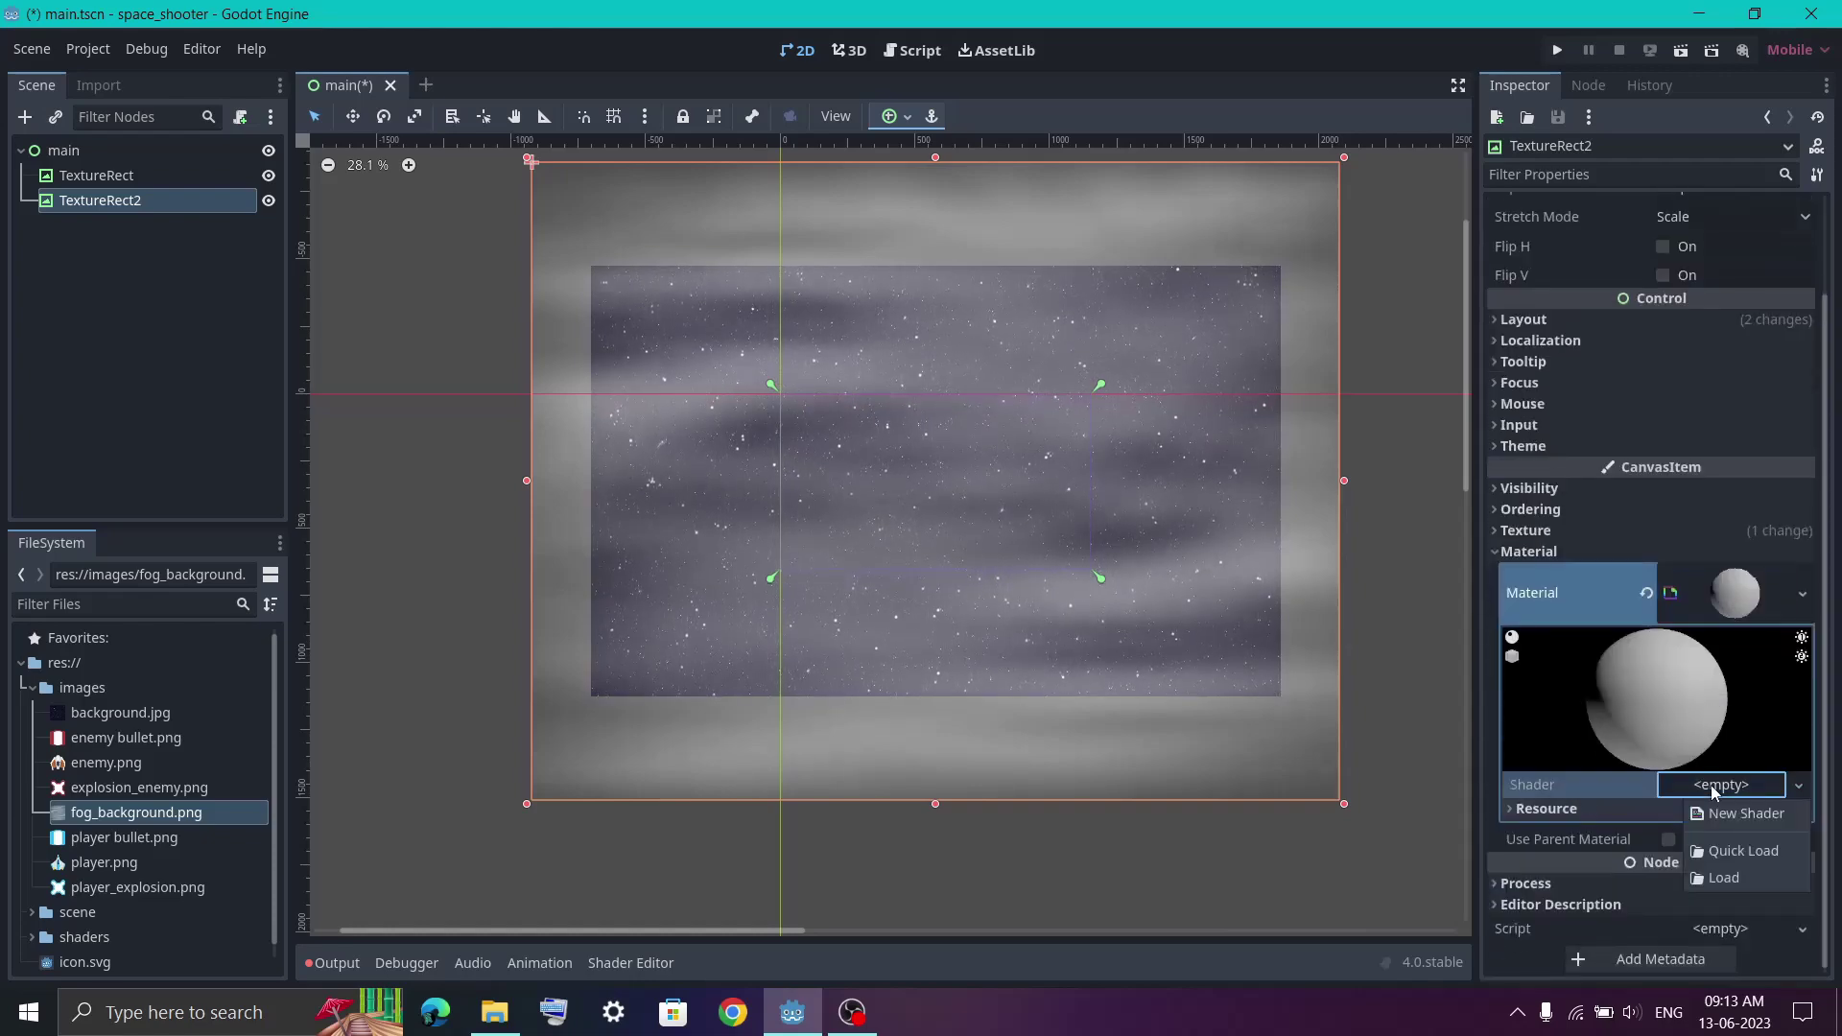
click(1717, 814)
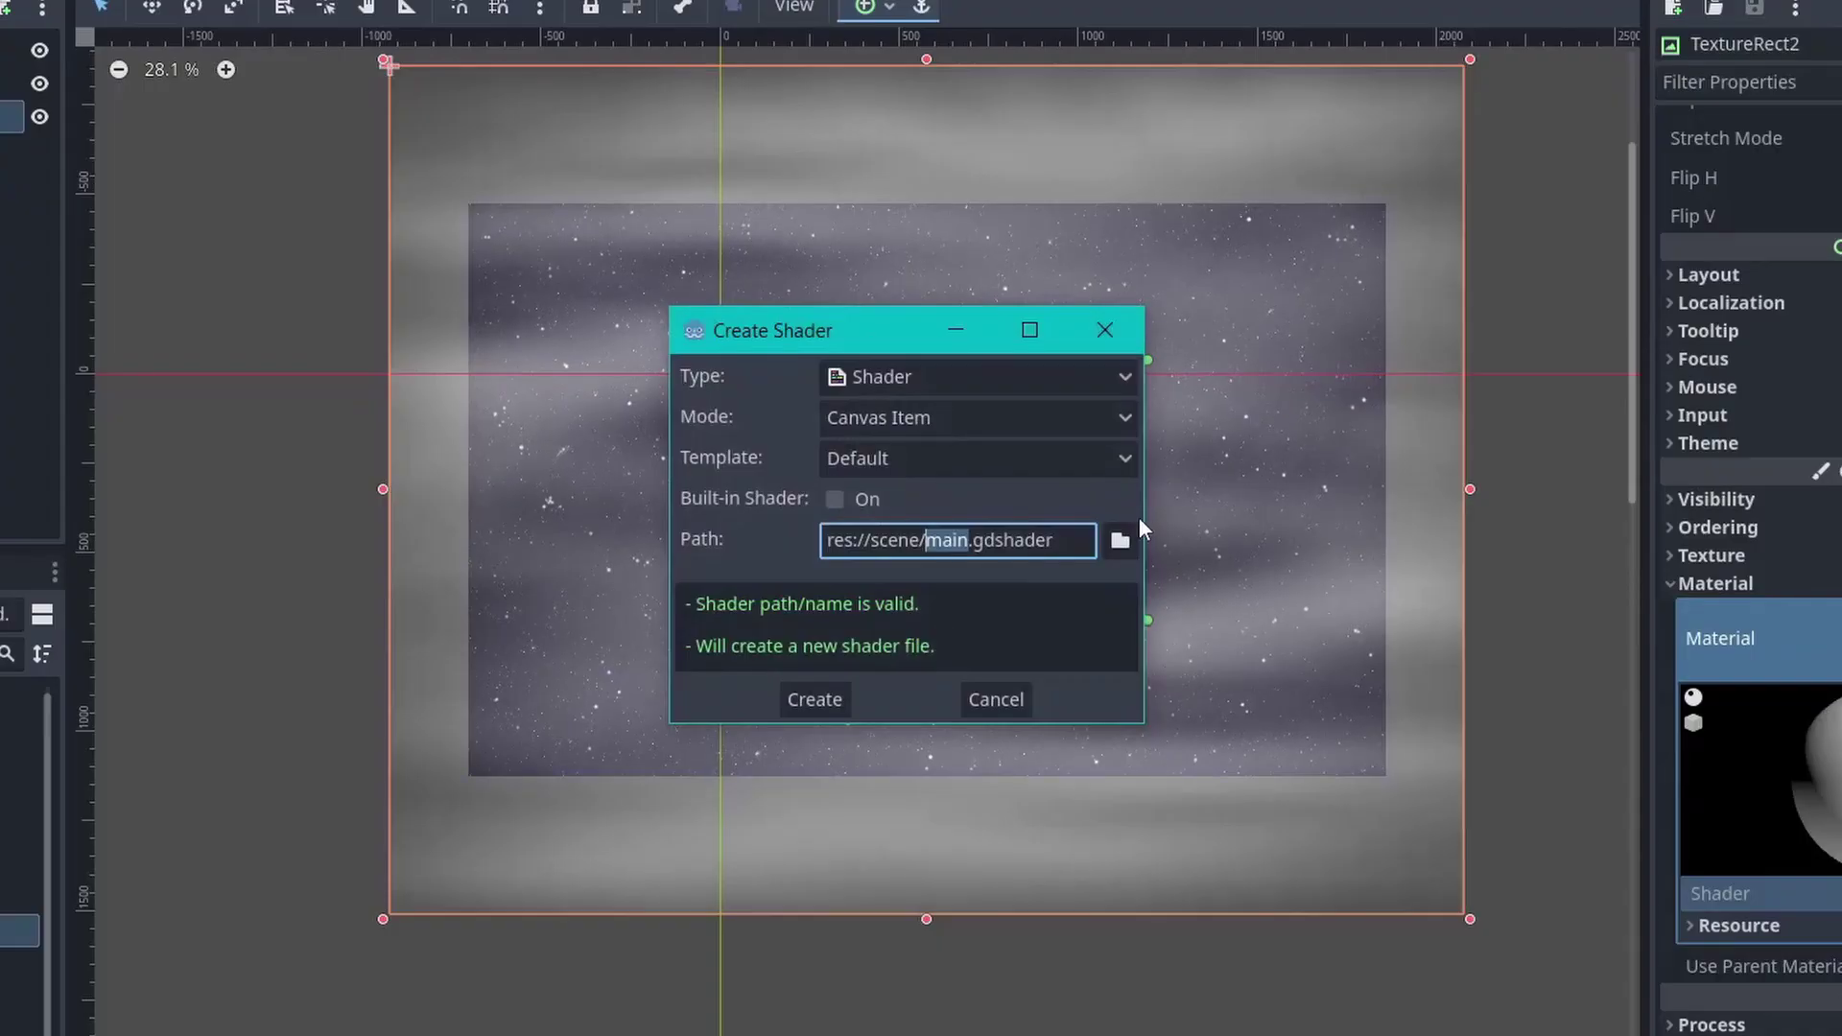
click(1123, 540)
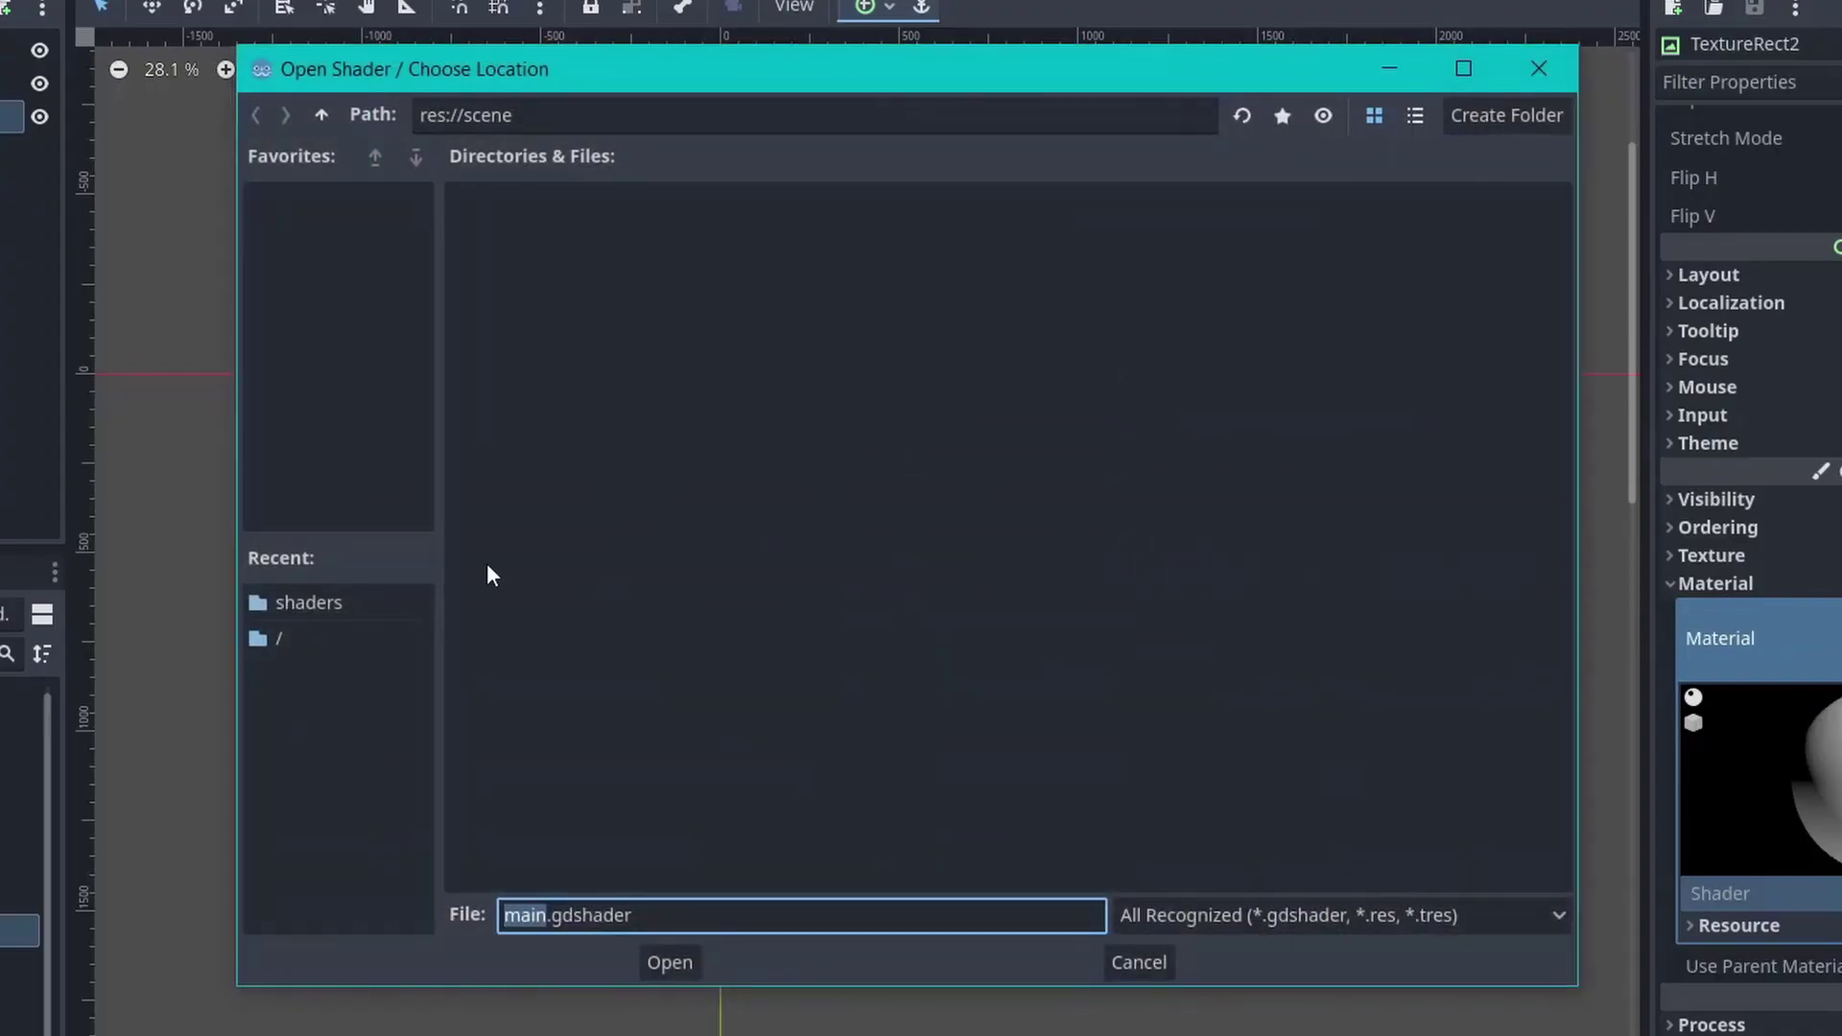
click(317, 603)
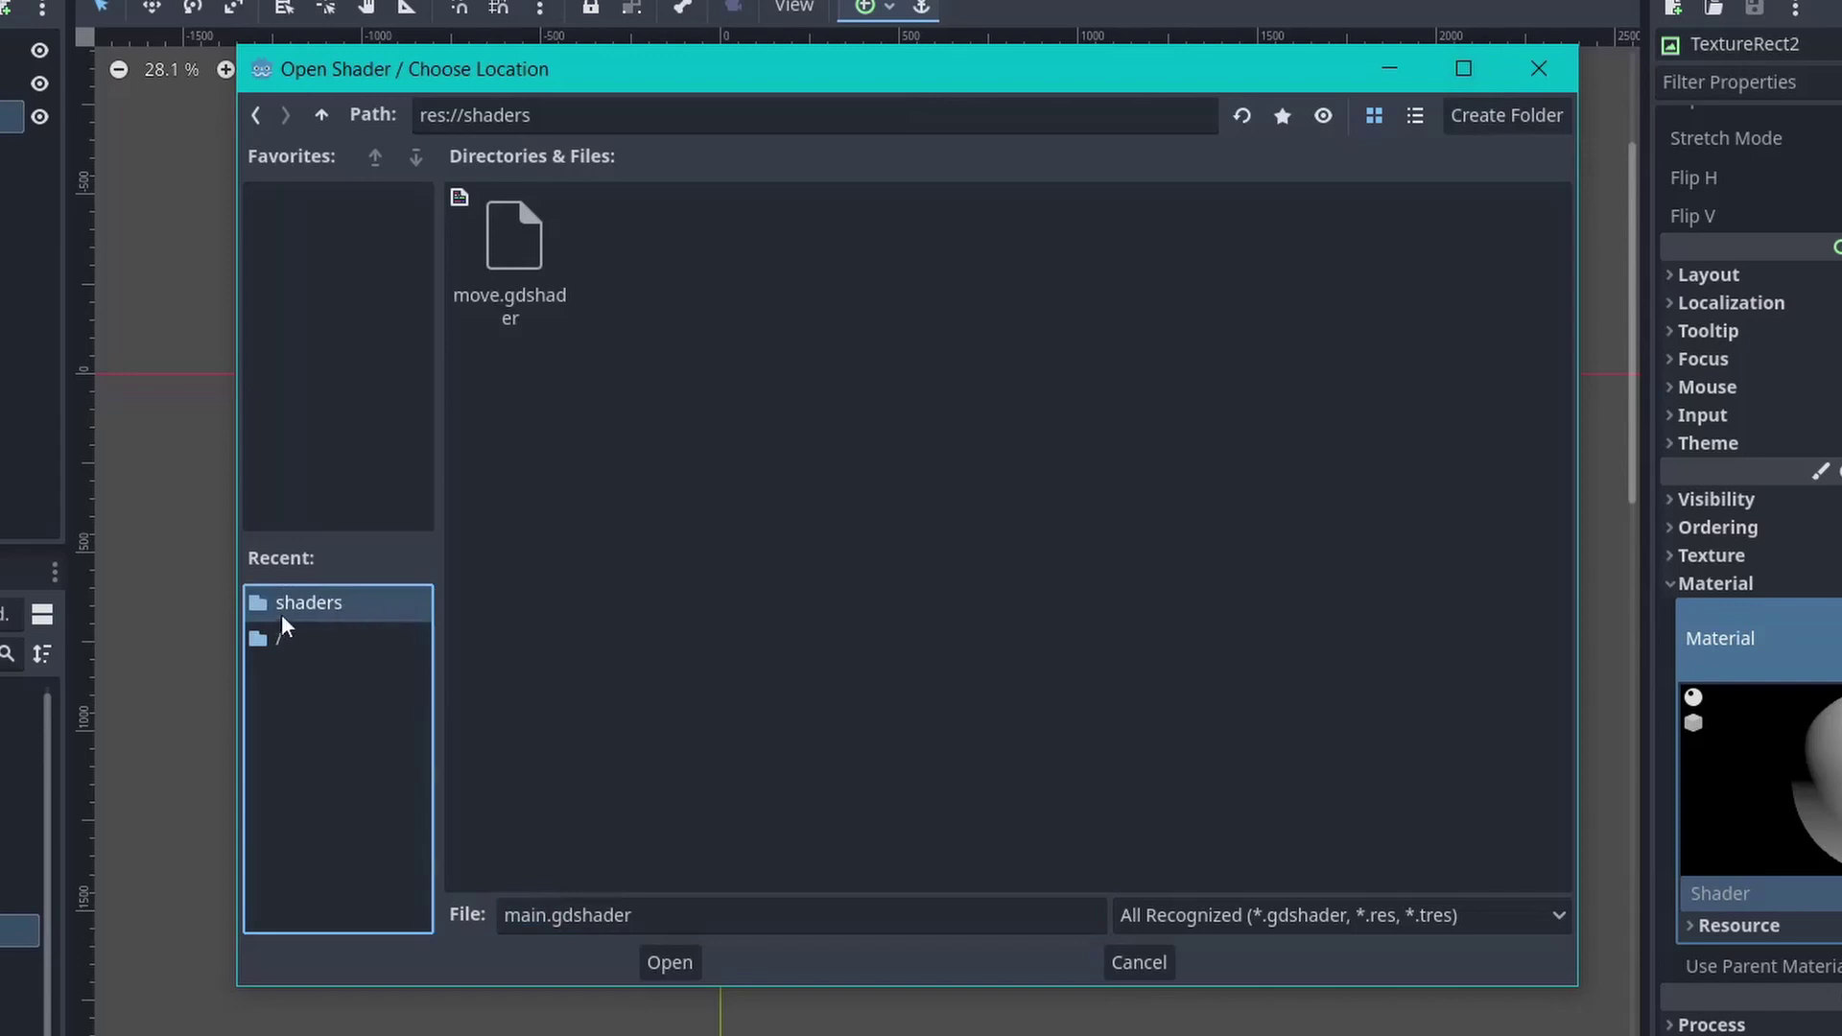
click(542, 919)
double_click(542, 919)
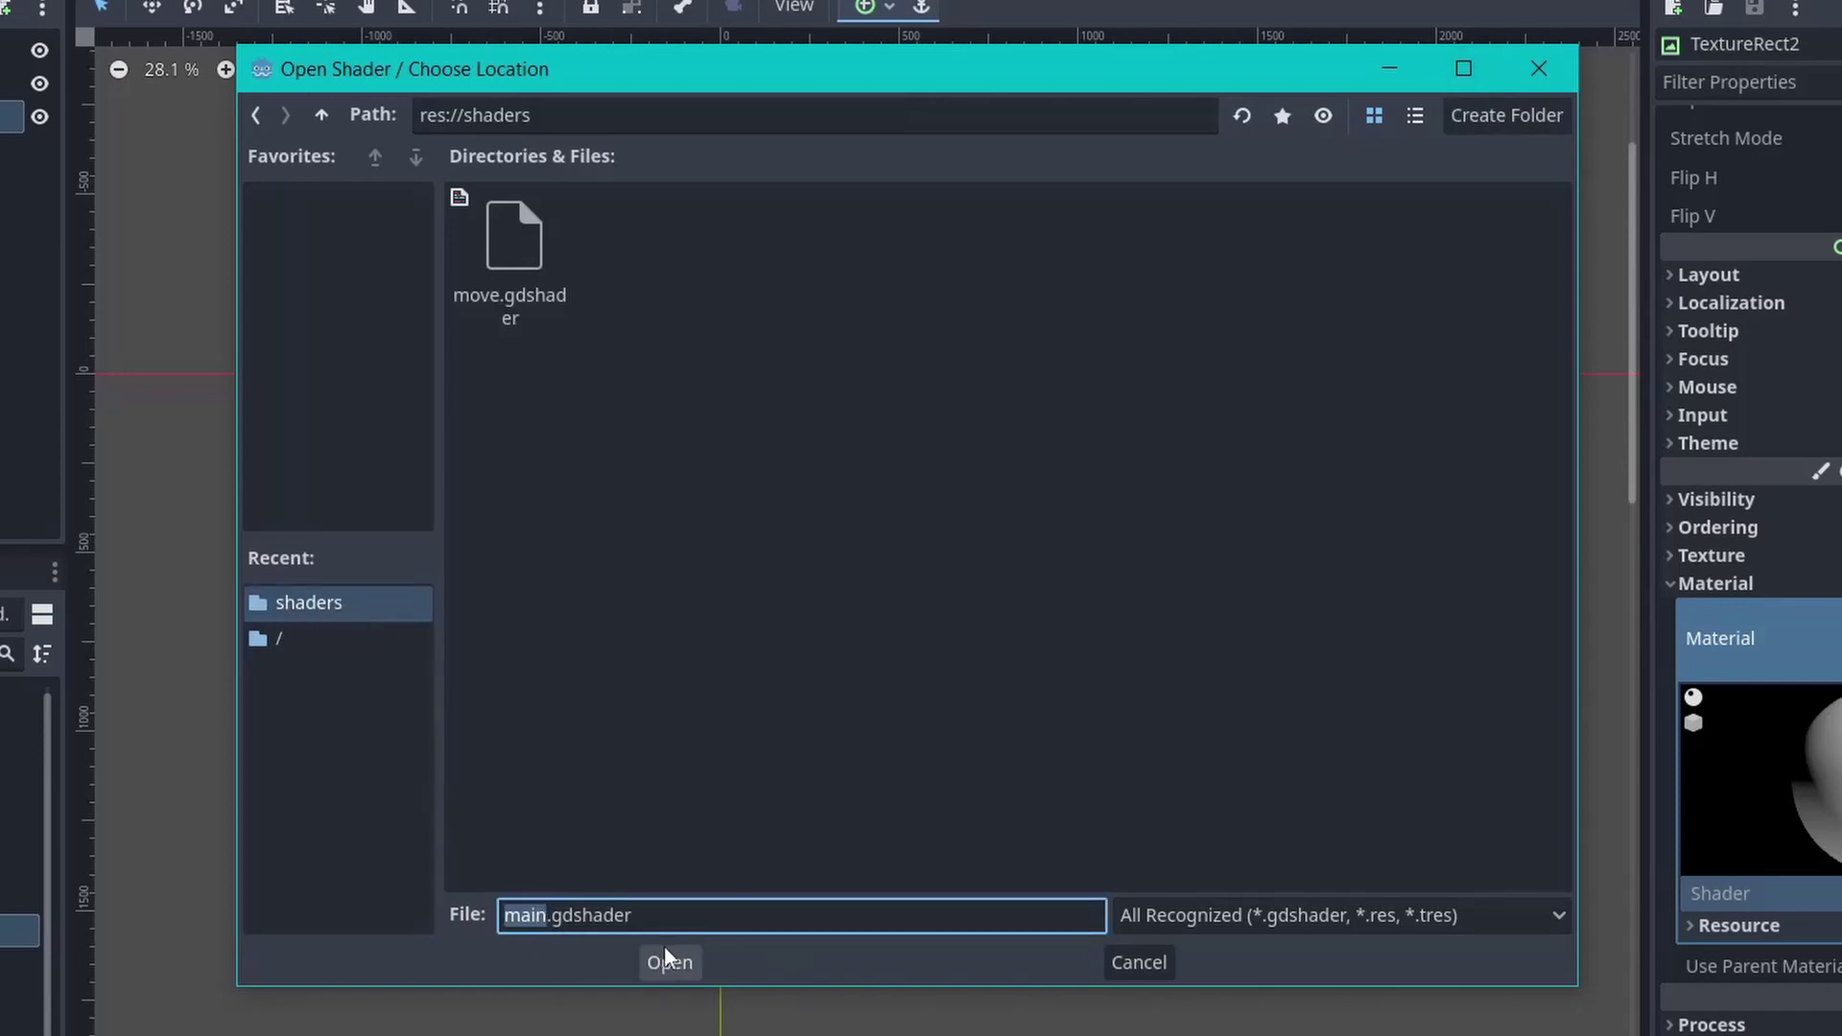
text(fog)
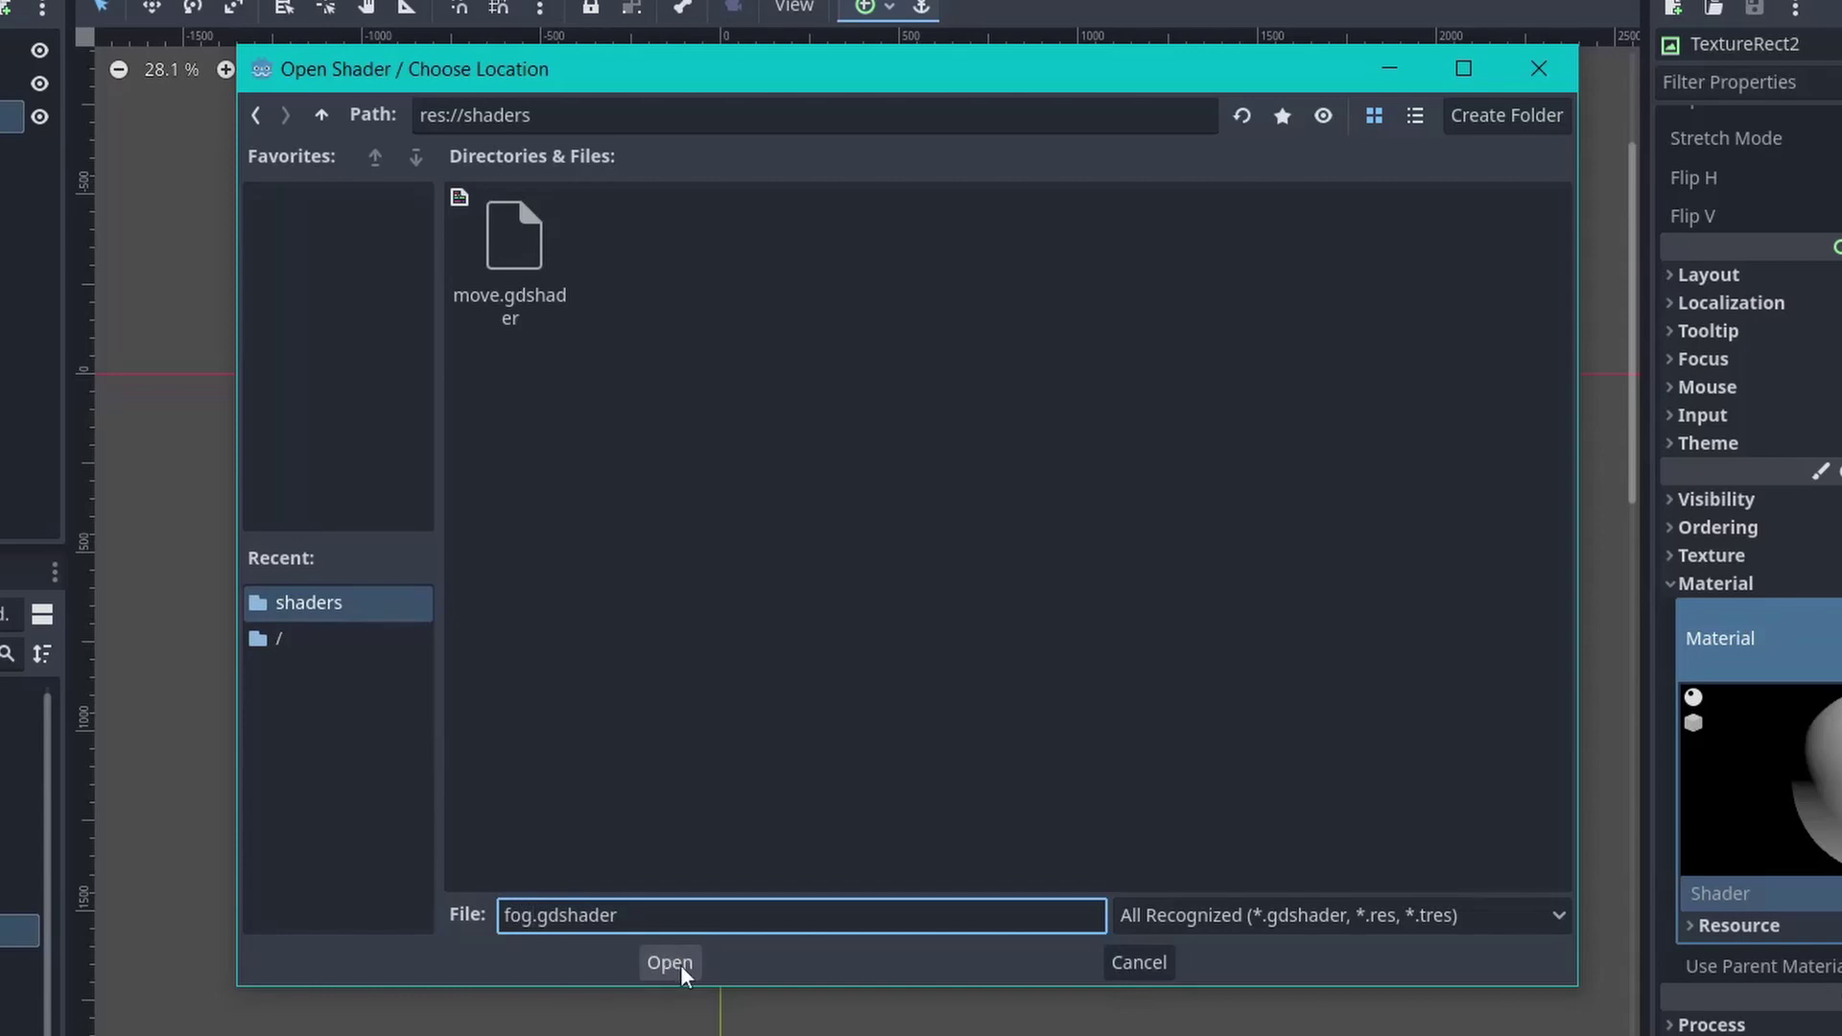
click(669, 963)
click(814, 700)
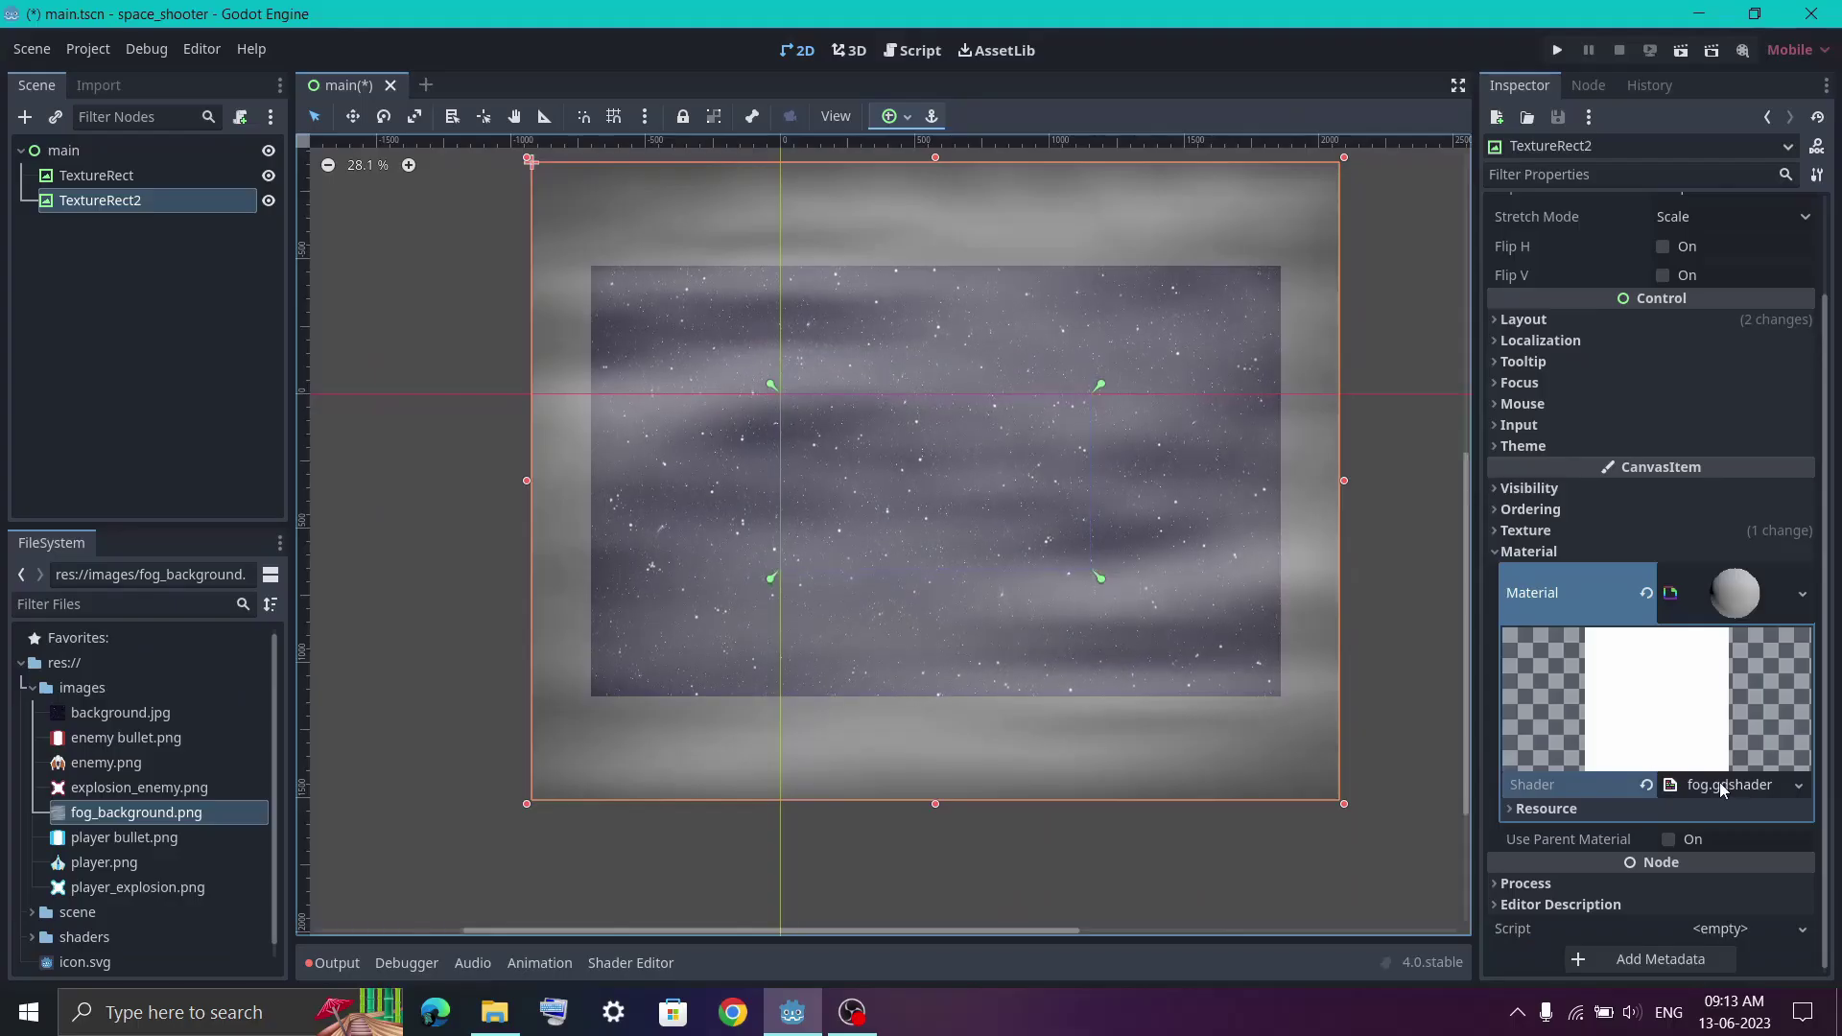
Step: Replace the placeholder comment in fog.gdshader's fragment function with COLOR = texture(TEXTURE, vec2(UV.x, UV.y - TIME * 0.1));
click(1719, 781)
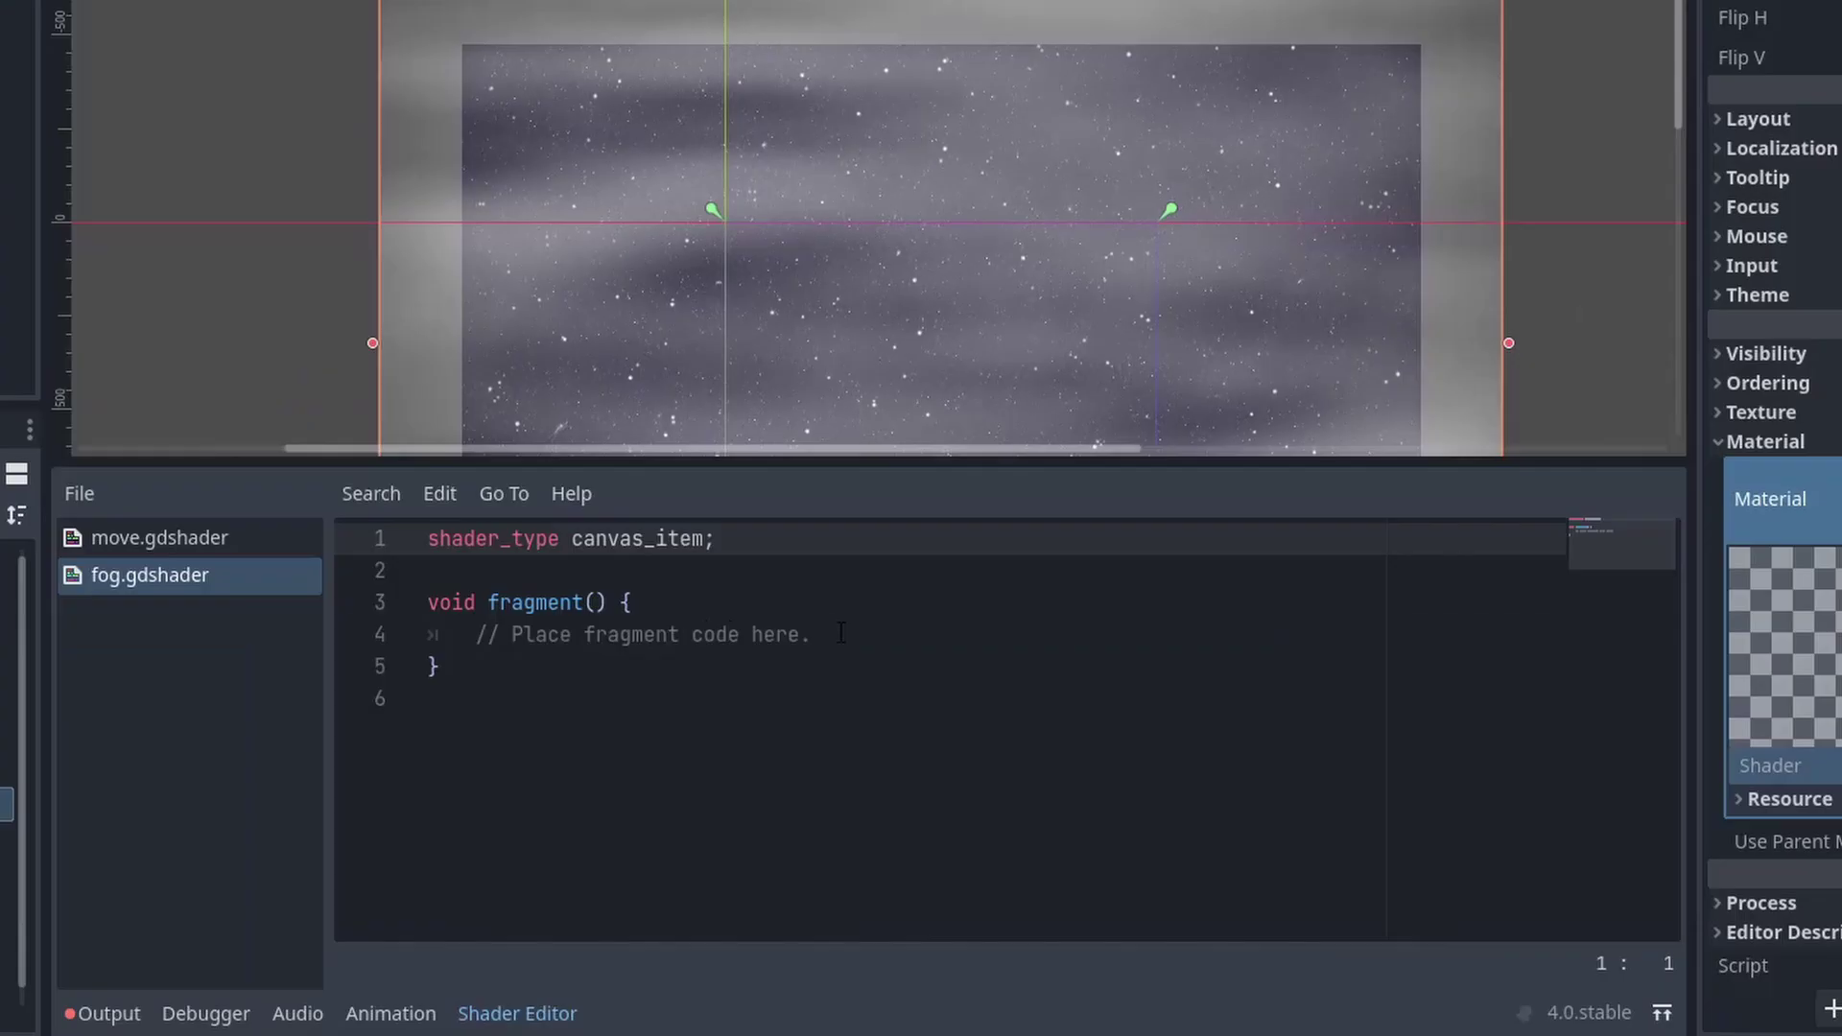
drag(843, 690, 609, 691)
drag(488, 636, 481, 636)
text(COLOR = texture(TEXTURE, vec2(UV.x, UV.y - TIME * 0.01));)
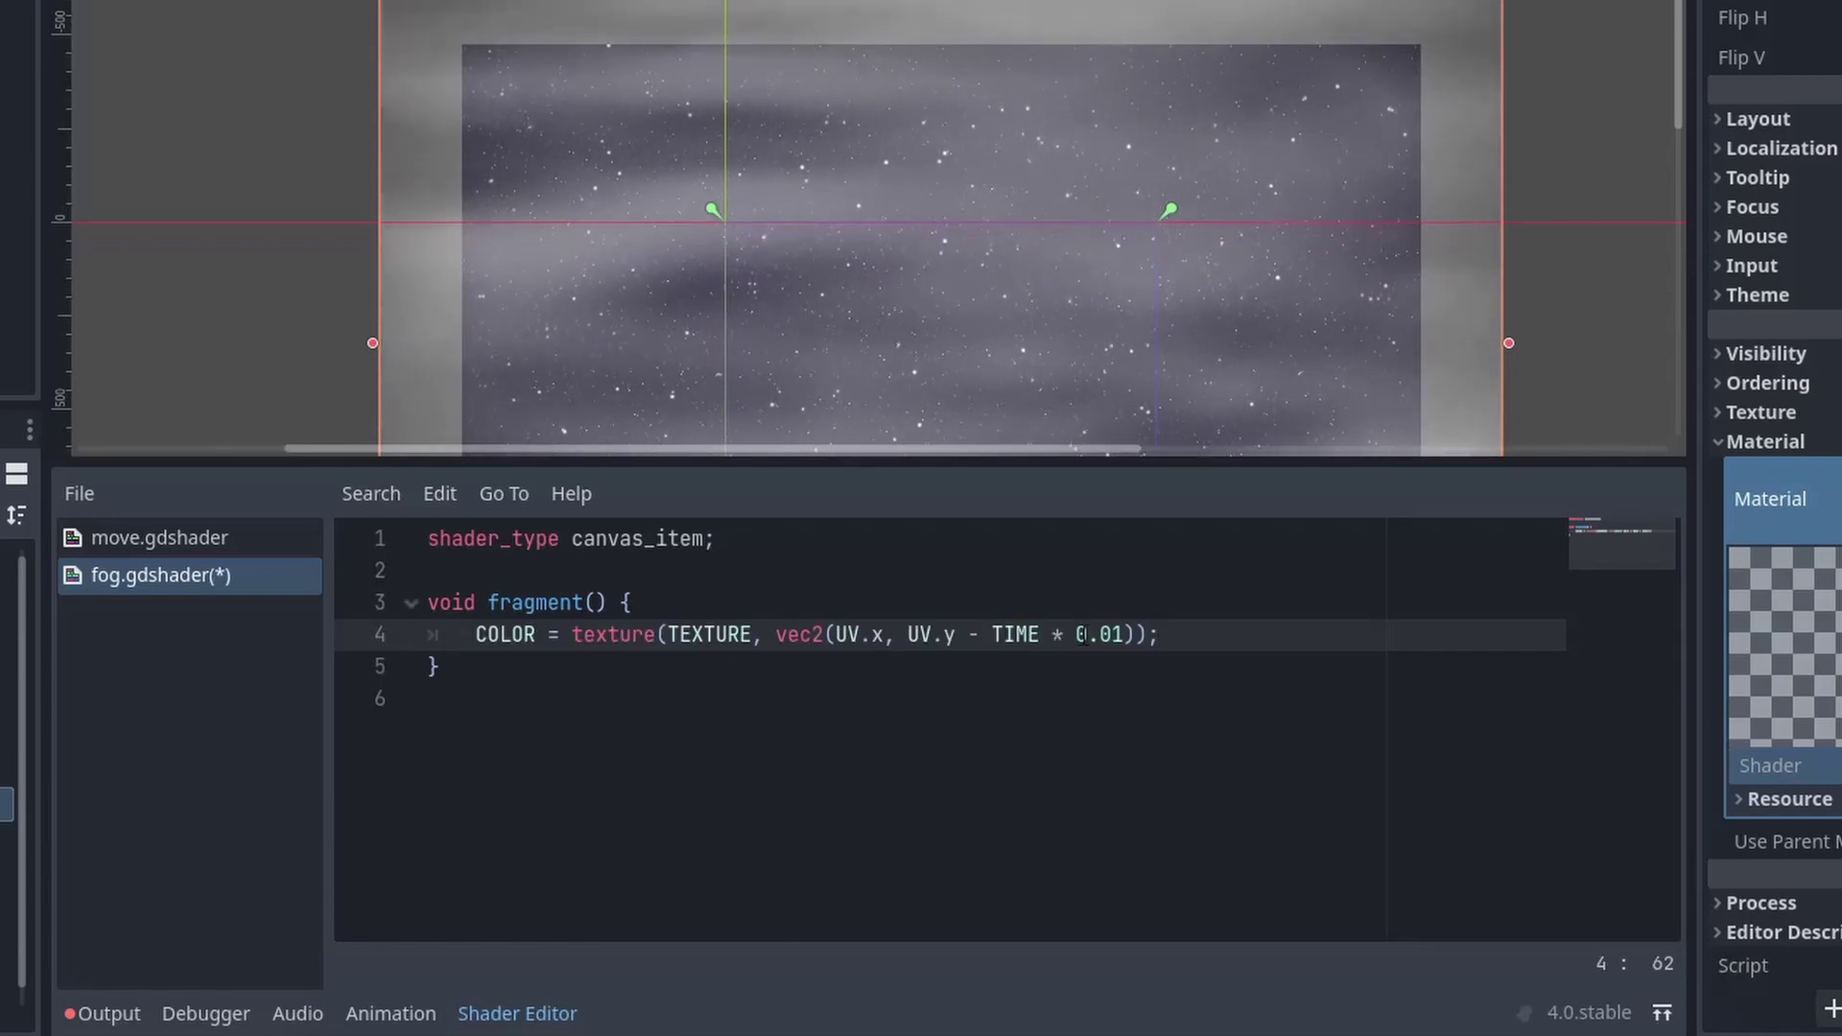
click(1124, 634)
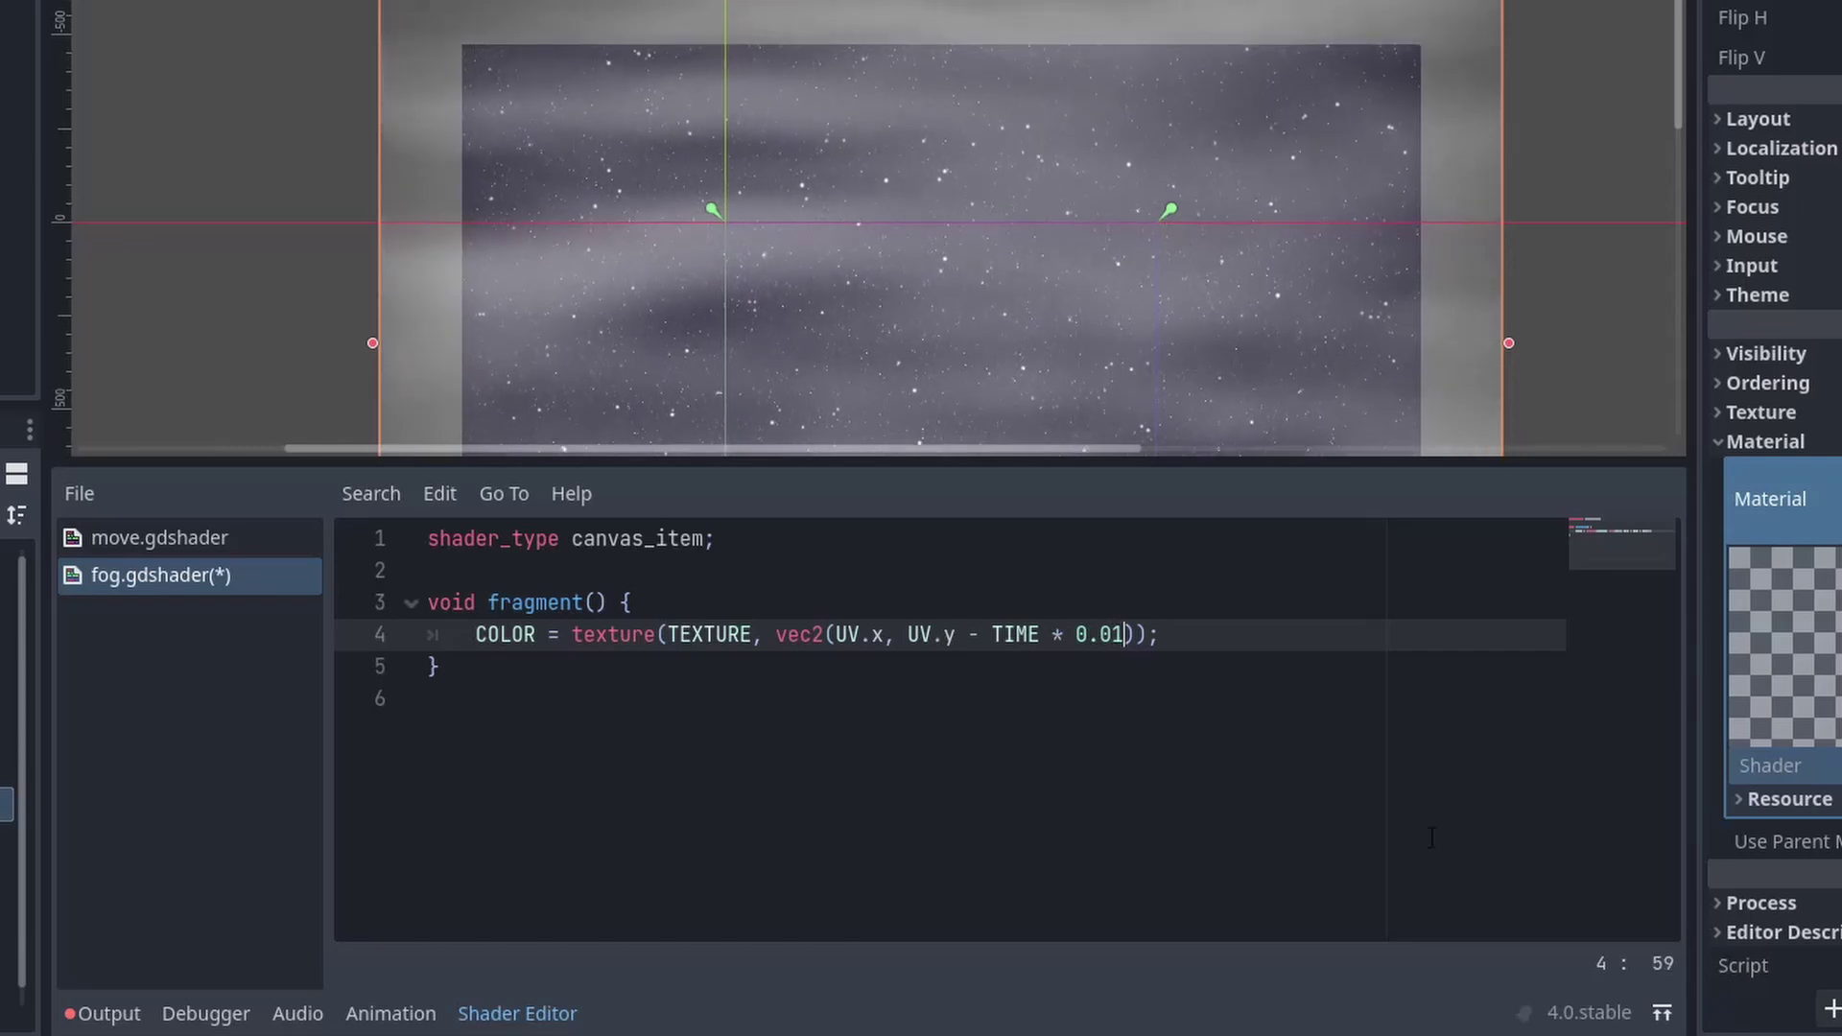
key(BackSpace)
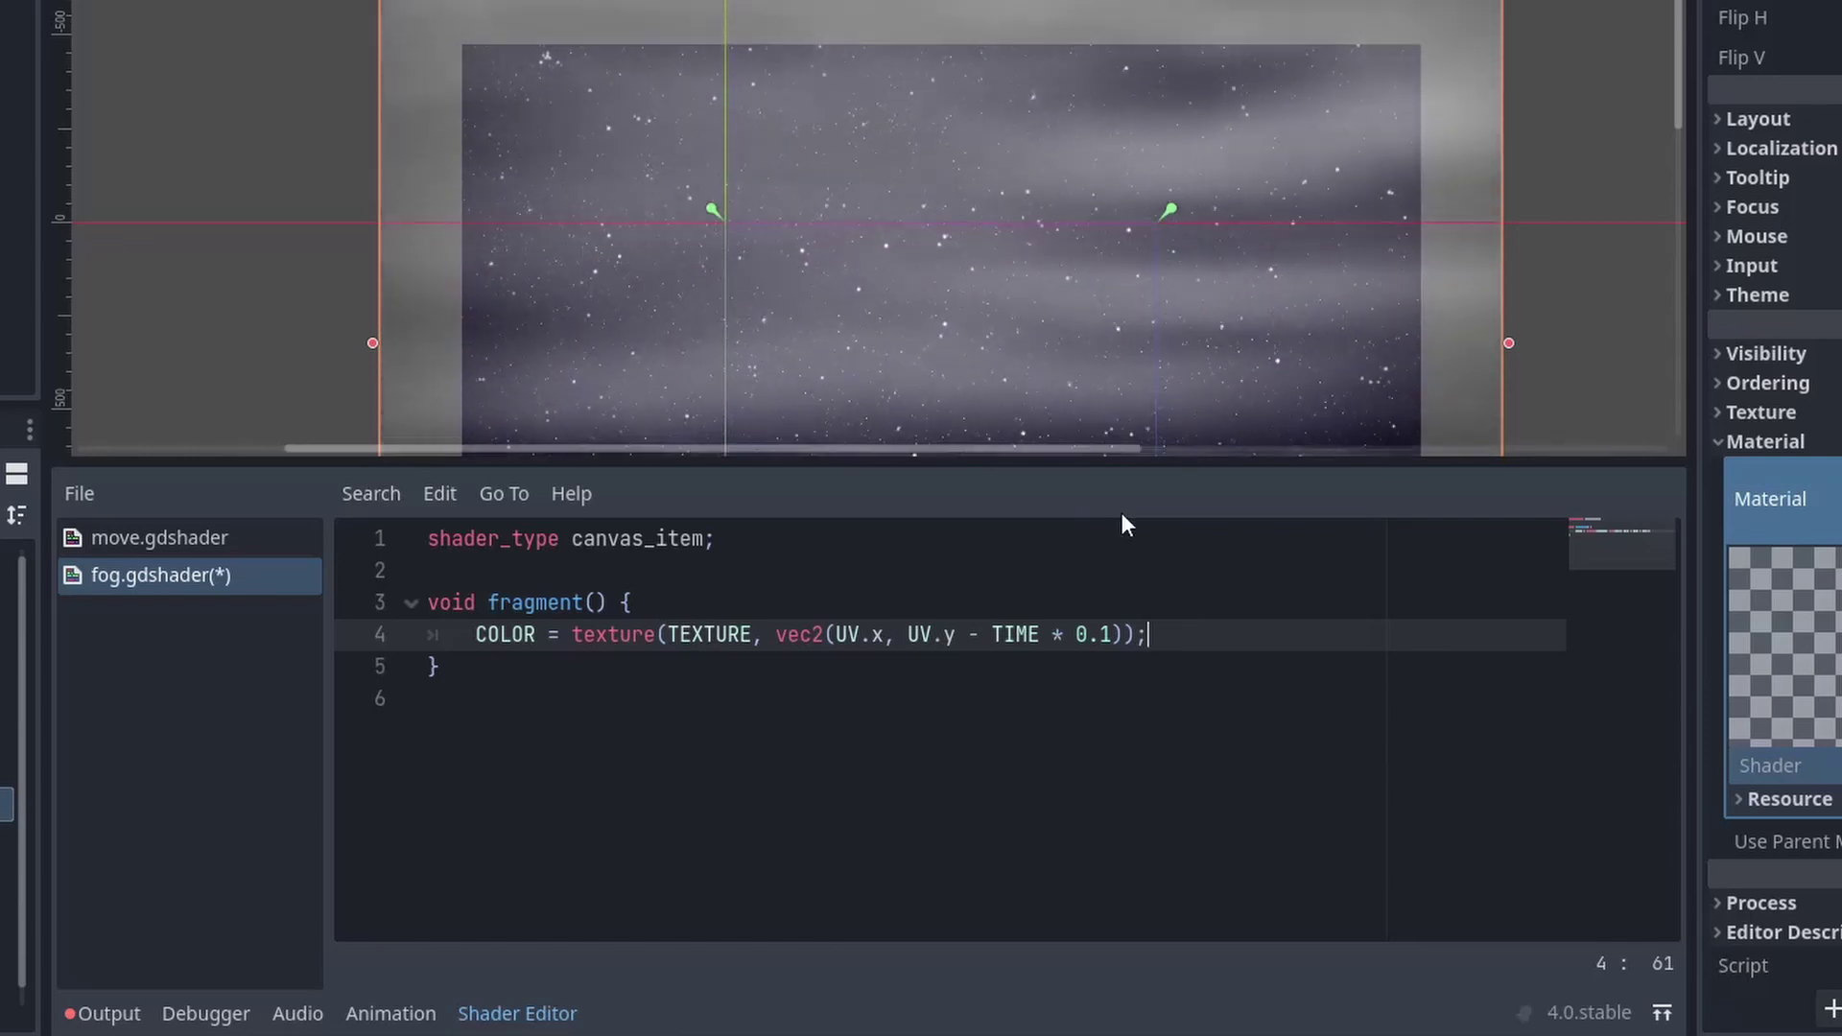
Step: Add the line COLOR.a -= 0.3; below the texture line in fog.gdshader, and collapse the shader editor
key(Return)
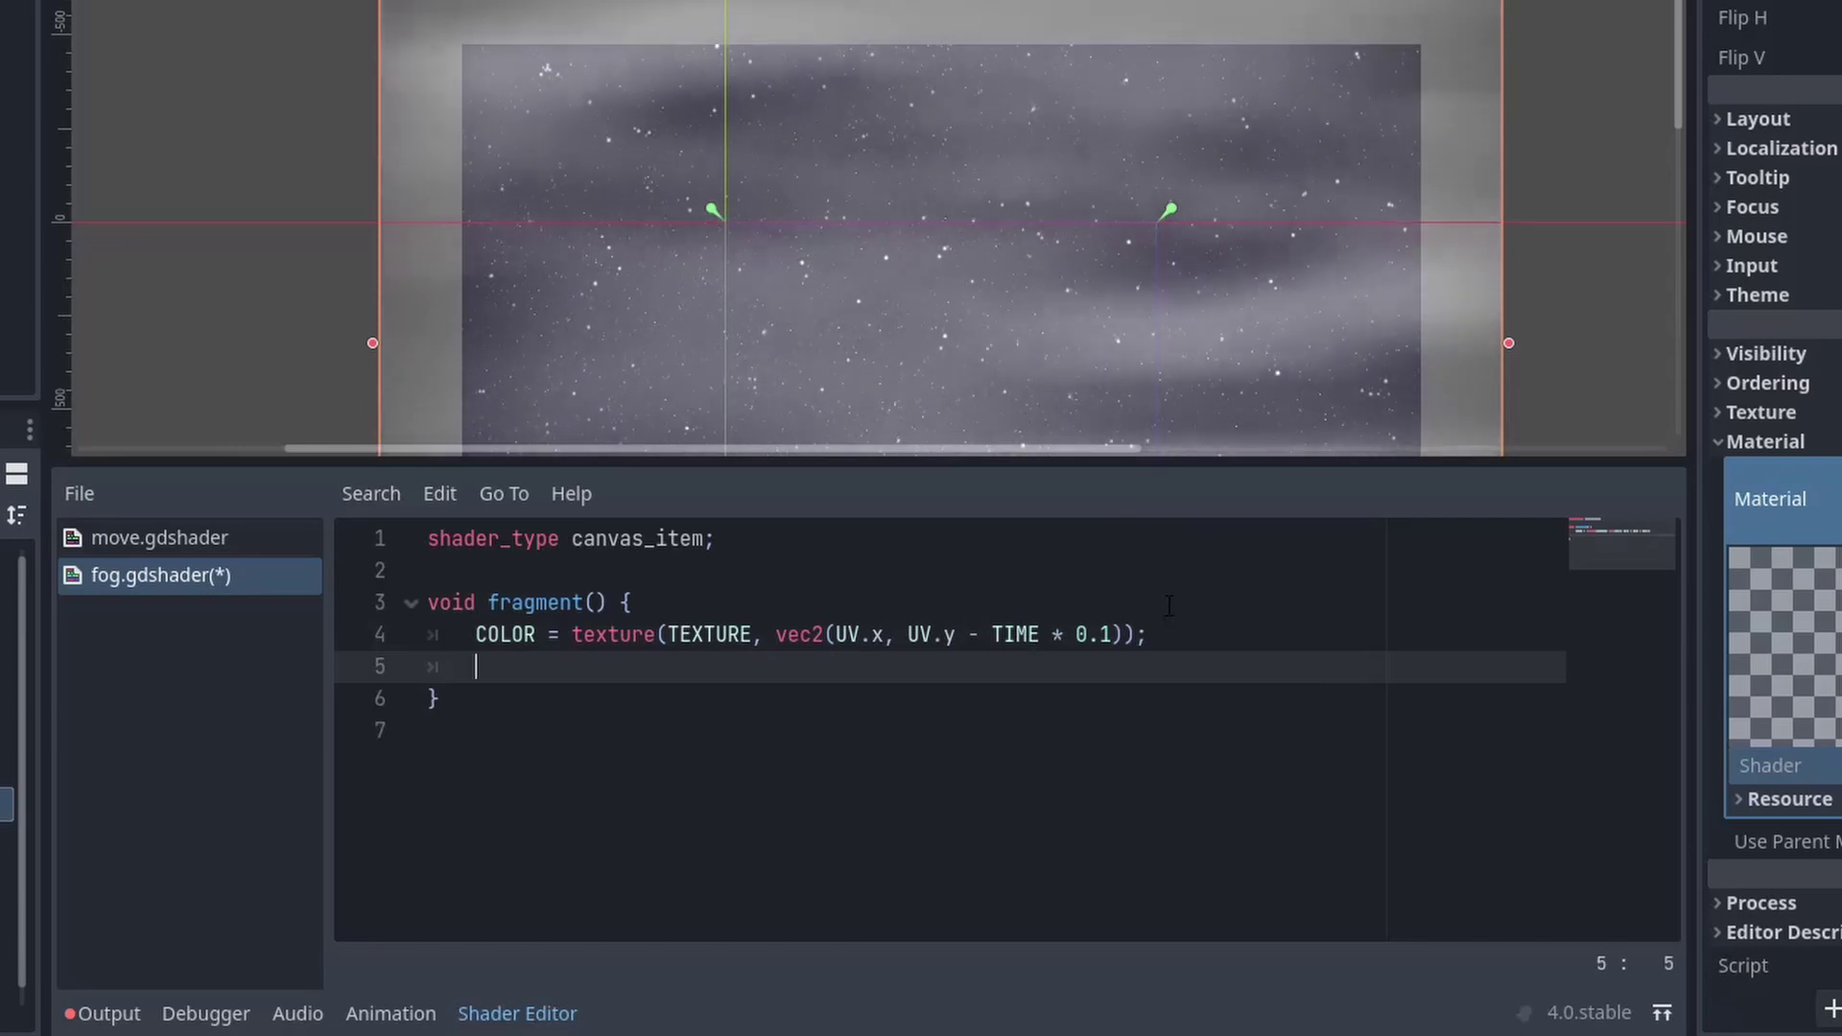
text(COLOR.)
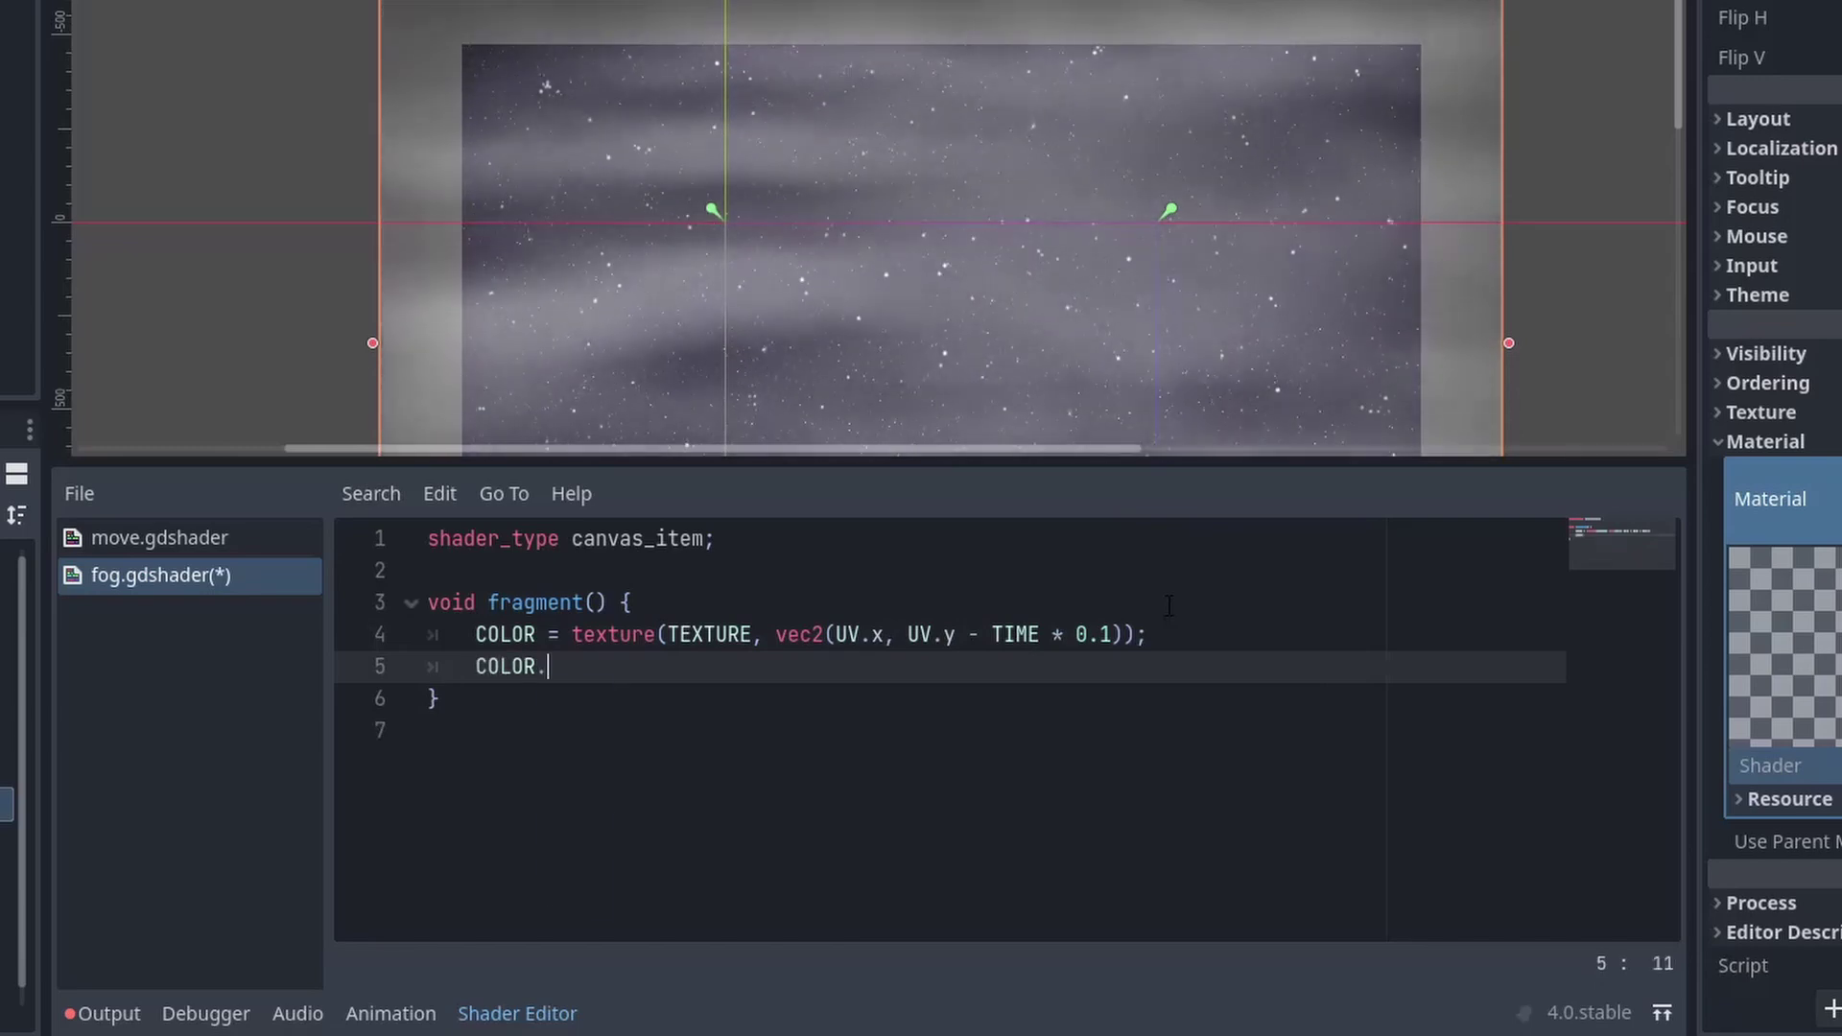
text(a -)
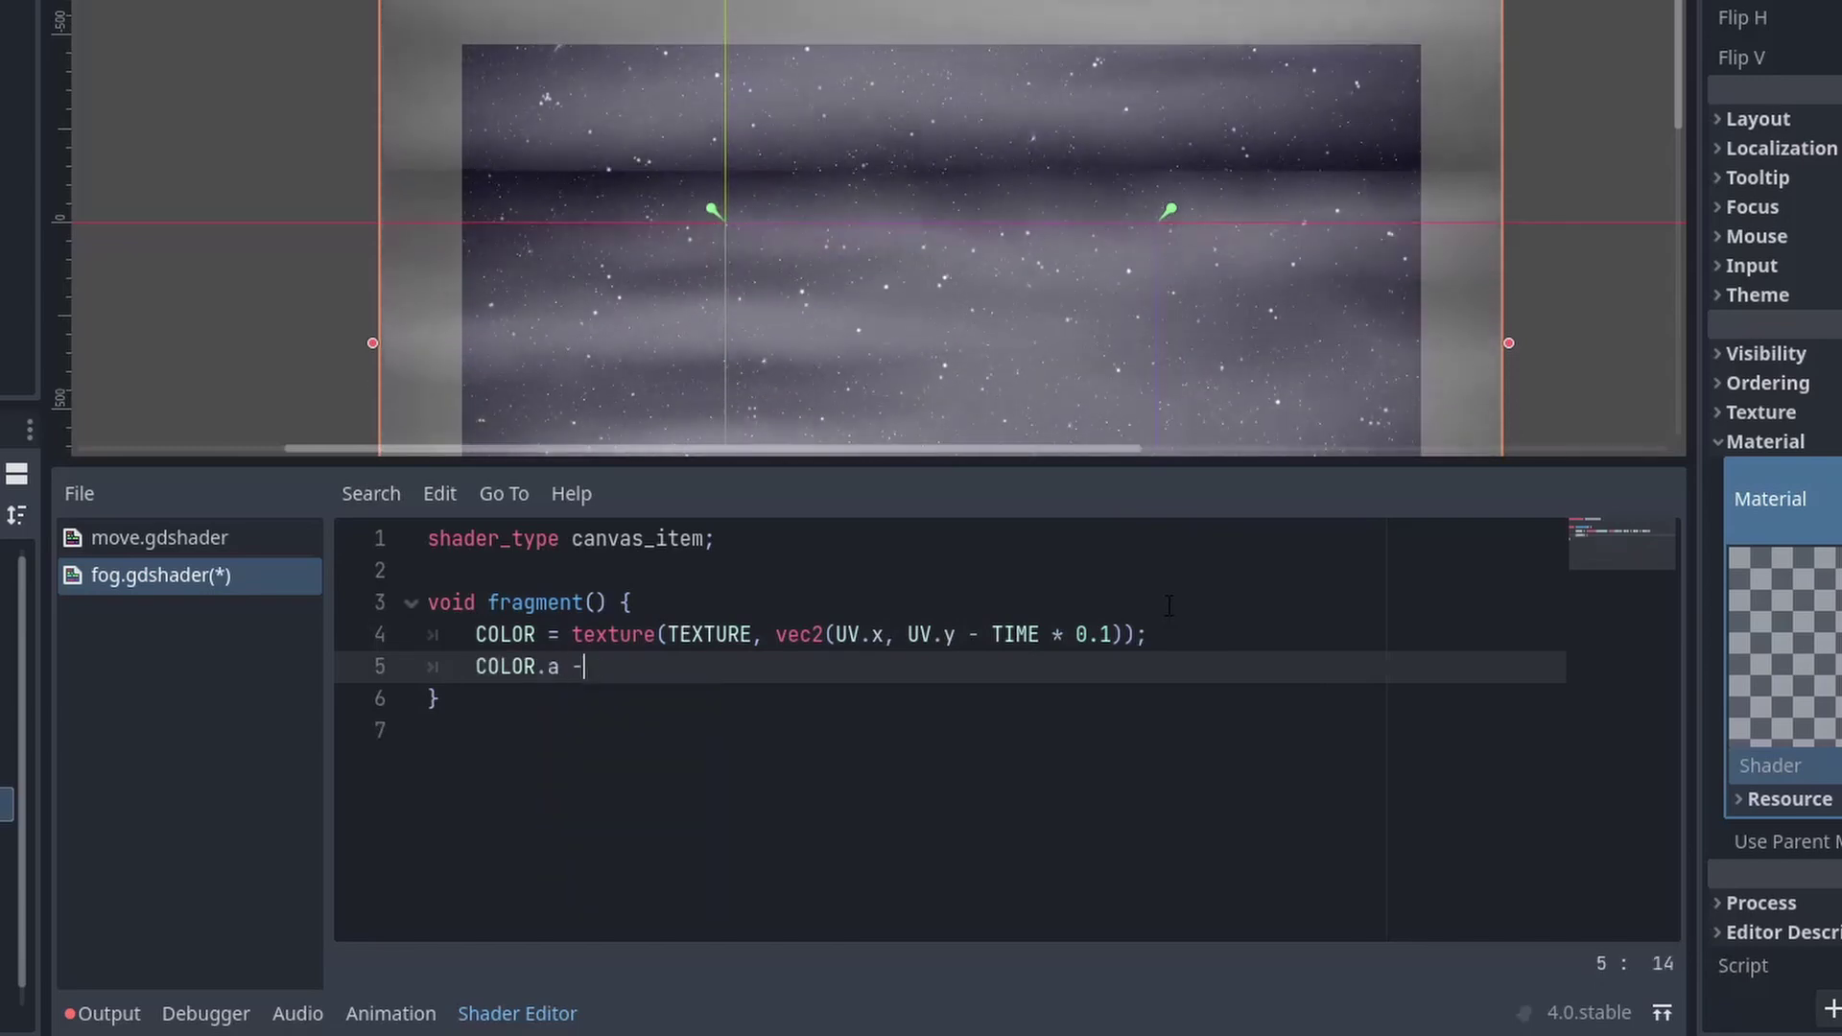
text(= 0.3;)
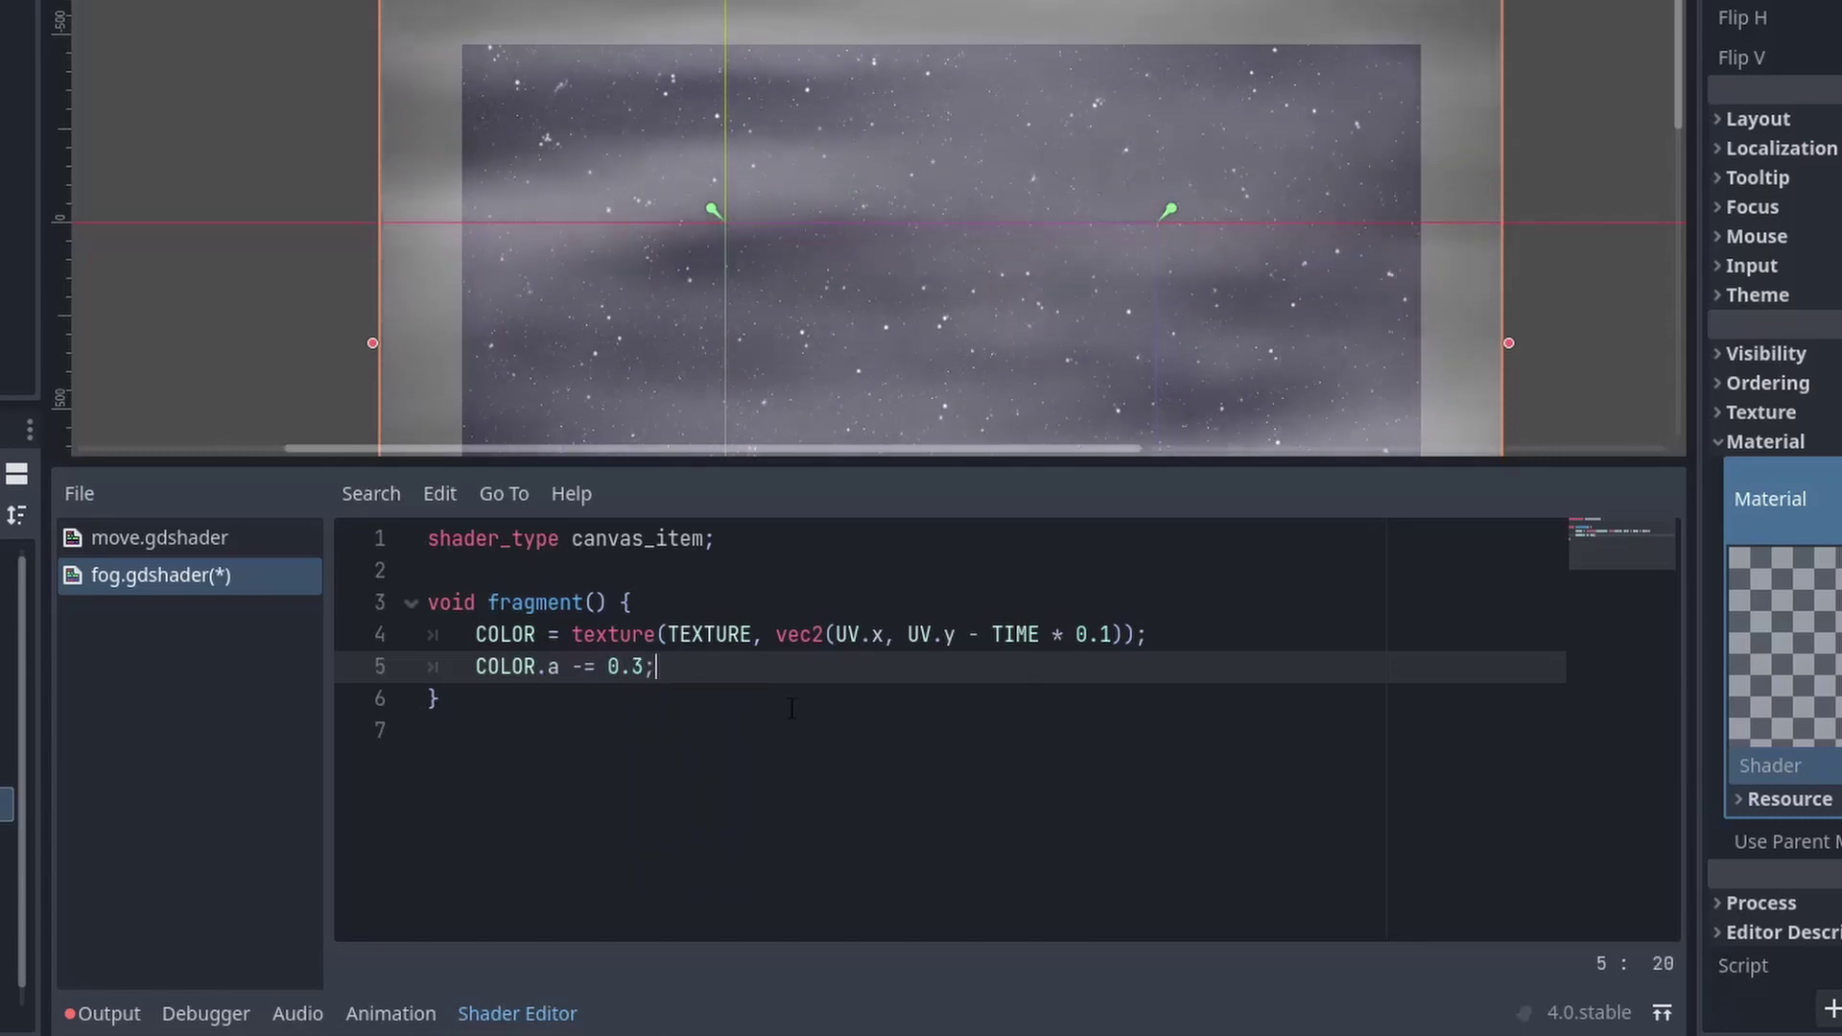
scroll(1151, 213, down, 3)
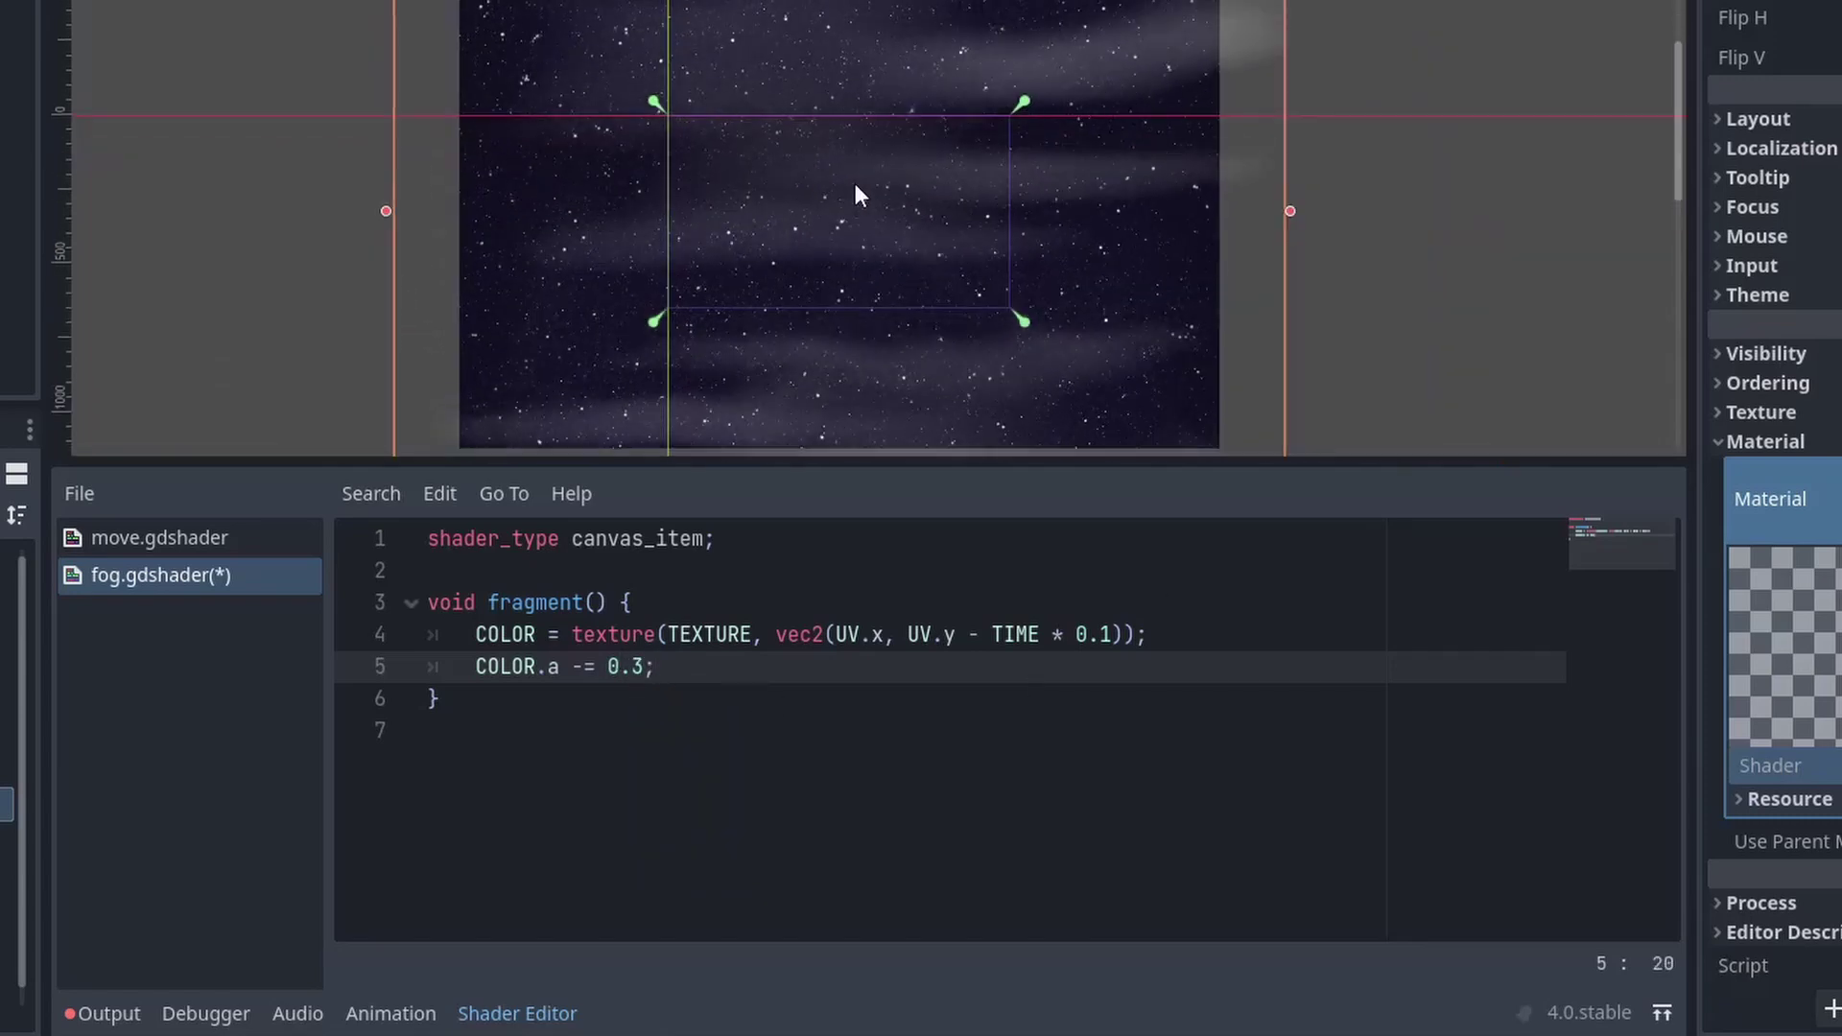
double_click(552, 667)
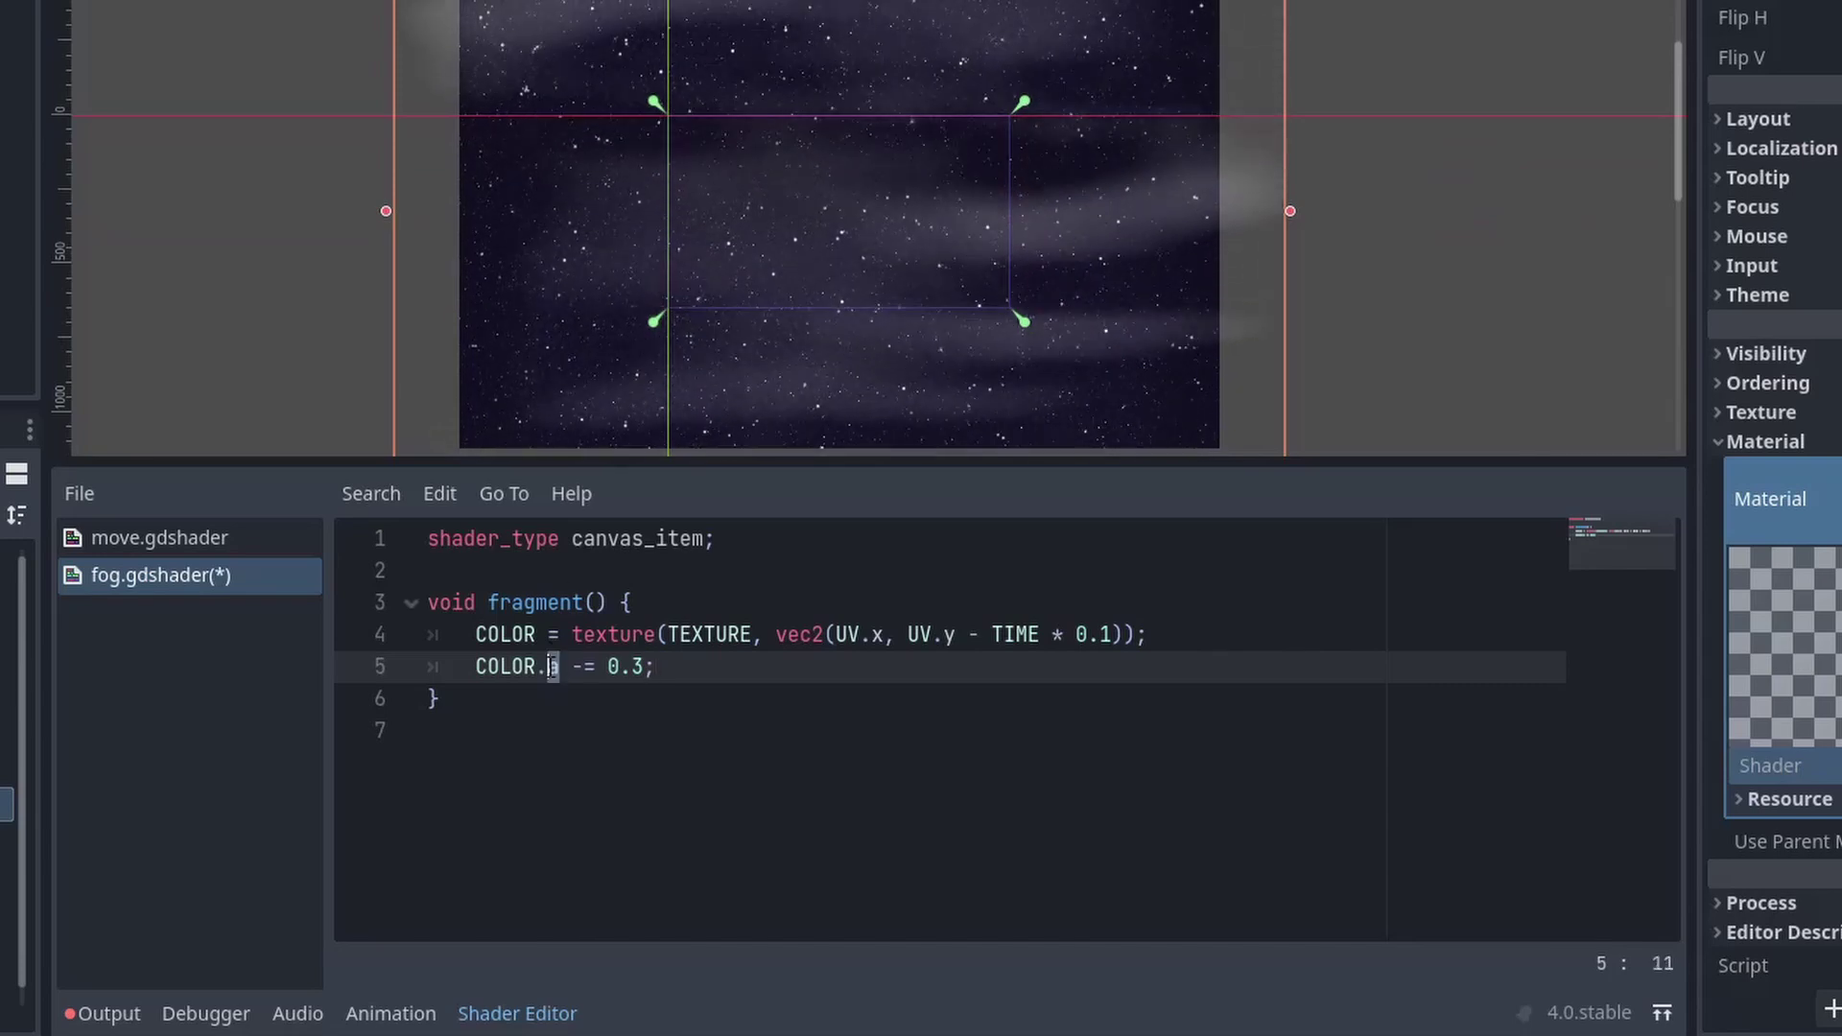
key(End)
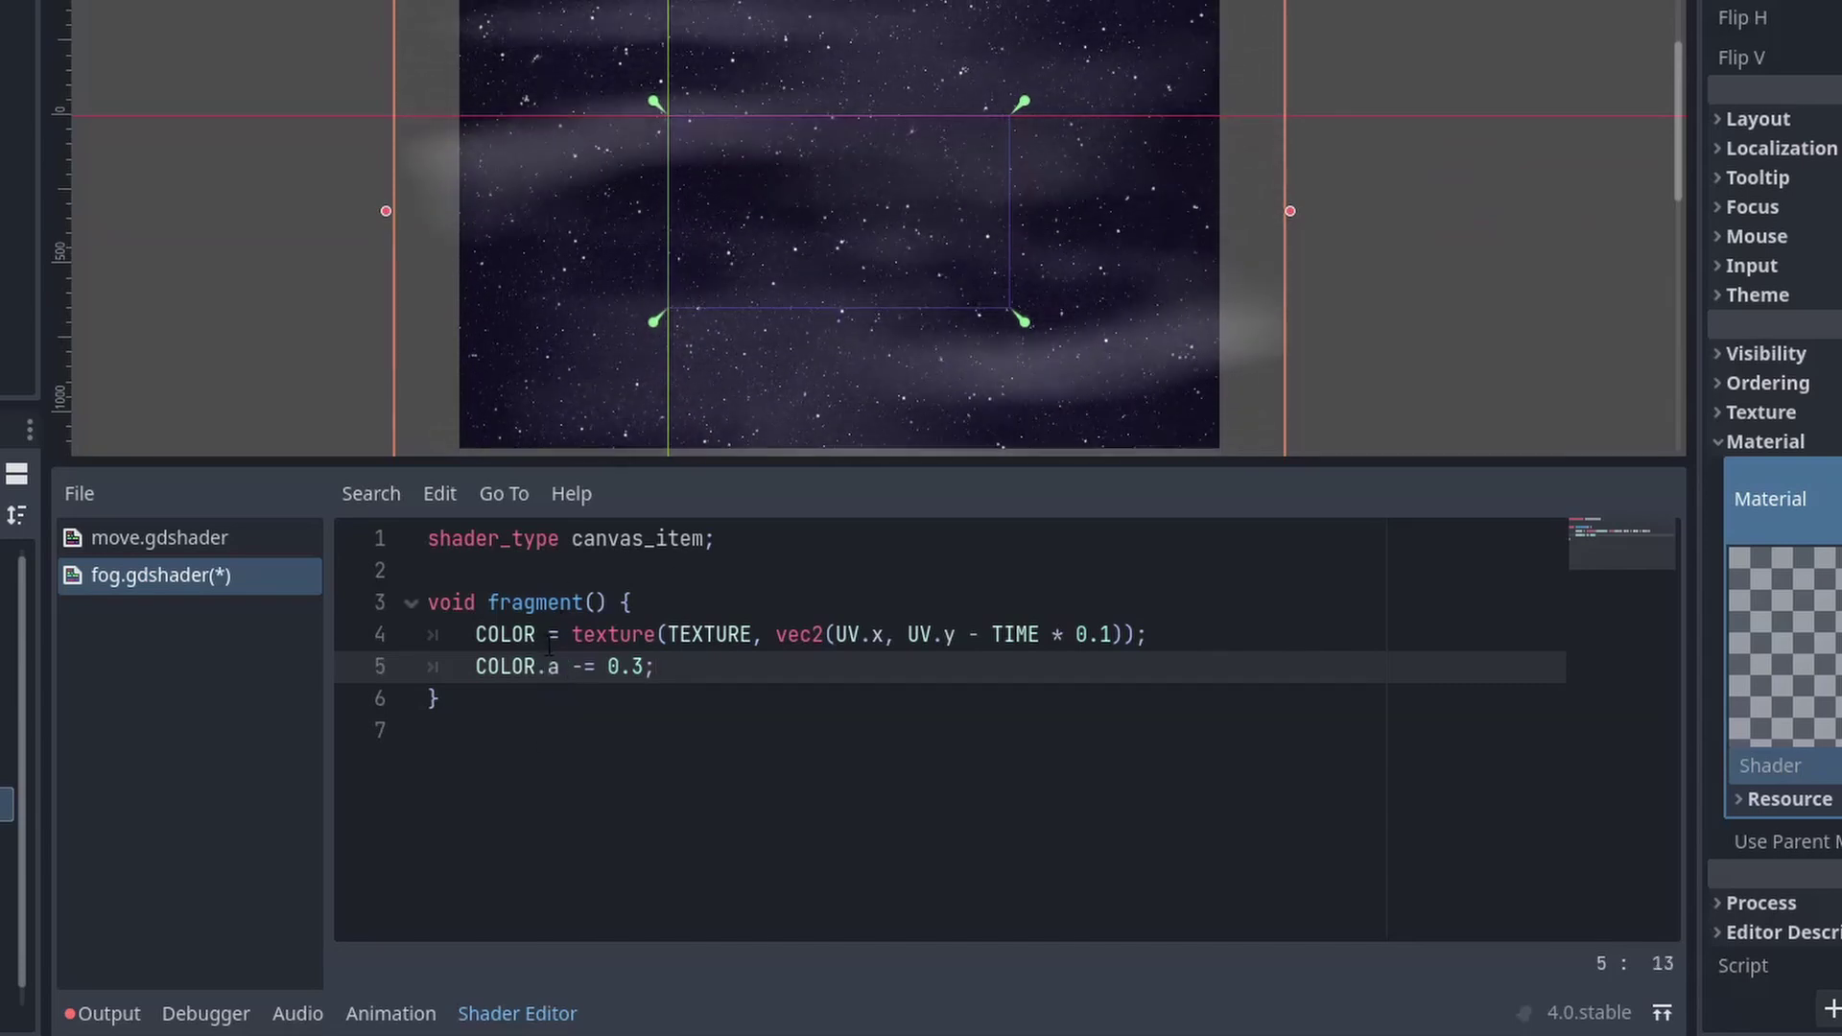
double_click(624, 666)
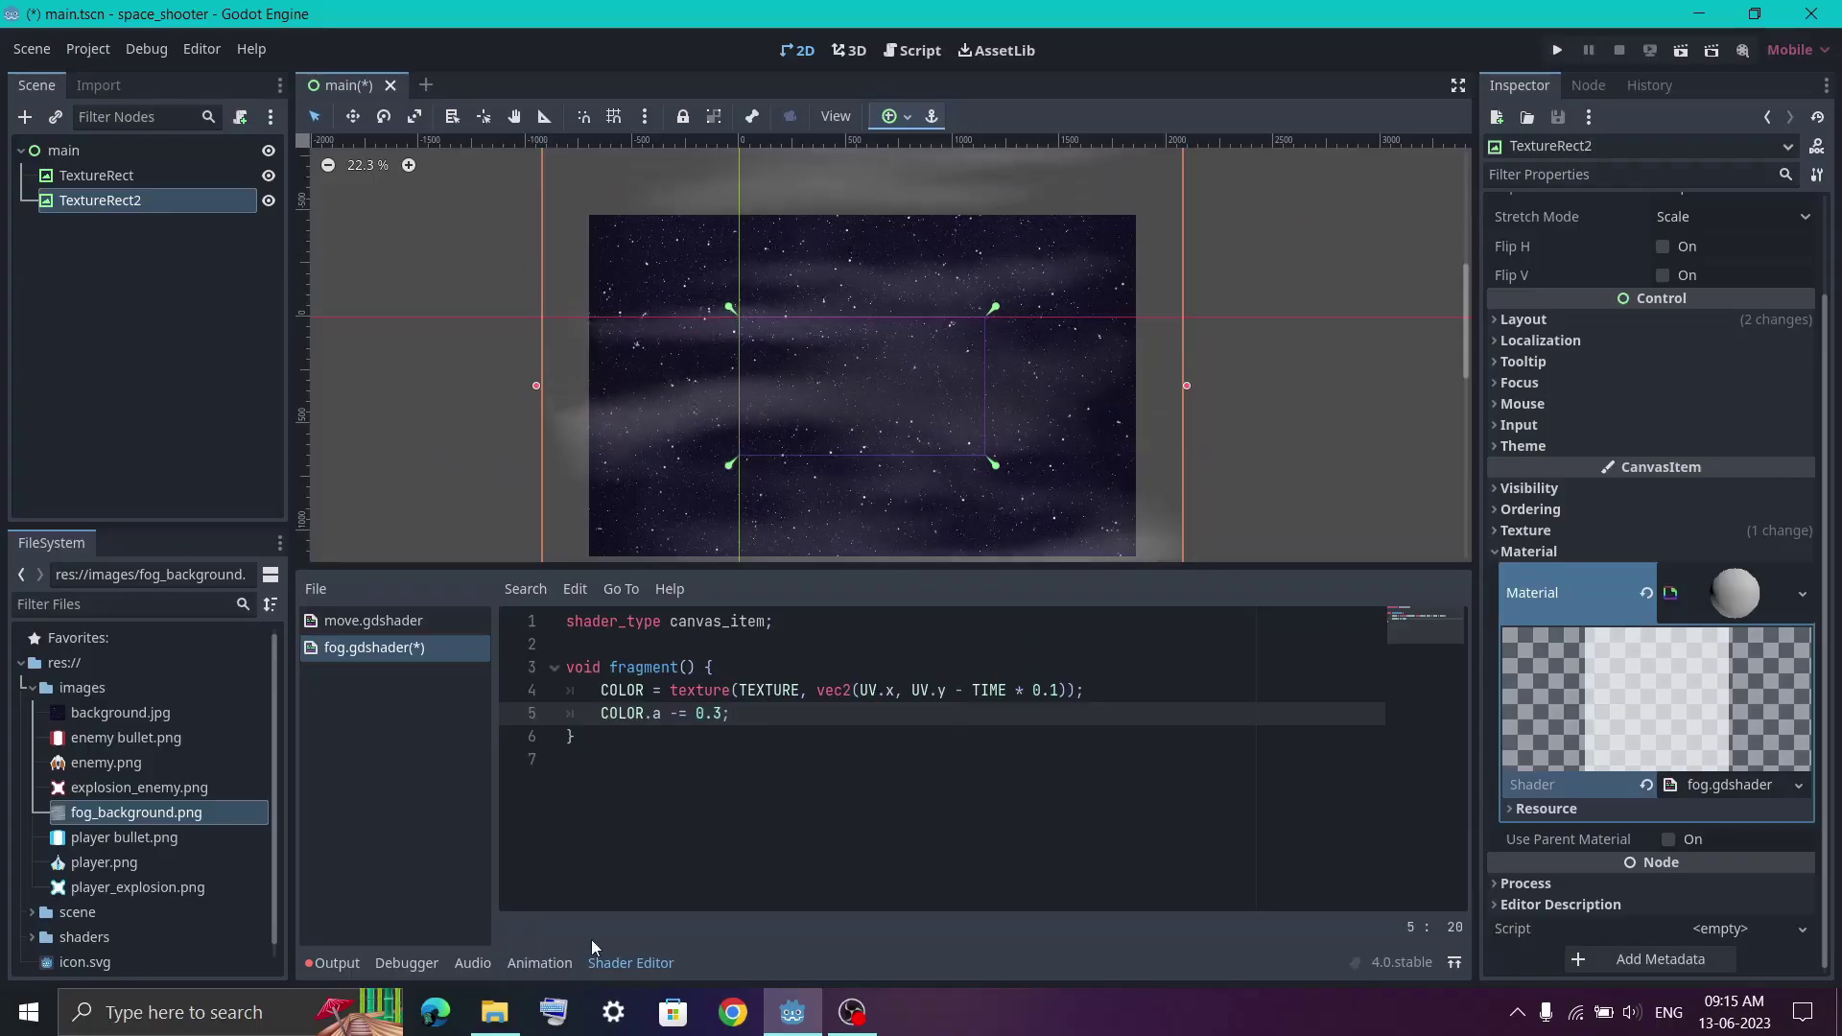
click(521, 1013)
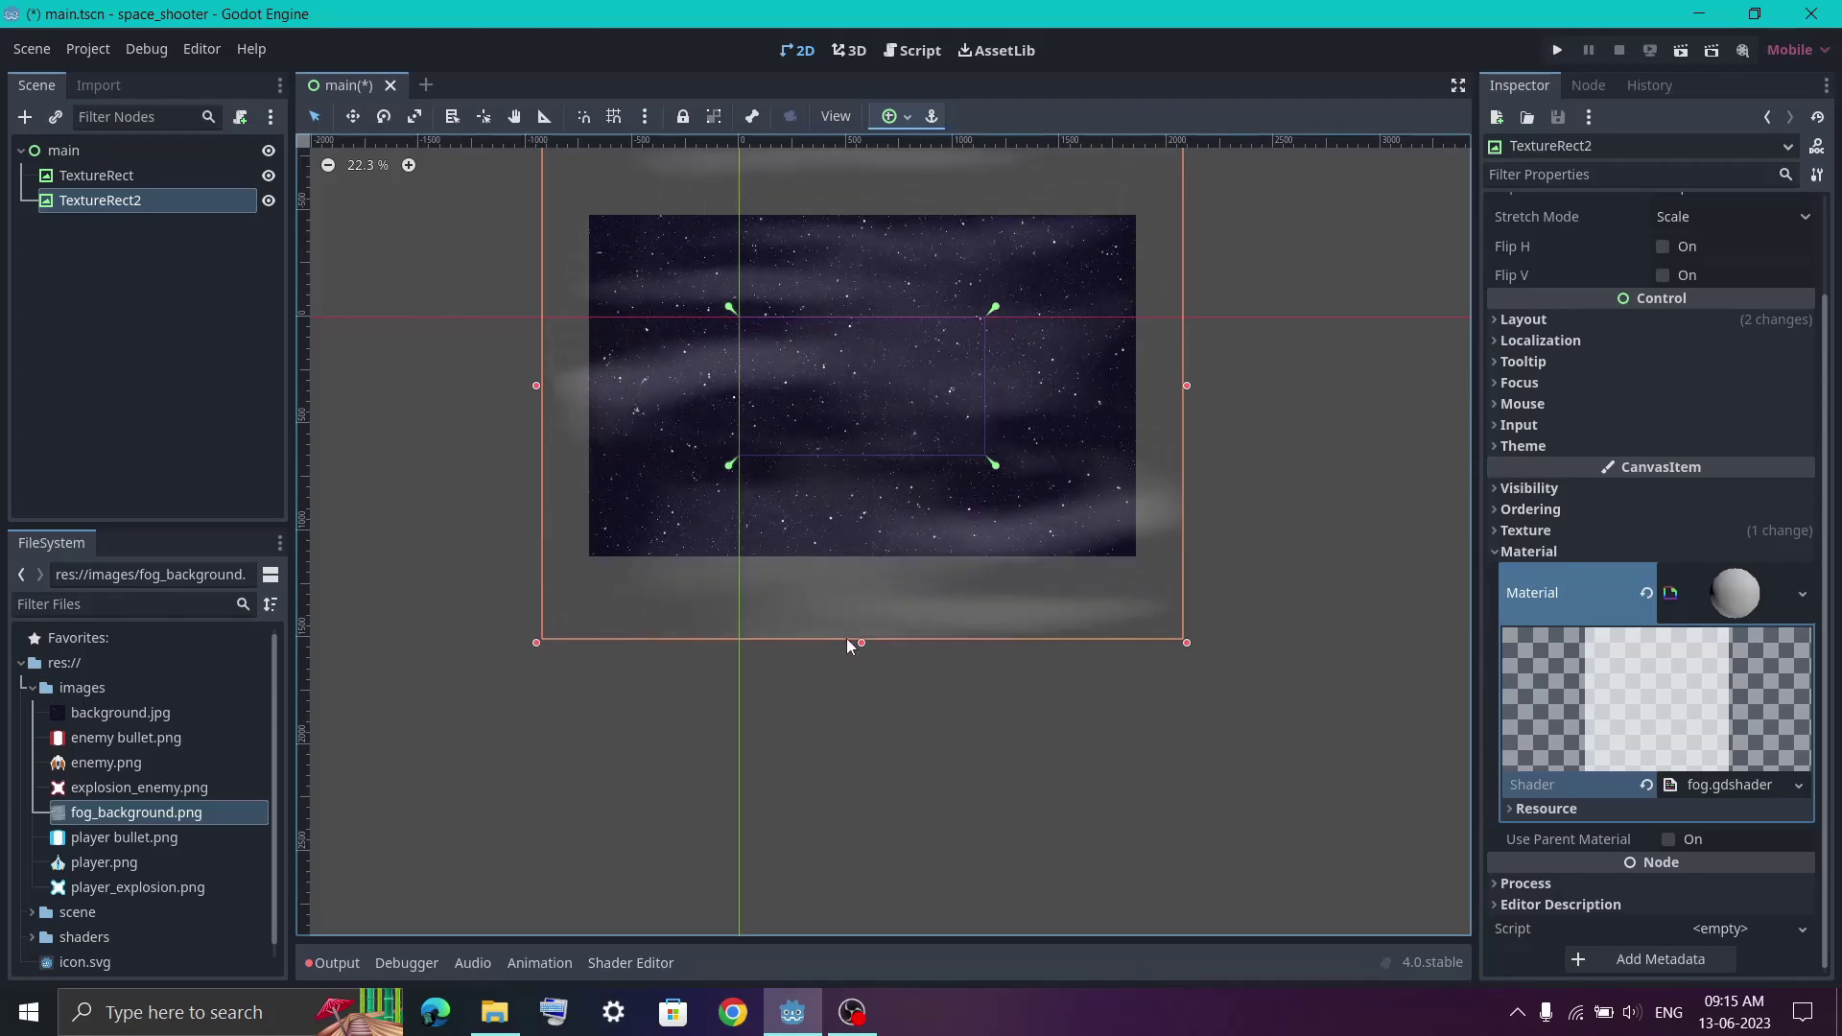
Step: Rename the TextureRect node to background and the TextureRect2 node to fog
click(146, 174)
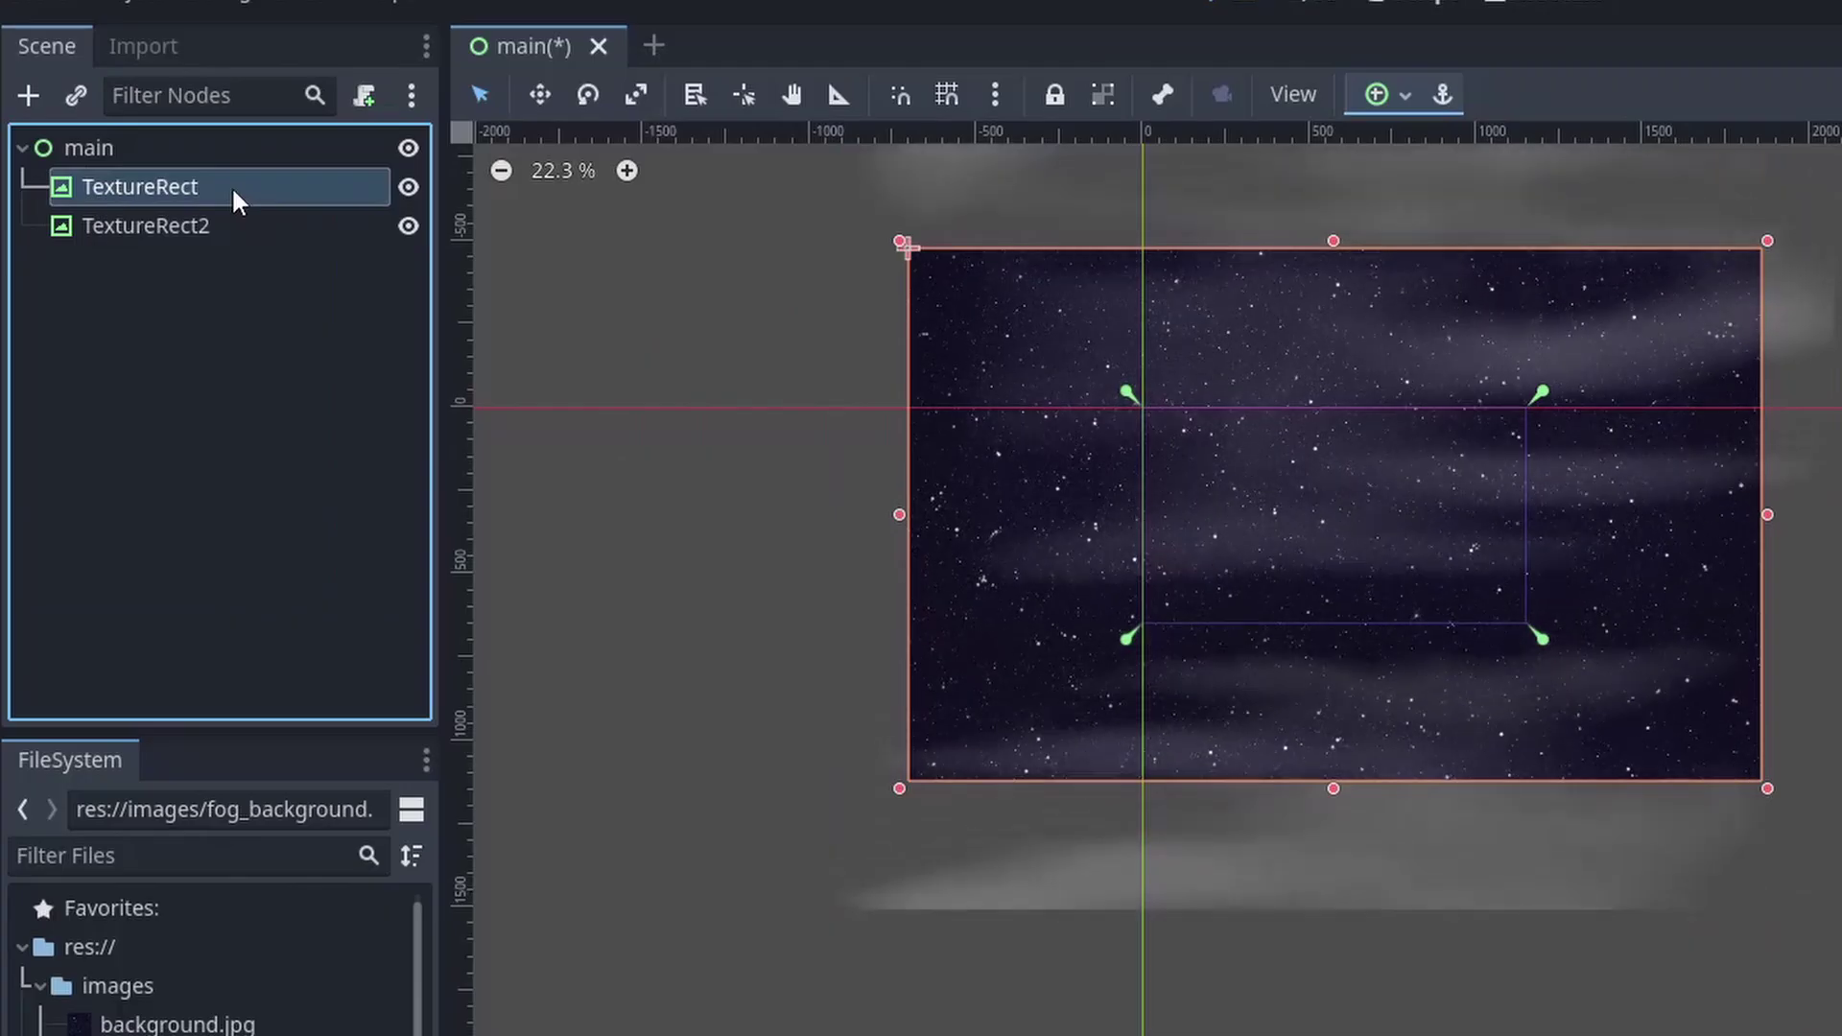
double_click(154, 176)
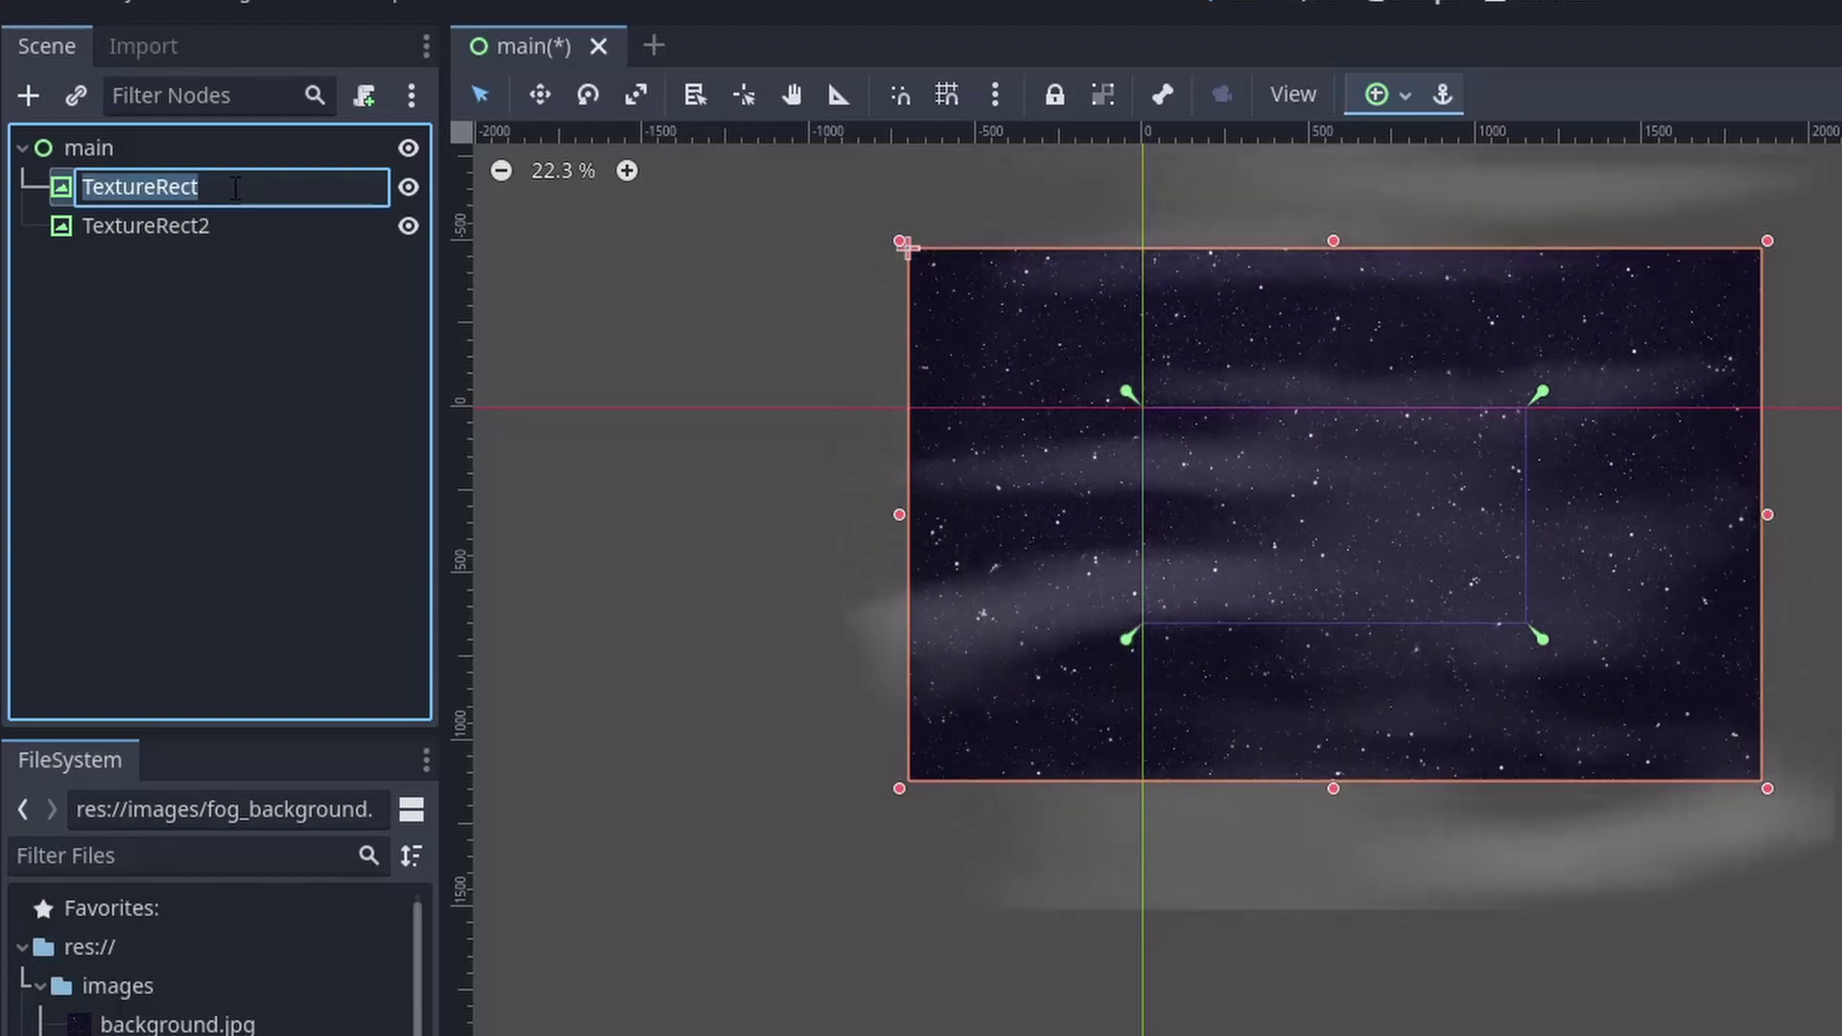
text(background)
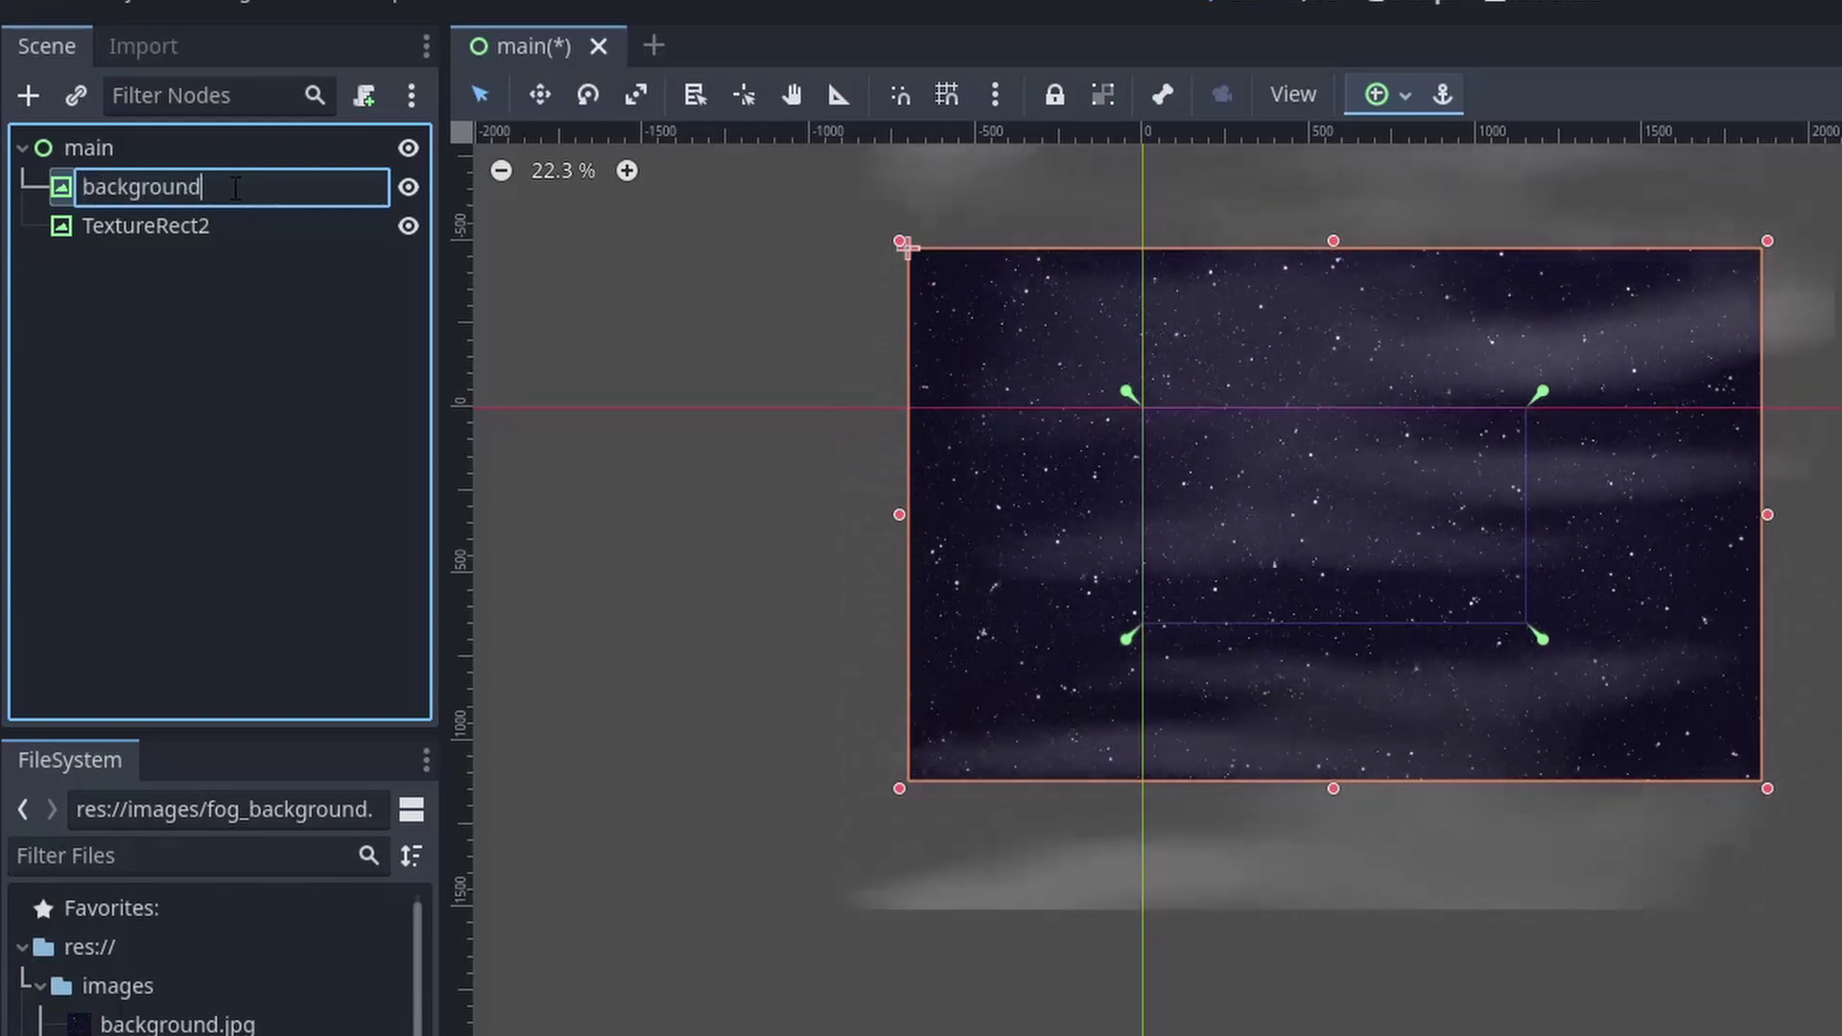
key(Return)
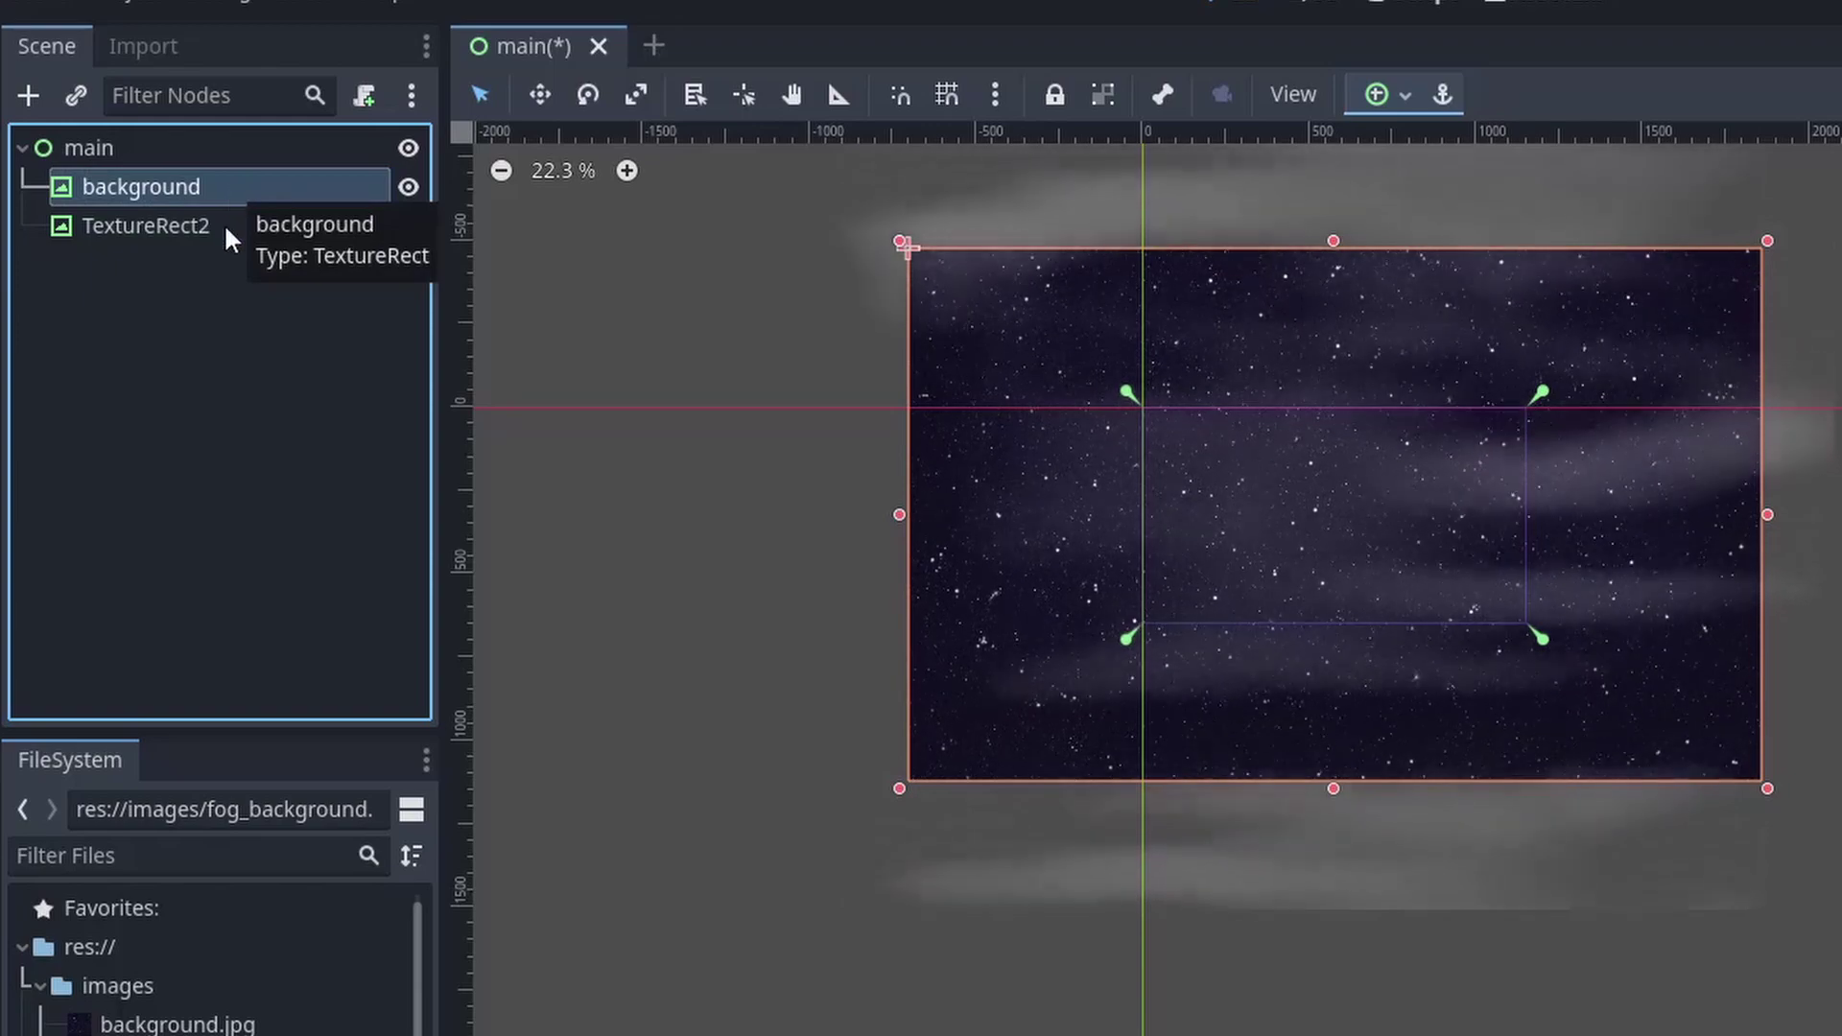
double_click(222, 225)
text(fog)
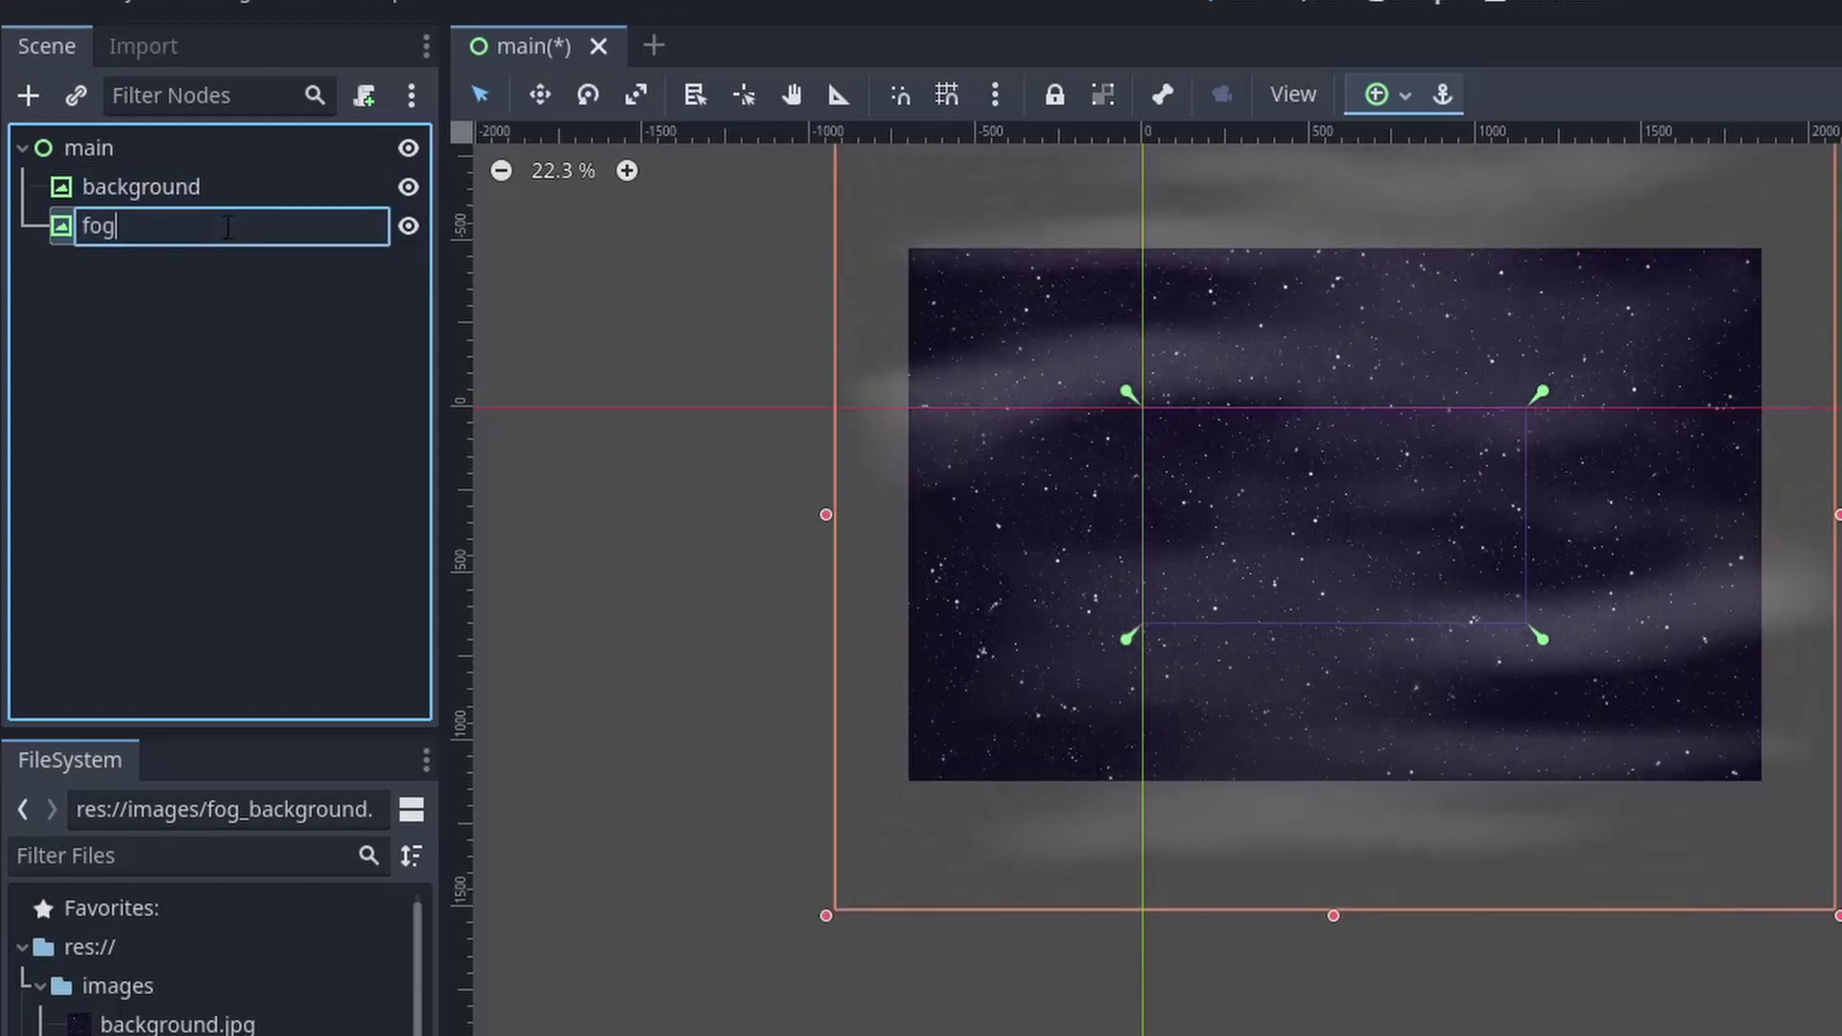
key(Escape)
text(fog)
key(Return)
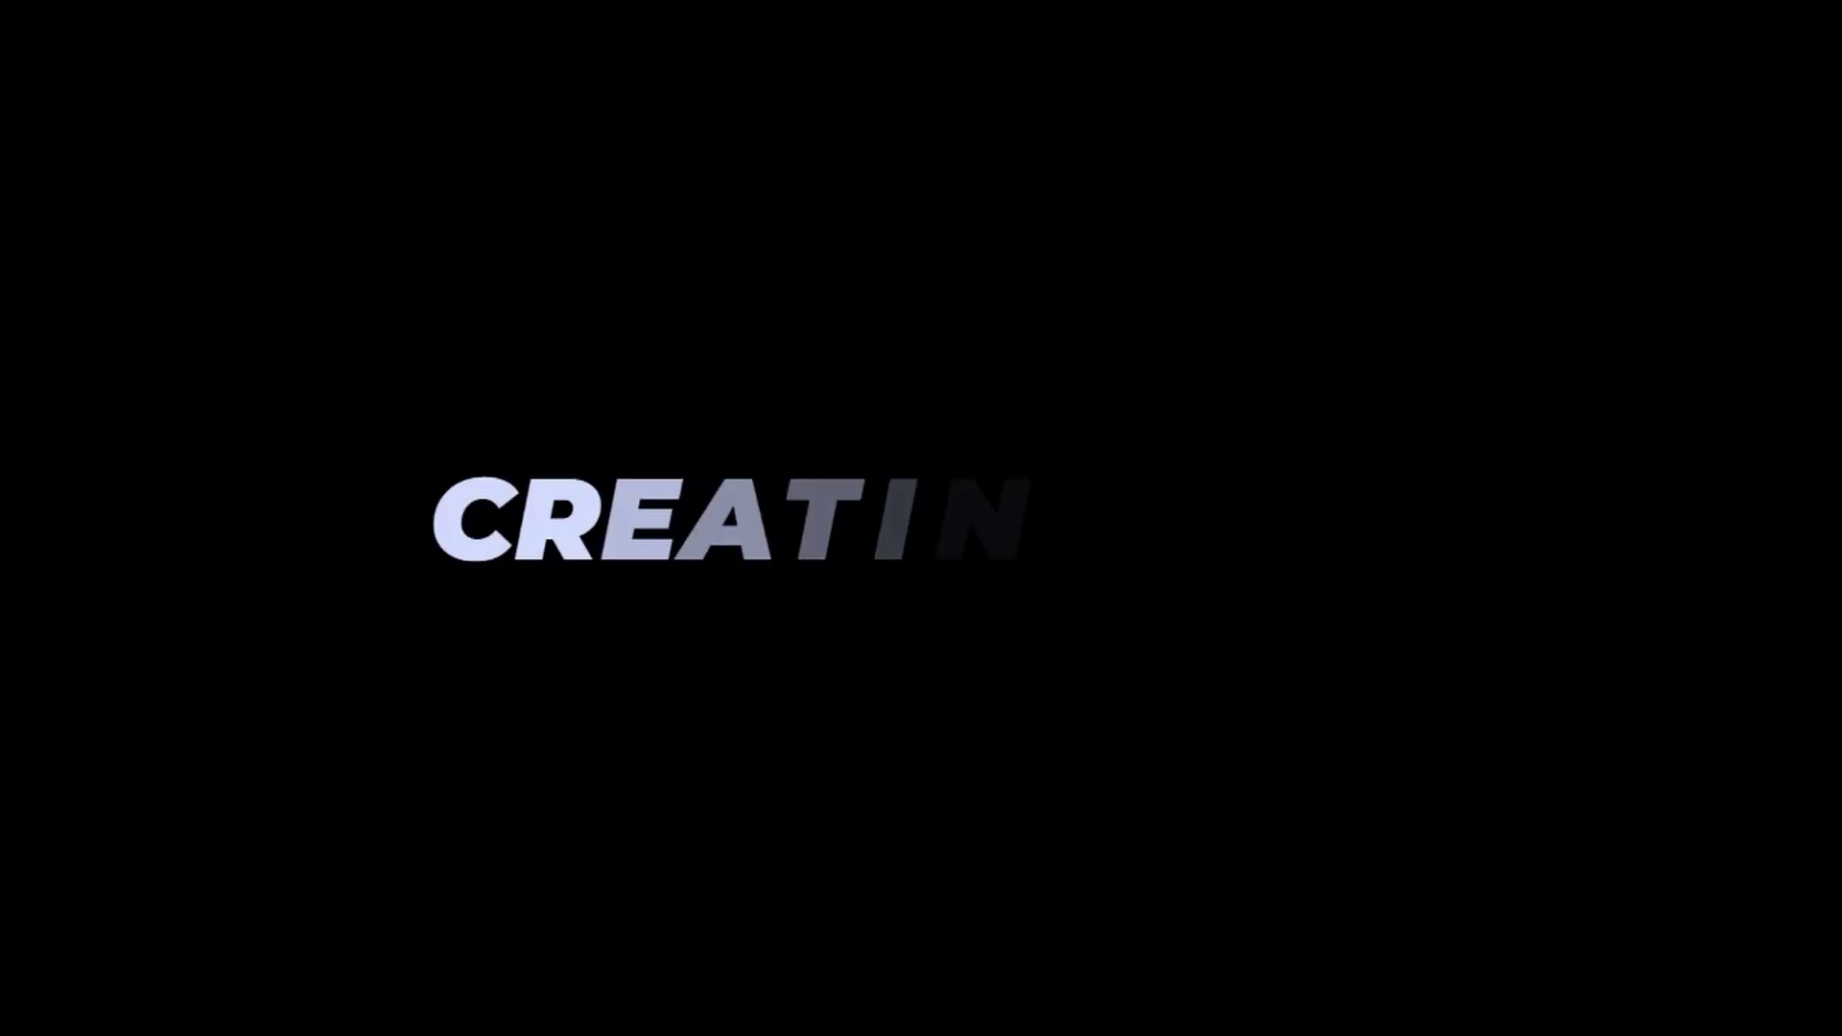
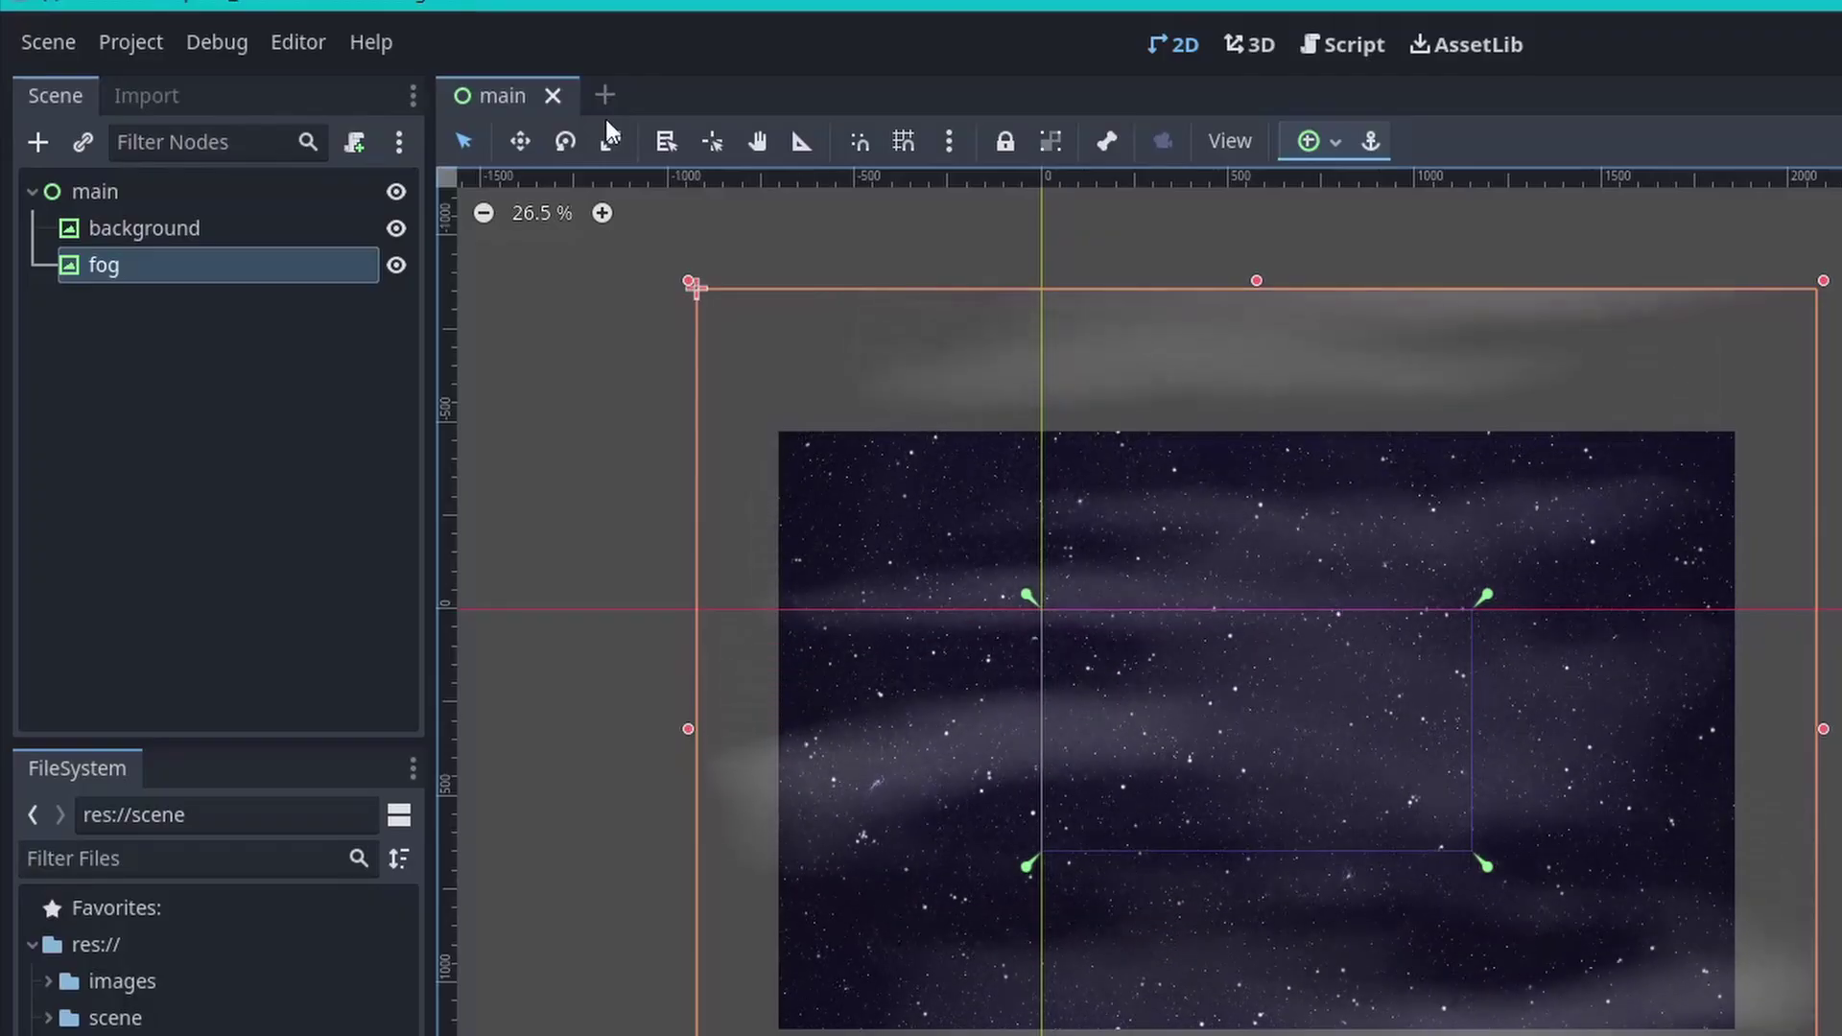
Step: Create a new scene with a CharacterBody2D as its root node
click(605, 96)
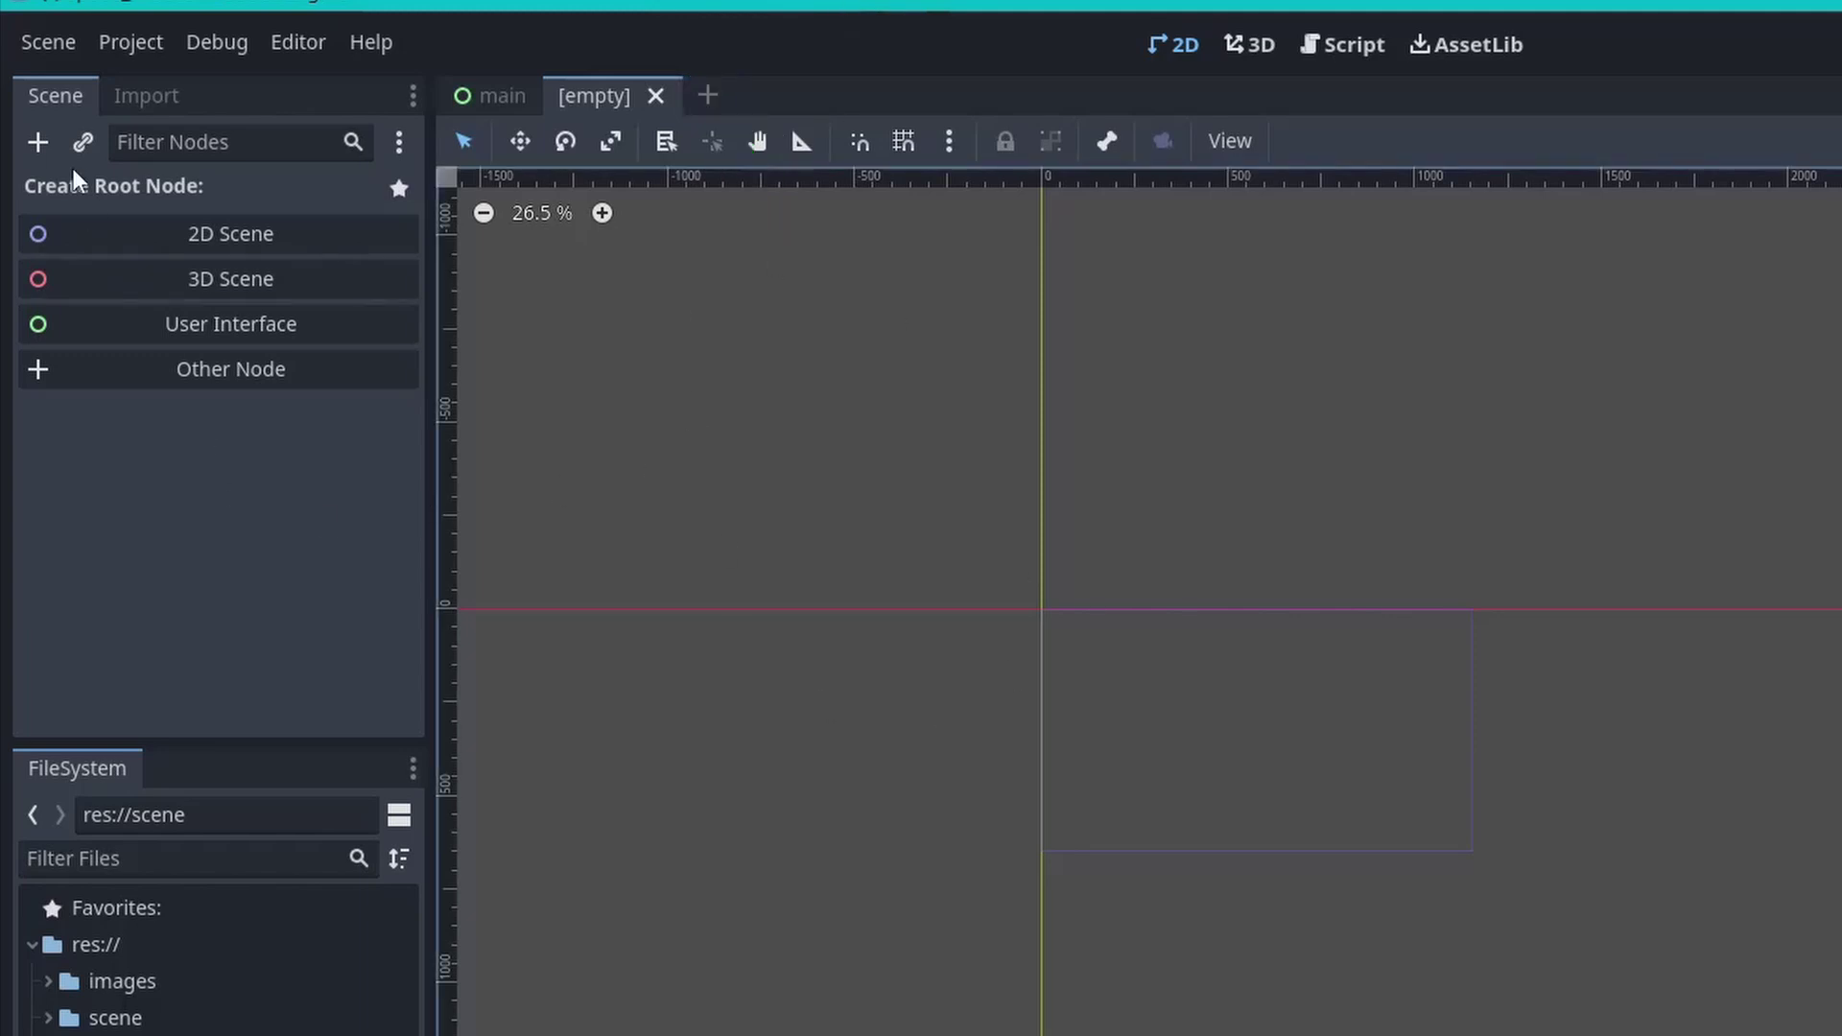
click(39, 143)
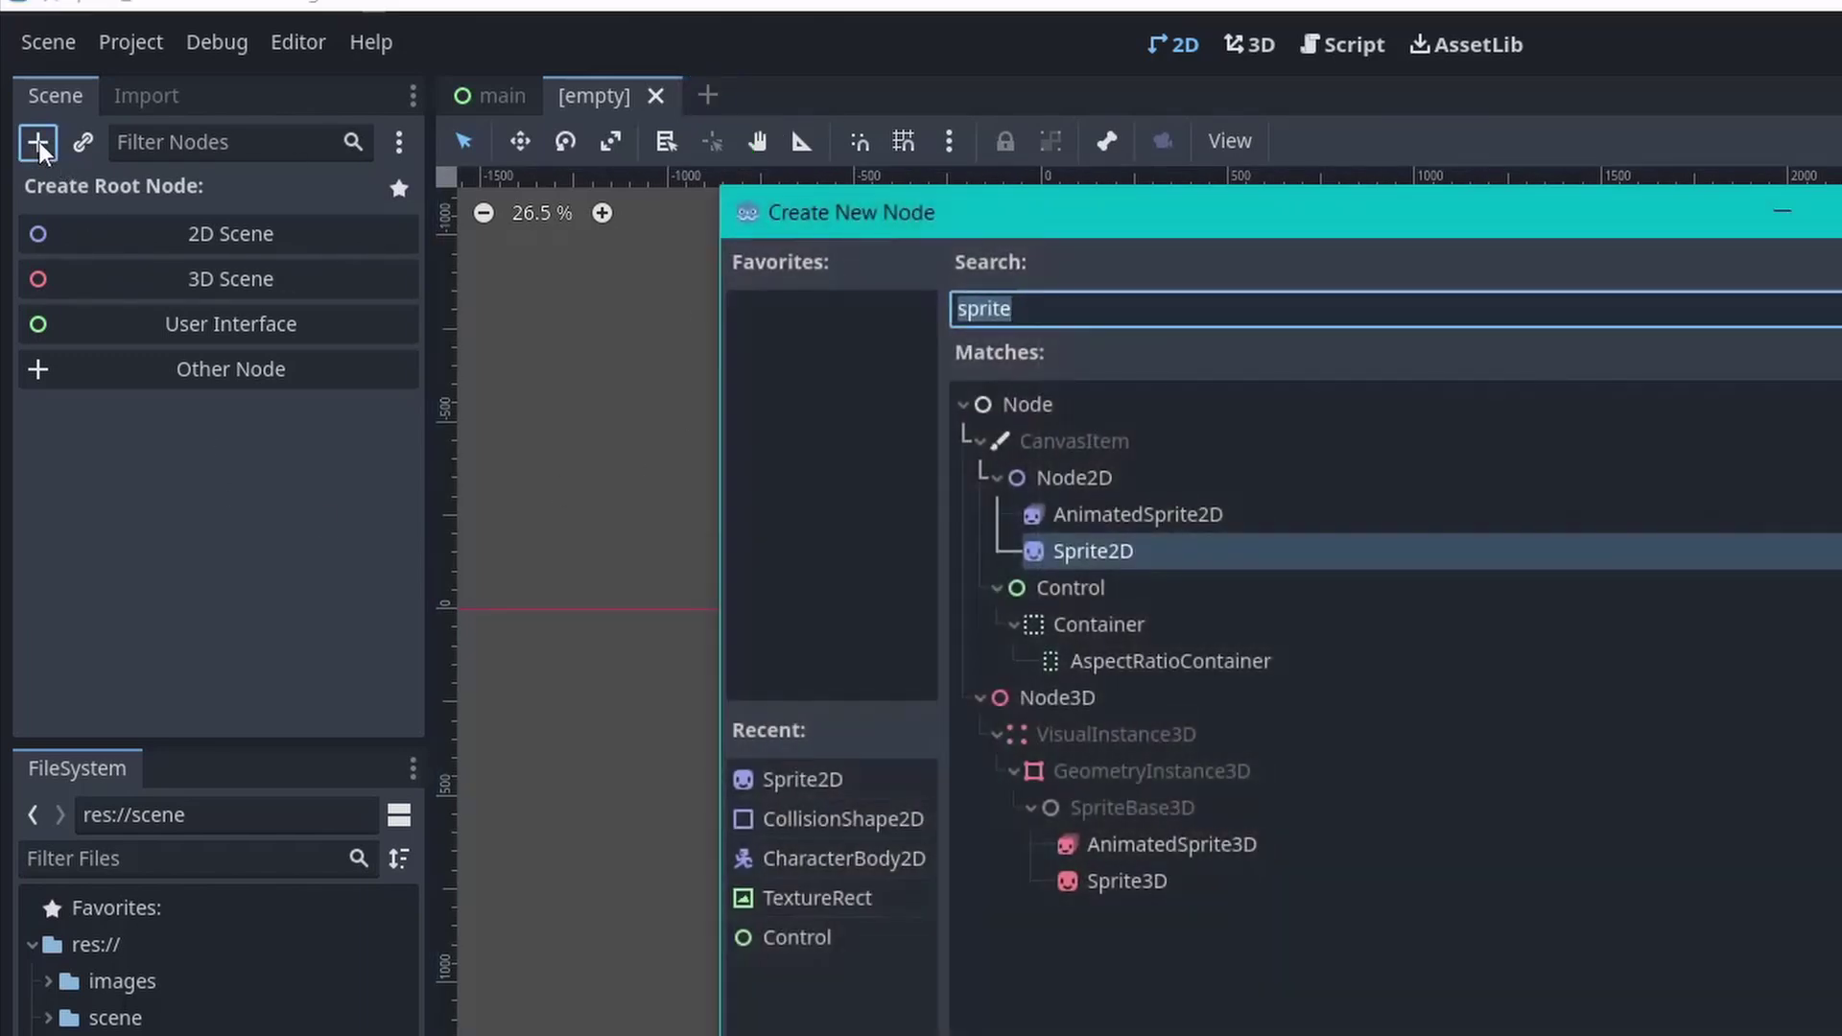
text(chara)
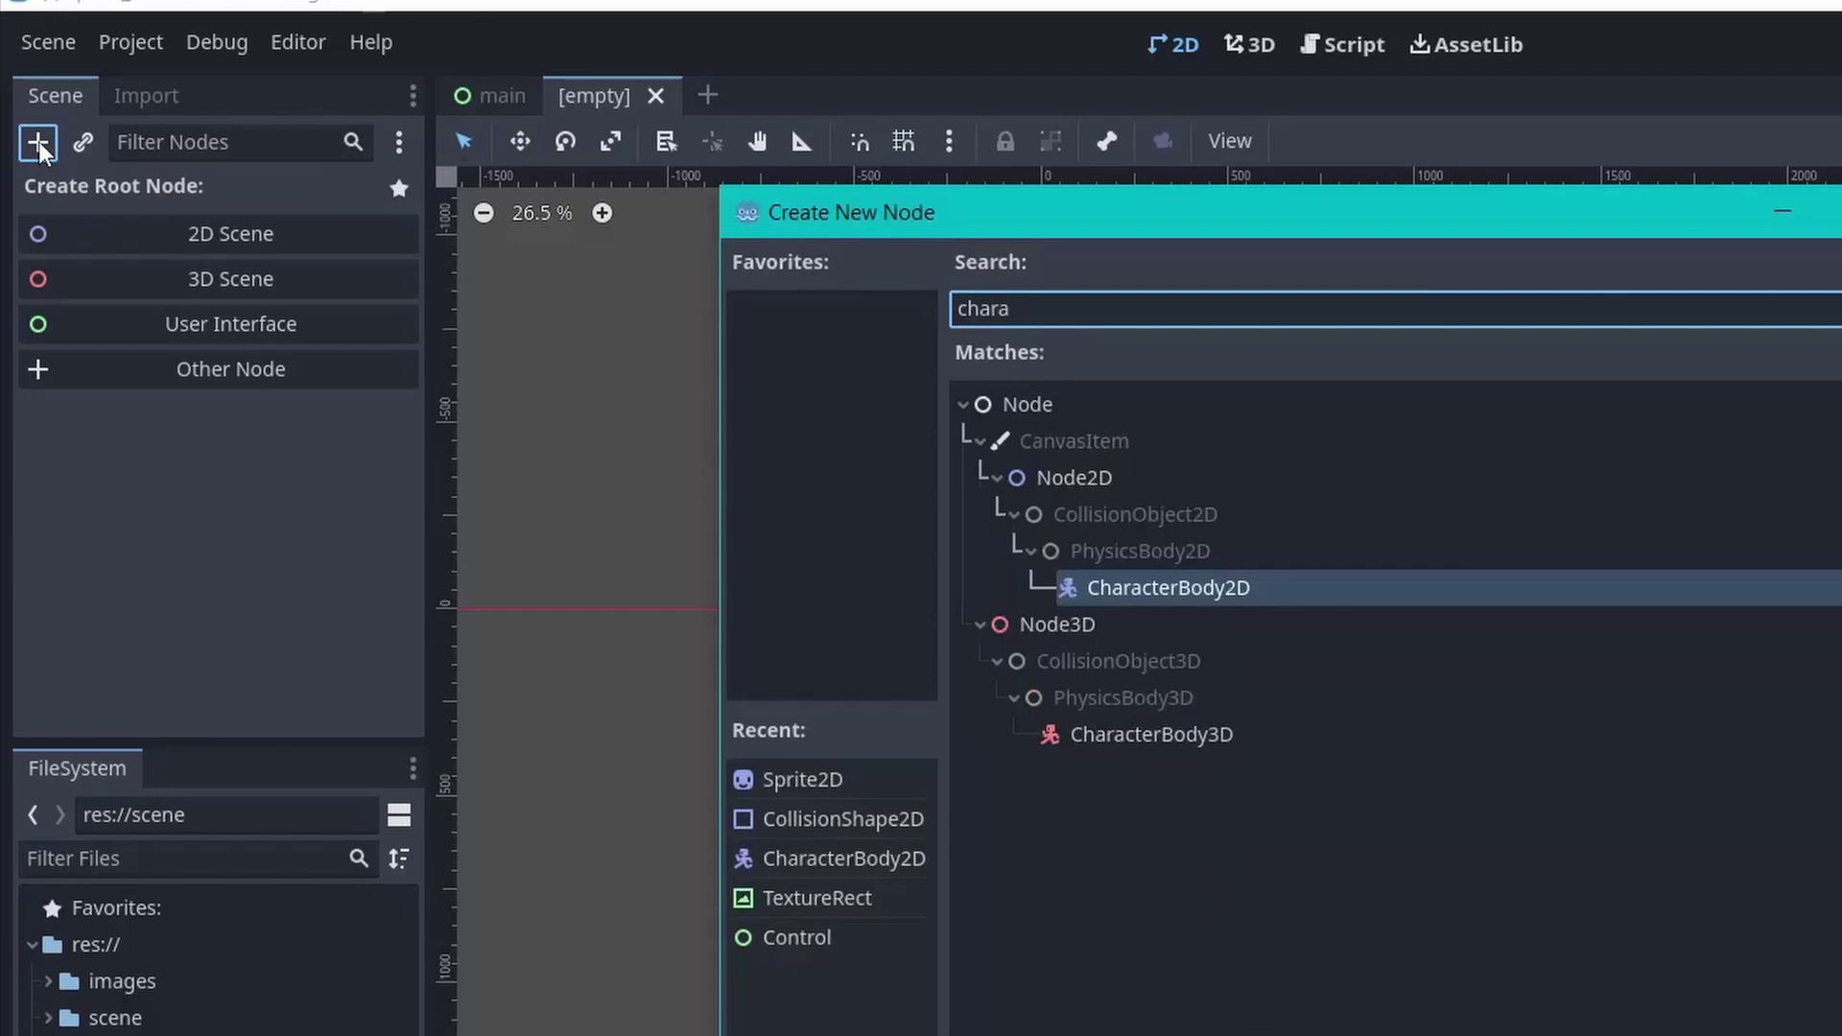
key(Return)
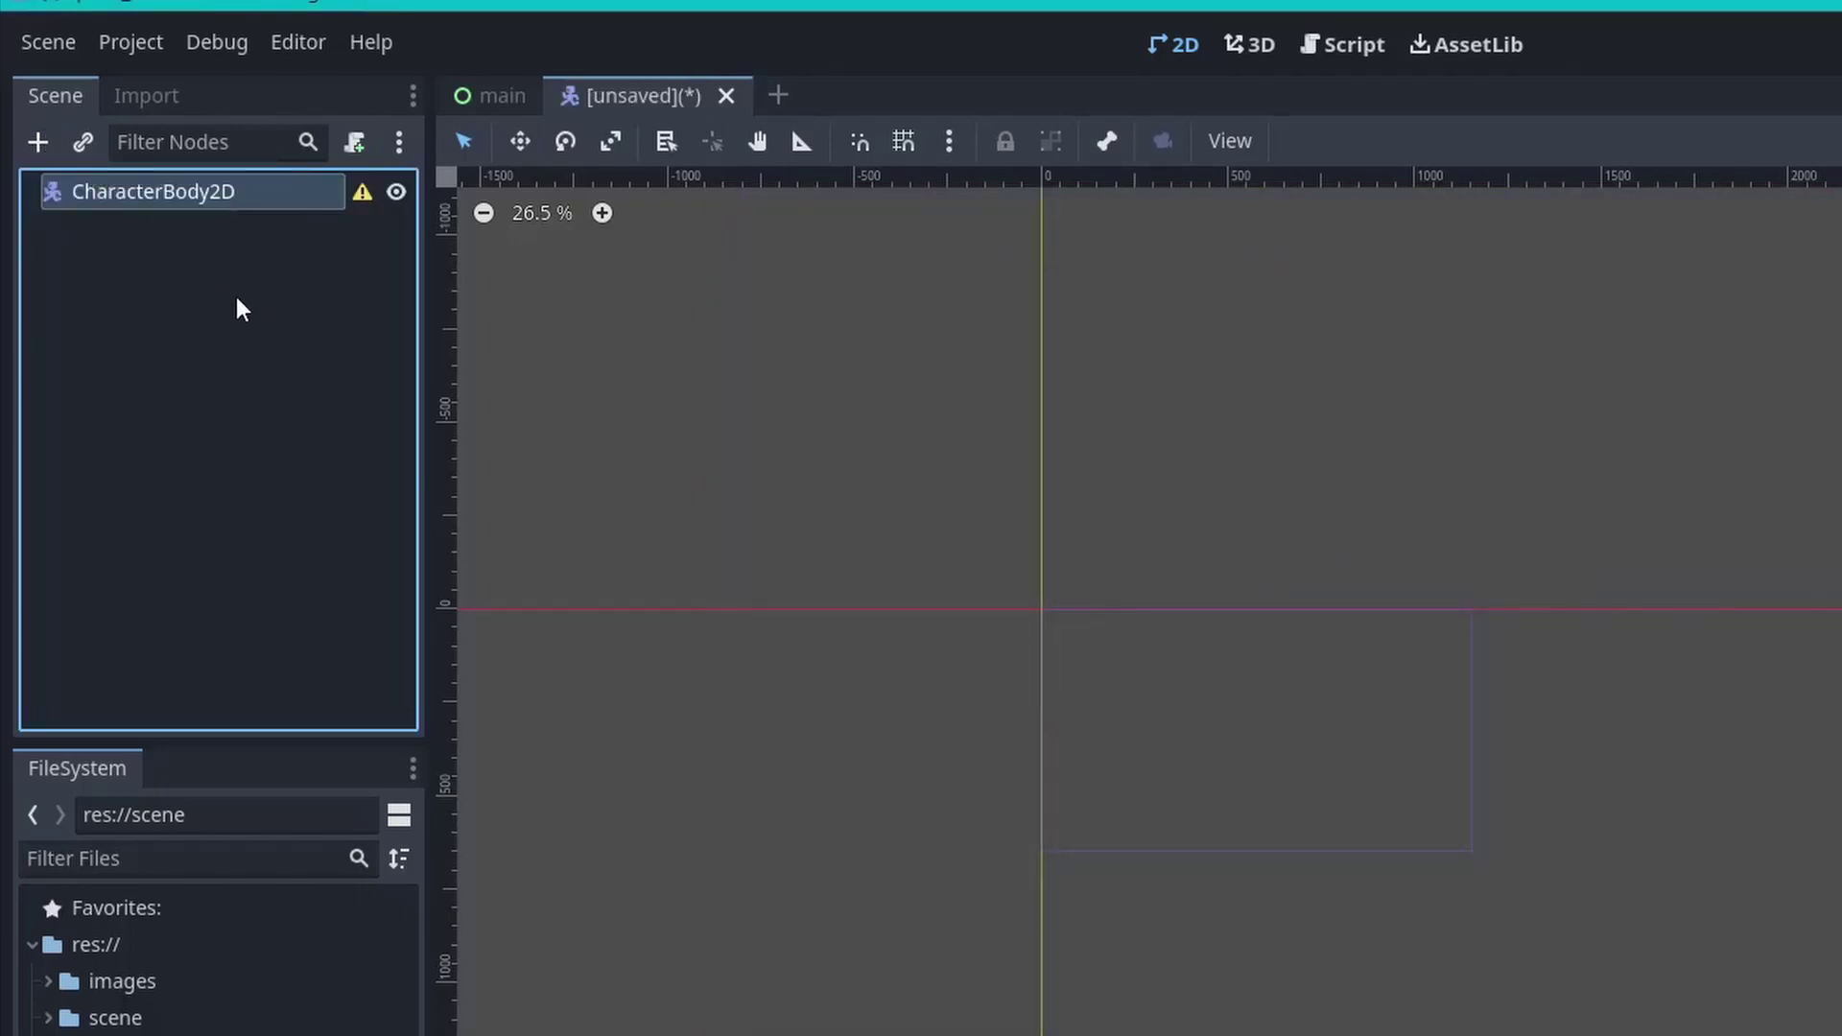
Step: Add a CollisionShape2D node and a Sprite2D node as children of the CharacterBody2D root
key(ctrl+a)
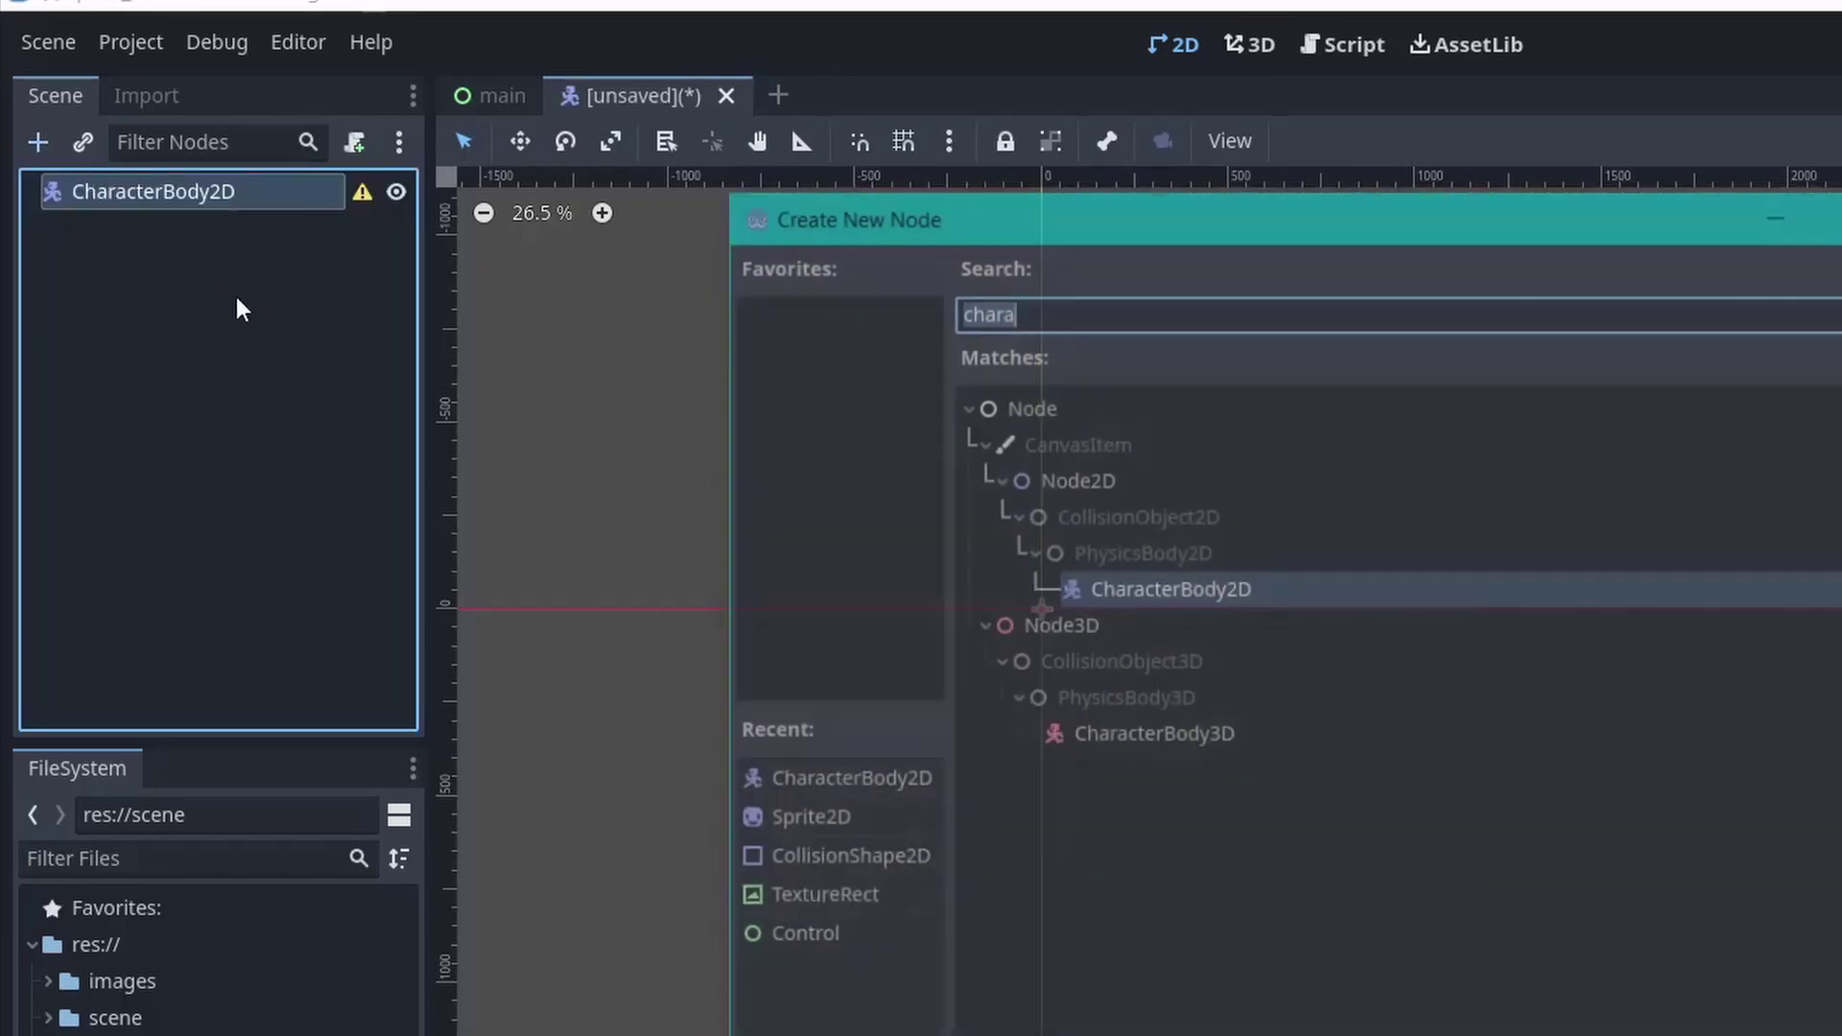
text(colis)
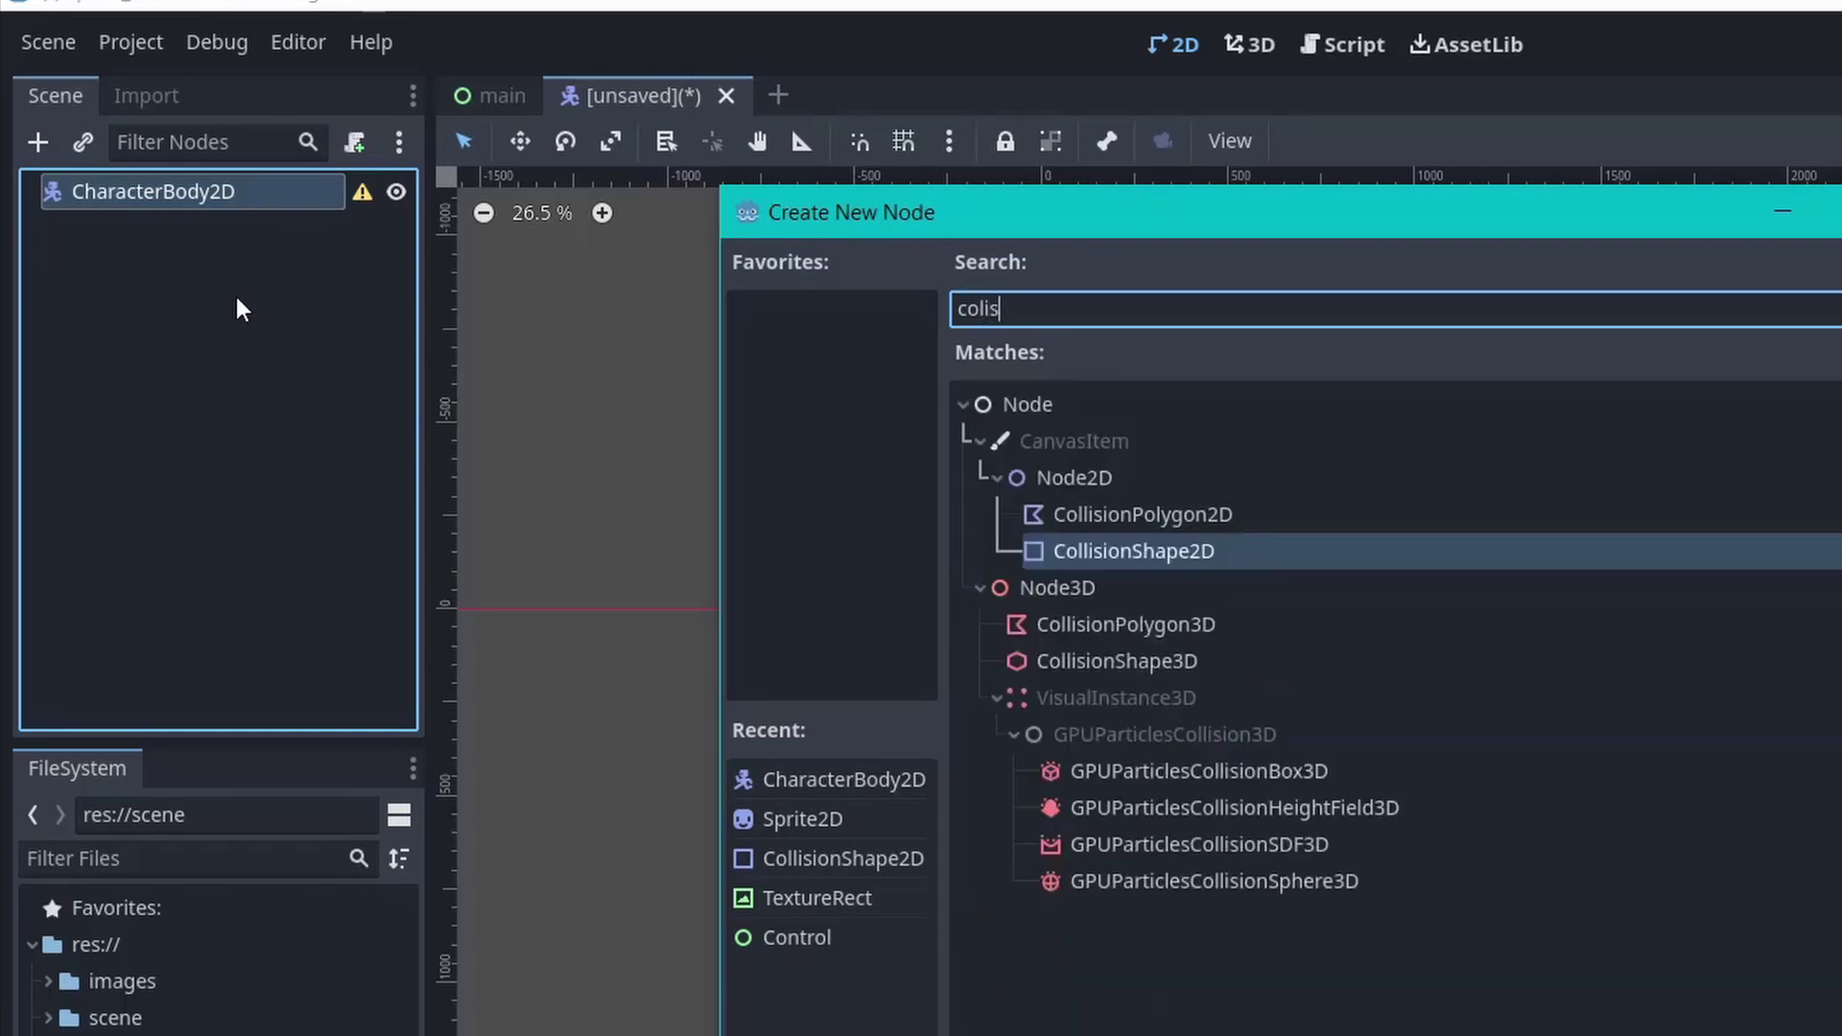
key(Return)
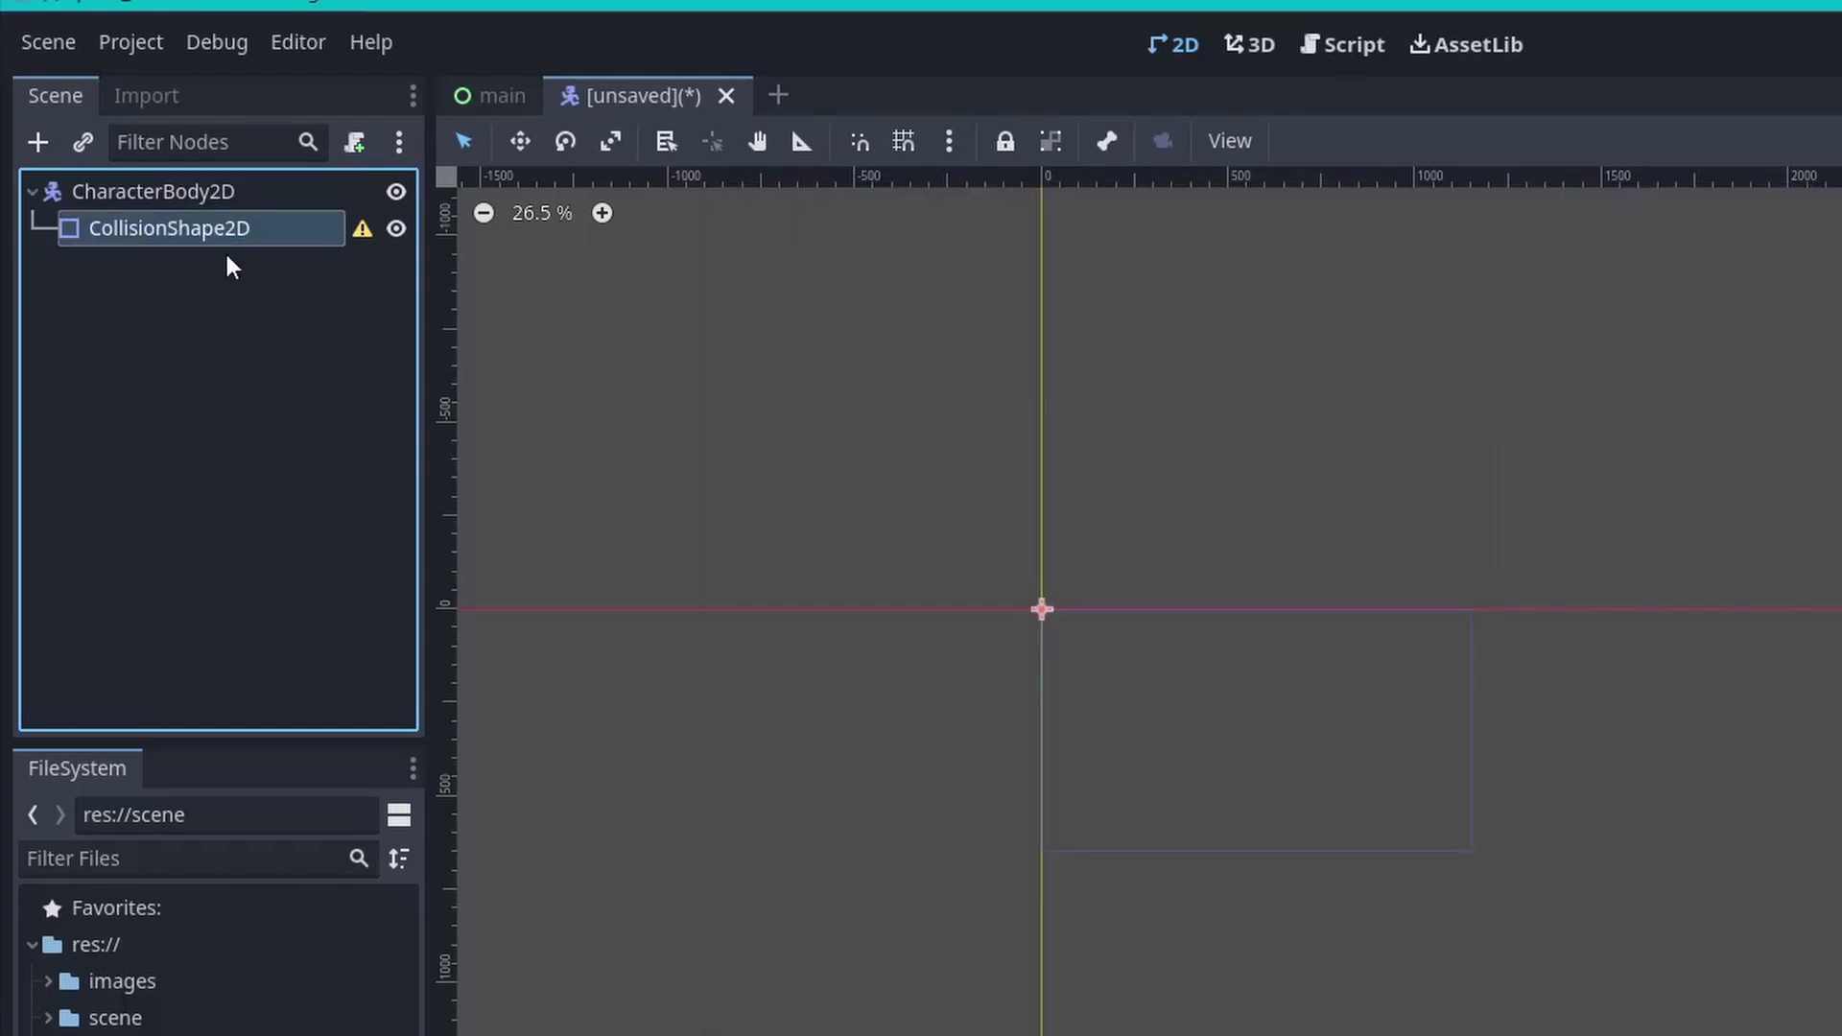
click(230, 188)
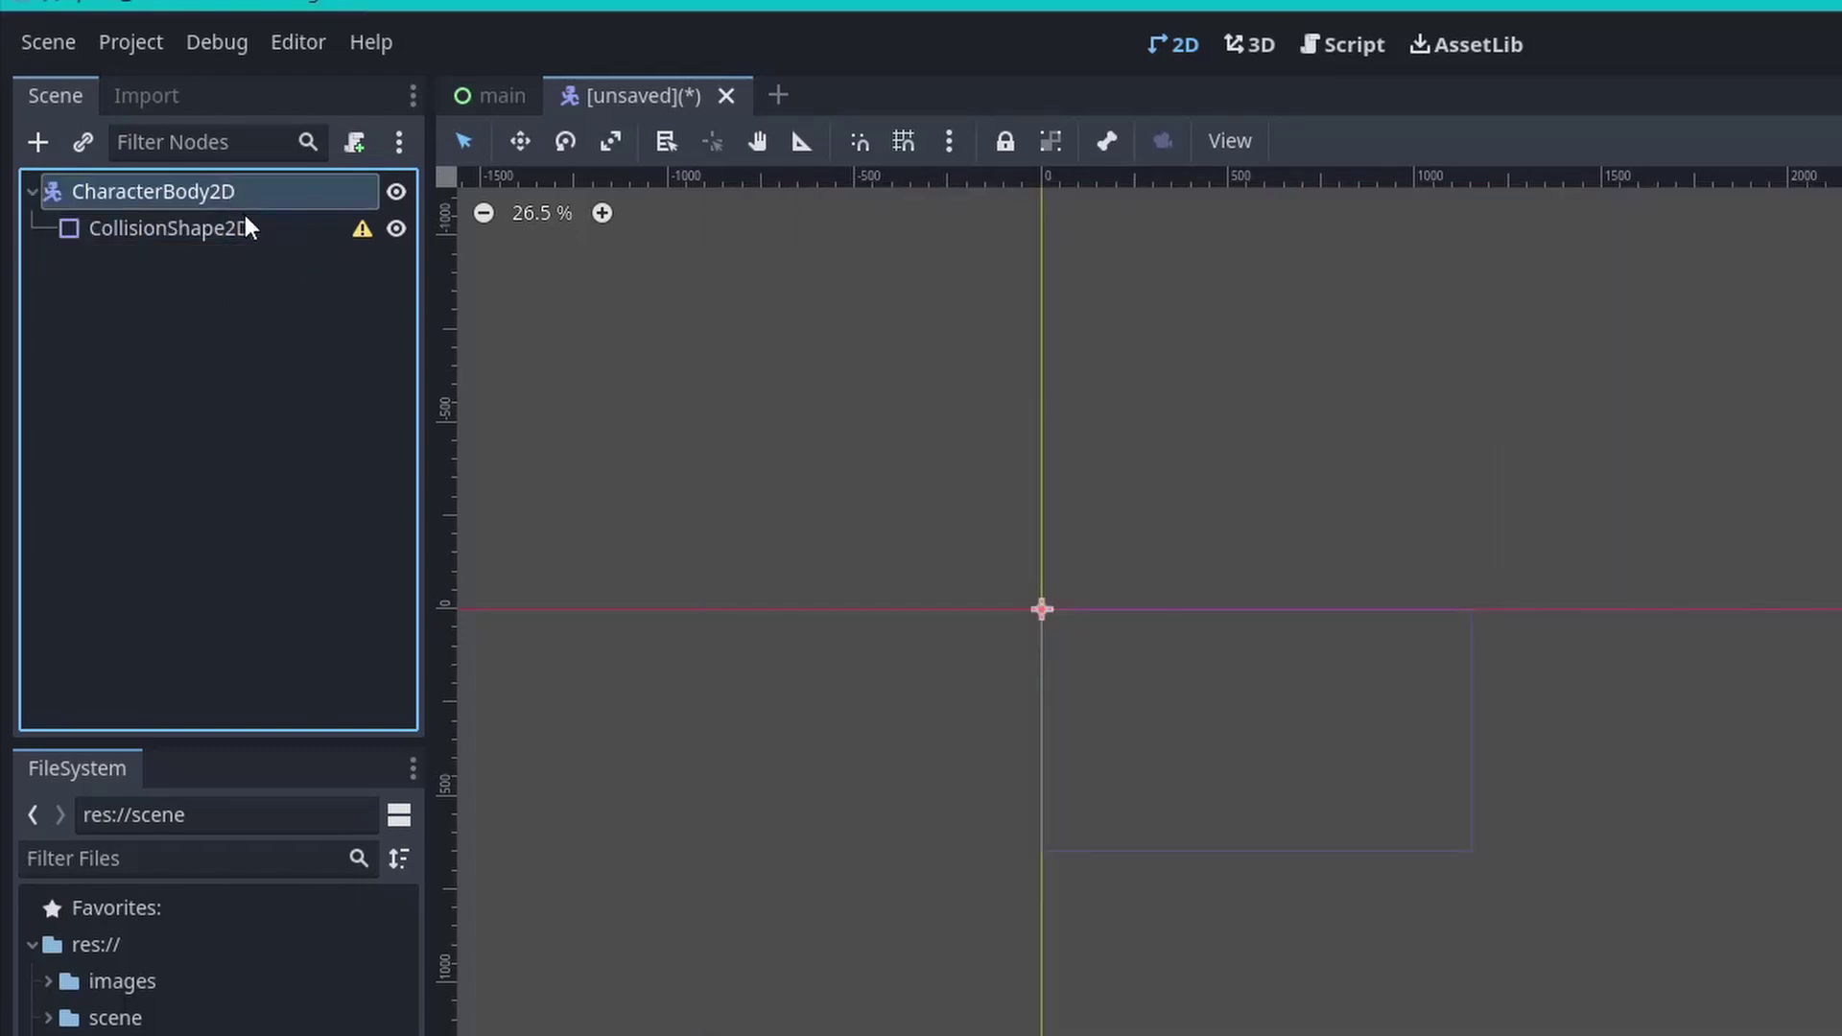
key(ctrl+a)
text(sprite)
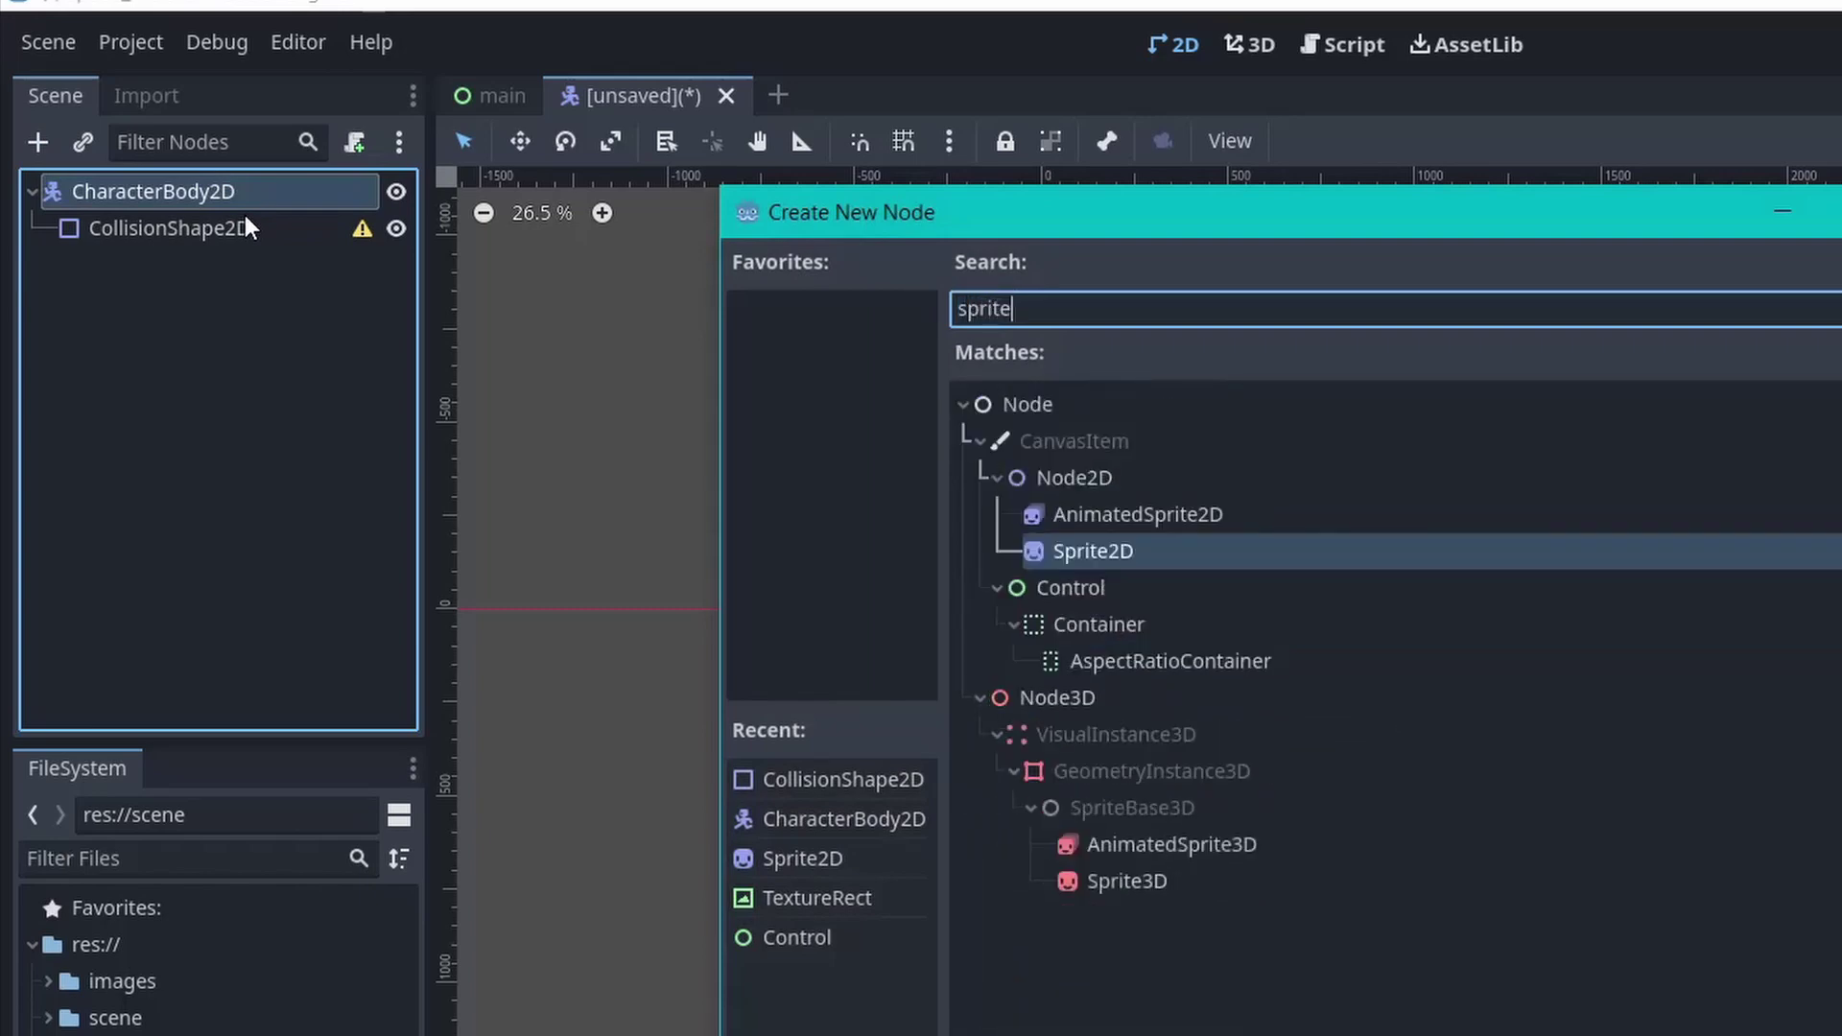
key(Return)
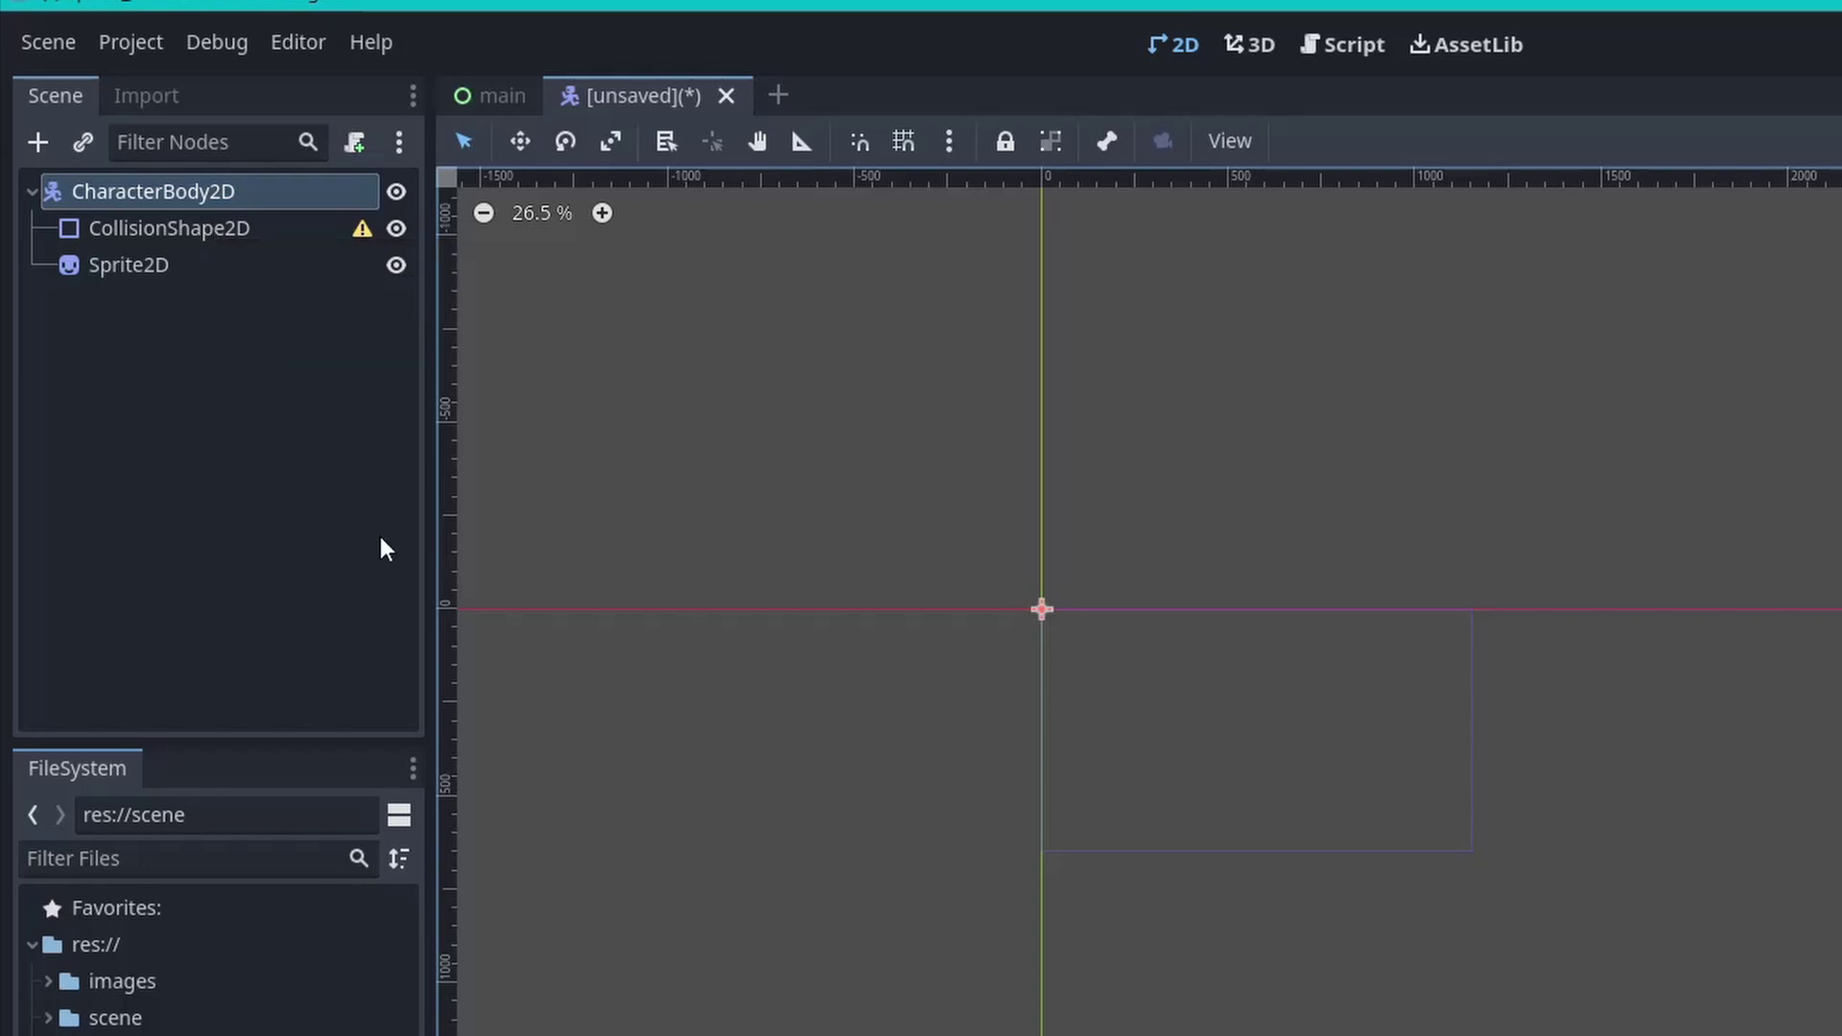
Step: Assign player.png from the images folder as the Sprite2D node's texture
click(223, 261)
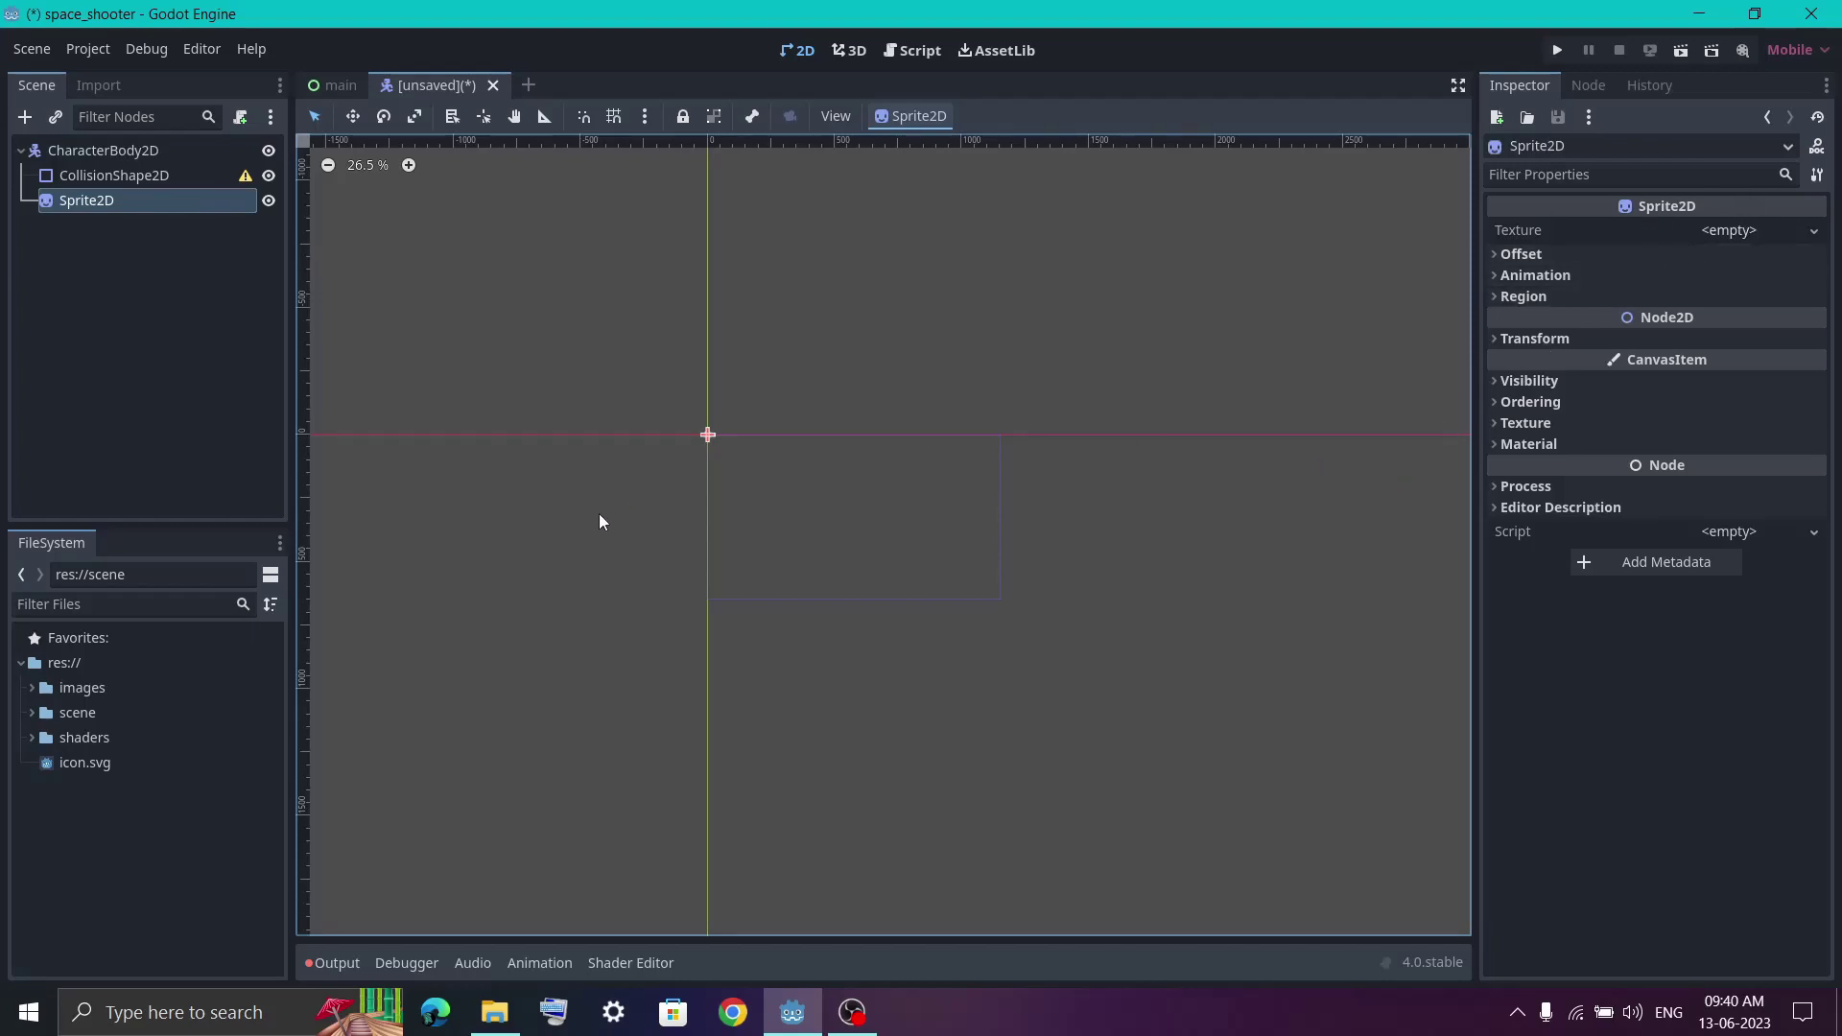
click(32, 687)
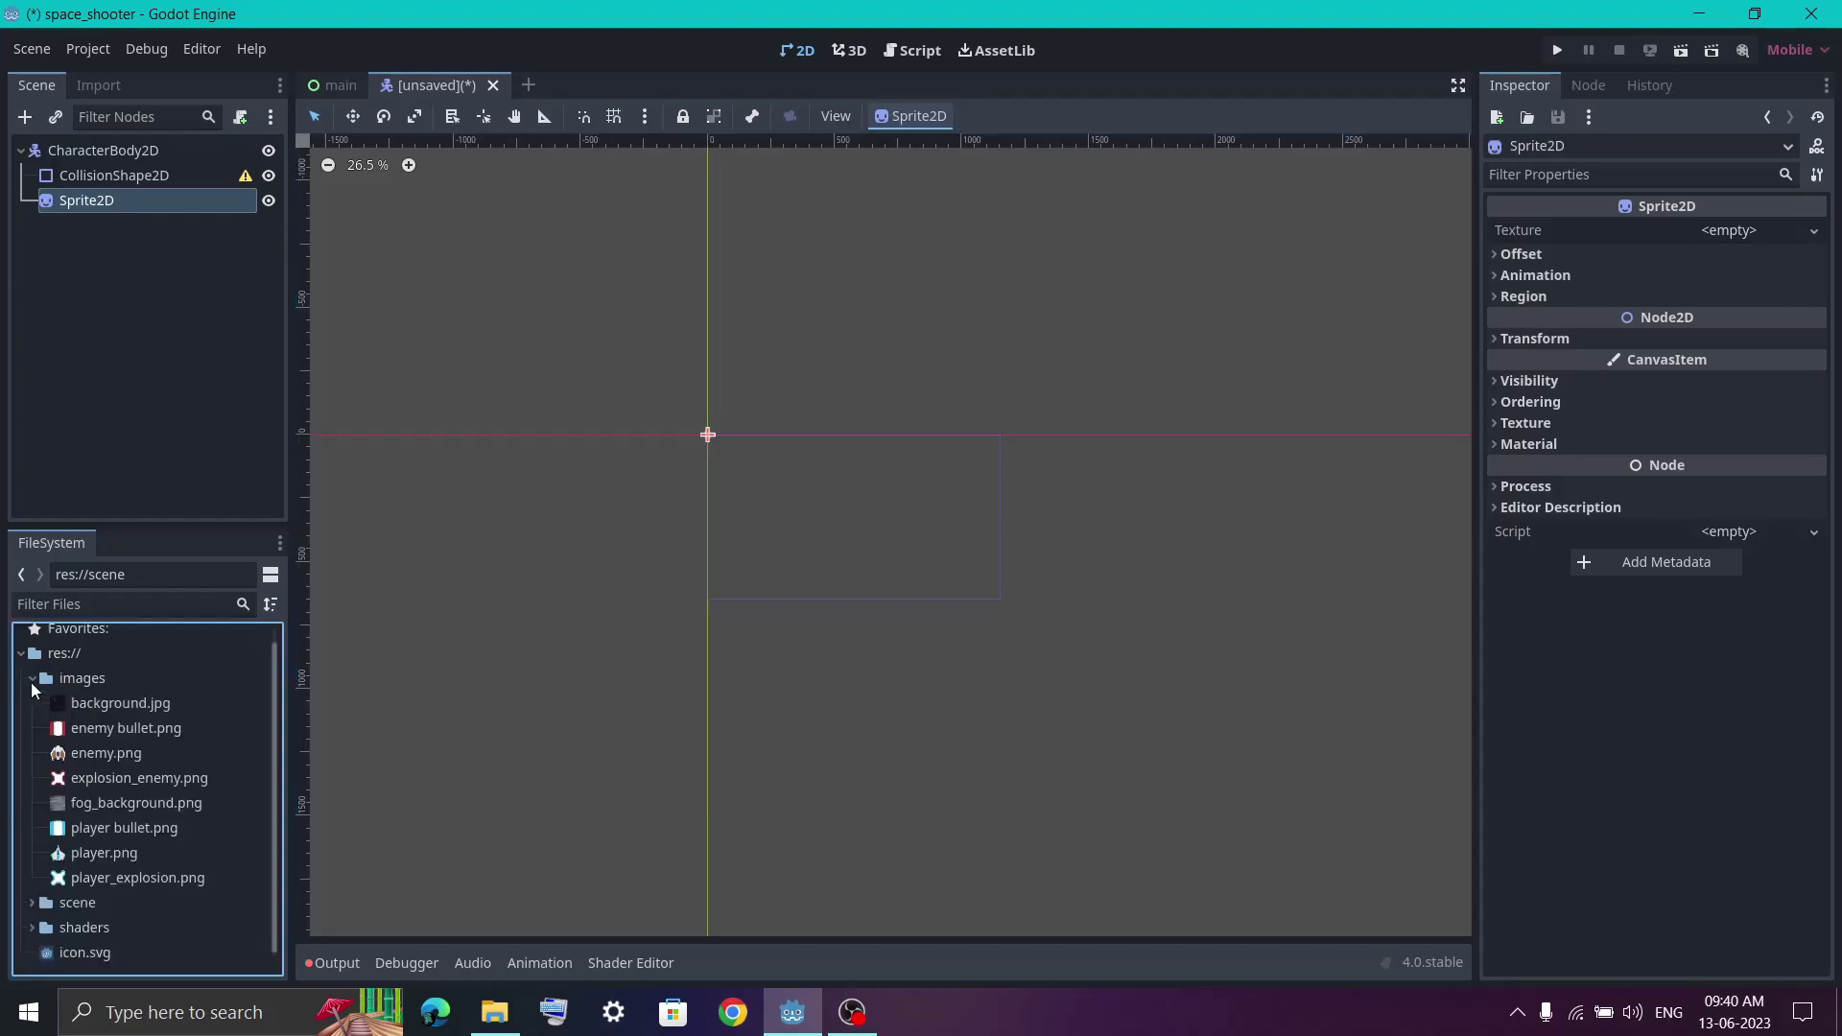
click(96, 856)
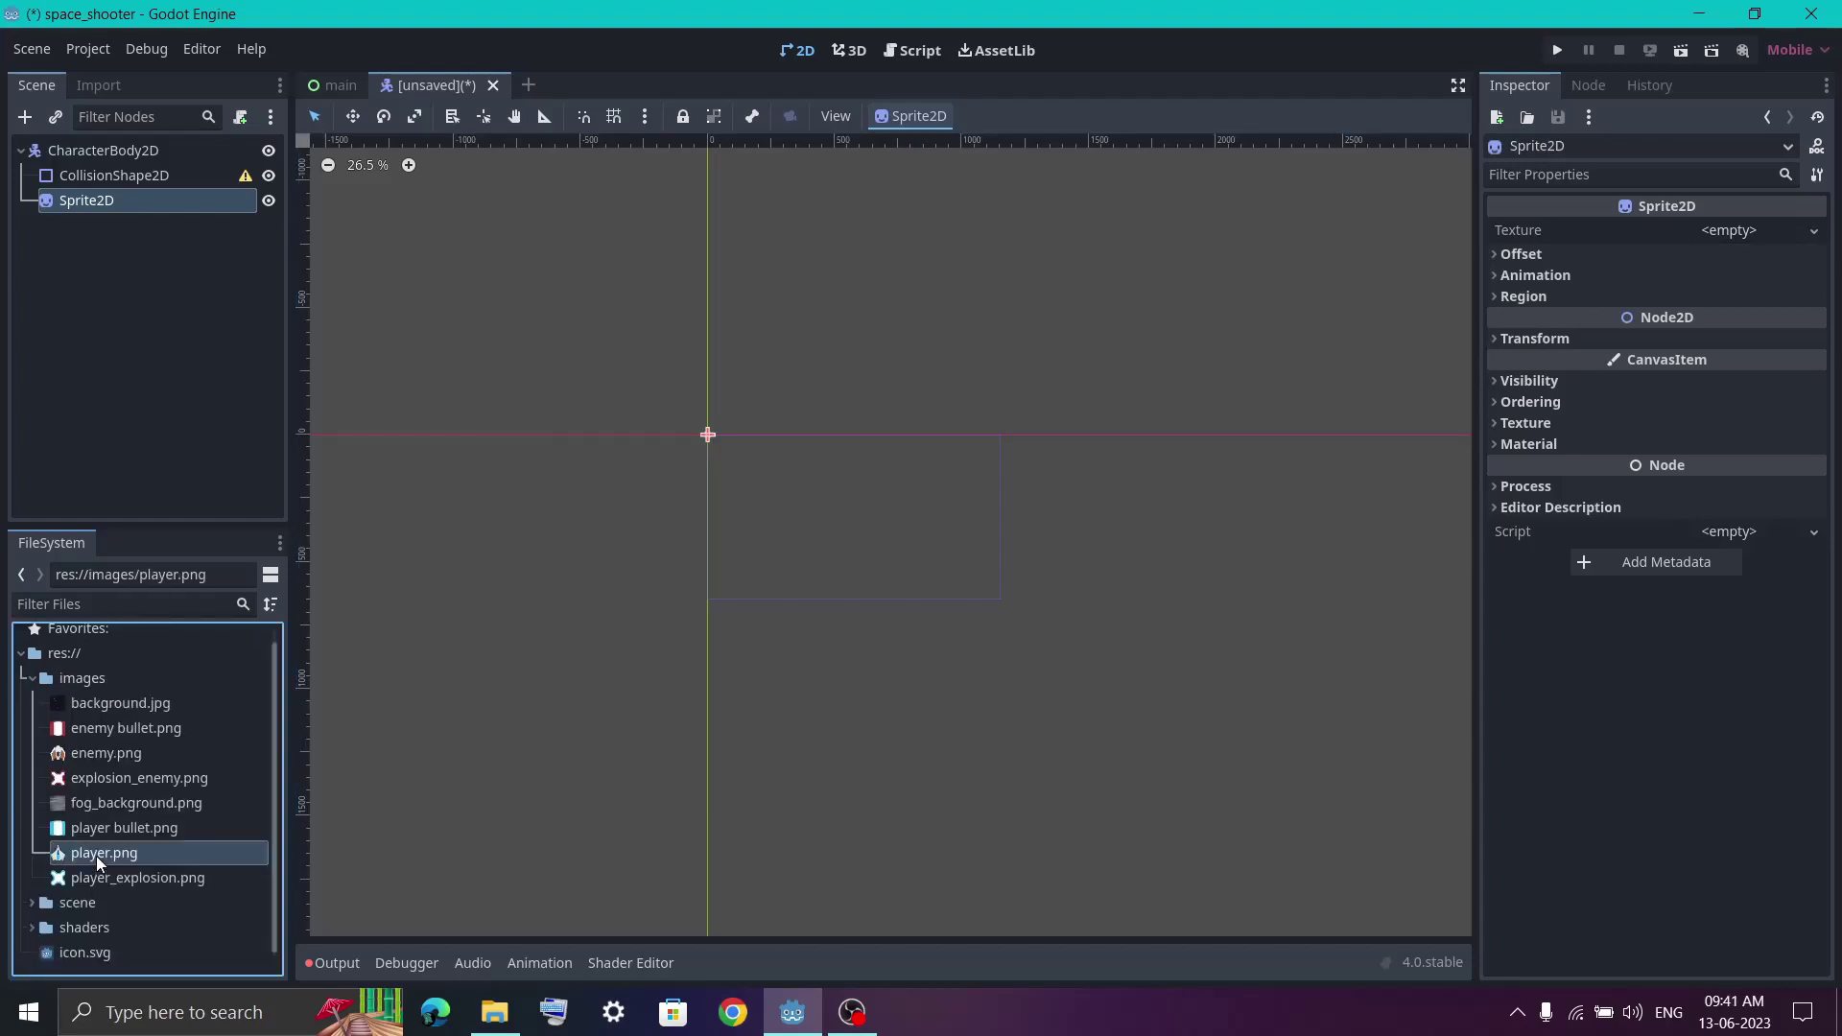
drag(106, 854, 1749, 242)
scroll(732, 433, up, 3)
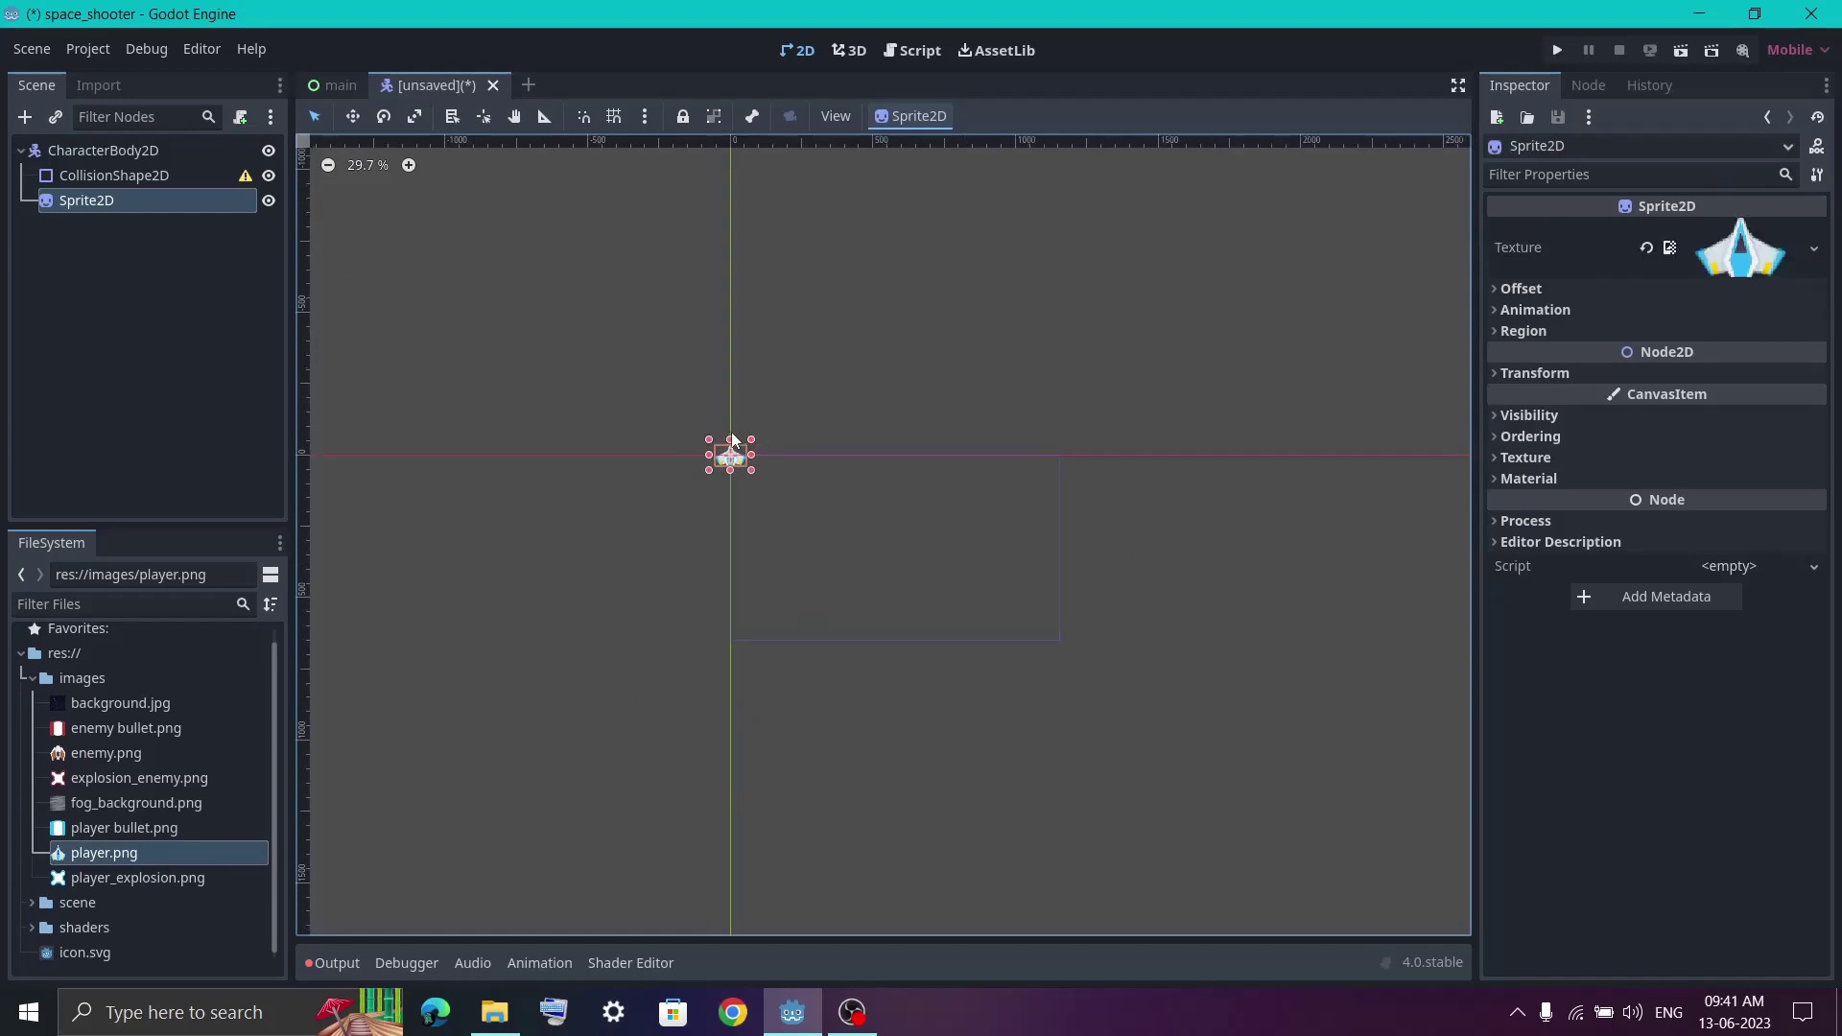
scroll(732, 432, up, 5)
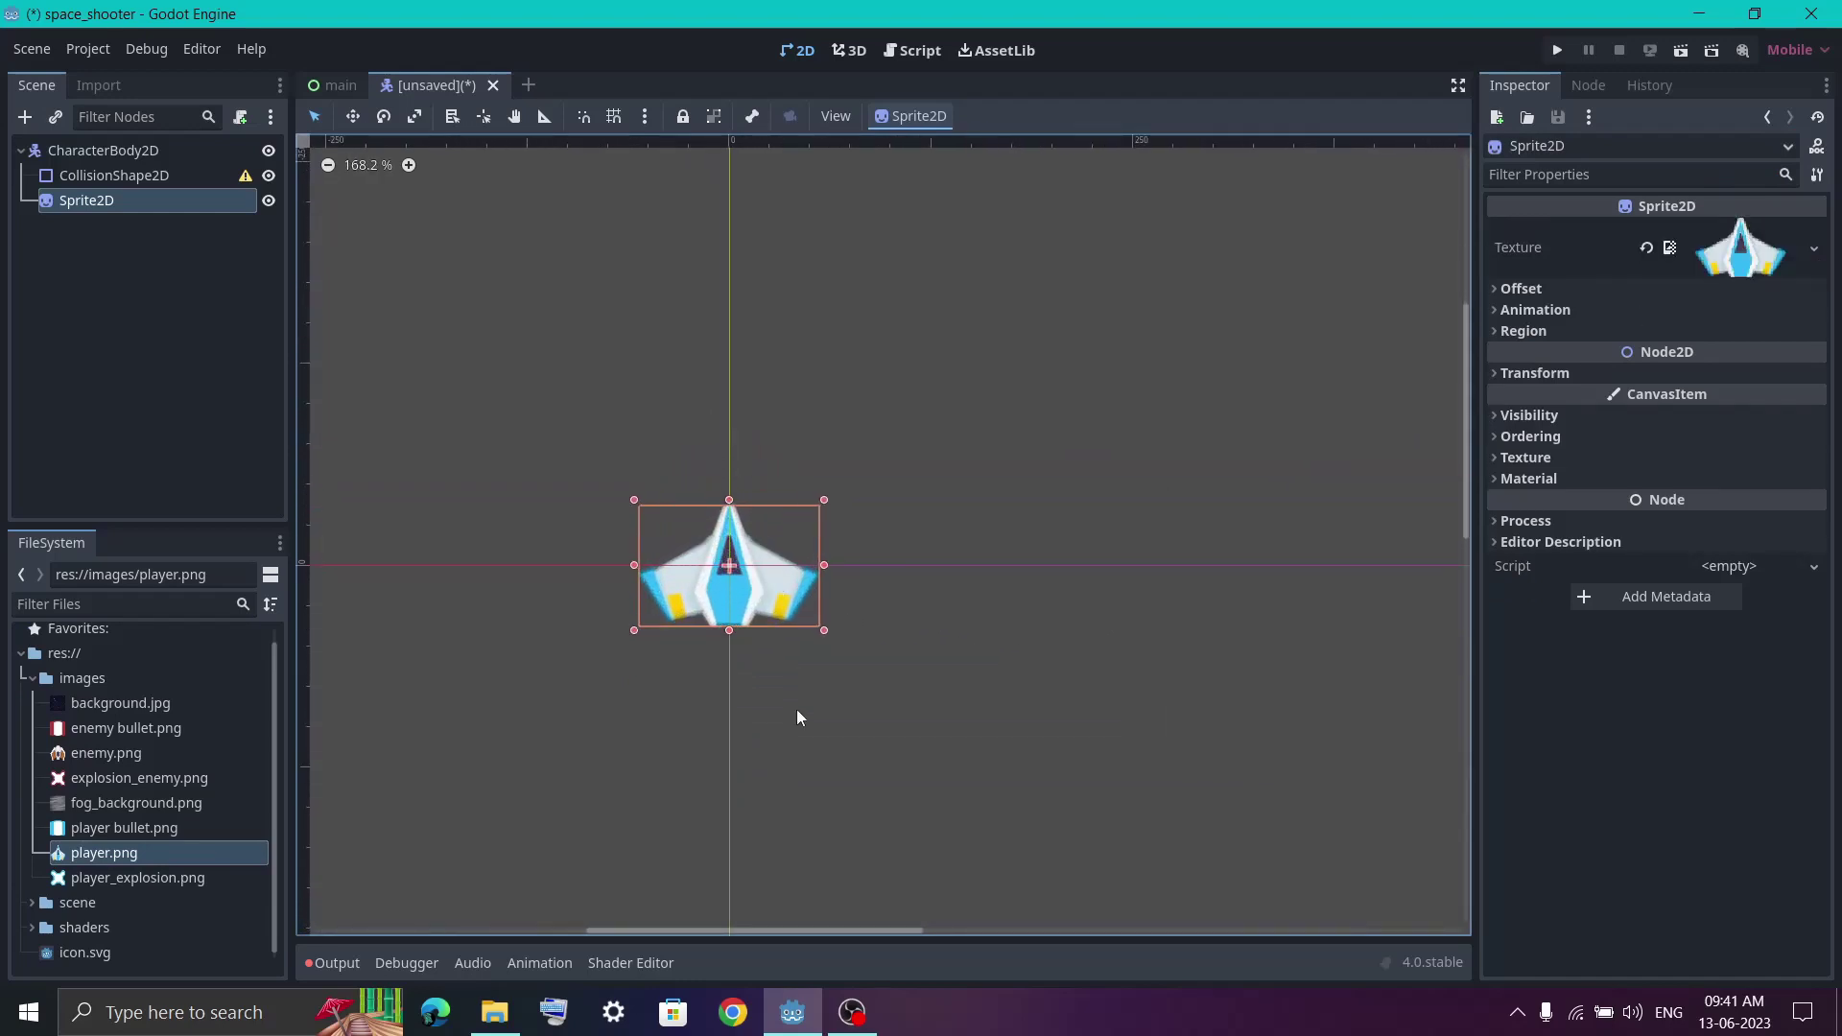
middle_drag(756, 706, 879, 648)
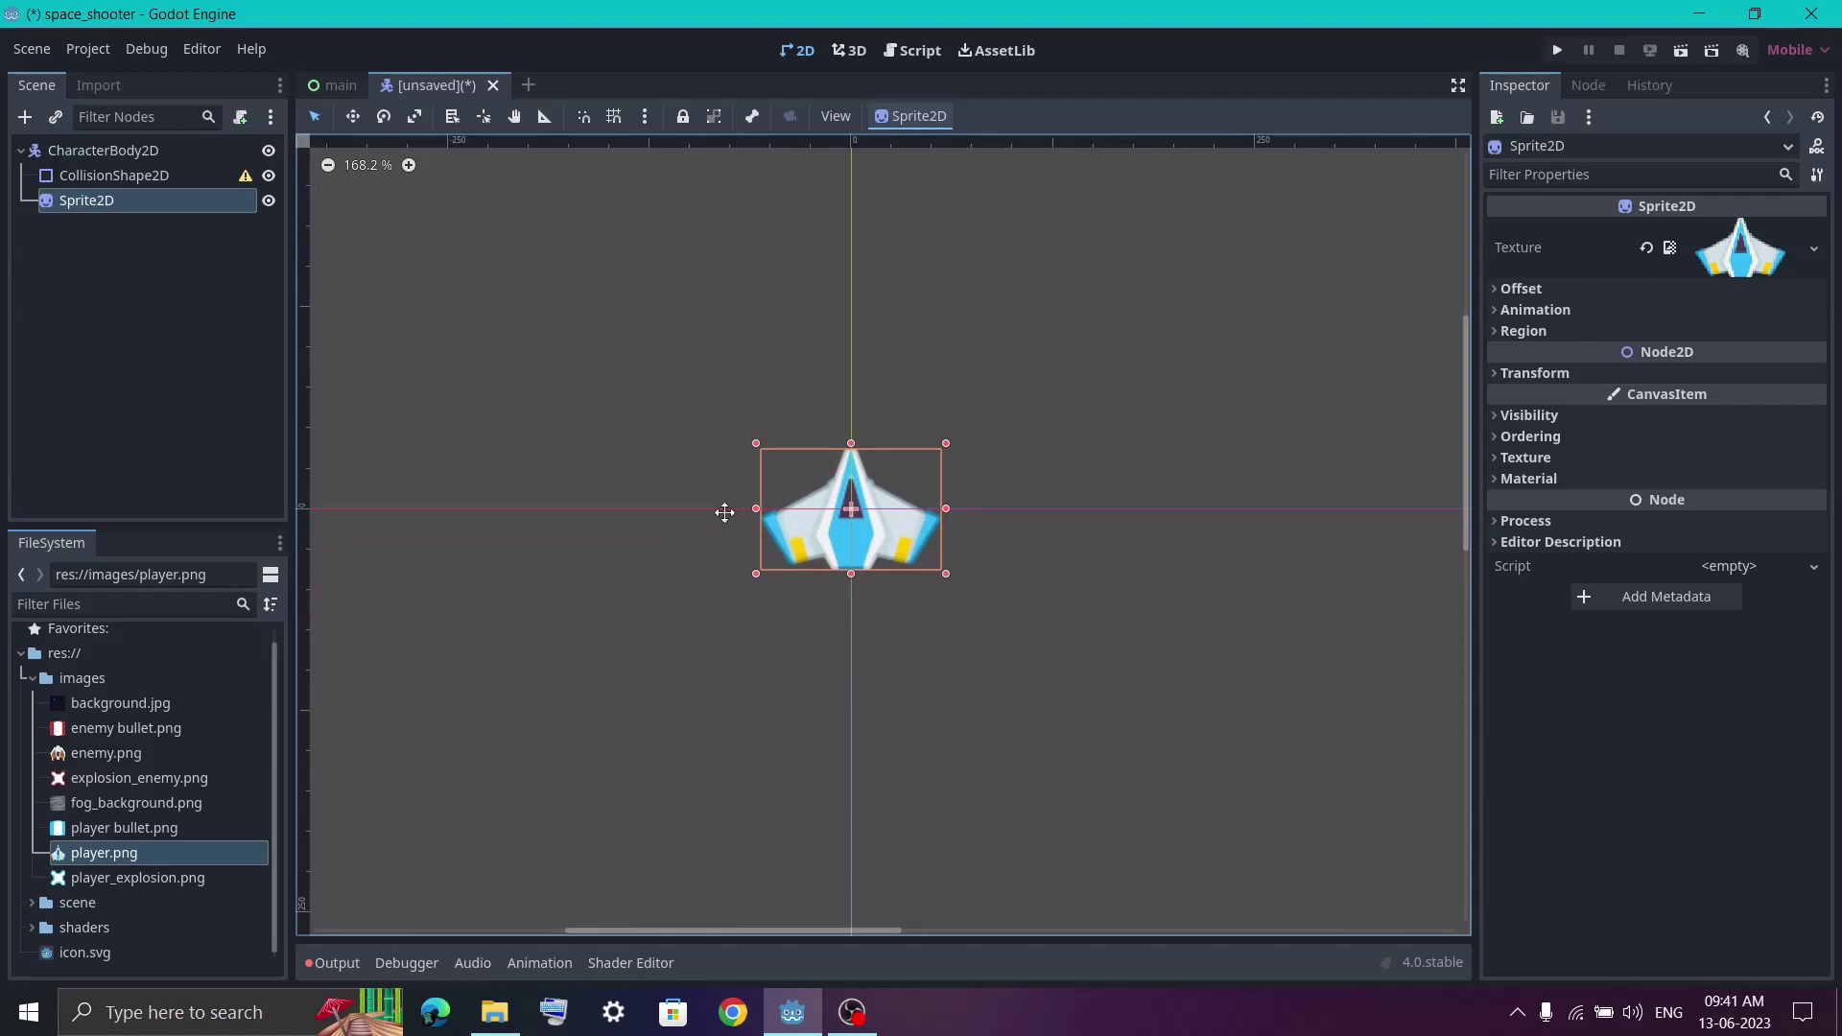
Step: Give CollisionShape2D a new CapsuleShape2D and place Sprite2D above CollisionShape2D in the scene tree
click(186, 172)
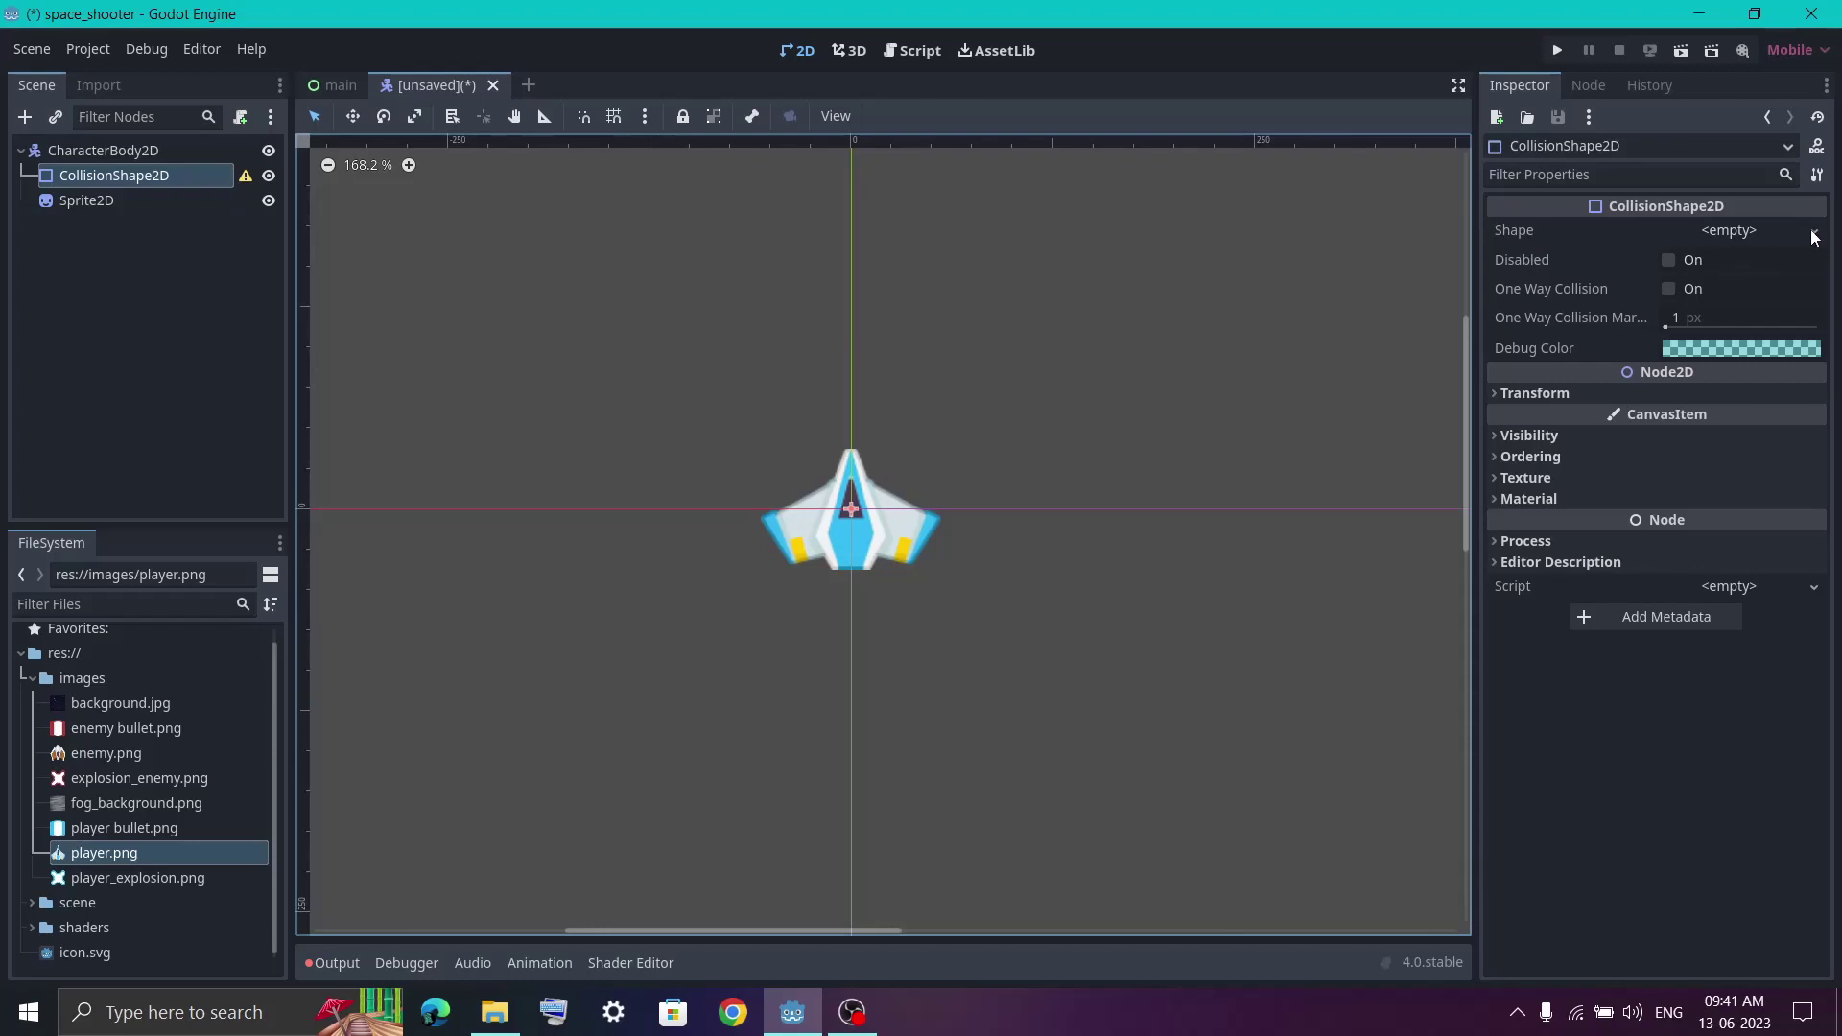
click(1813, 234)
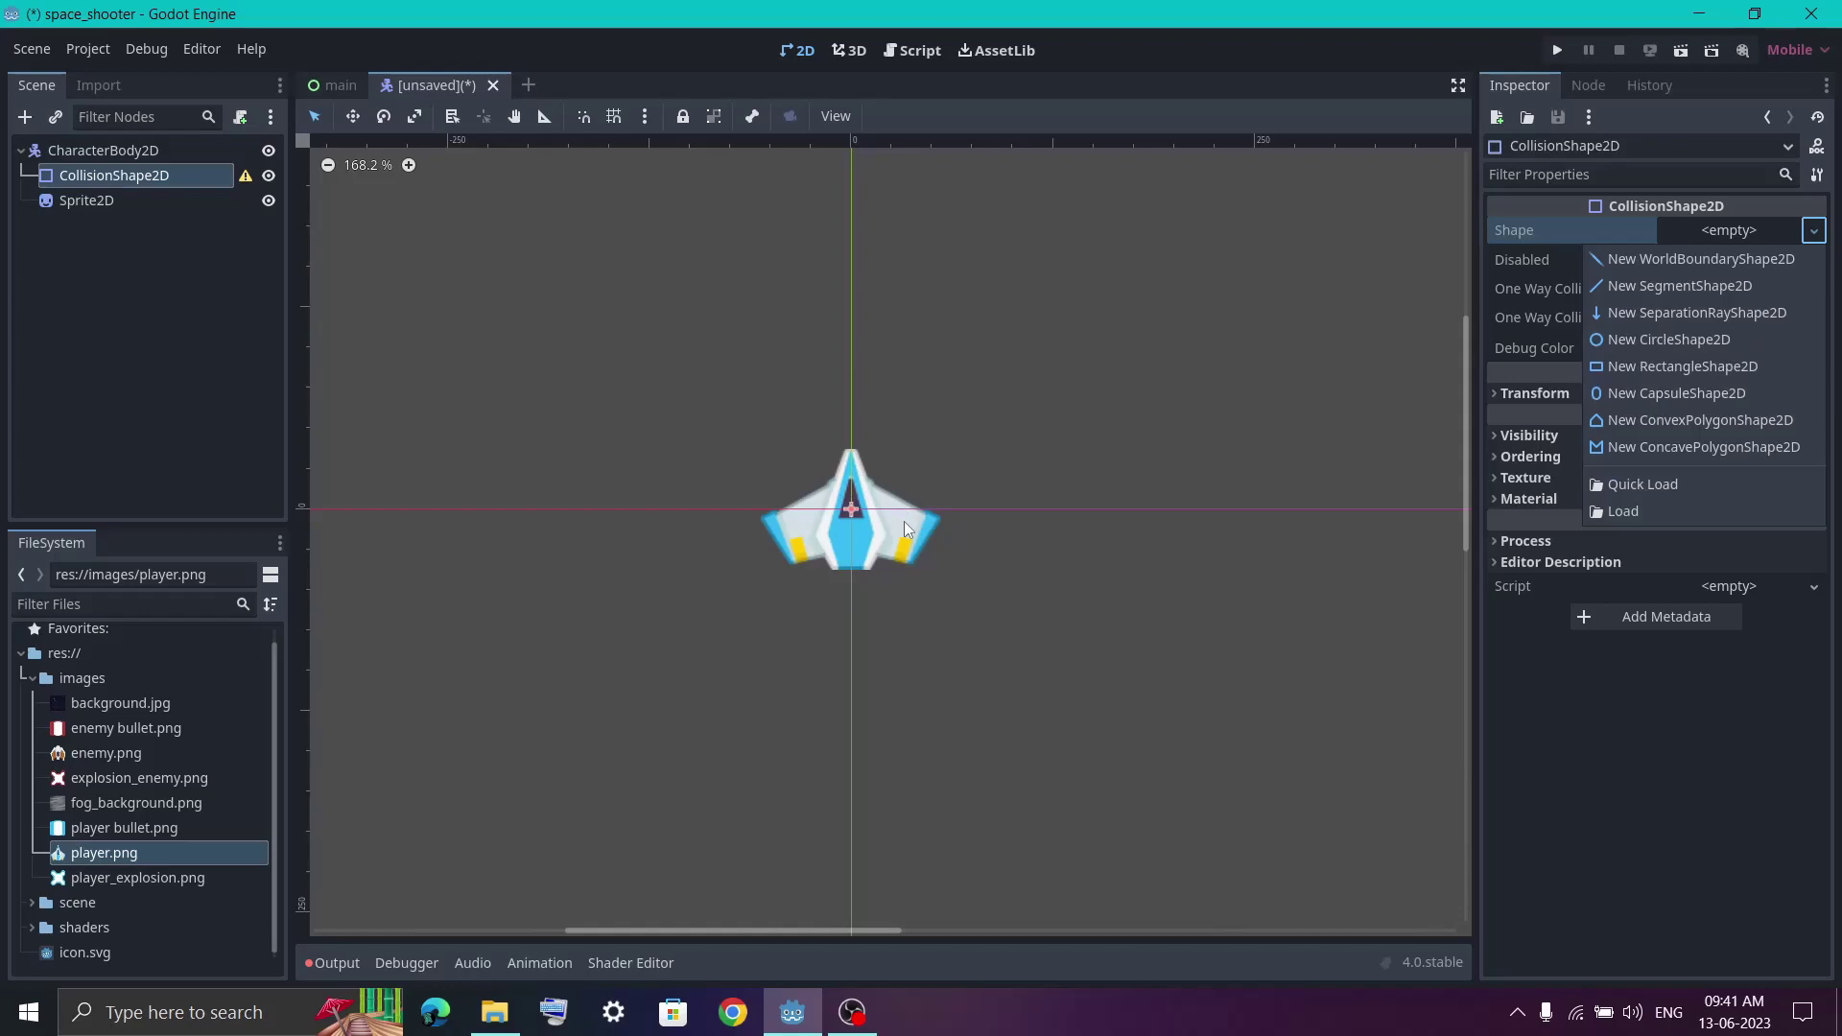
click(1666, 391)
scroll(805, 508, up, 1)
scroll(805, 510, up, 6)
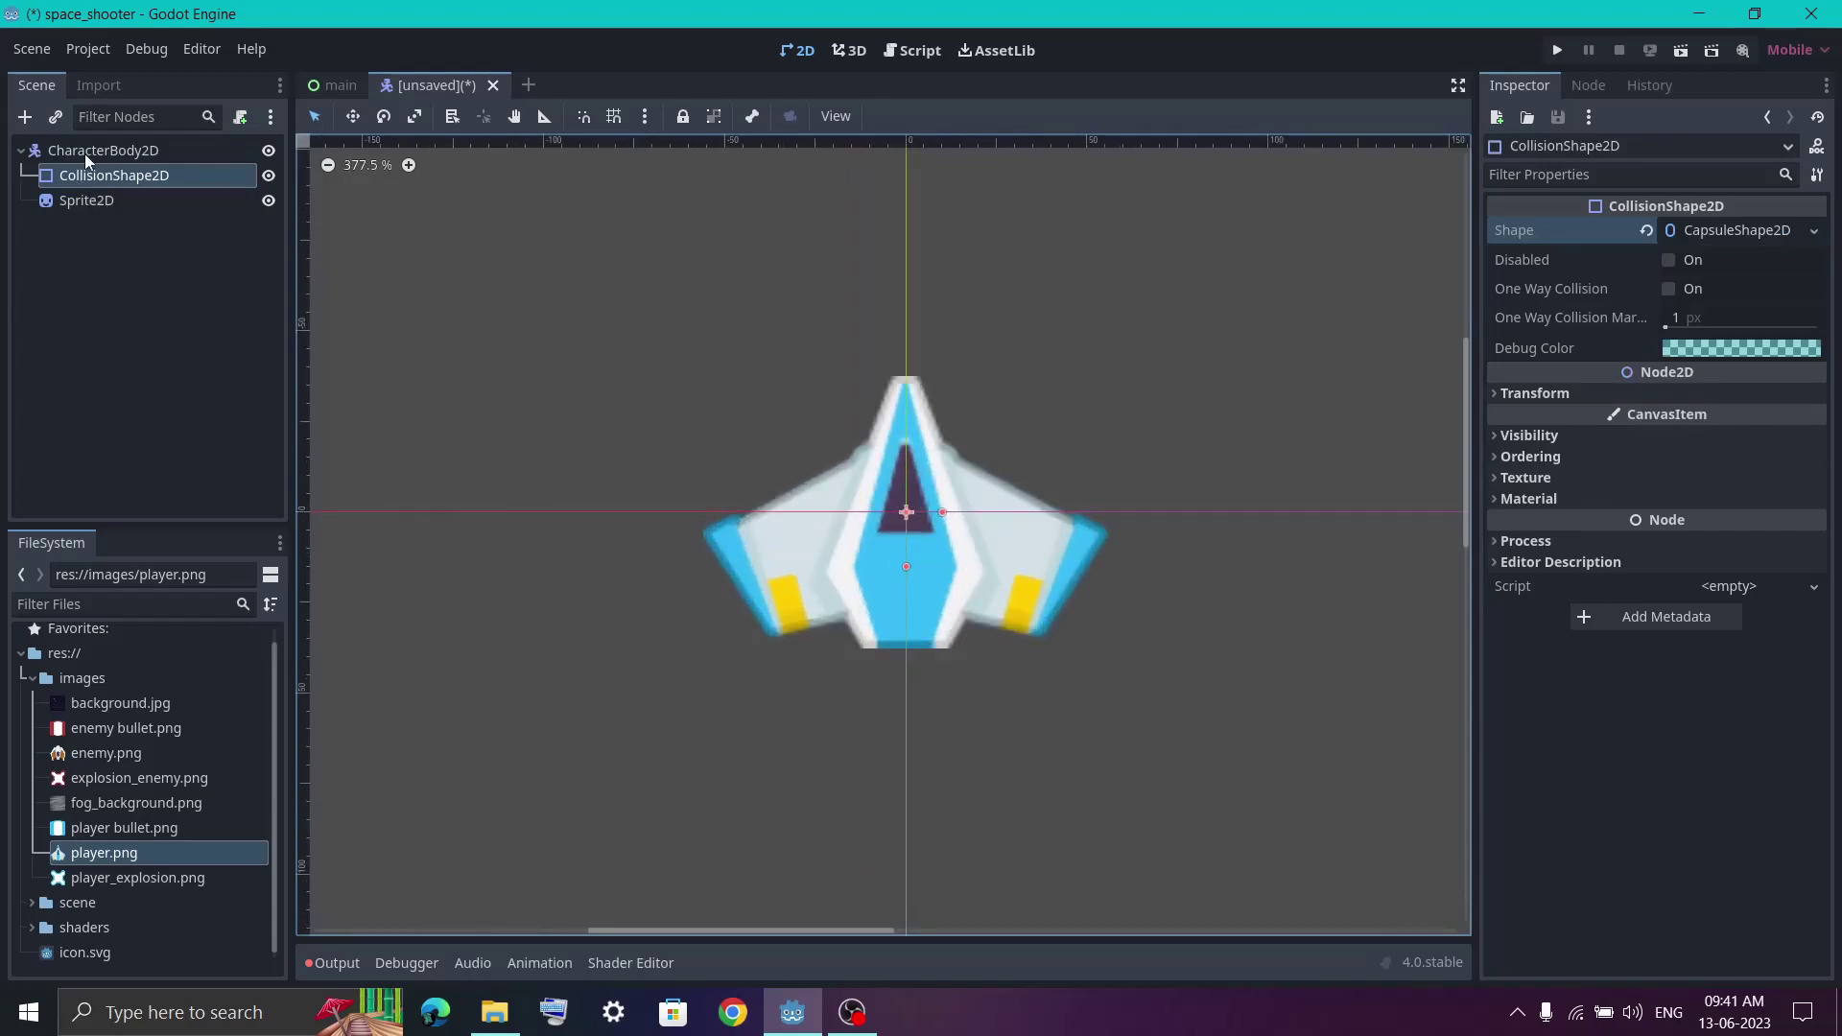
click(86, 201)
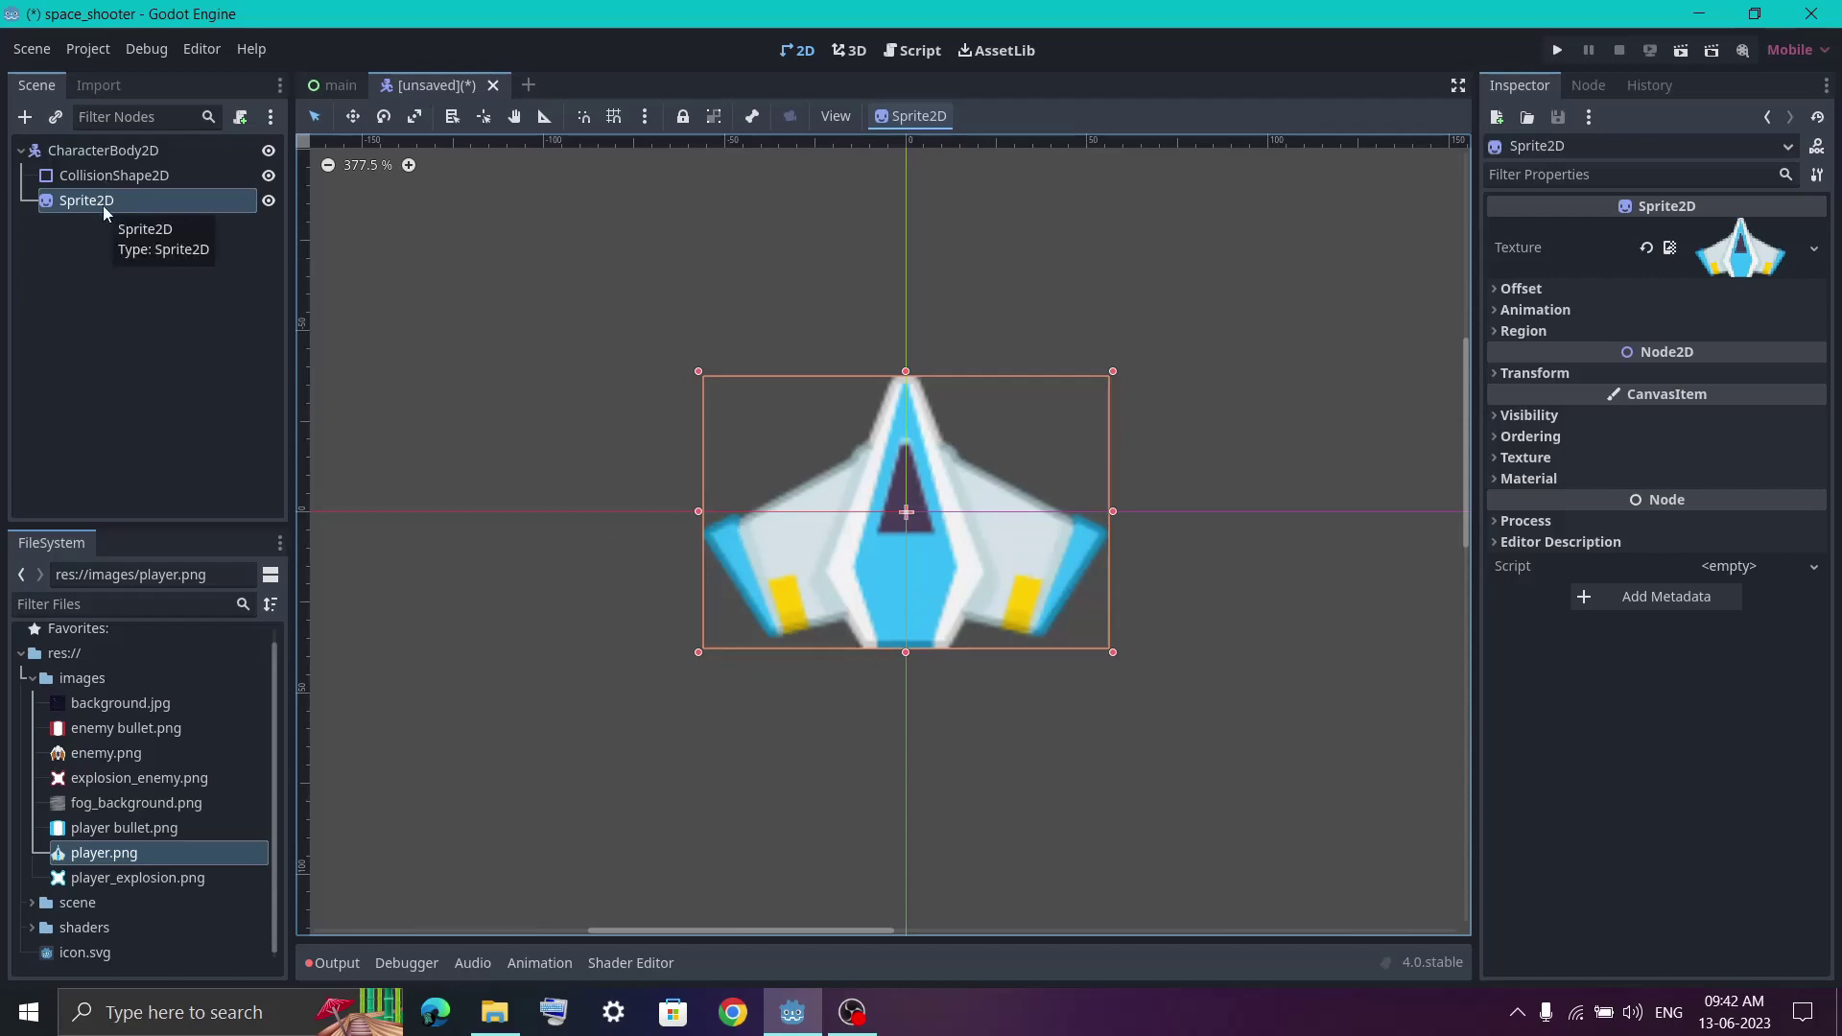
drag(54, 207, 82, 176)
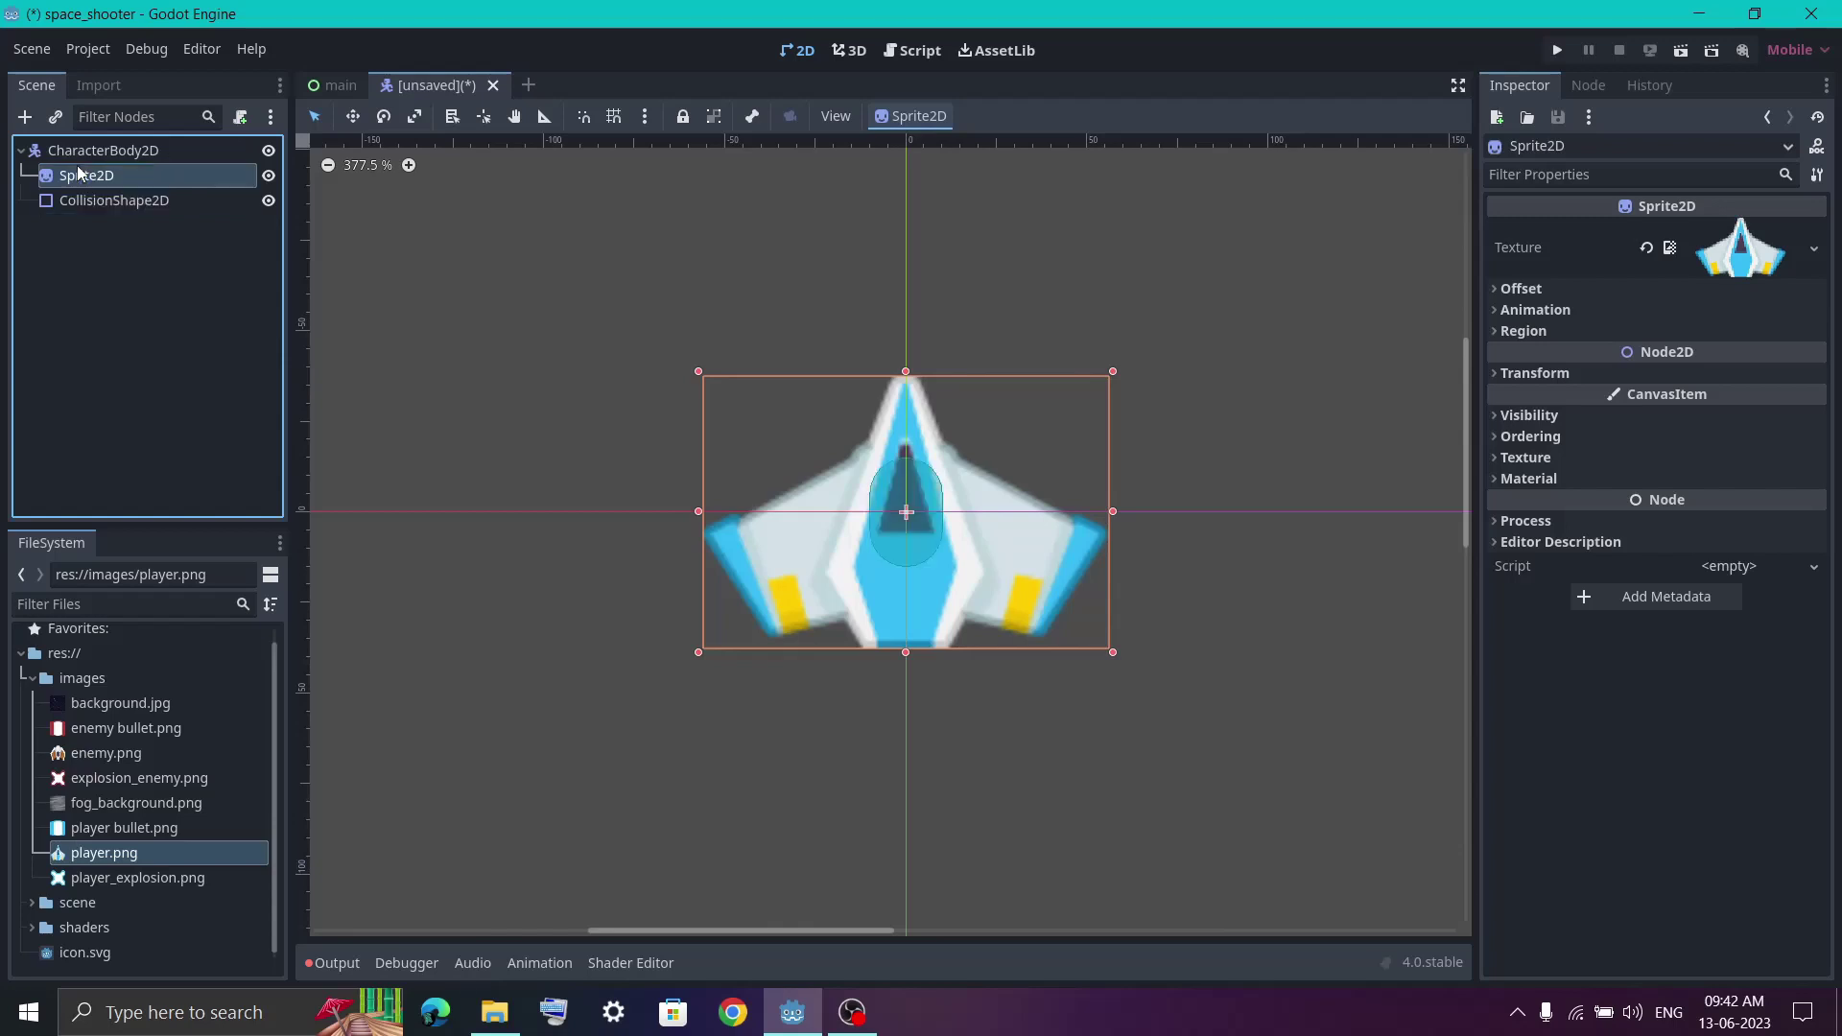
Step: Set the CollisionShape2D node's rotation to 90 degrees
click(911, 518)
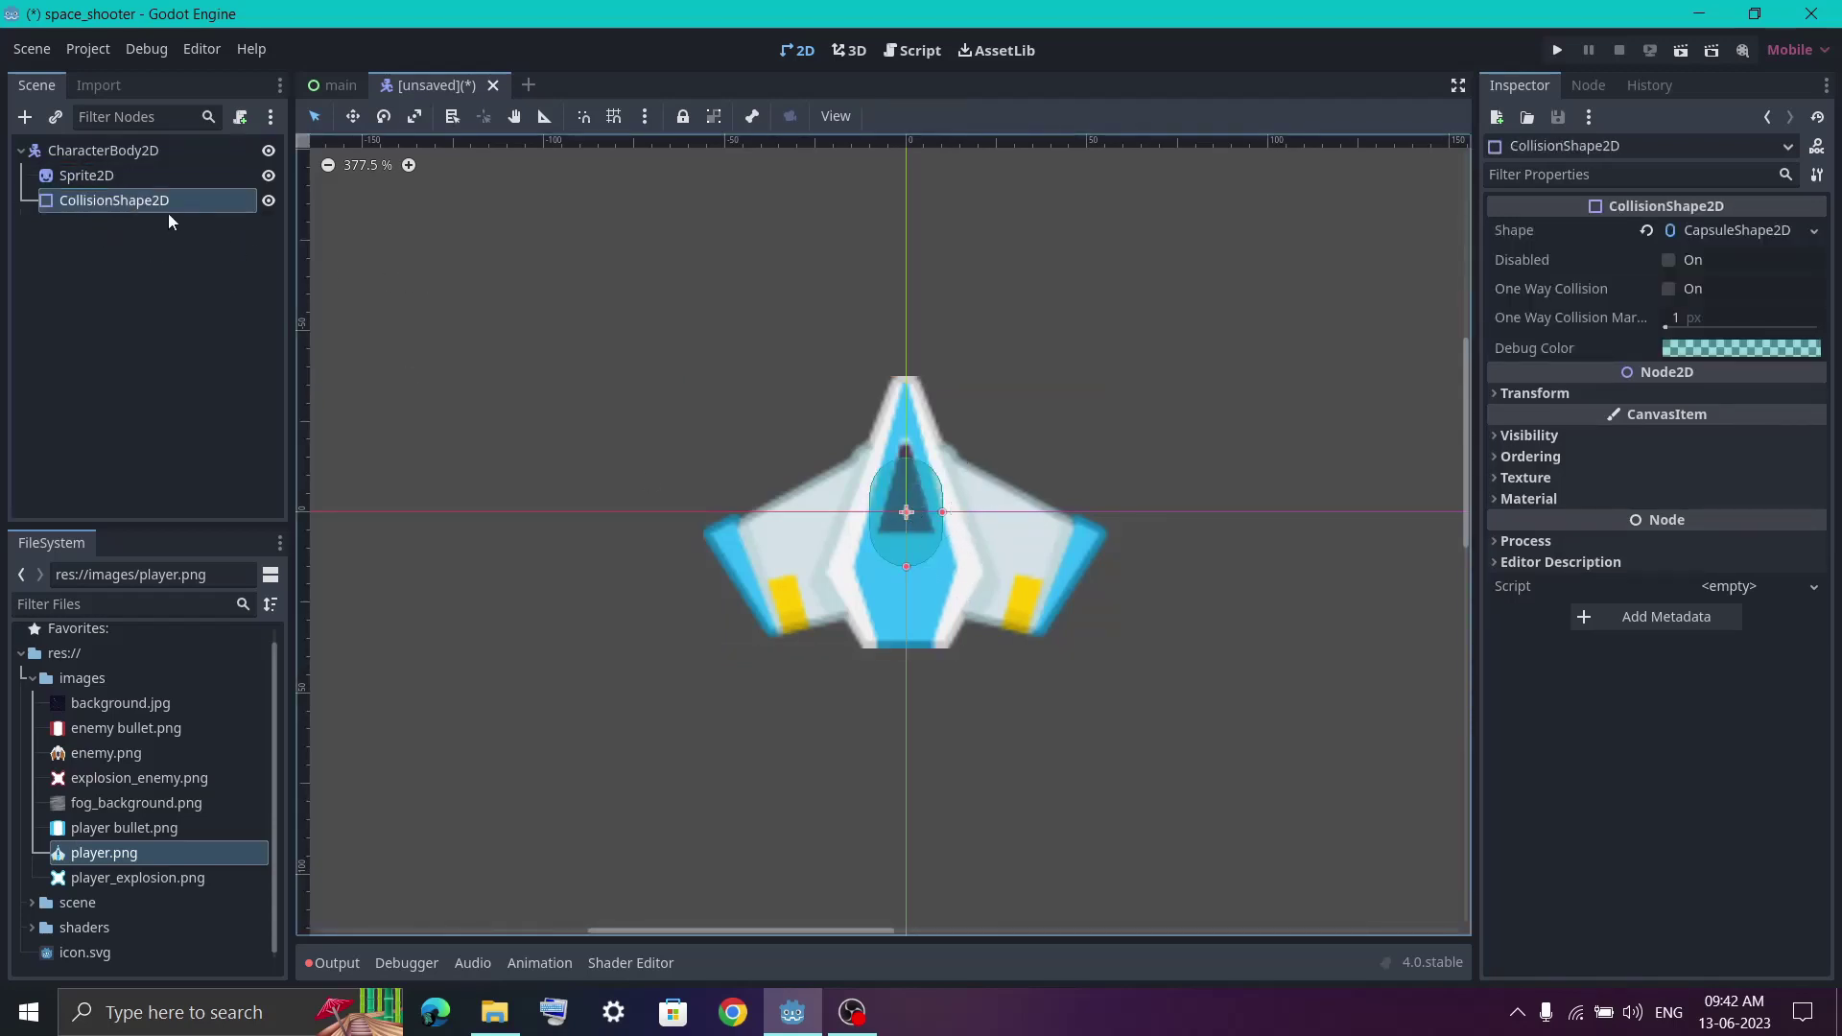
click(1570, 403)
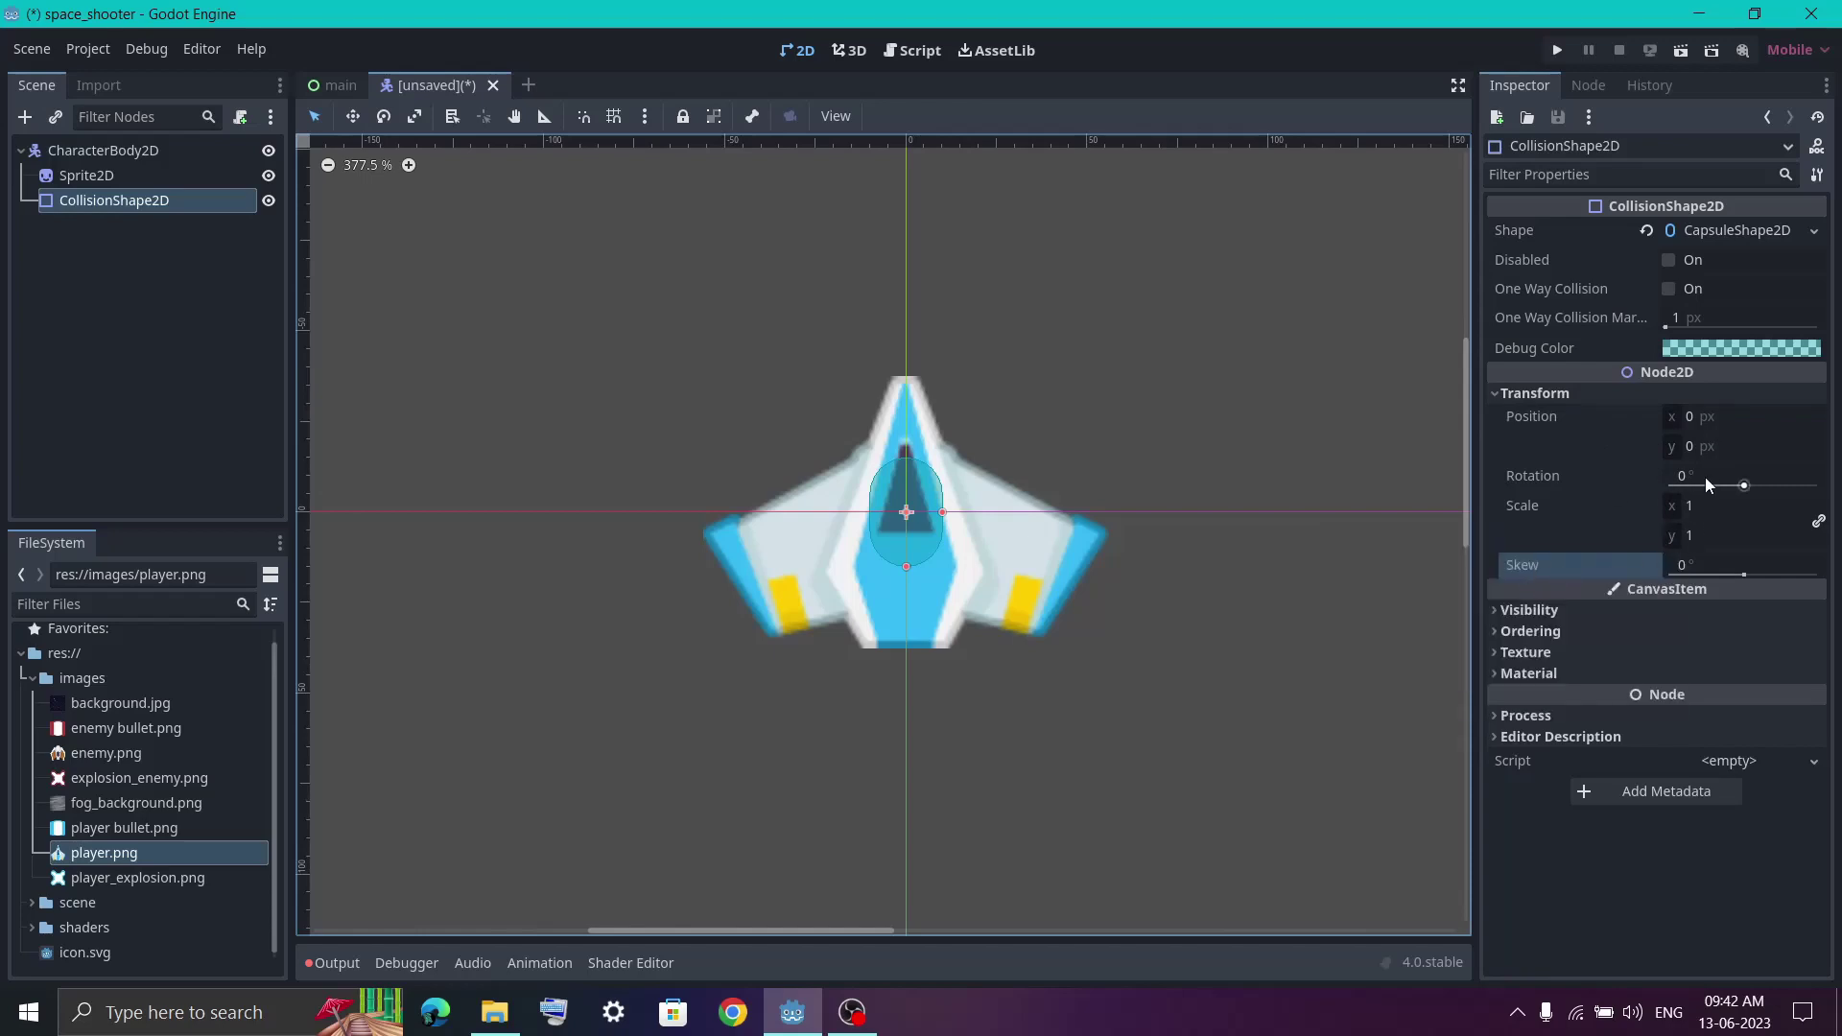
click(1738, 482)
text(90)
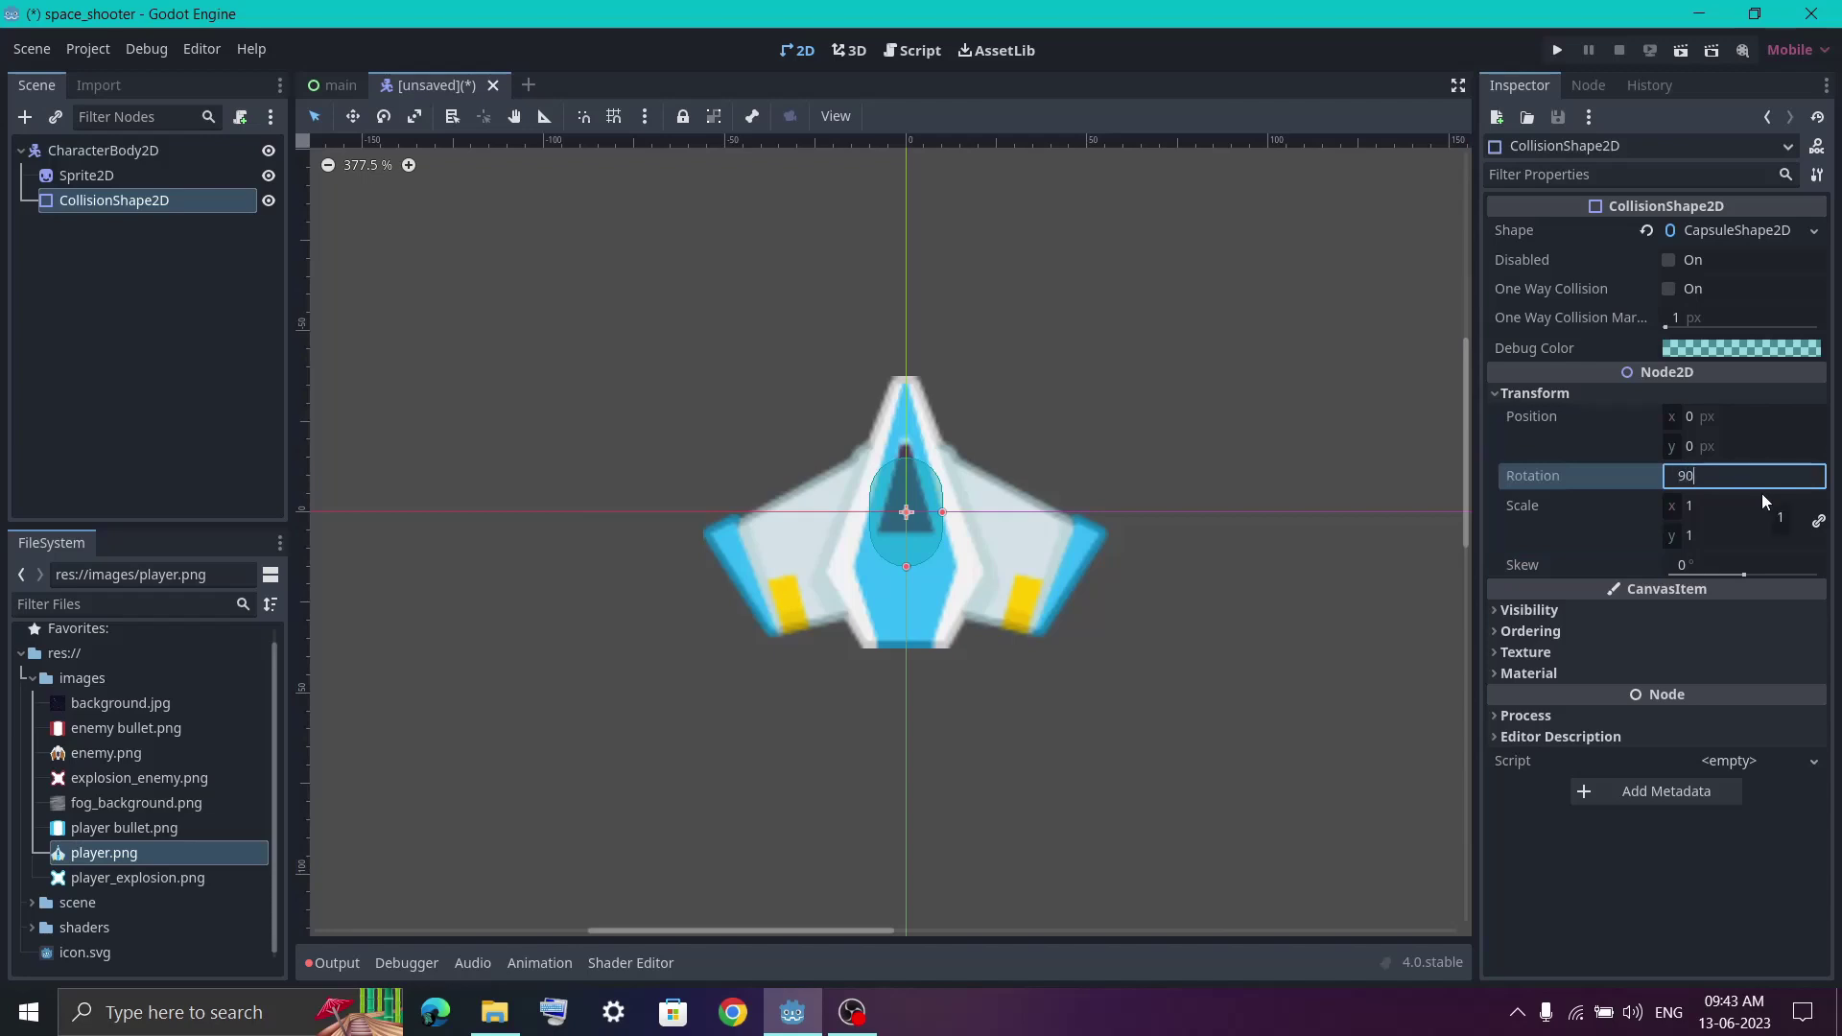
key(Return)
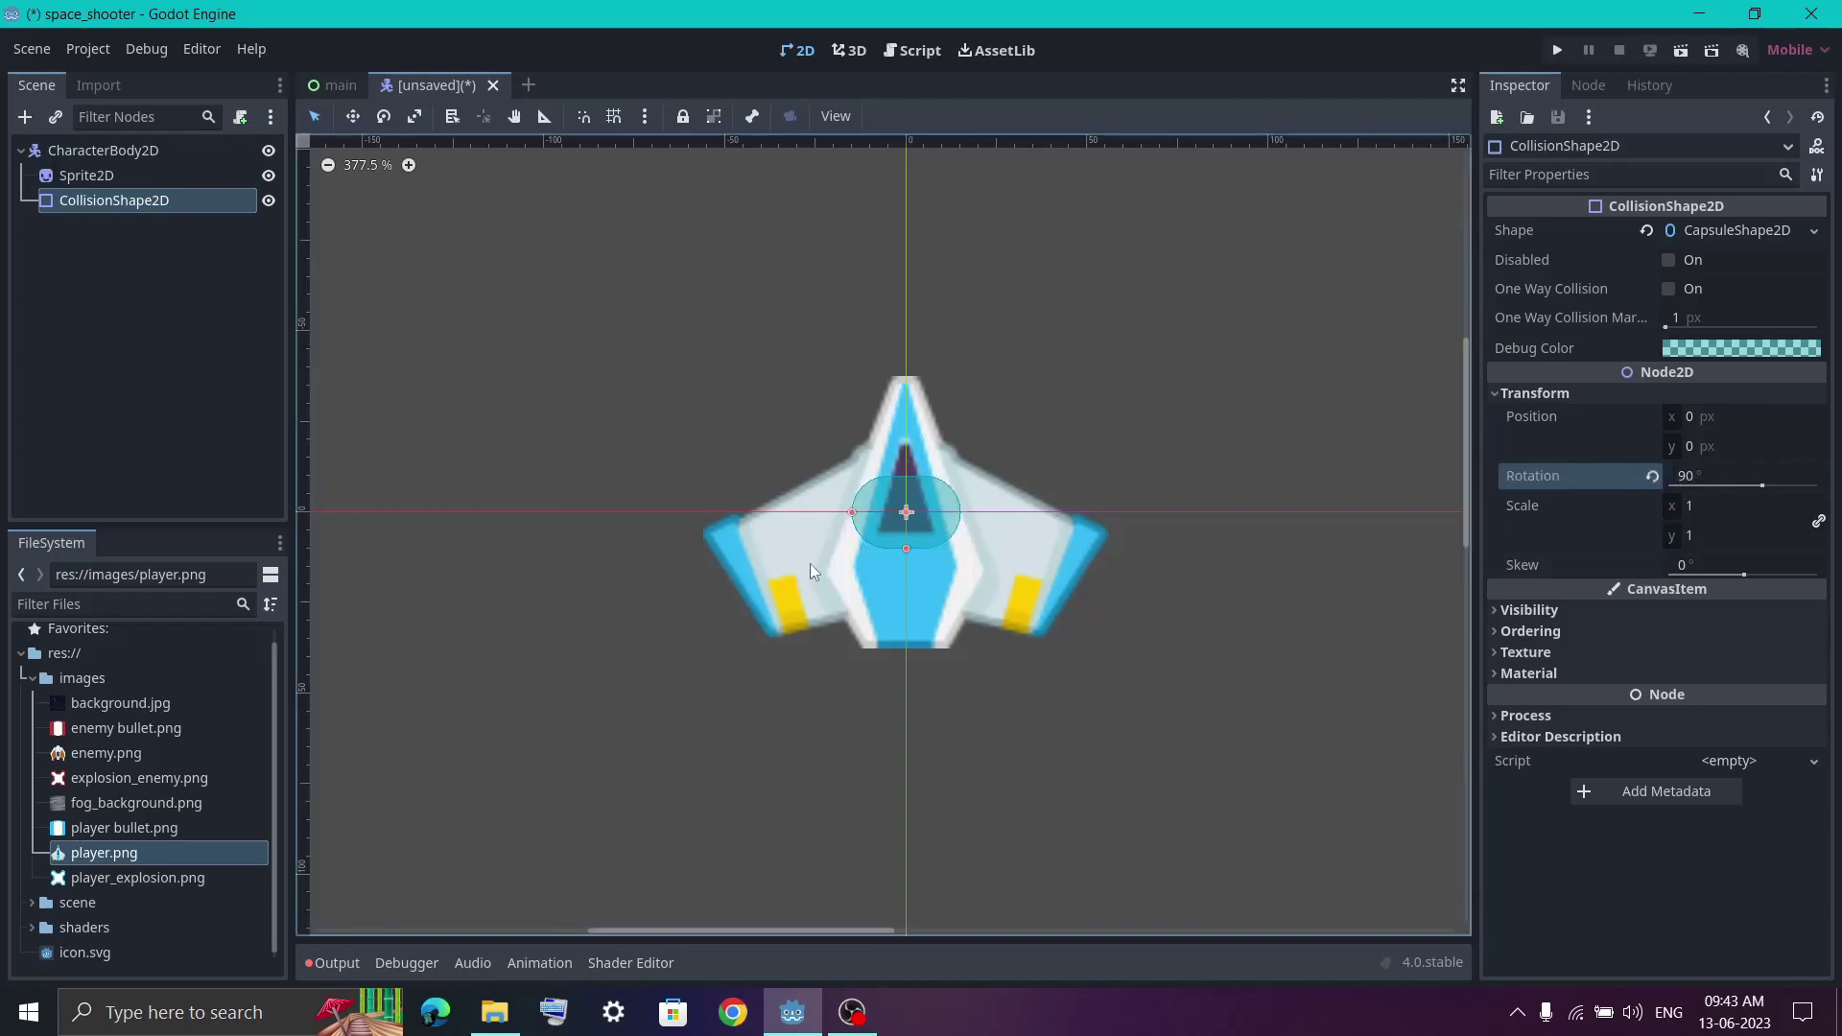
Step: Stretch the capsule collision shape in length and radius so it covers the whole ship sprite
drag(852, 517, 693, 518)
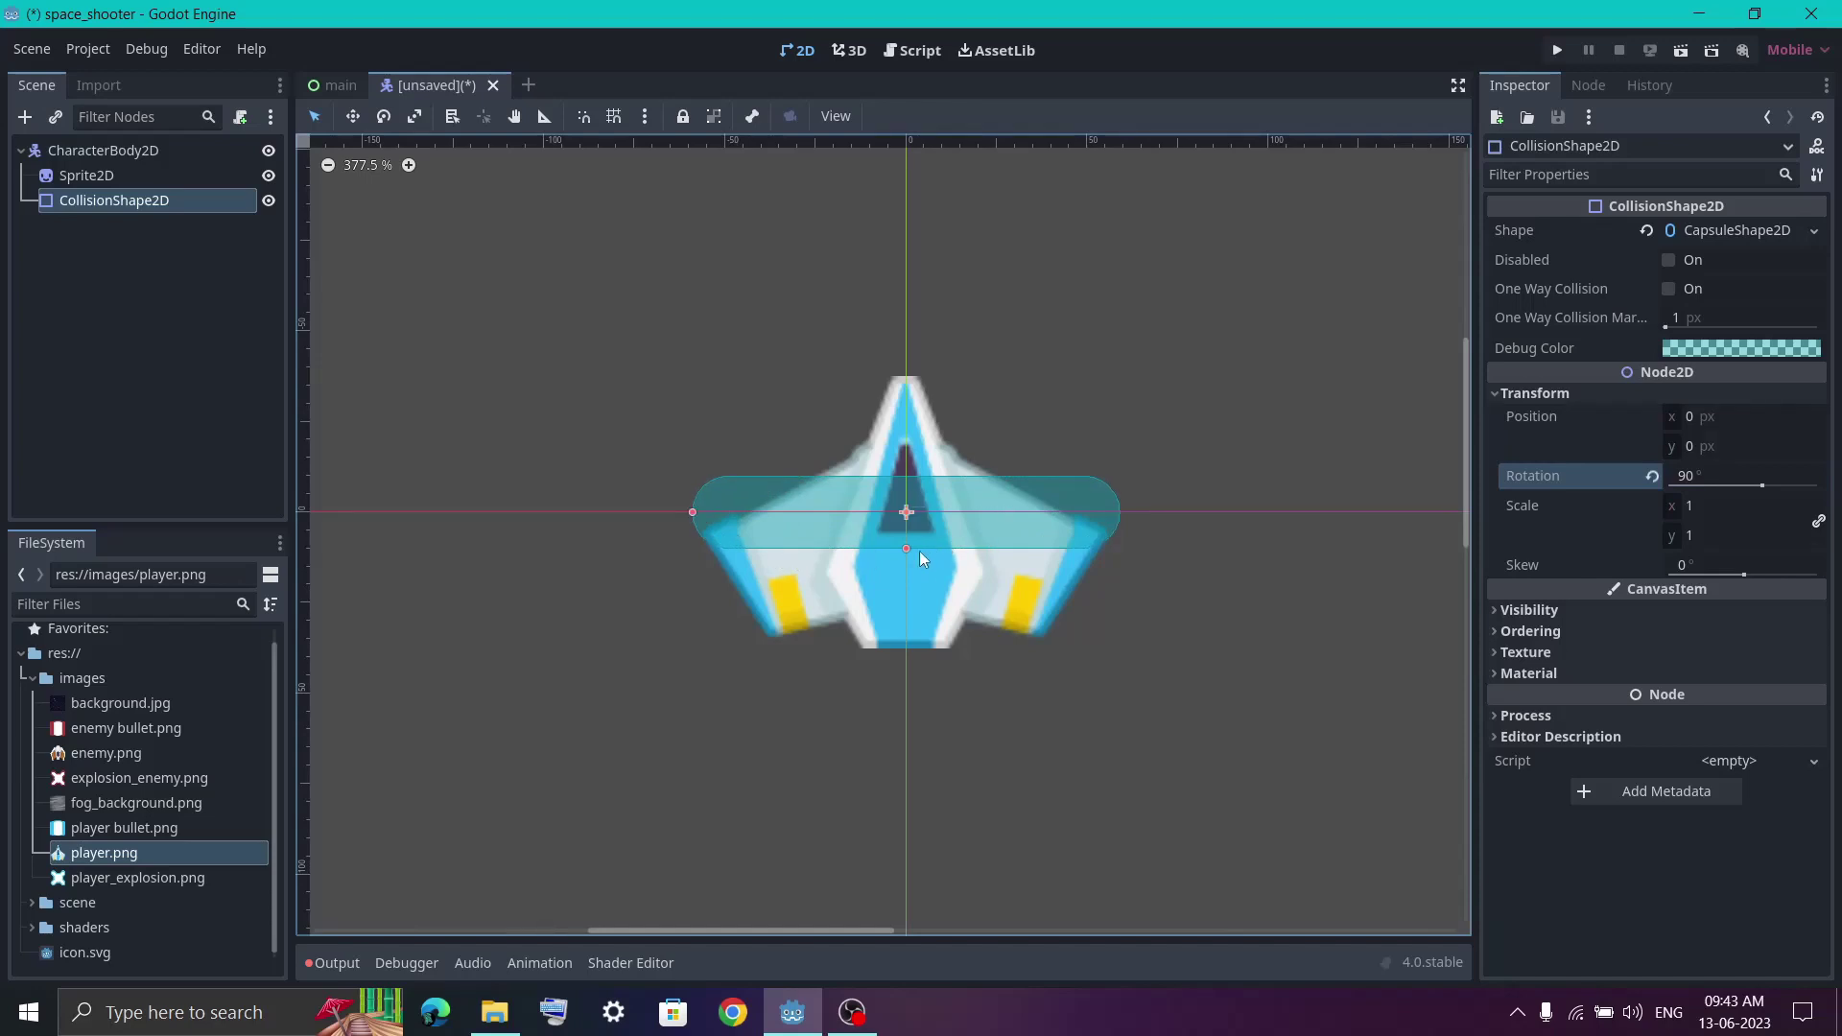
drag(908, 549, 908, 657)
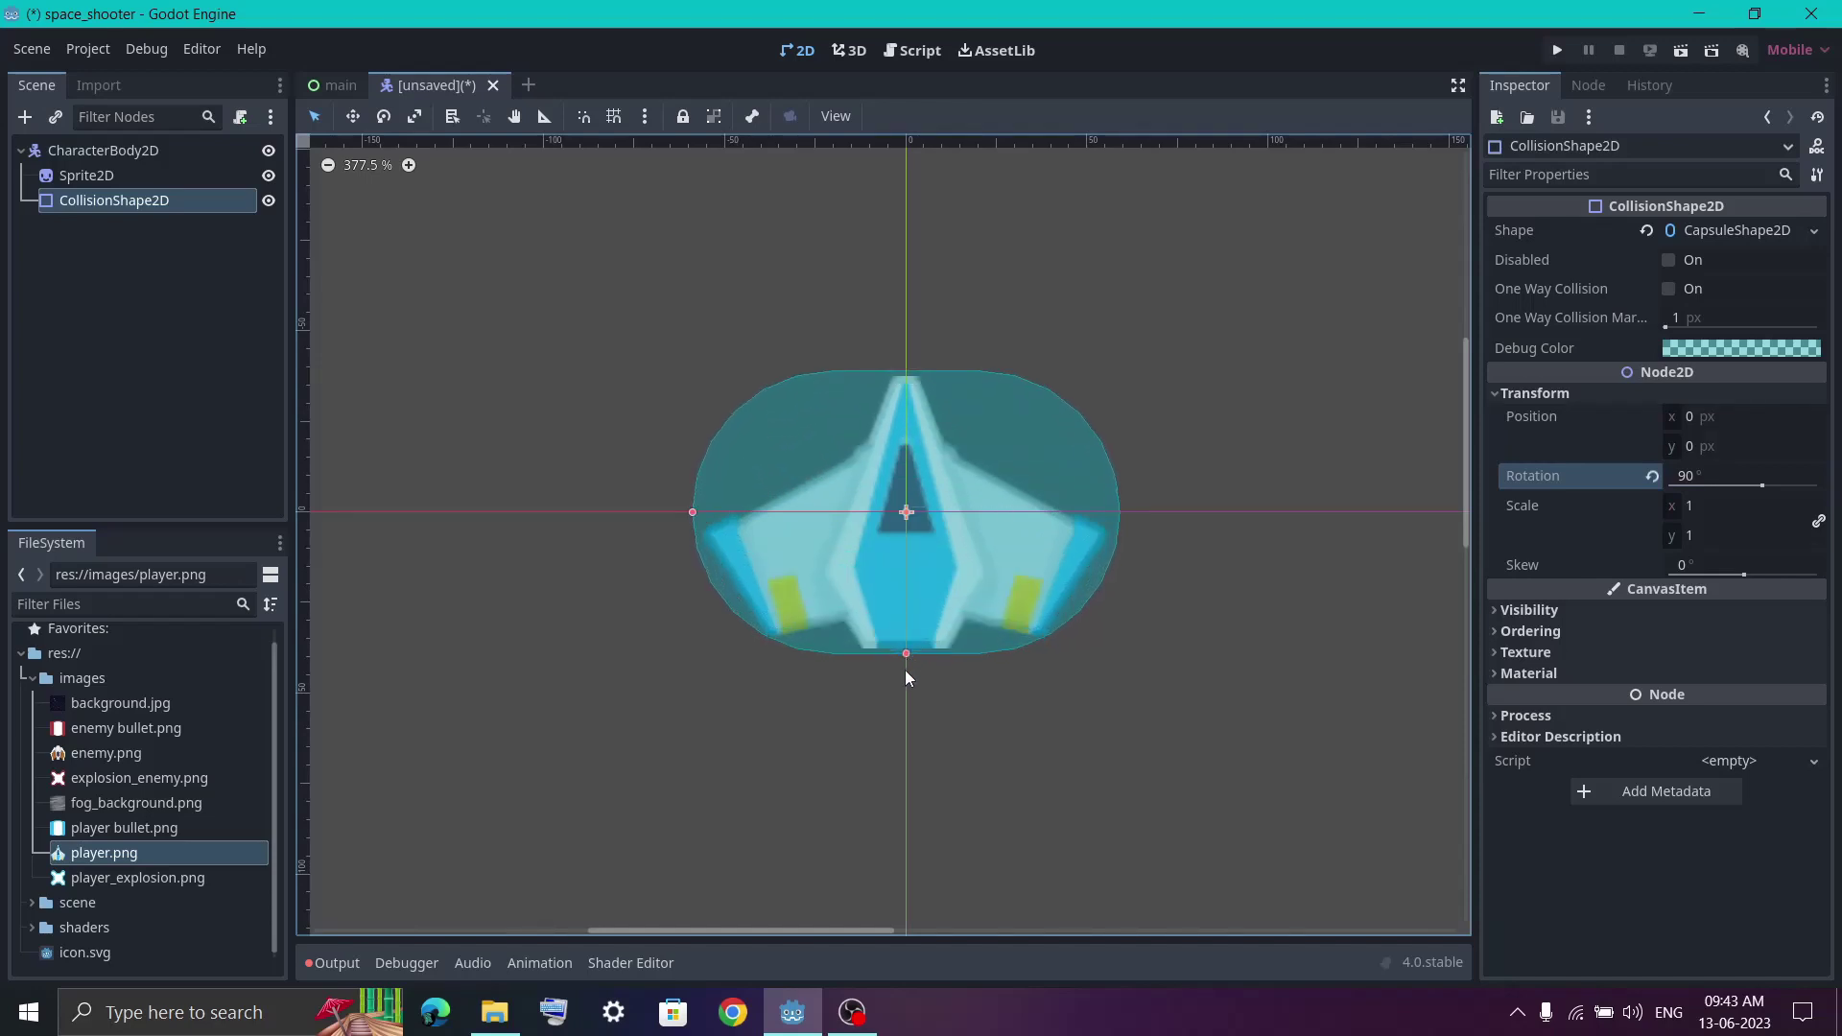
click(1269, 709)
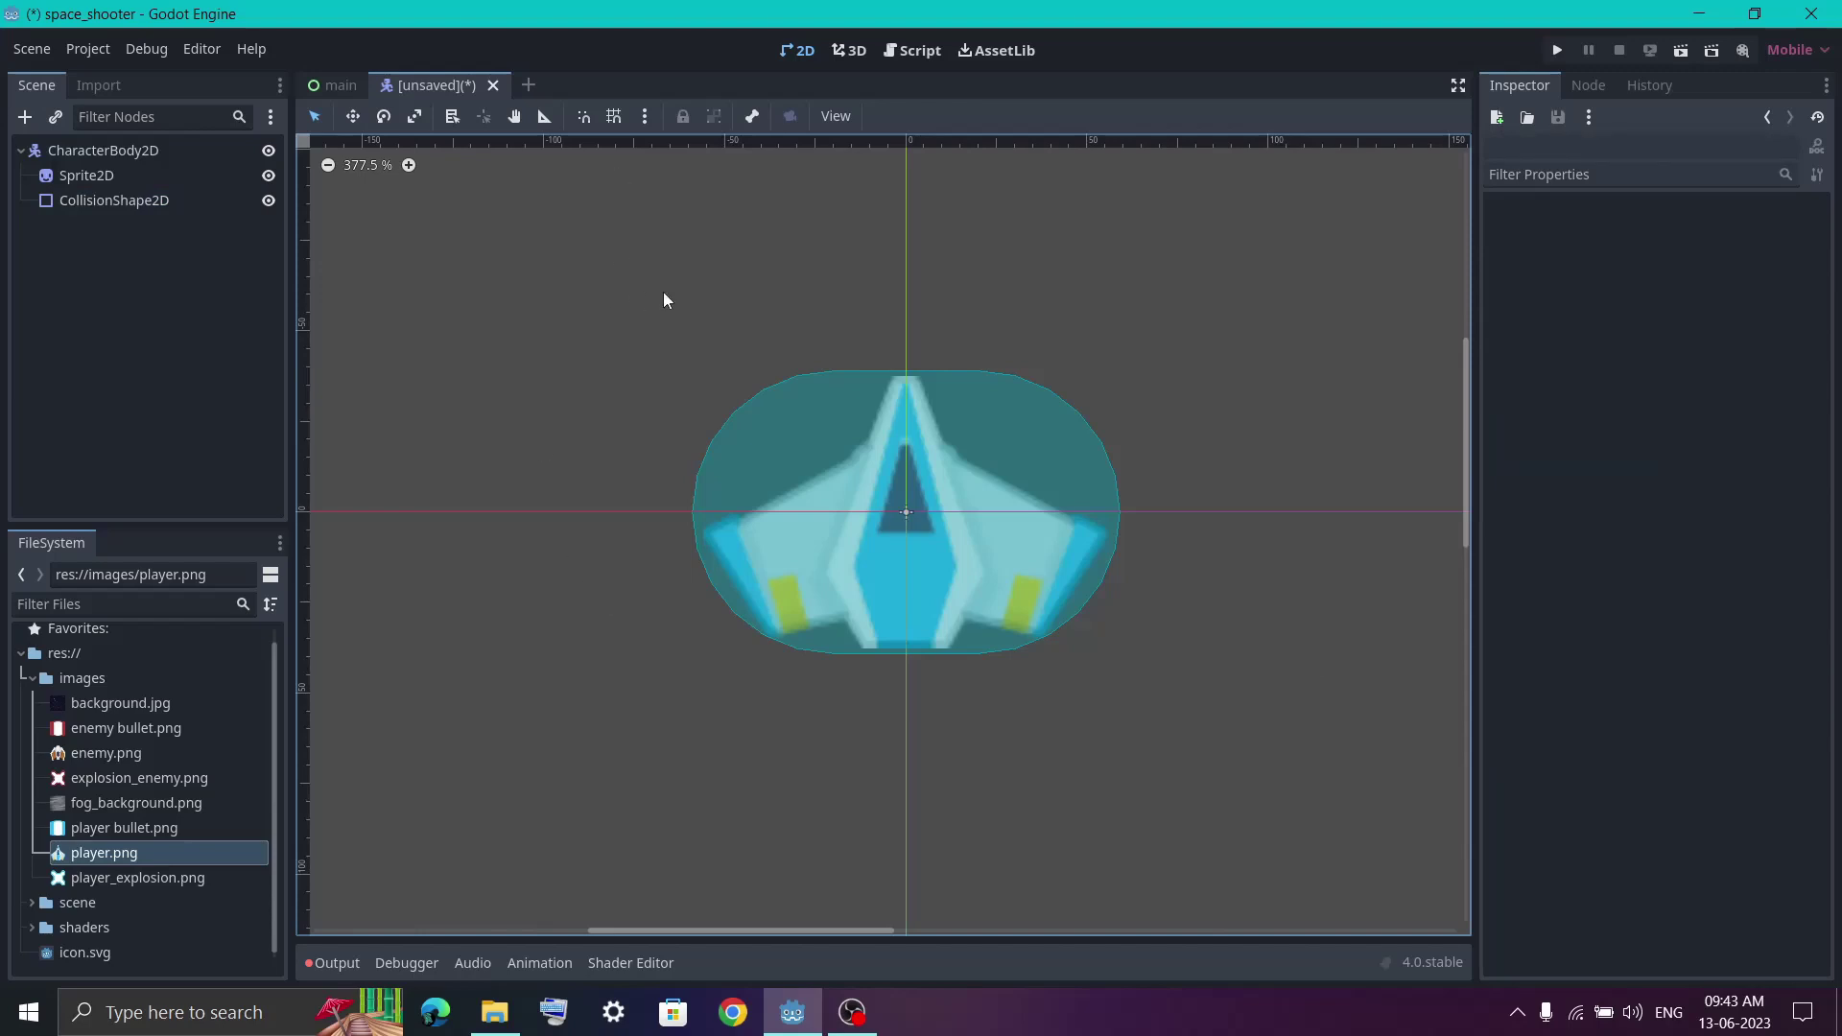
Step: Save the scene as player.tscn in the res://scene folder
key(ctrl+s)
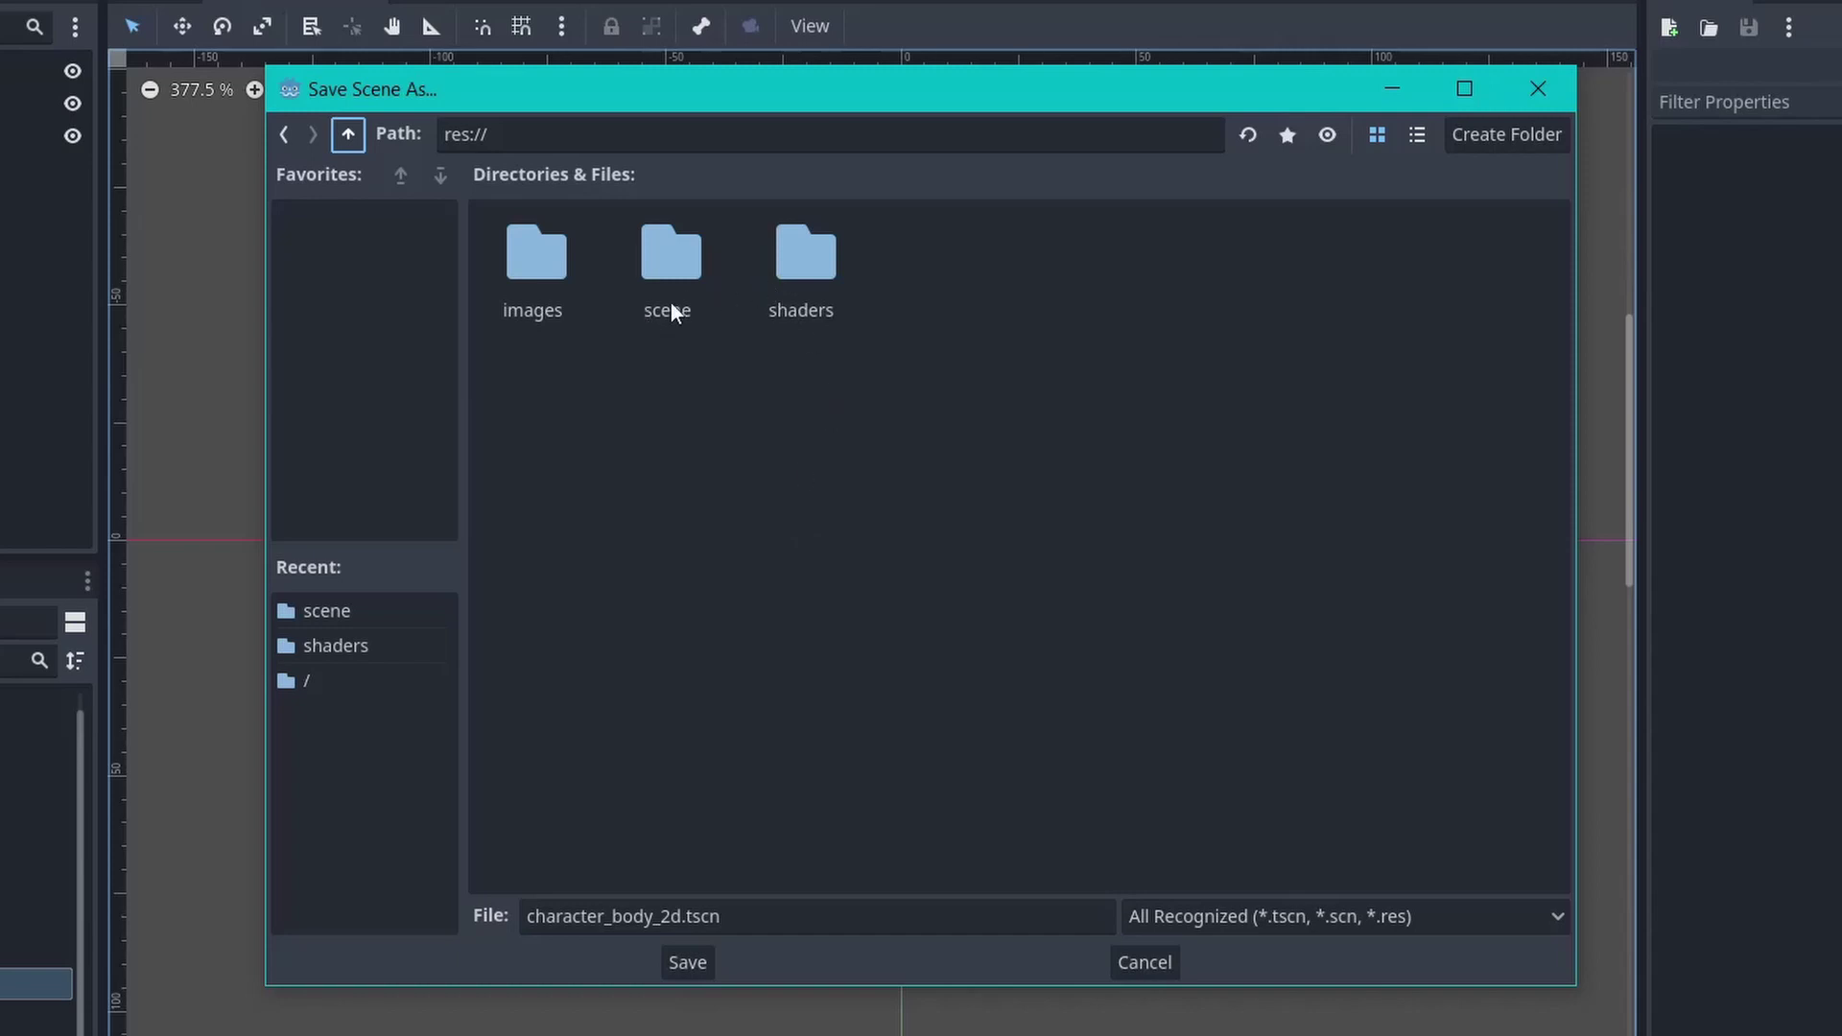
double_click(683, 276)
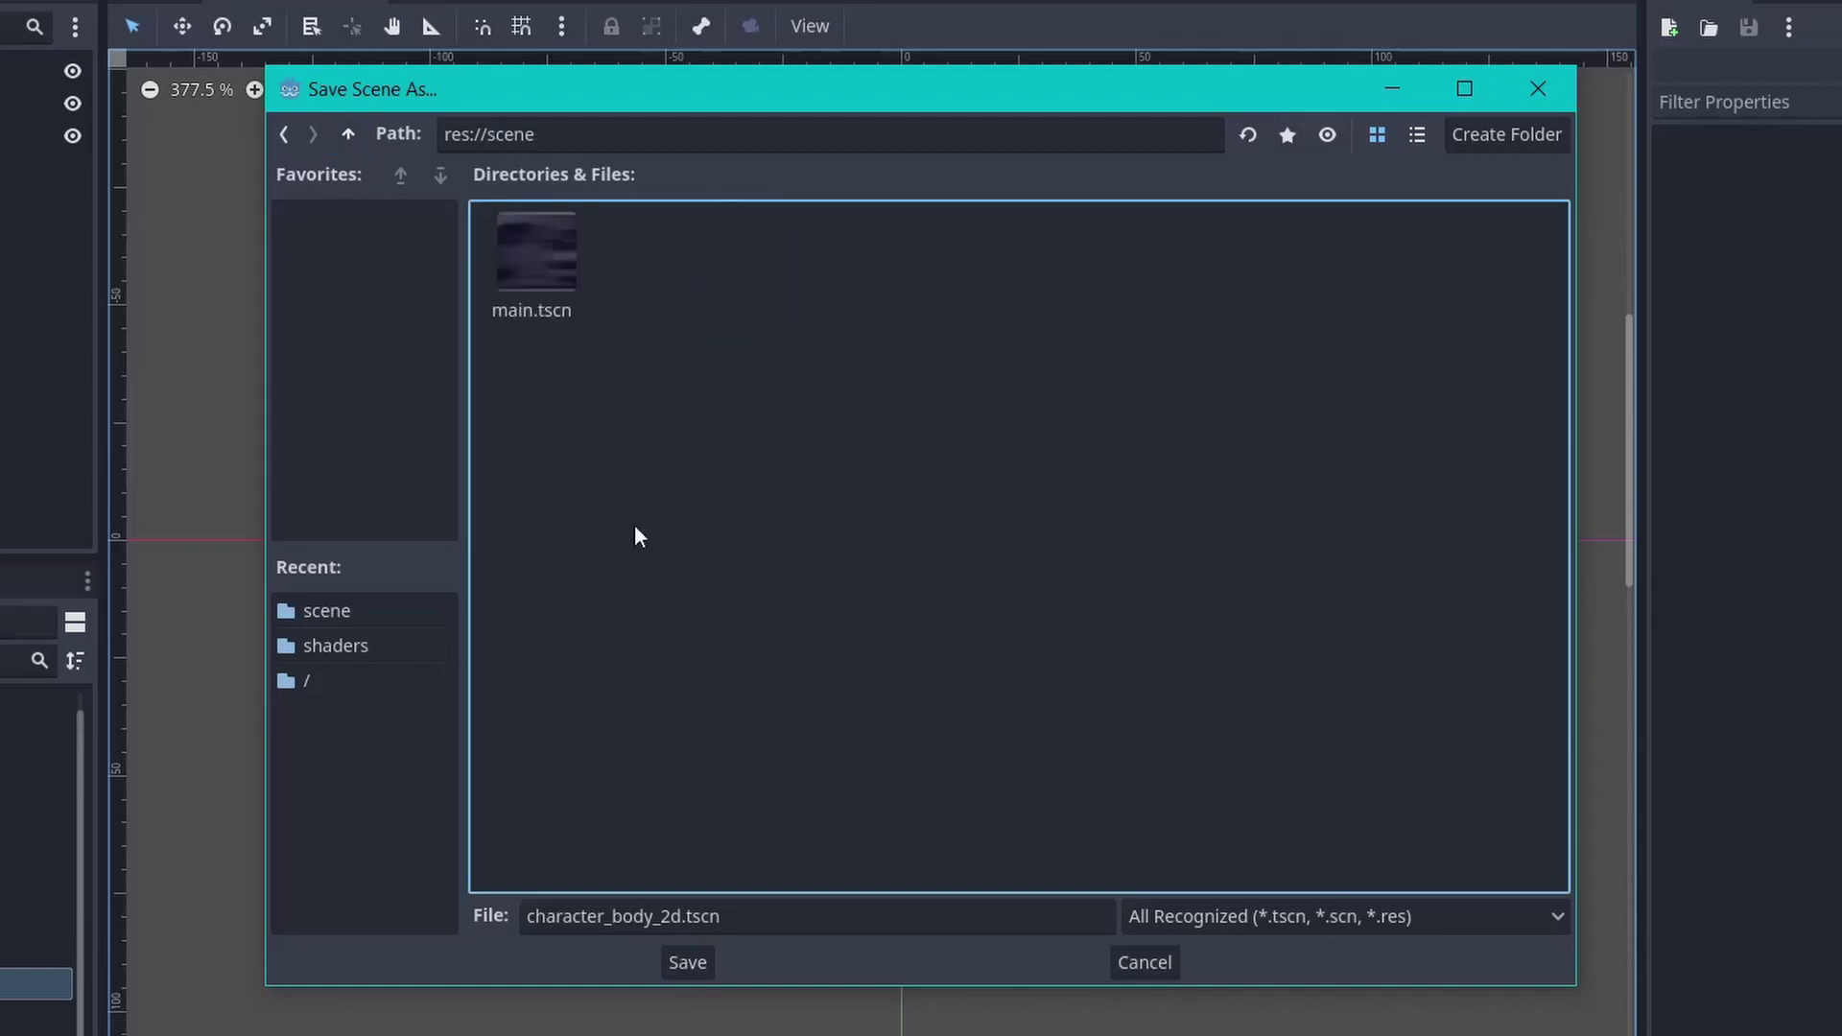
click(566, 288)
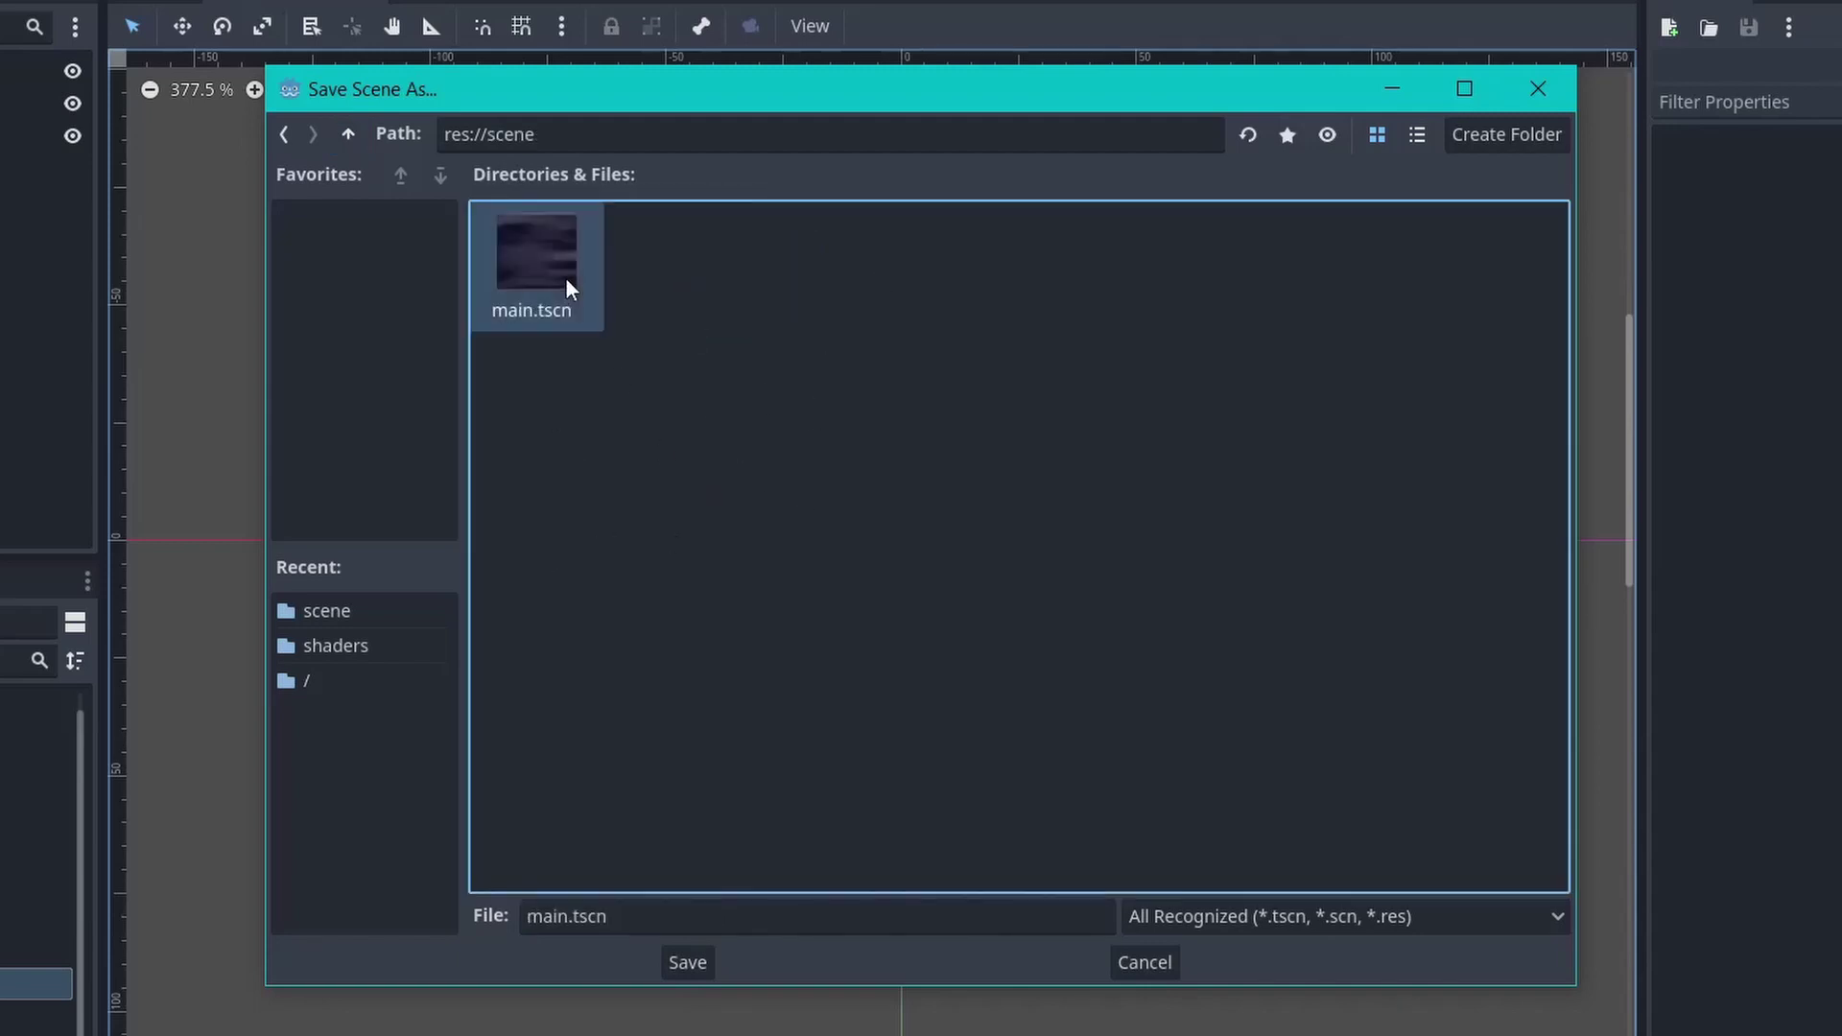
click(631, 917)
key(Home)
key(ctrl+shift+Right)
text(player)
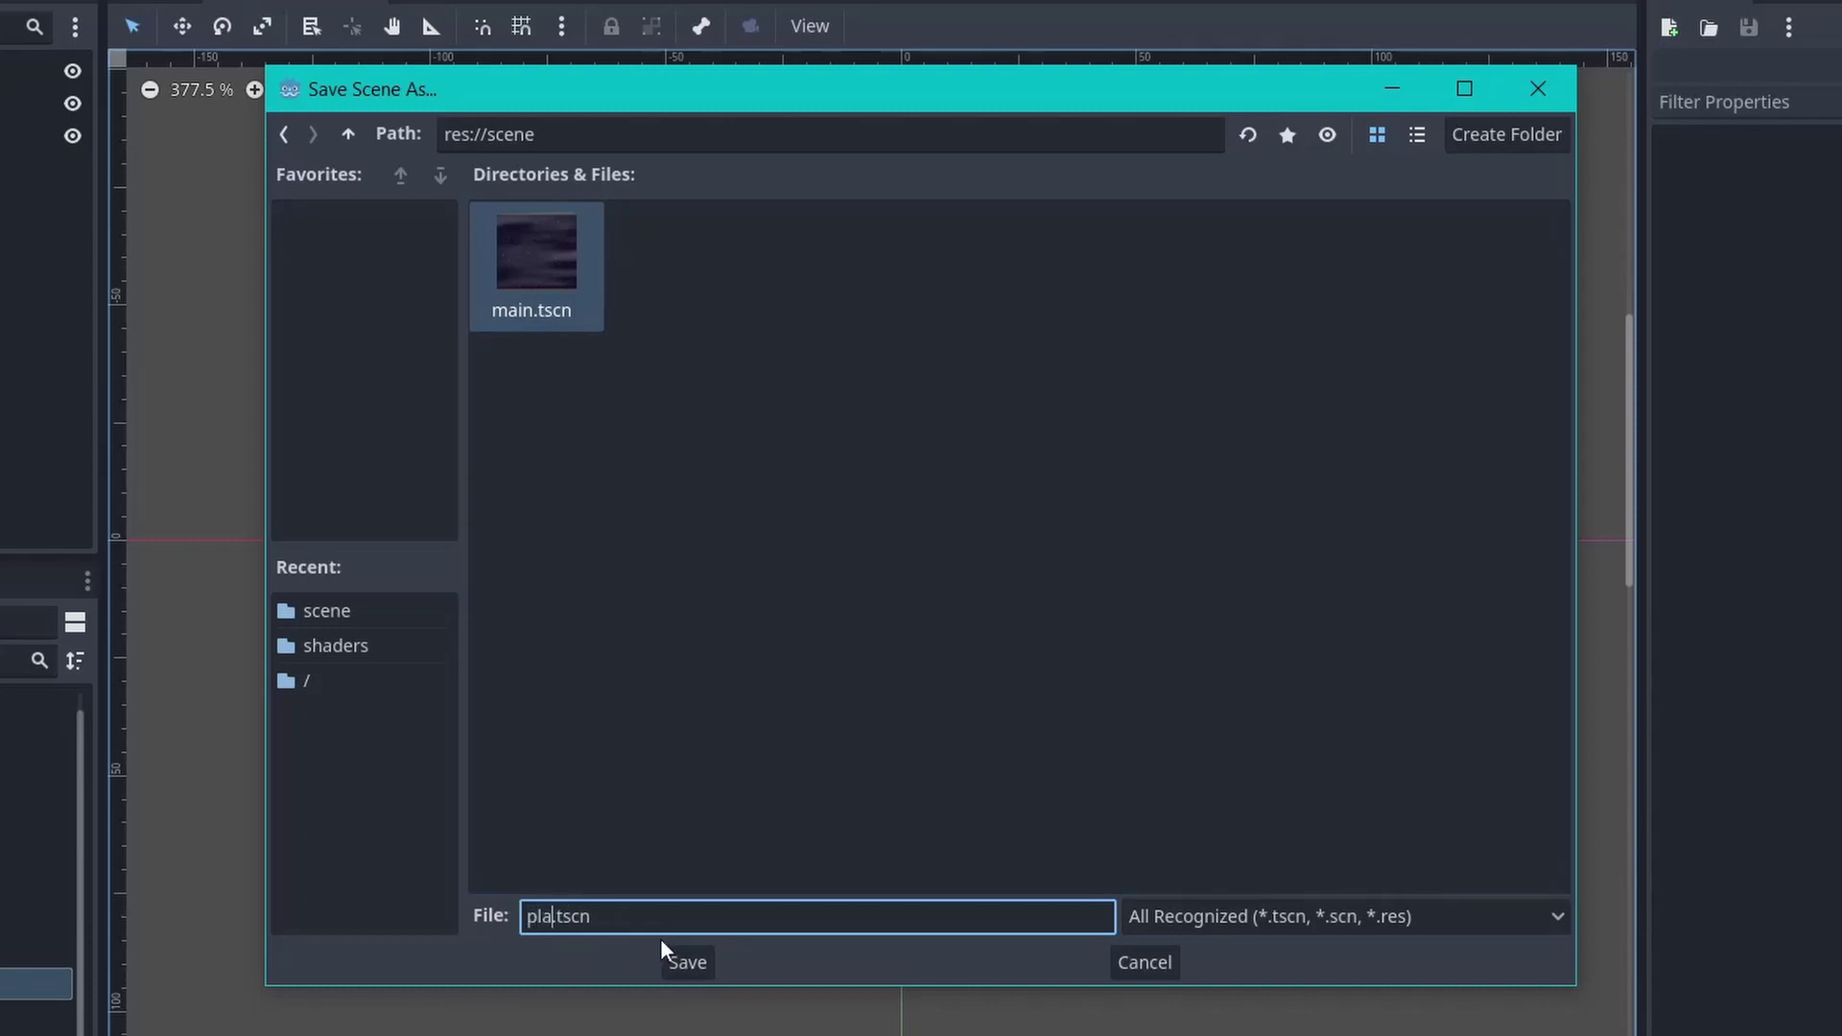
click(689, 960)
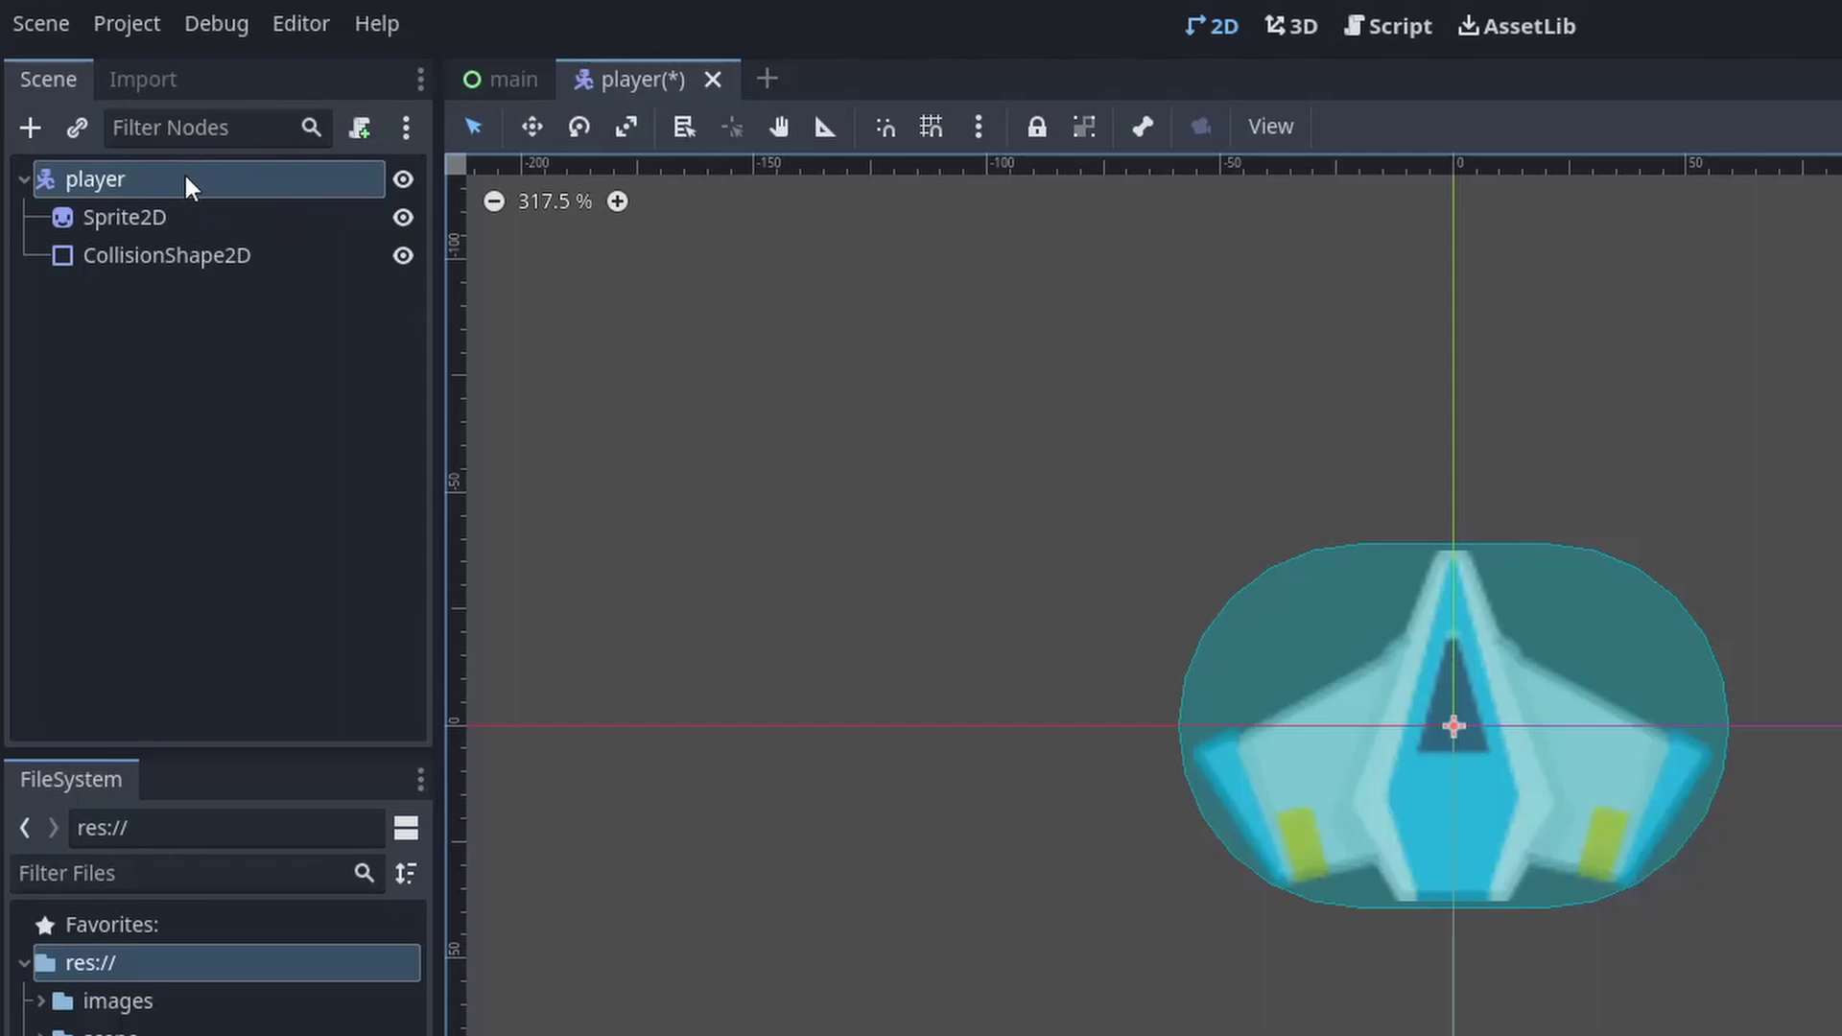
Step: Attach a new GDScript named player.gd to the player node, saving it in a newly created res://code folder
click(359, 129)
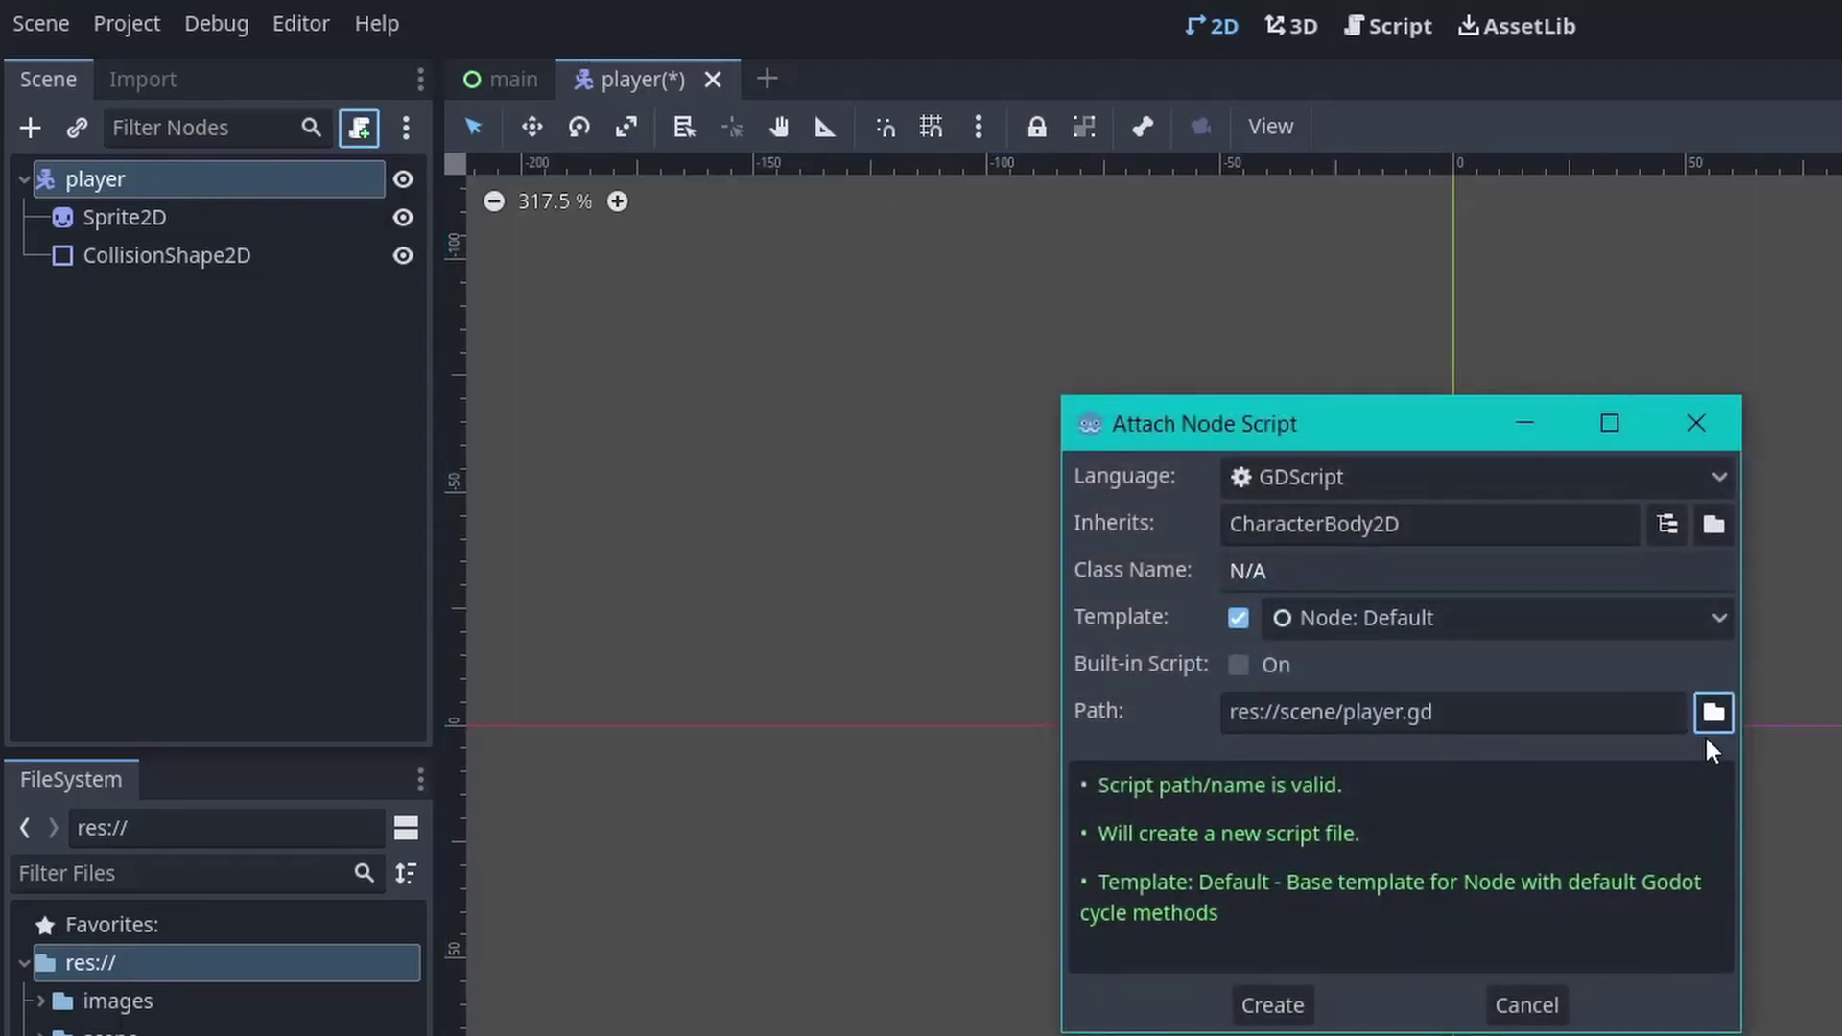
click(1709, 727)
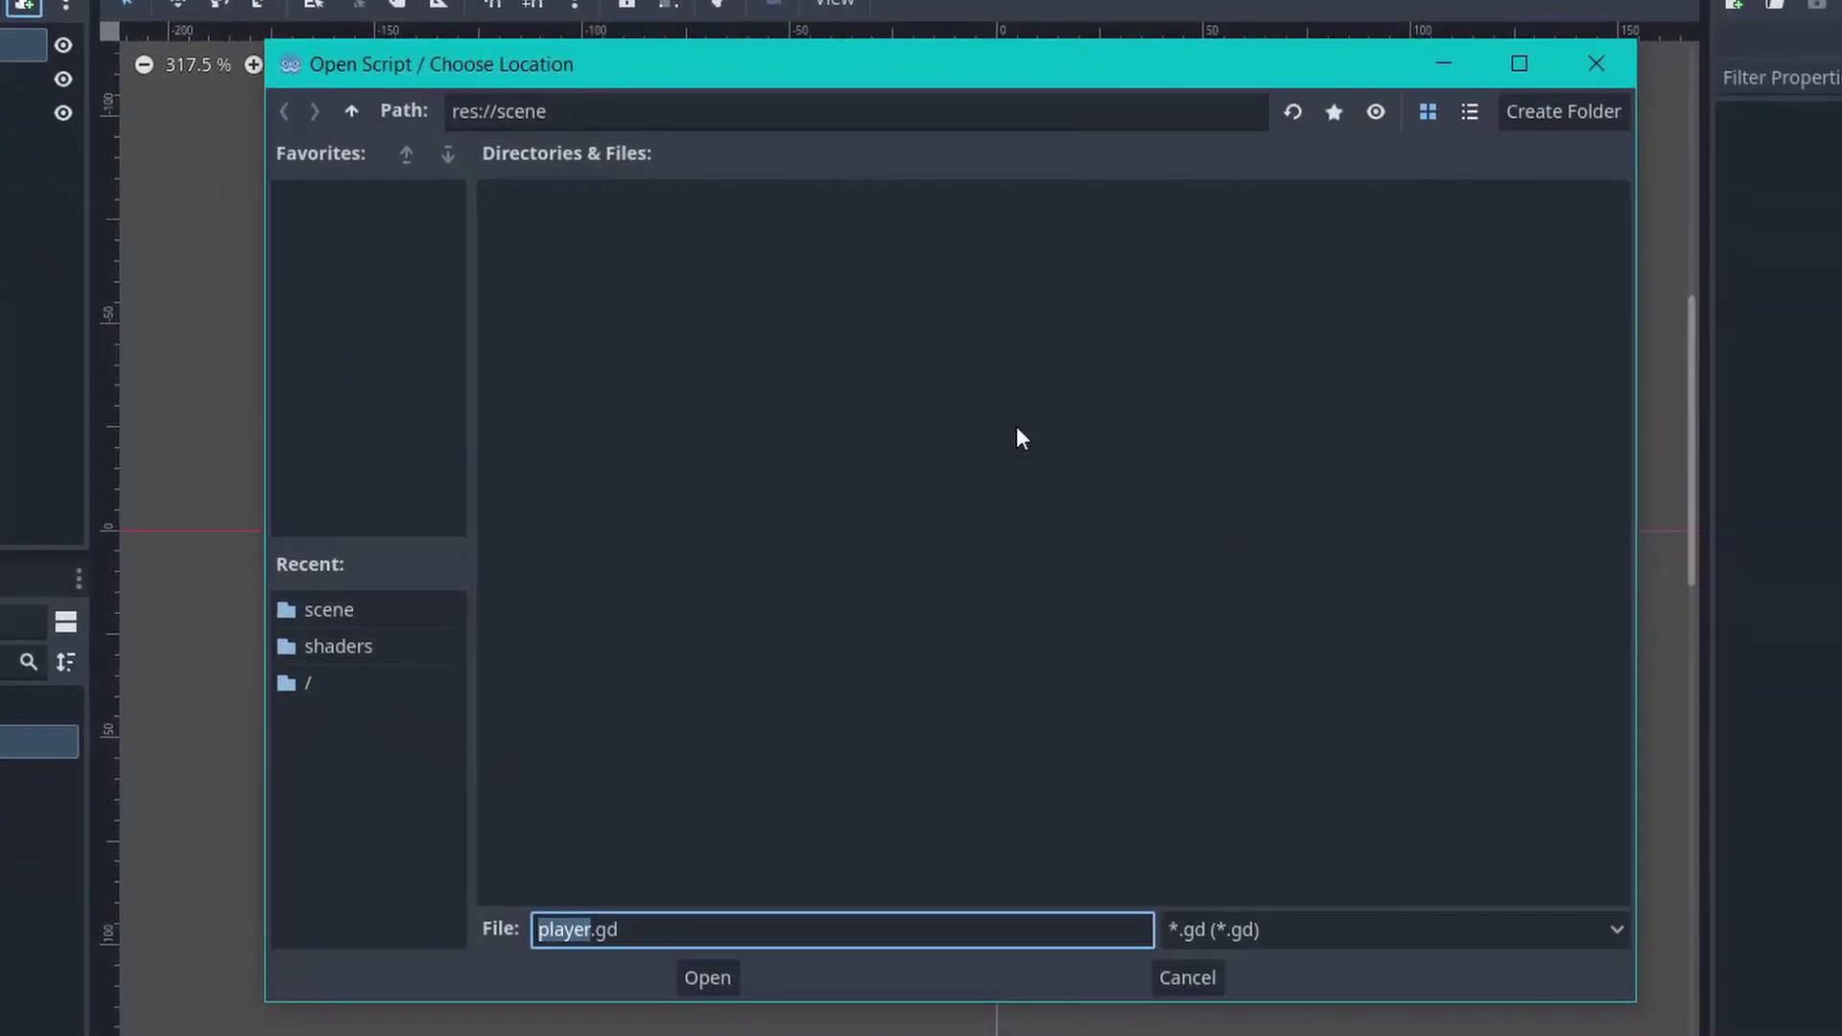
click(351, 111)
click(1560, 113)
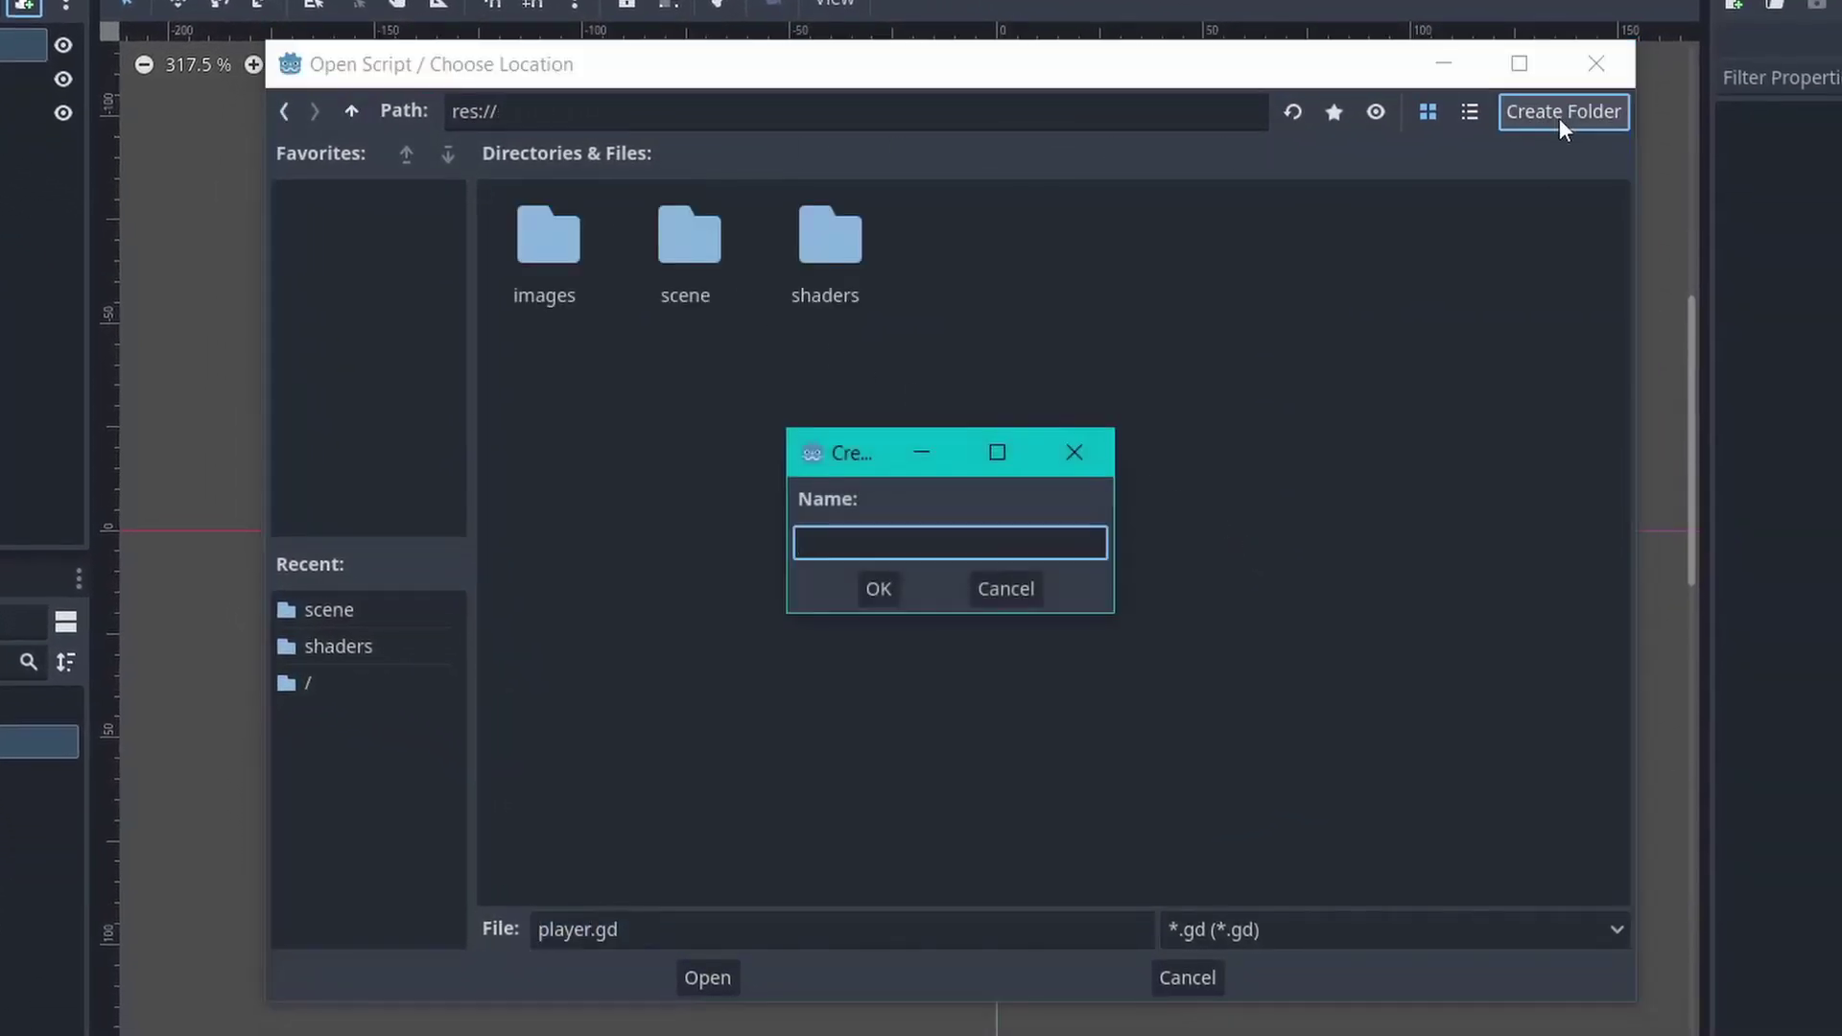
text(code)
key(Return)
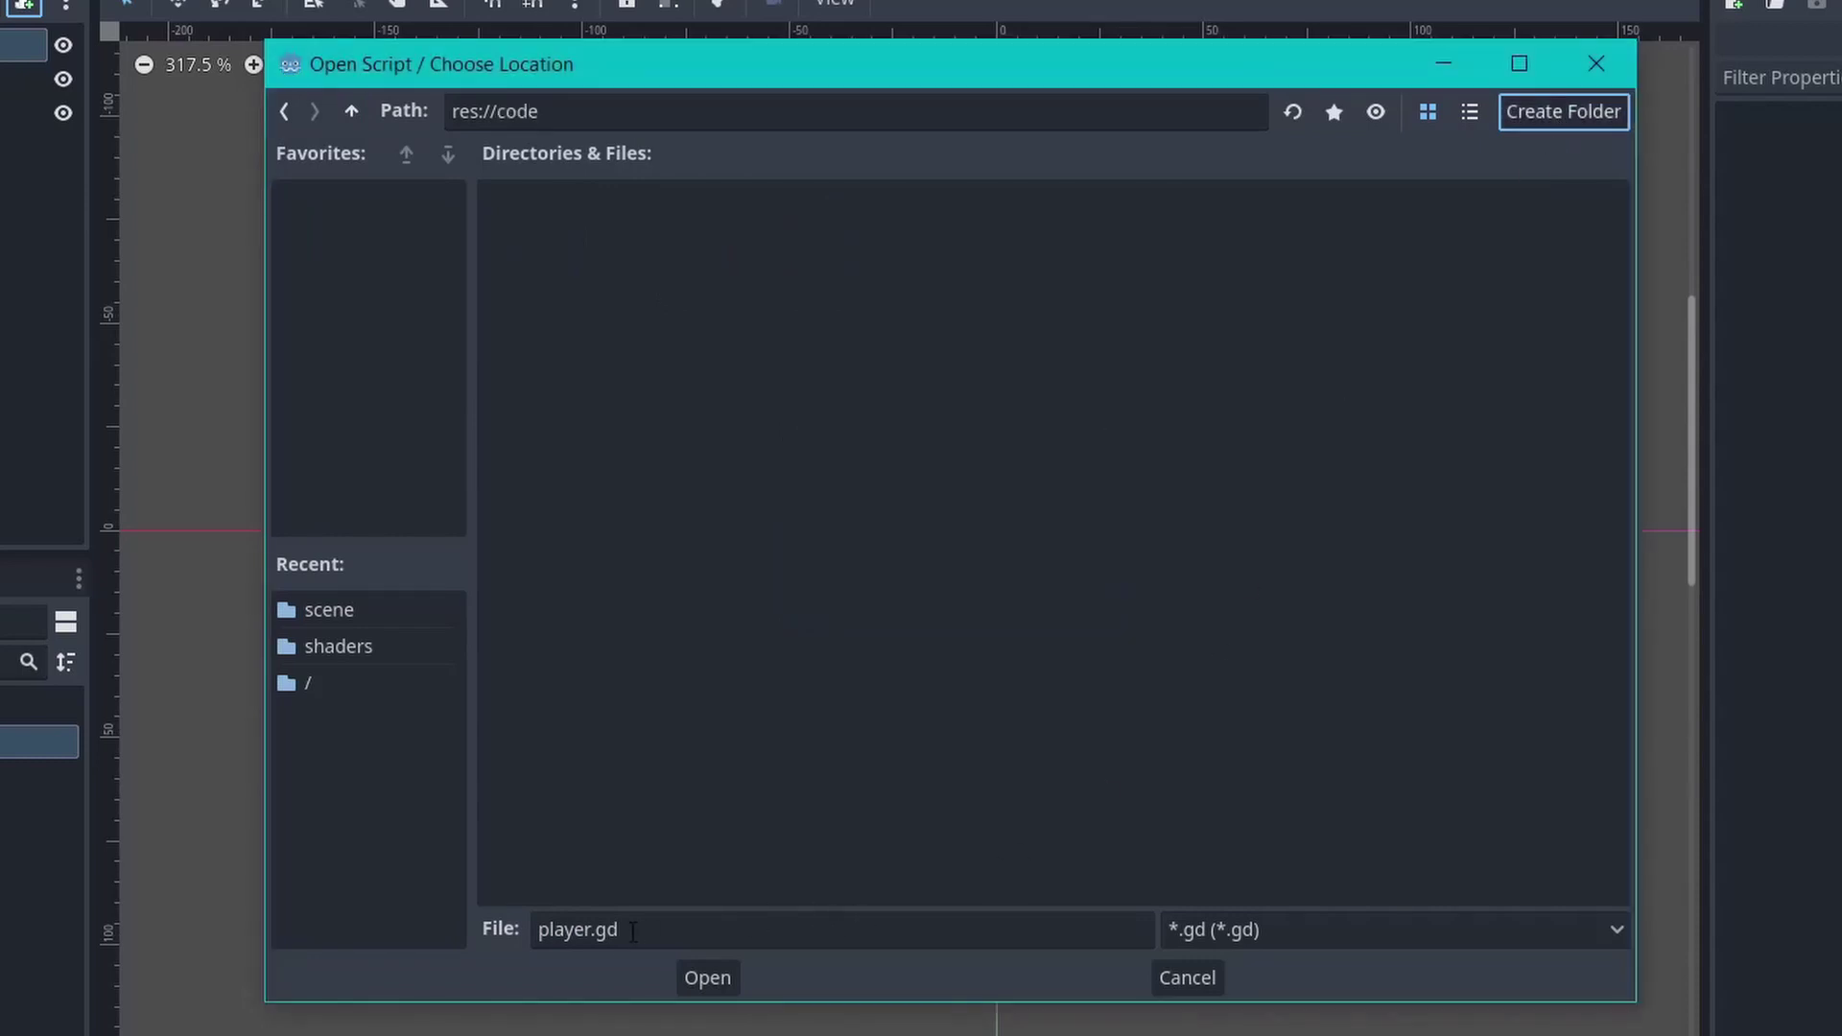
double_click(571, 931)
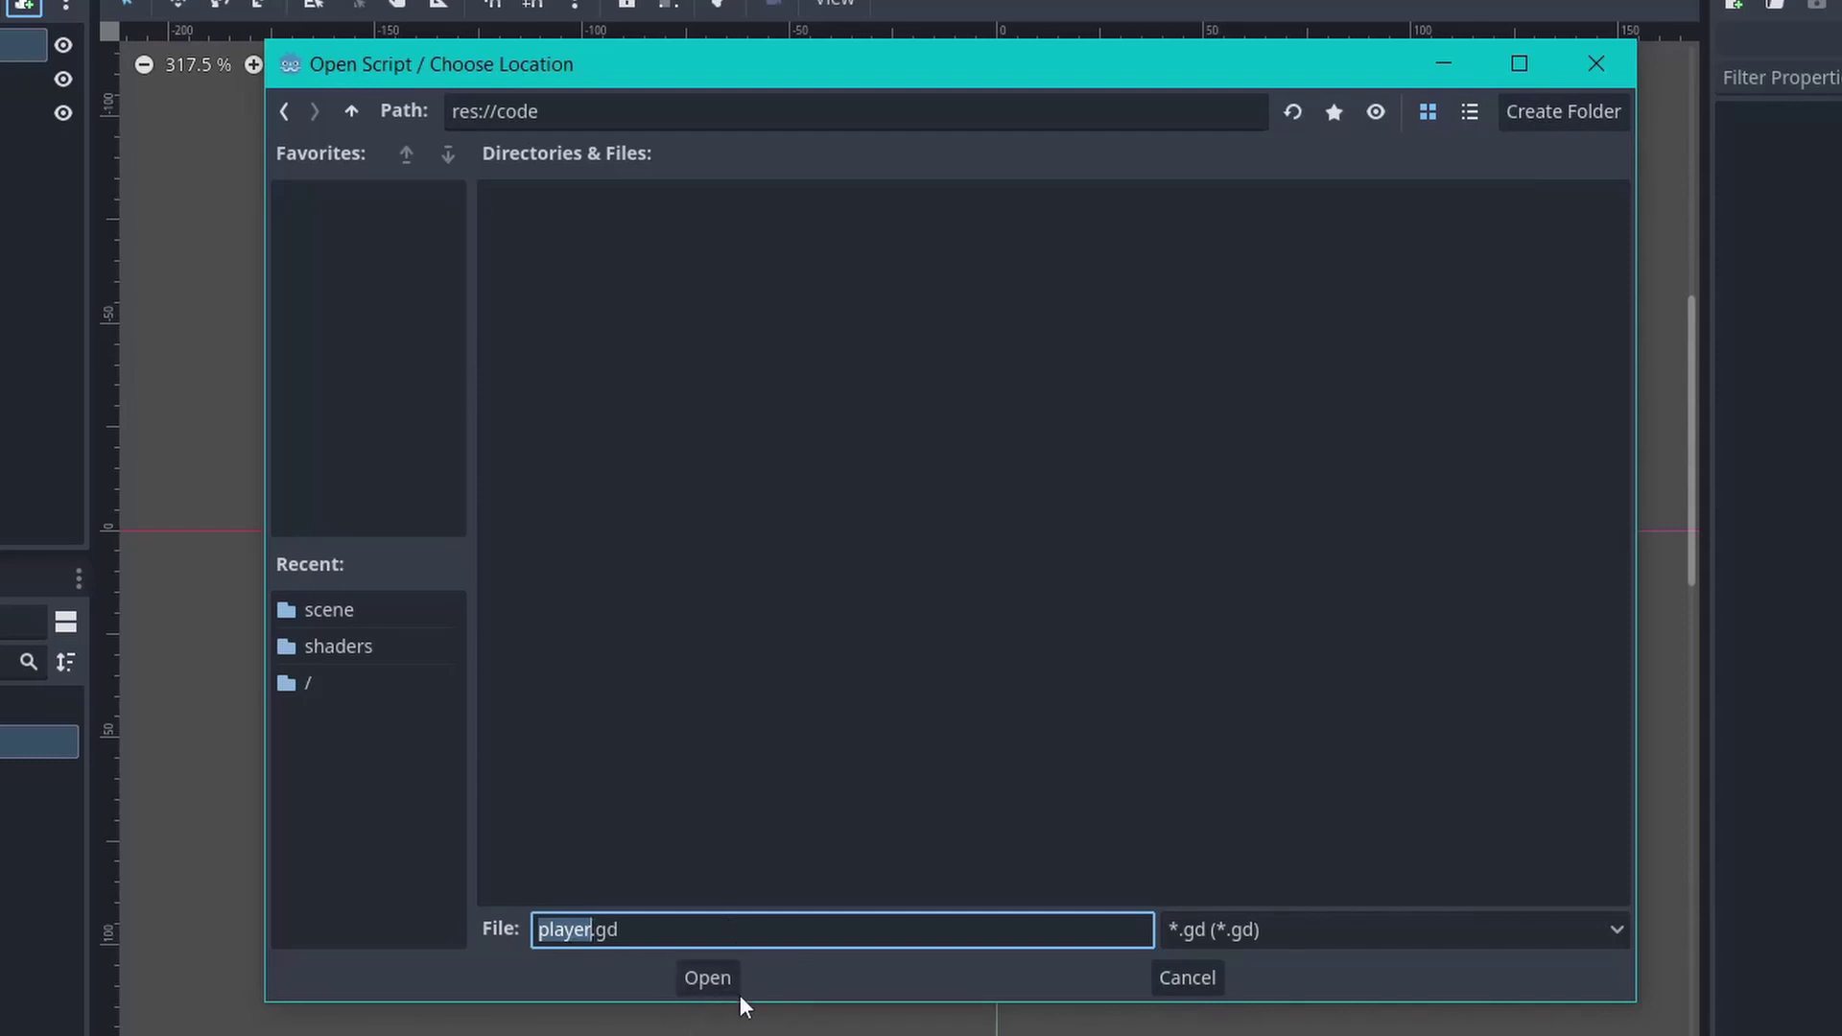
click(710, 979)
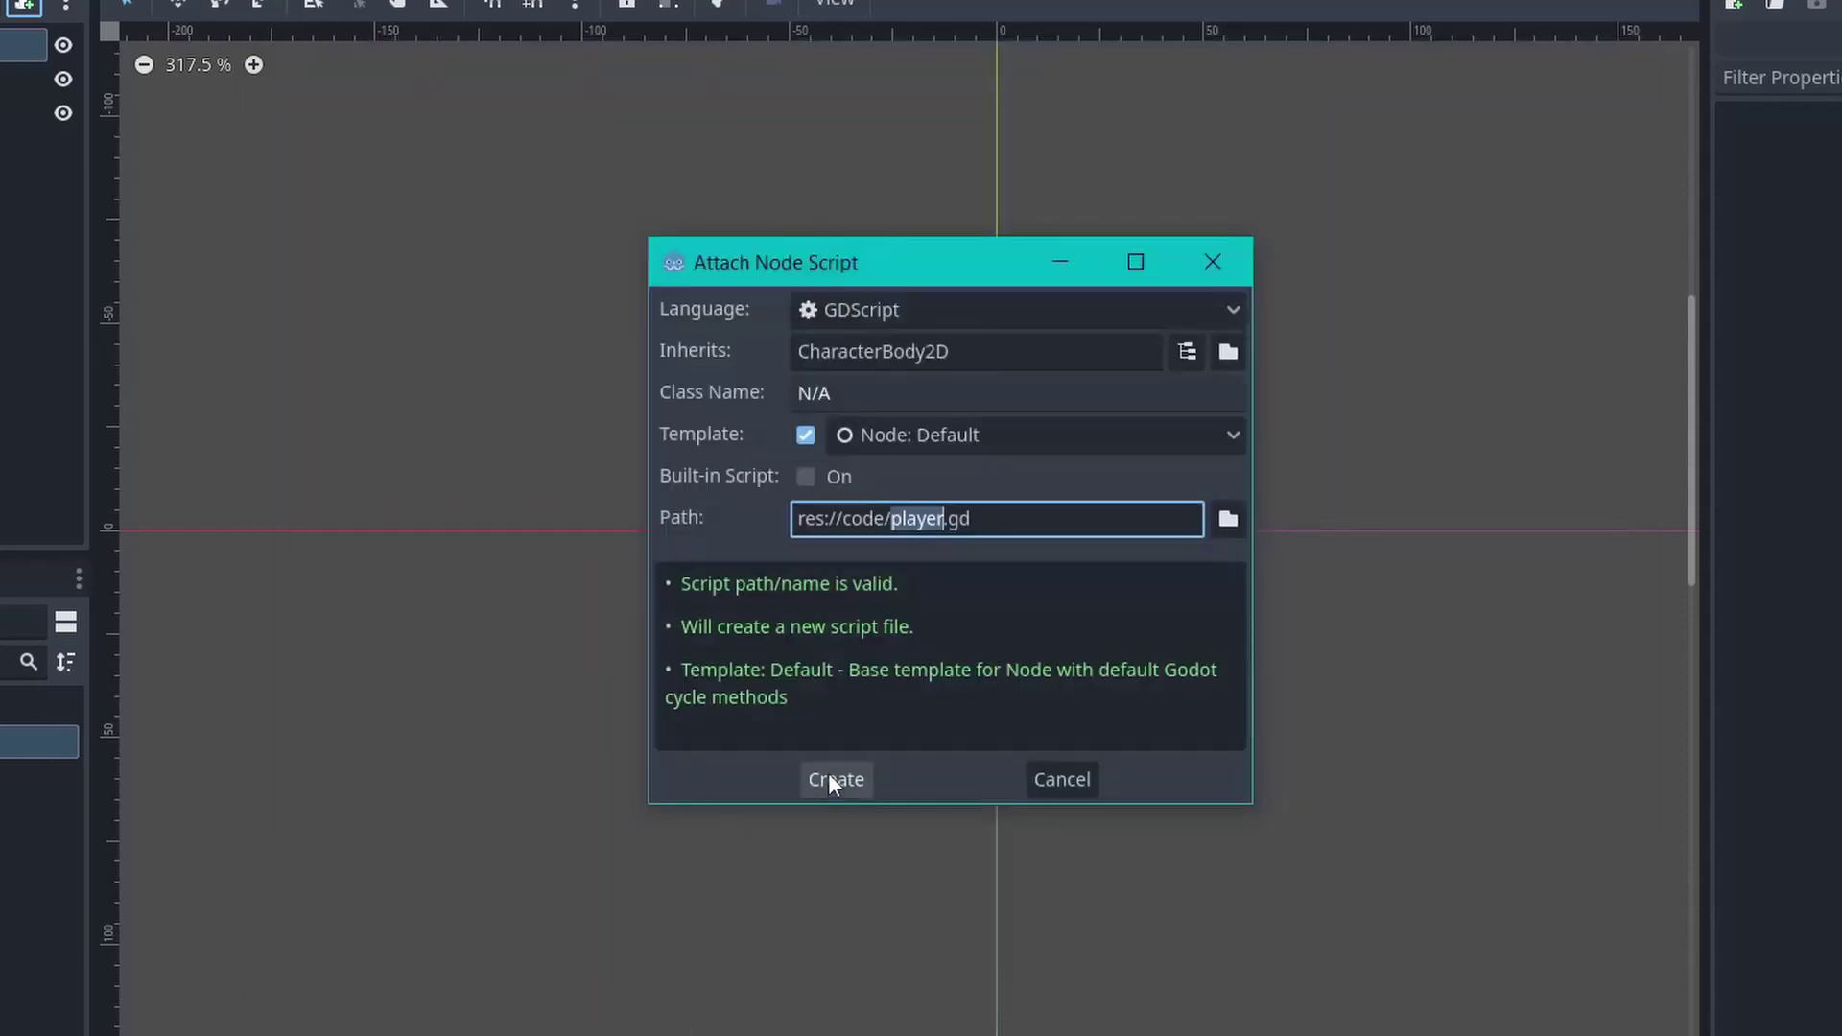
click(829, 777)
Step: Replace the template's _ready and _process functions with the function header func _physics_process(delta):
drag(482, 379, 373, 123)
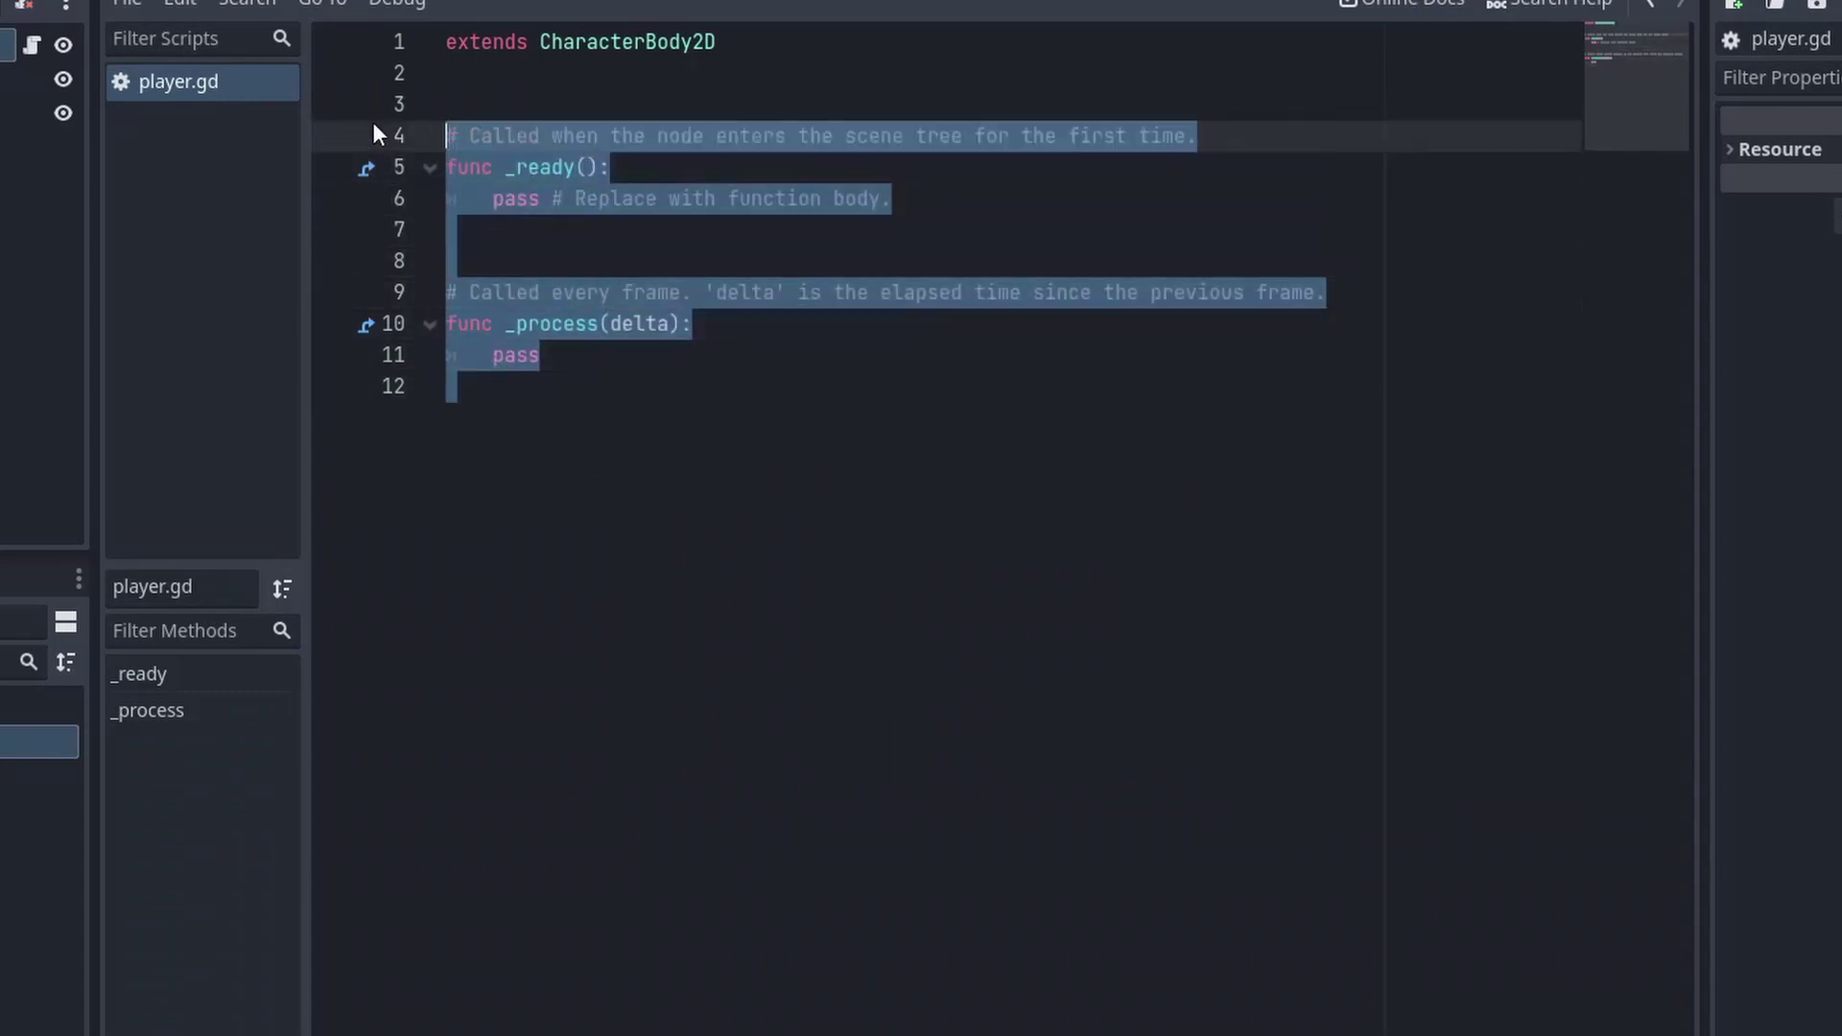
key(BackSpace)
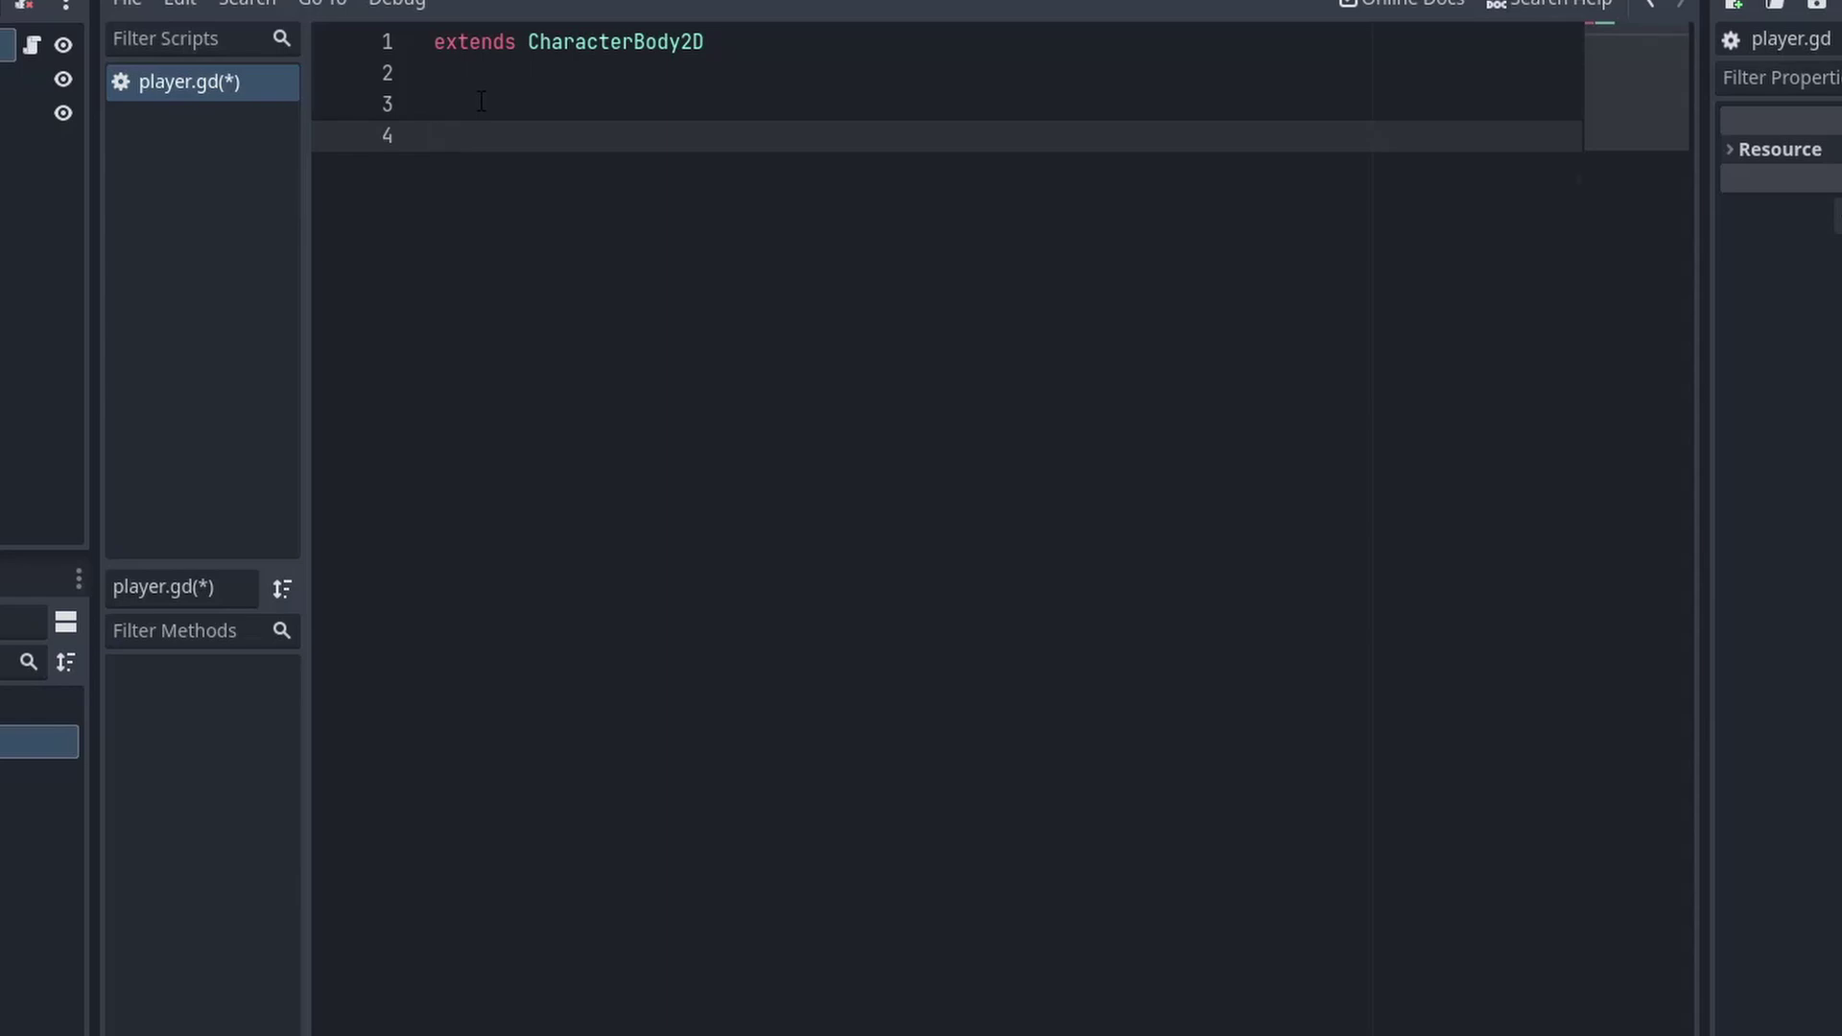
text(func _physics_process(delta):)
key(Return)
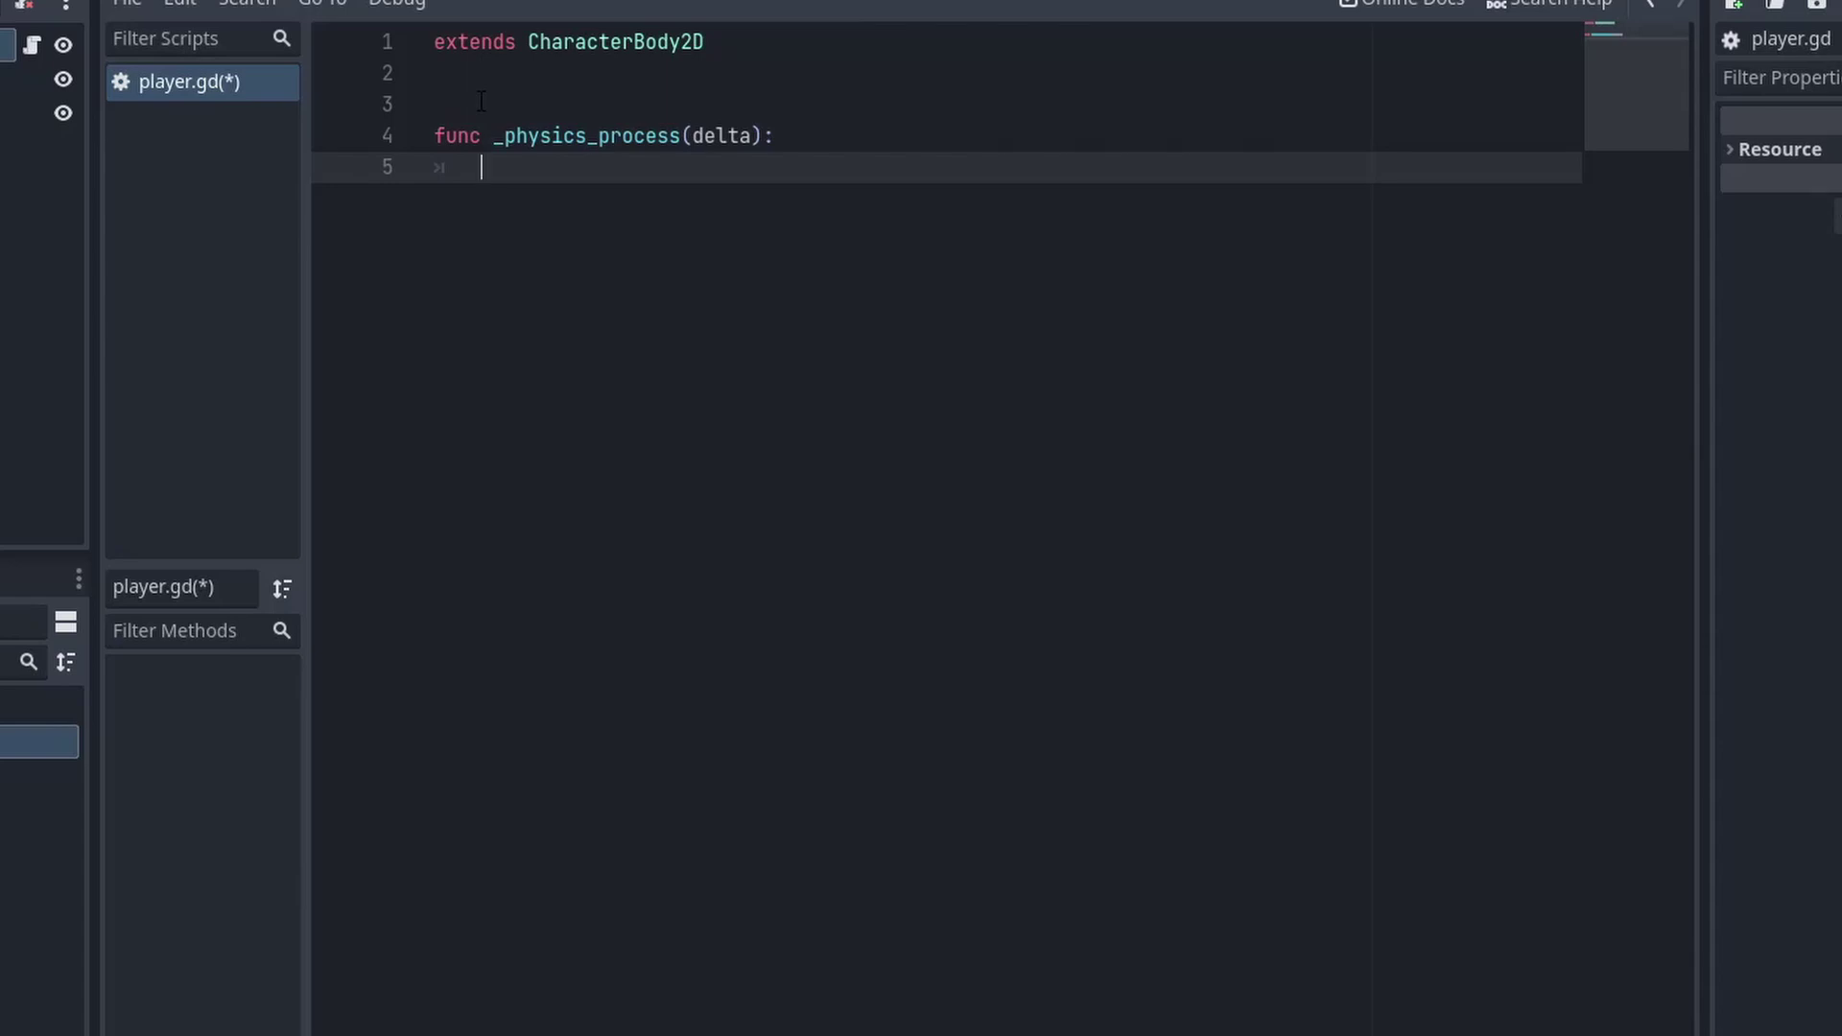
Step: Add an Input.is_action_pressed("") call with an empty string argument inside _physics_process
text(Inp)
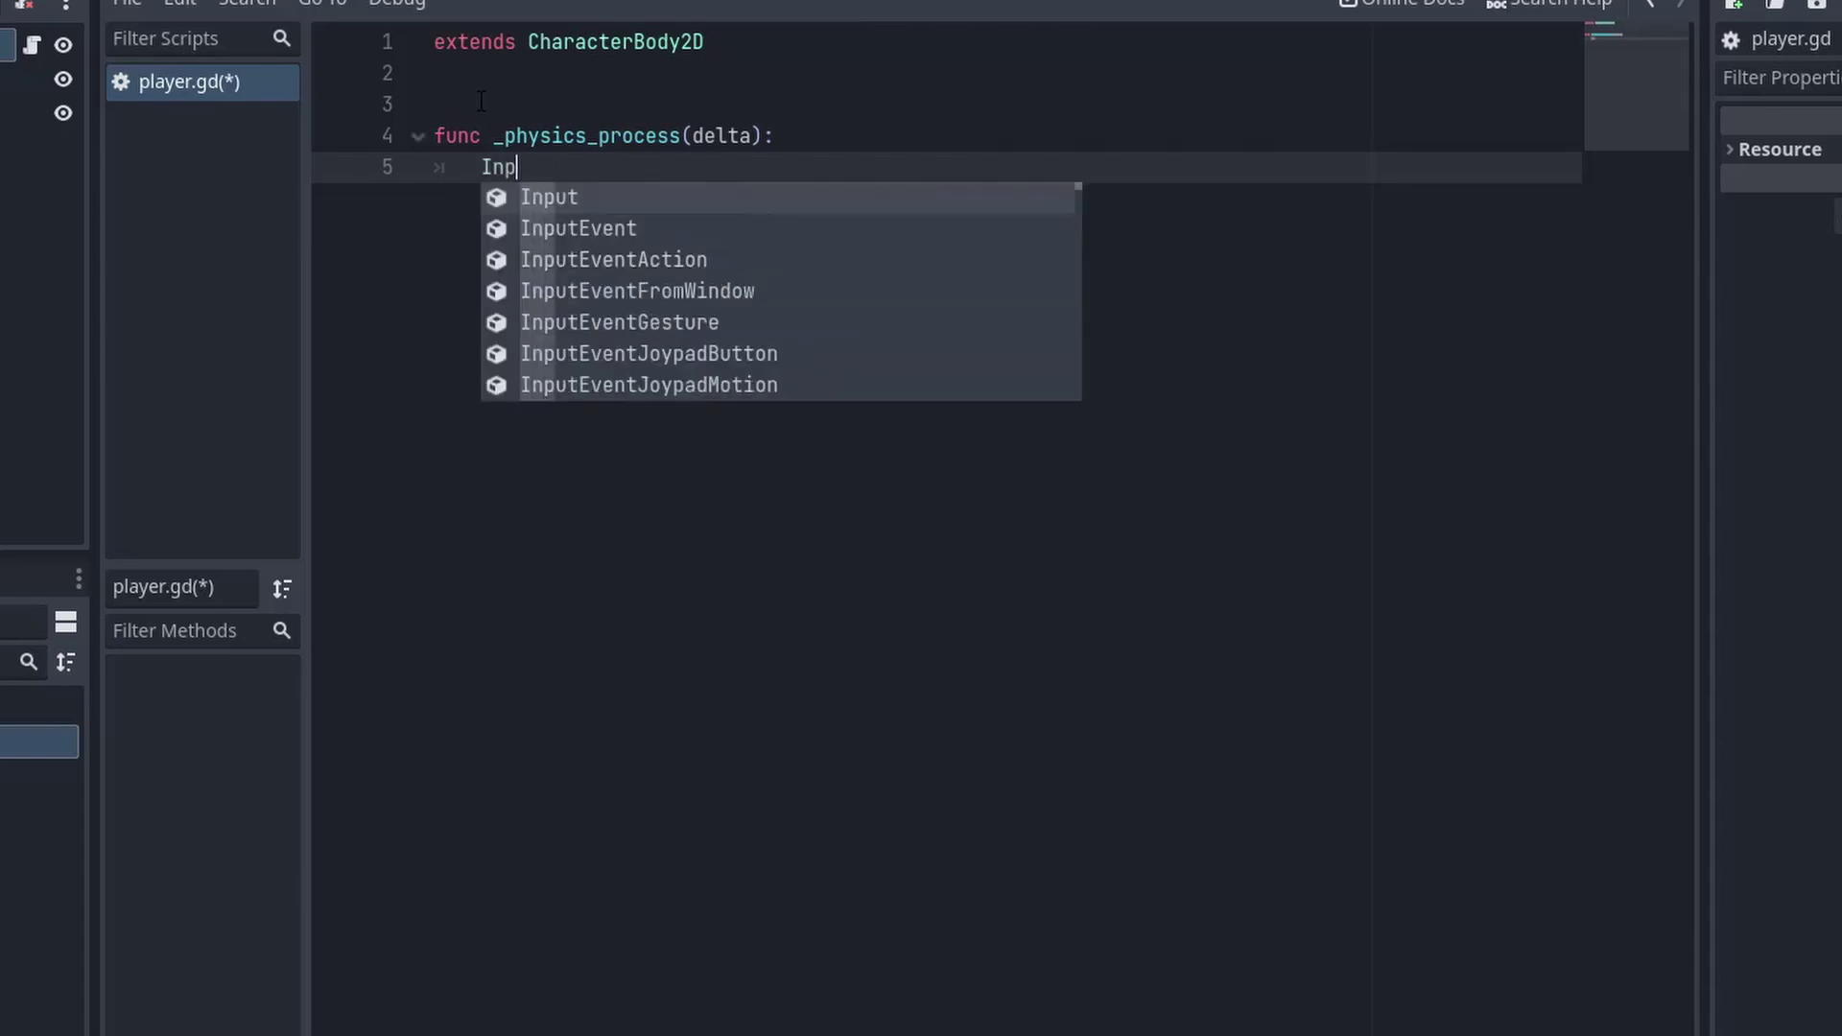
text(ut.is_action_pressed()
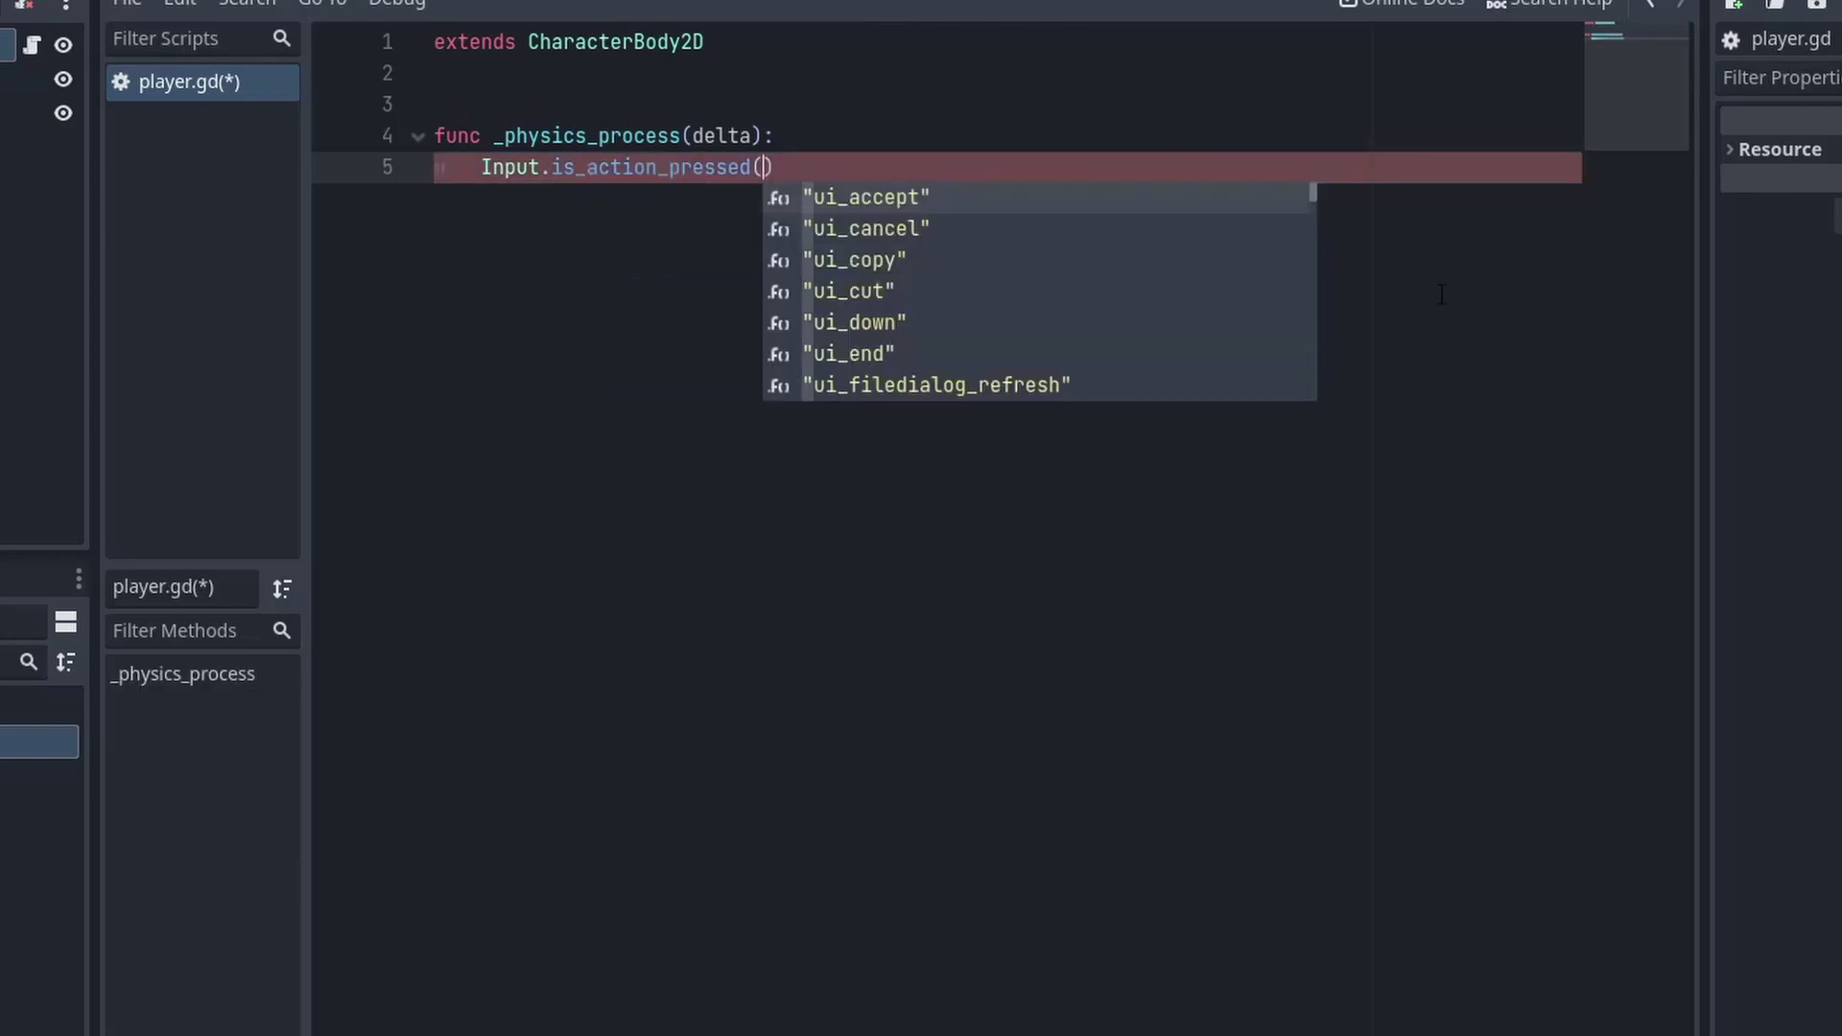
text(")
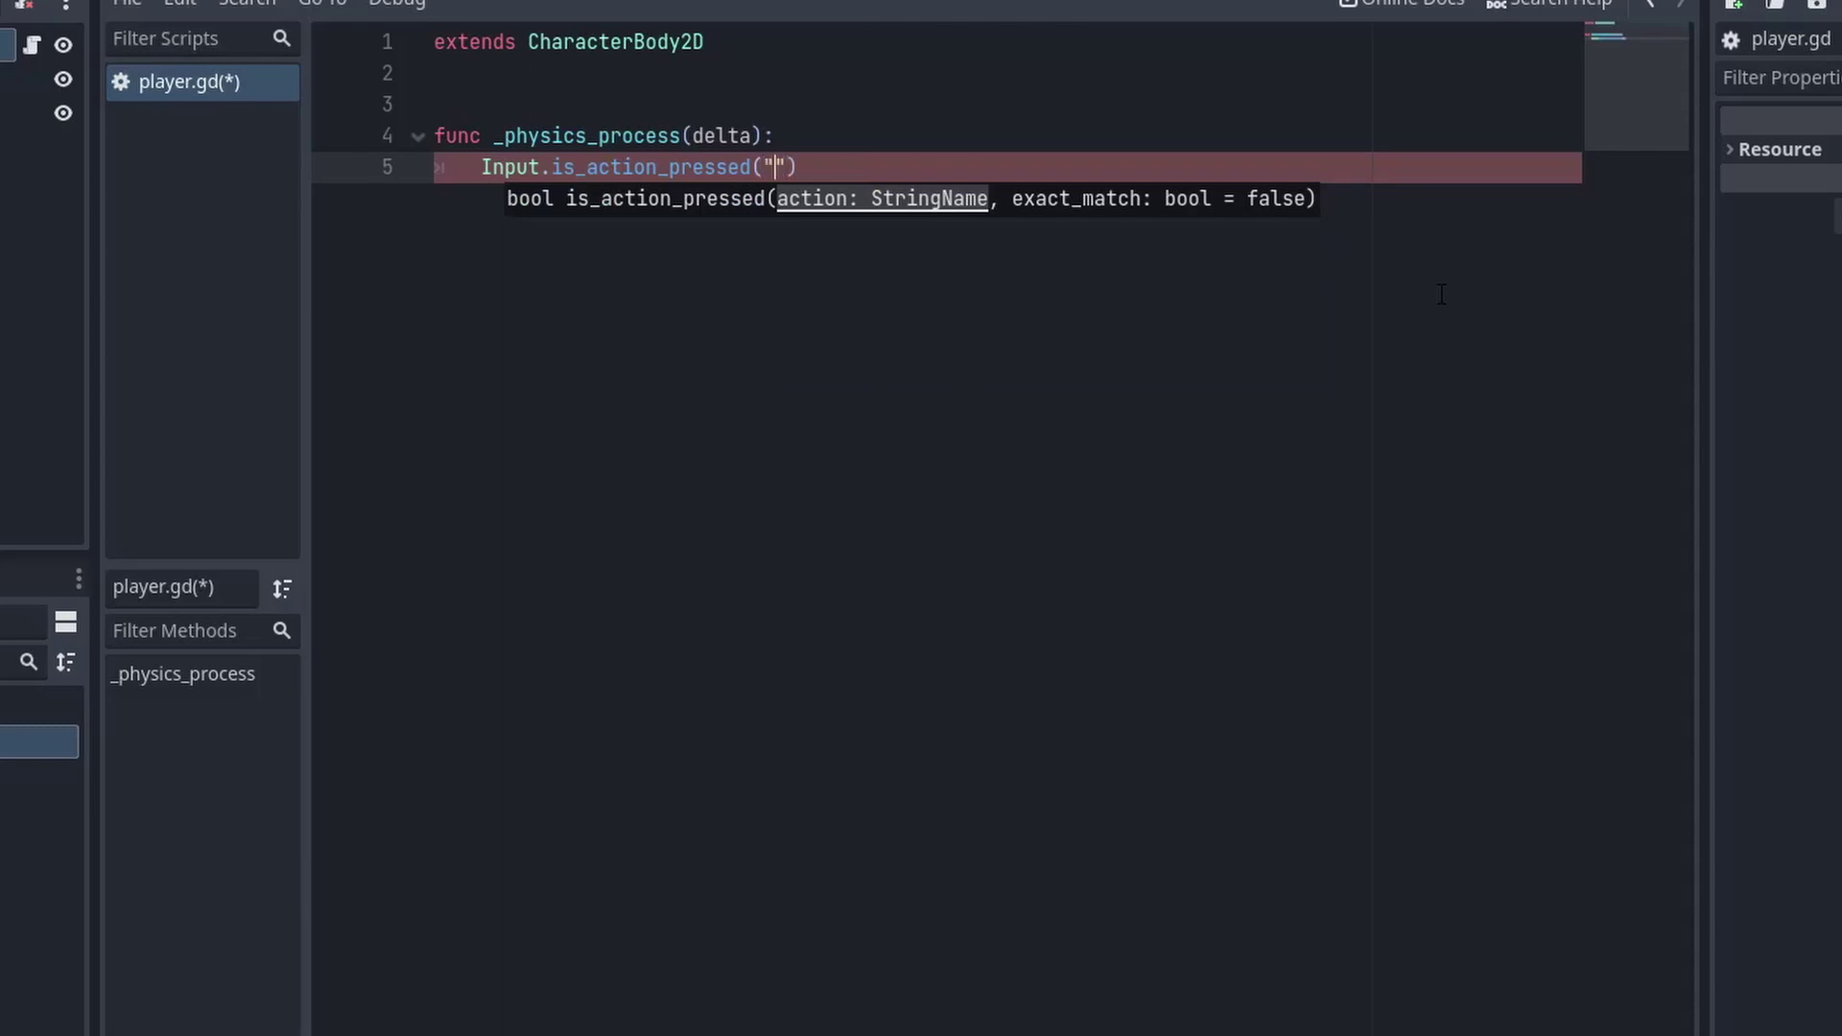
Step: Try ui_right, ui_left and the partial name ui_acc in turn as the action name in the is_action_pressed call
text(ui_rig)
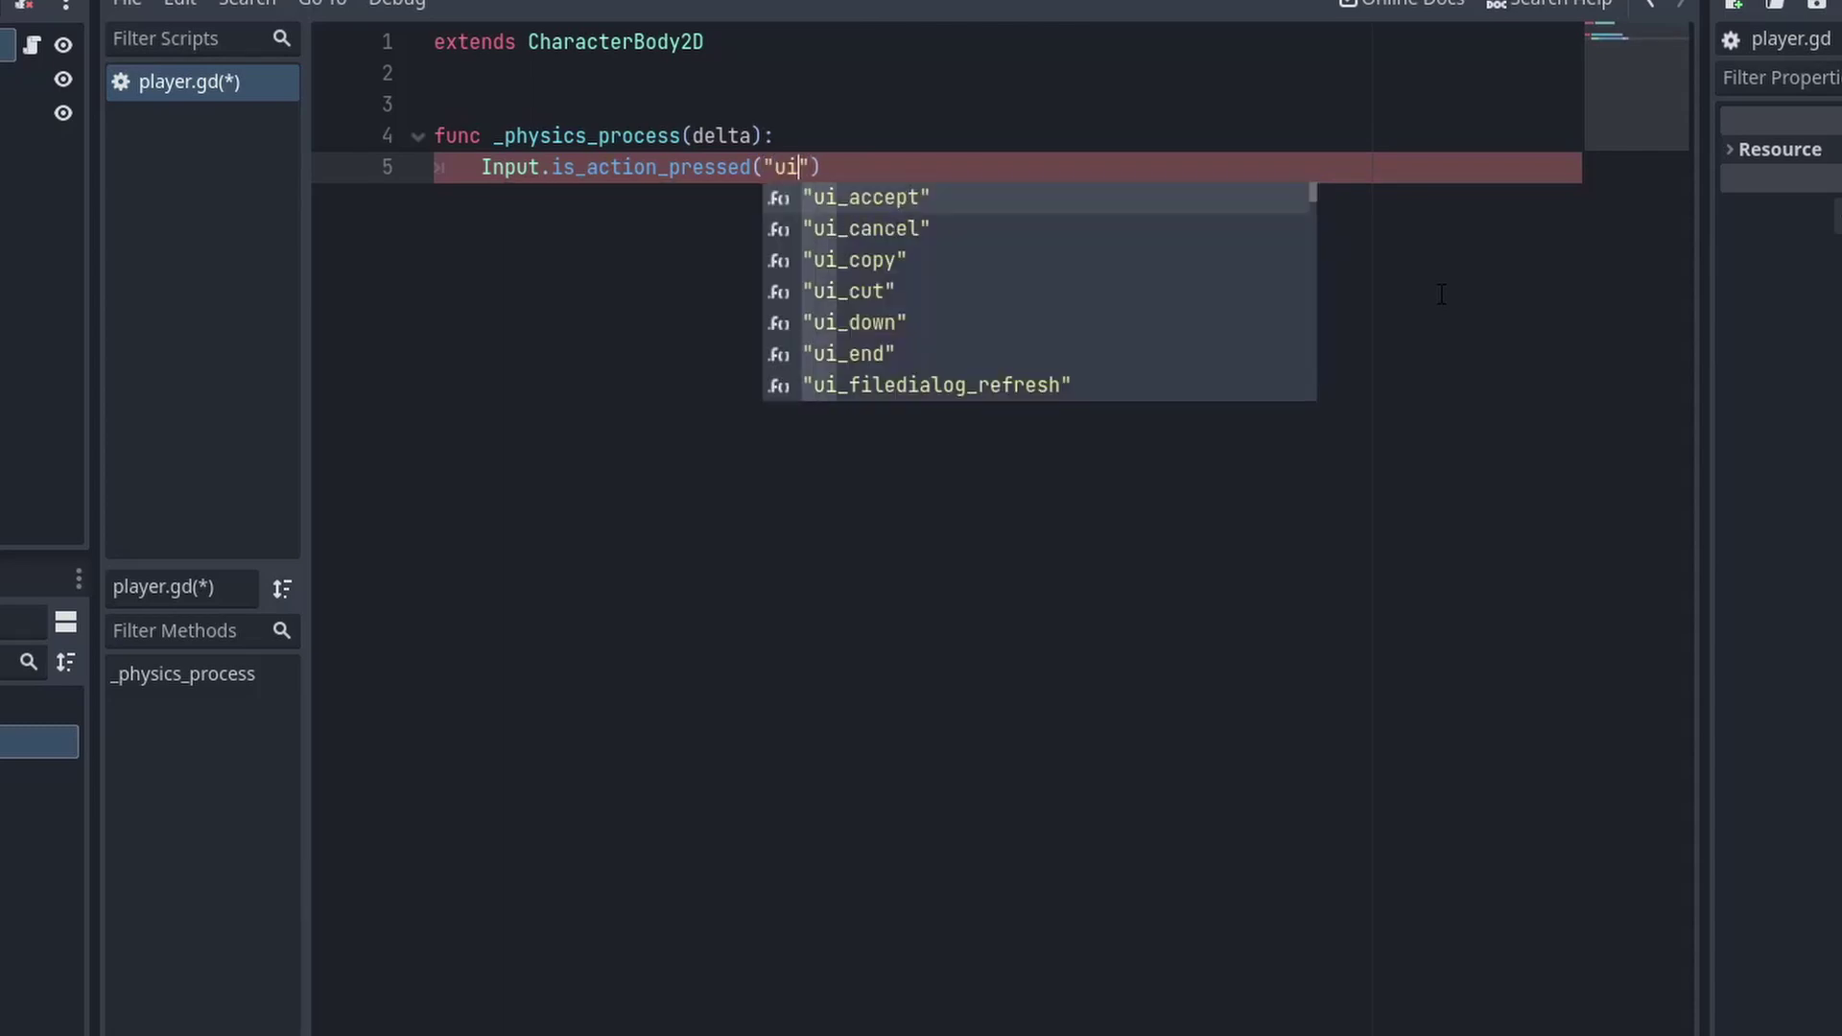
text(ht)
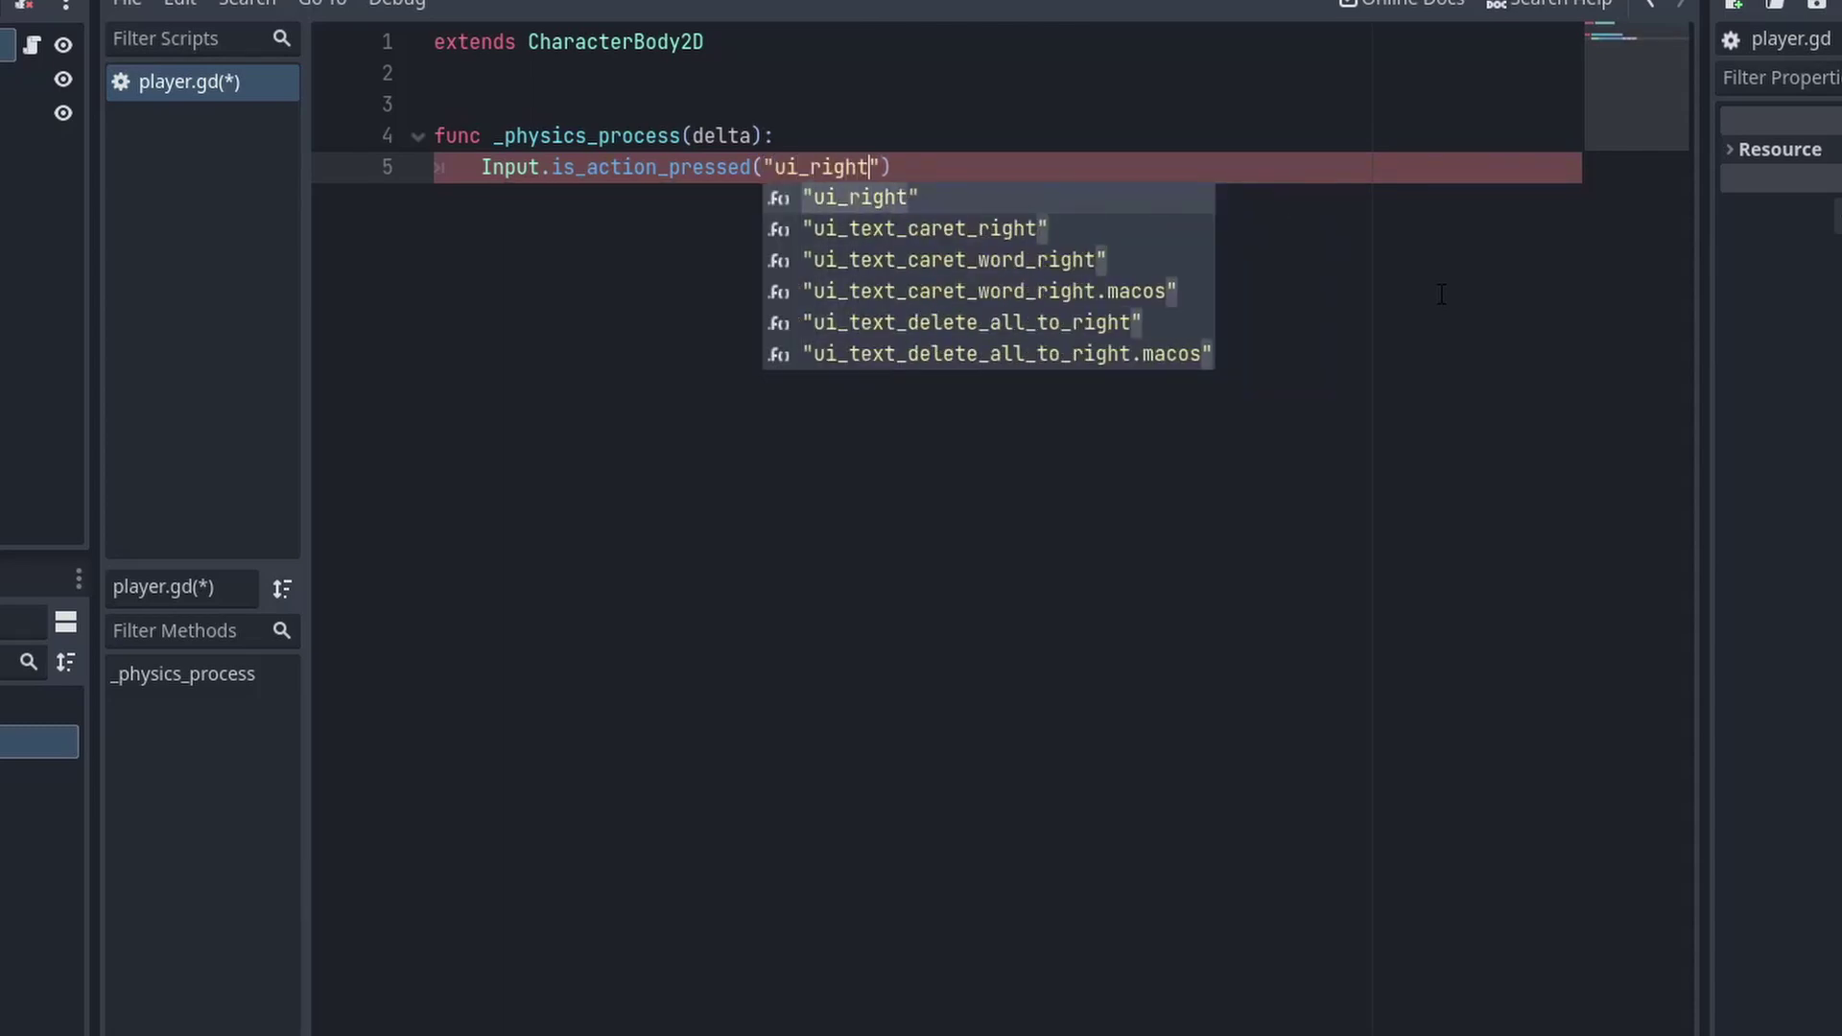
key(BackSpace)
key(BackSpace)
key(BackSpace)
key(BackSpace)
key(BackSpace)
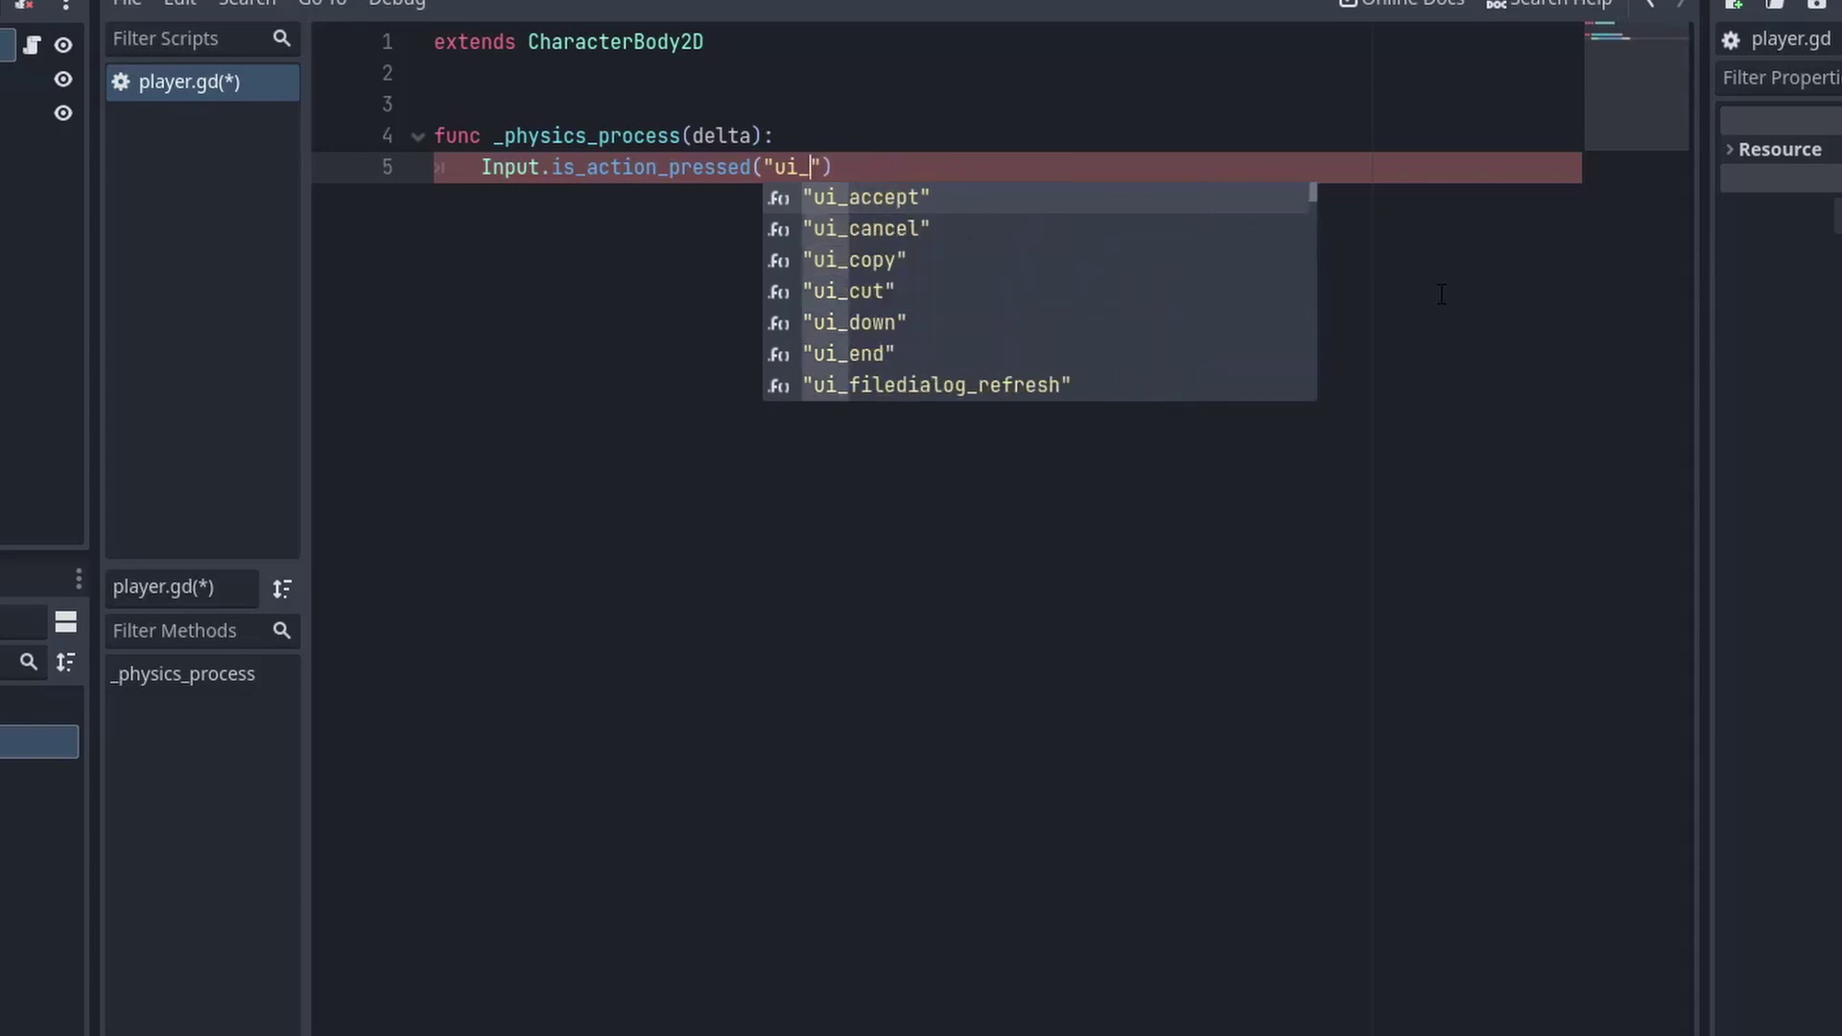
text(left)
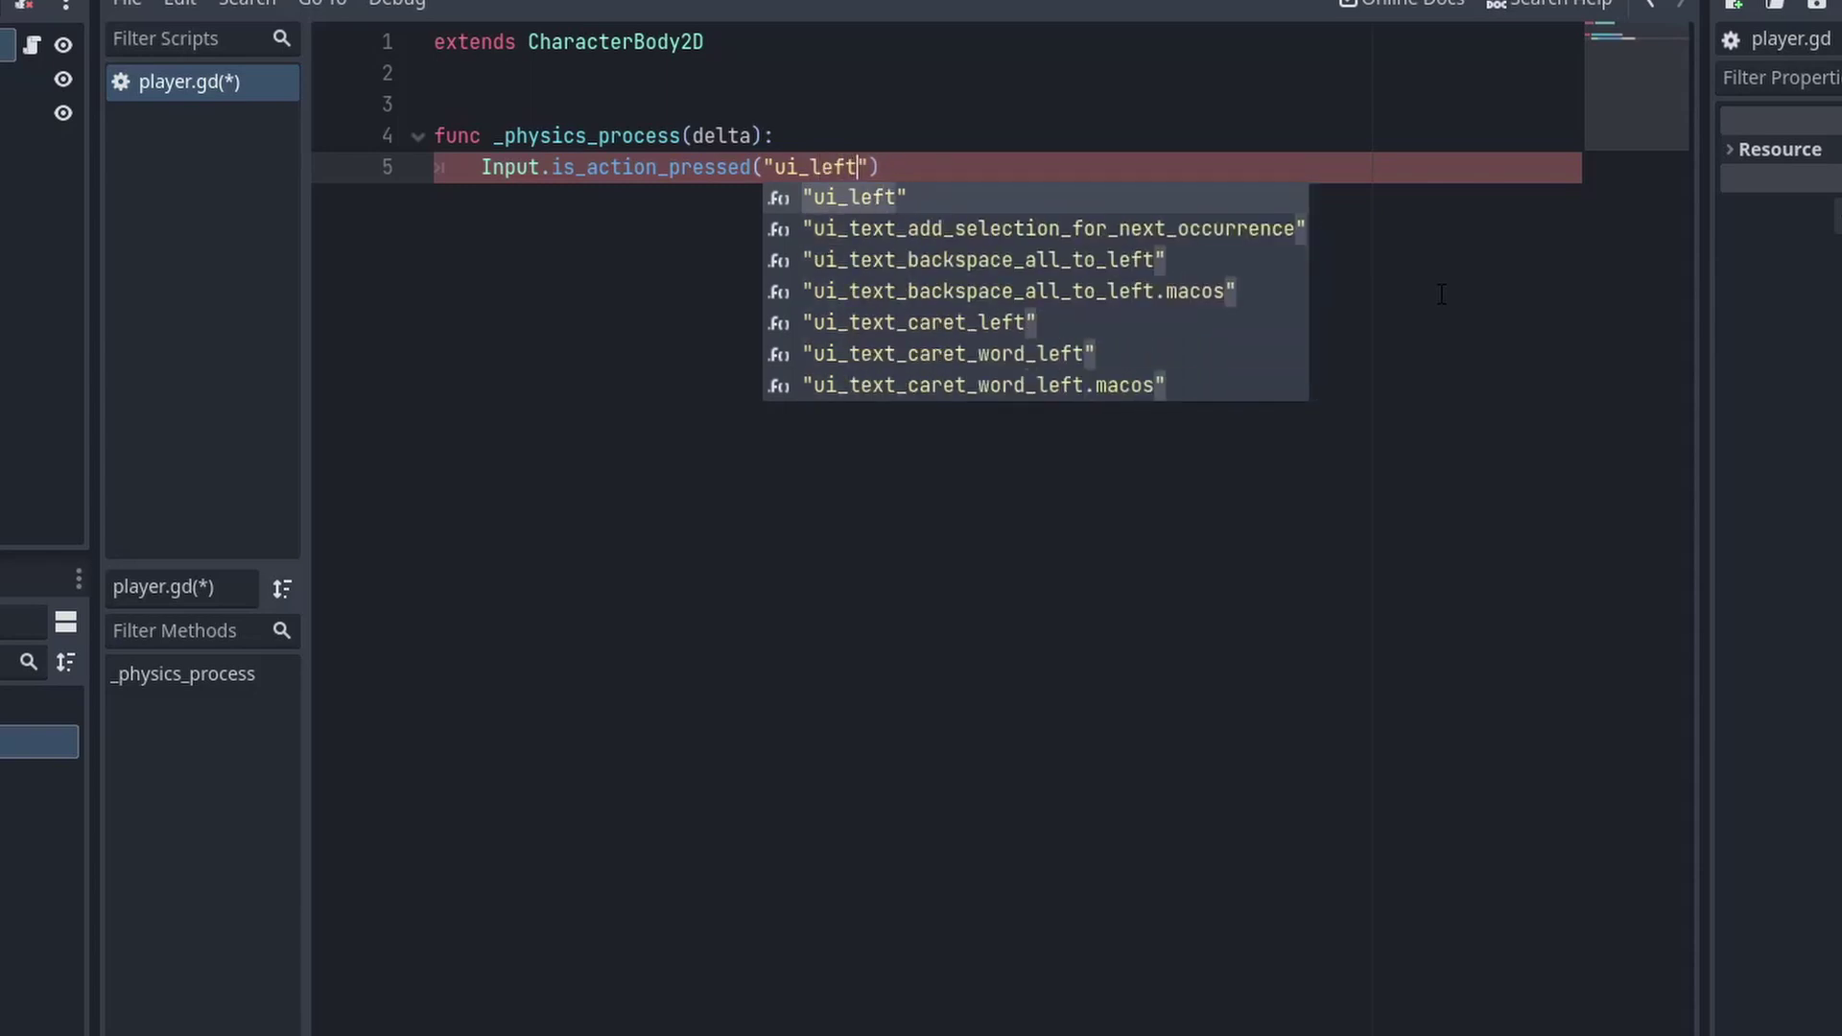
key(BackSpace)
key(BackSpace)
key(BackSpace)
key(BackSpace)
text(acc)
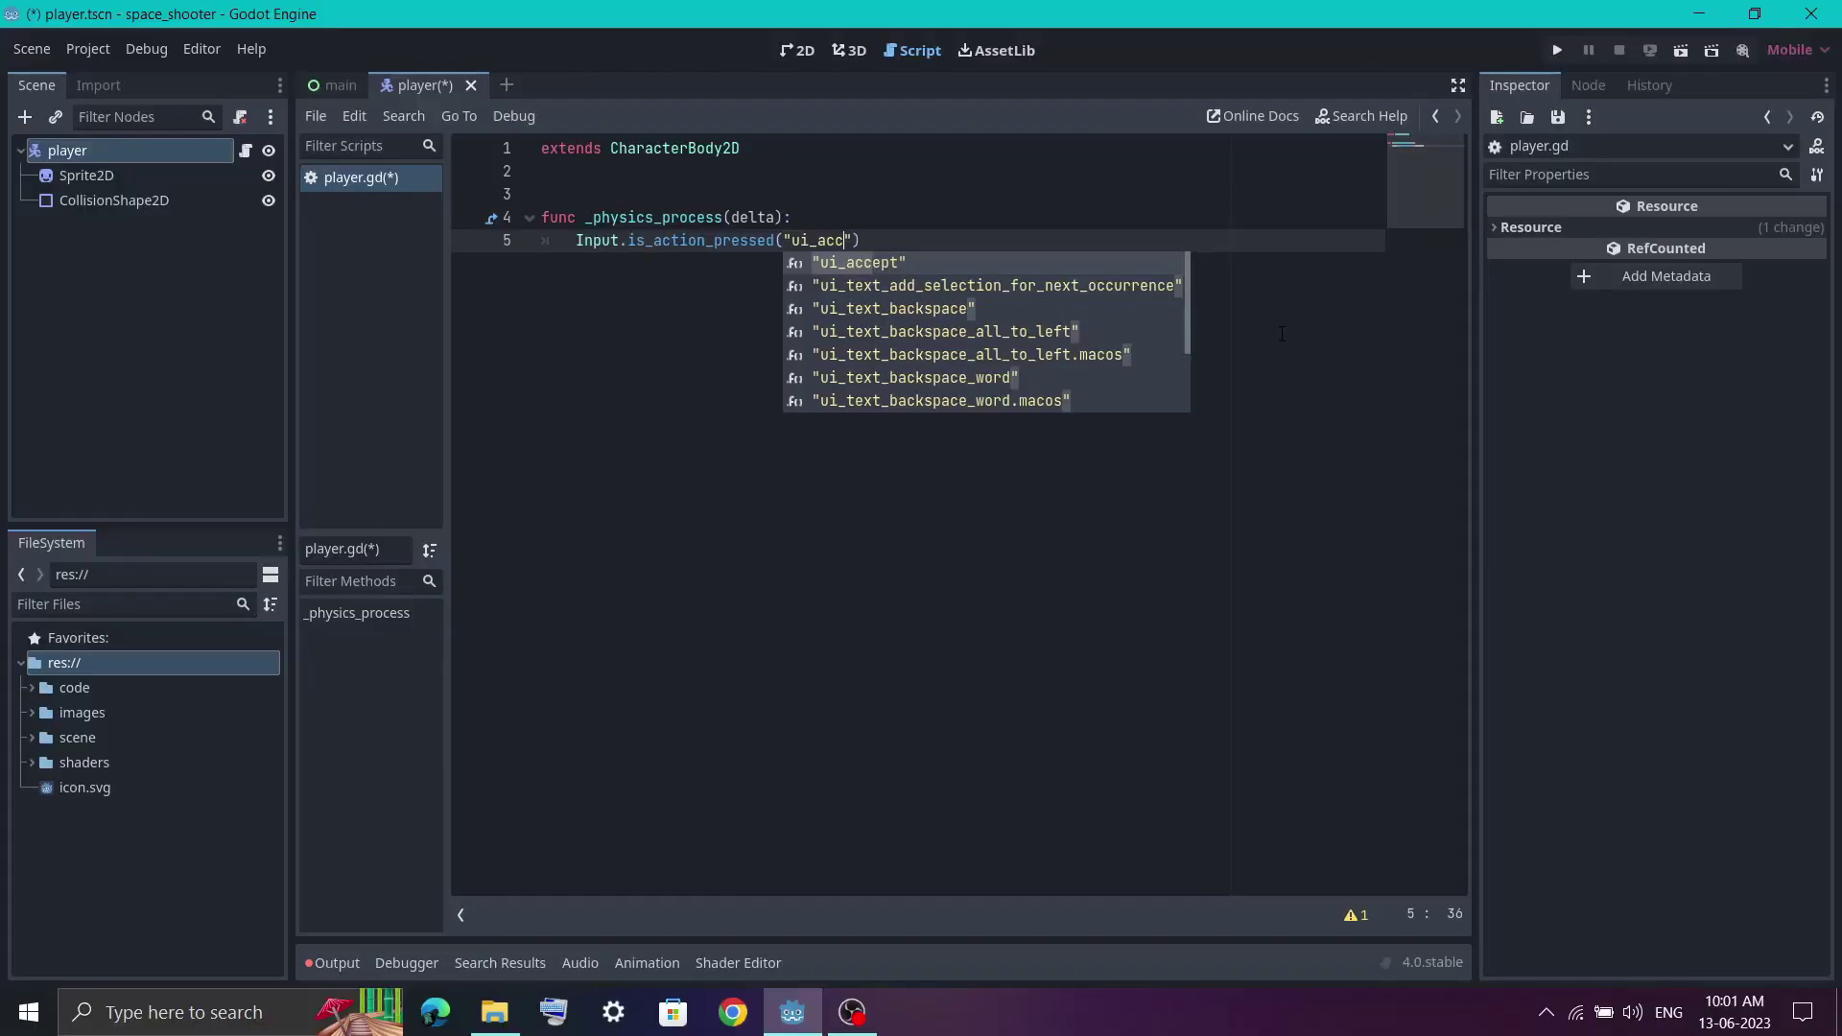
Step: Add three new actions named right, left and shoot to the project's input map
click(82, 54)
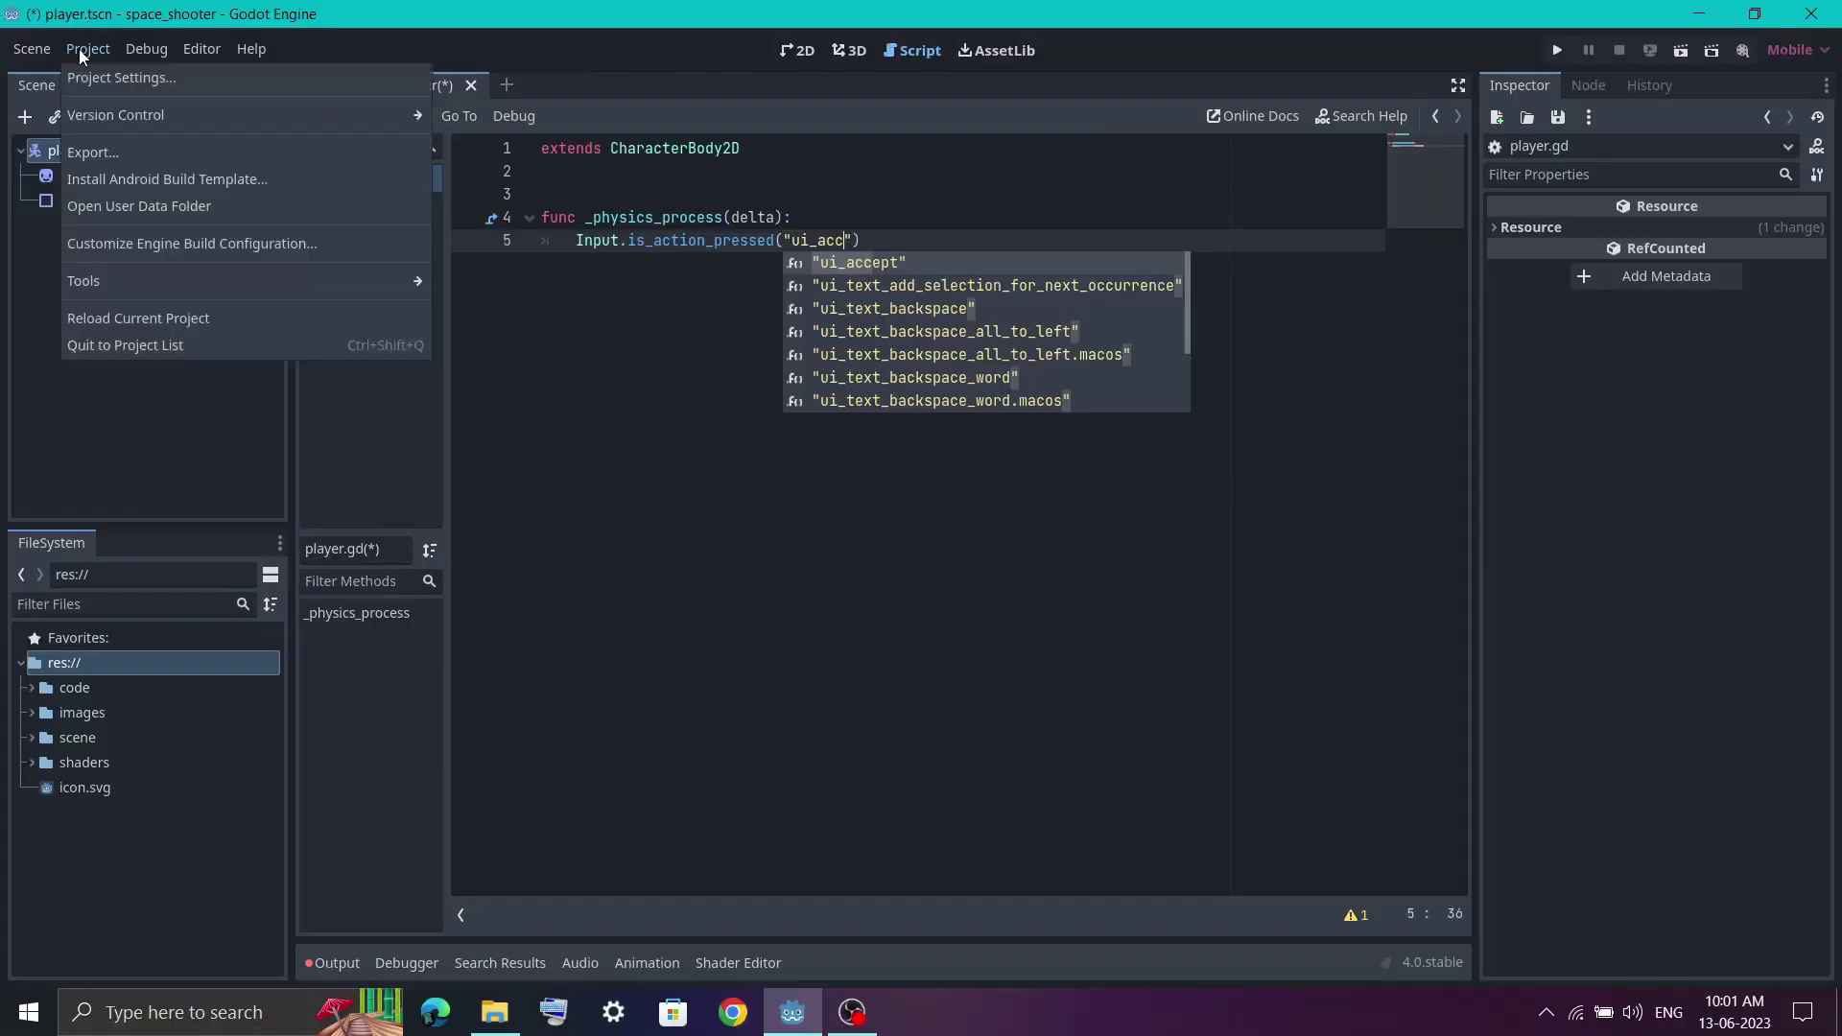
click(97, 80)
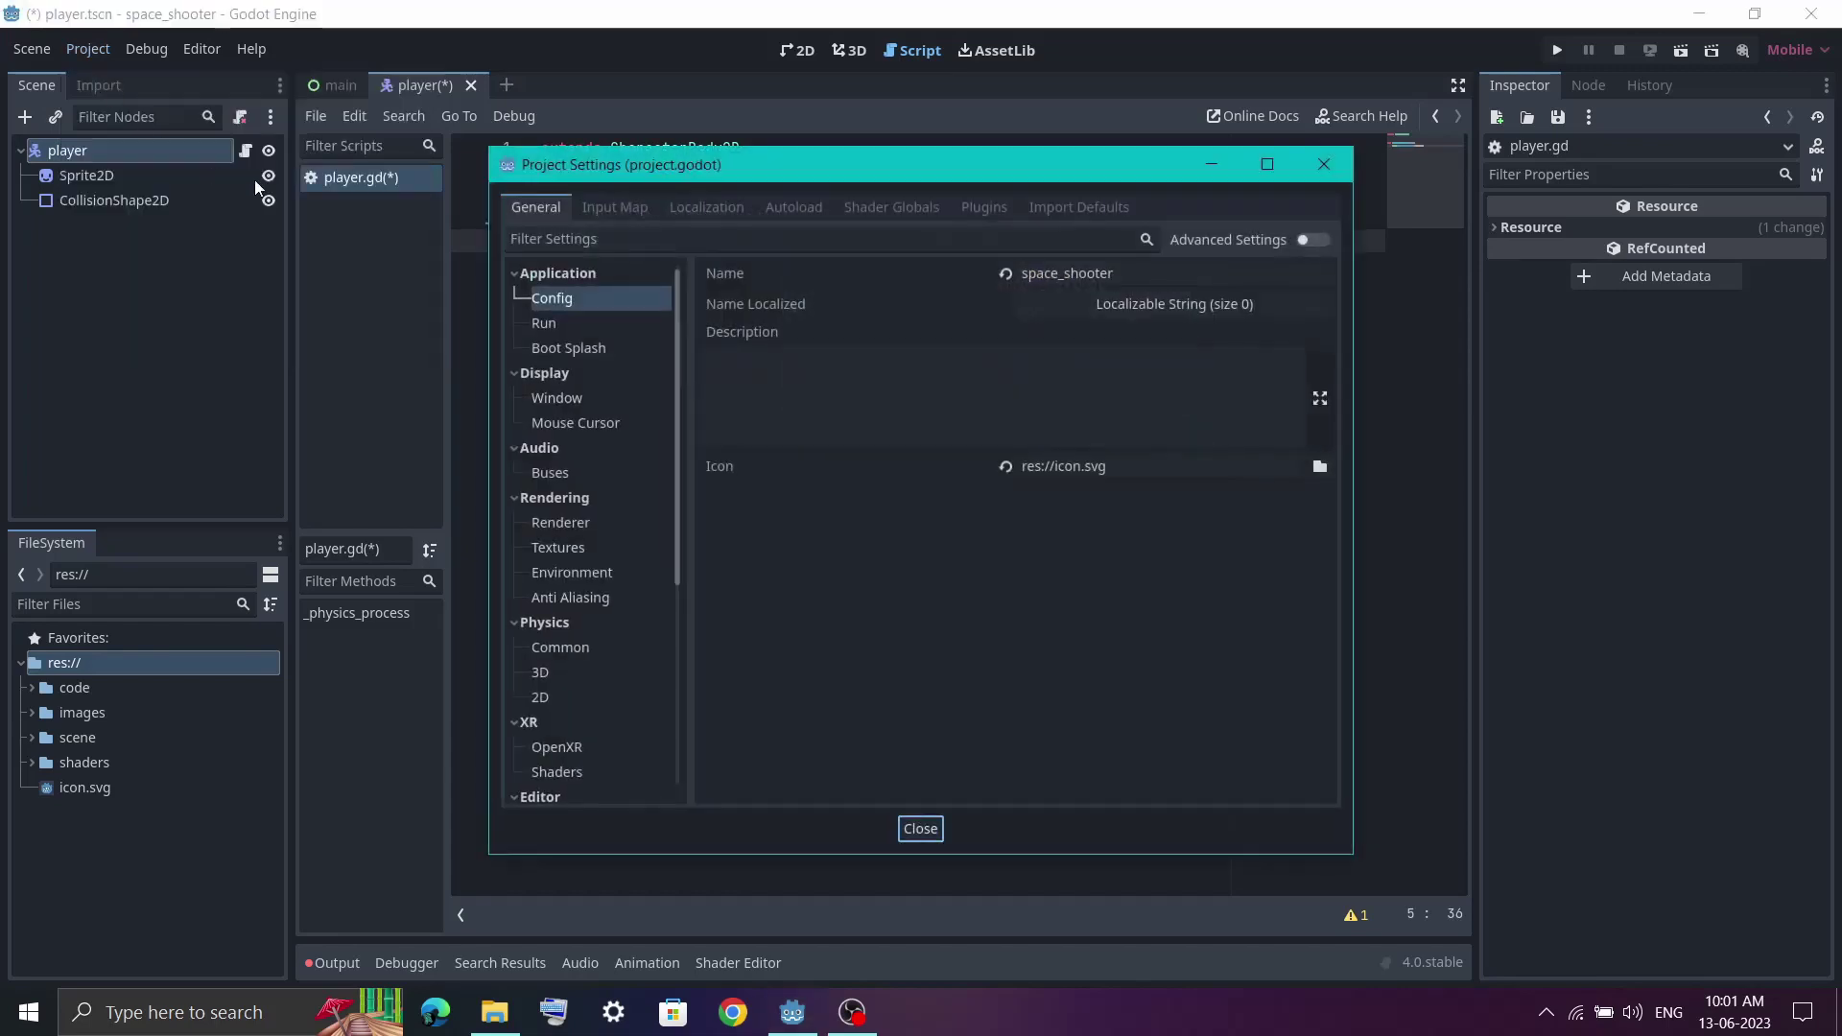
click(589, 214)
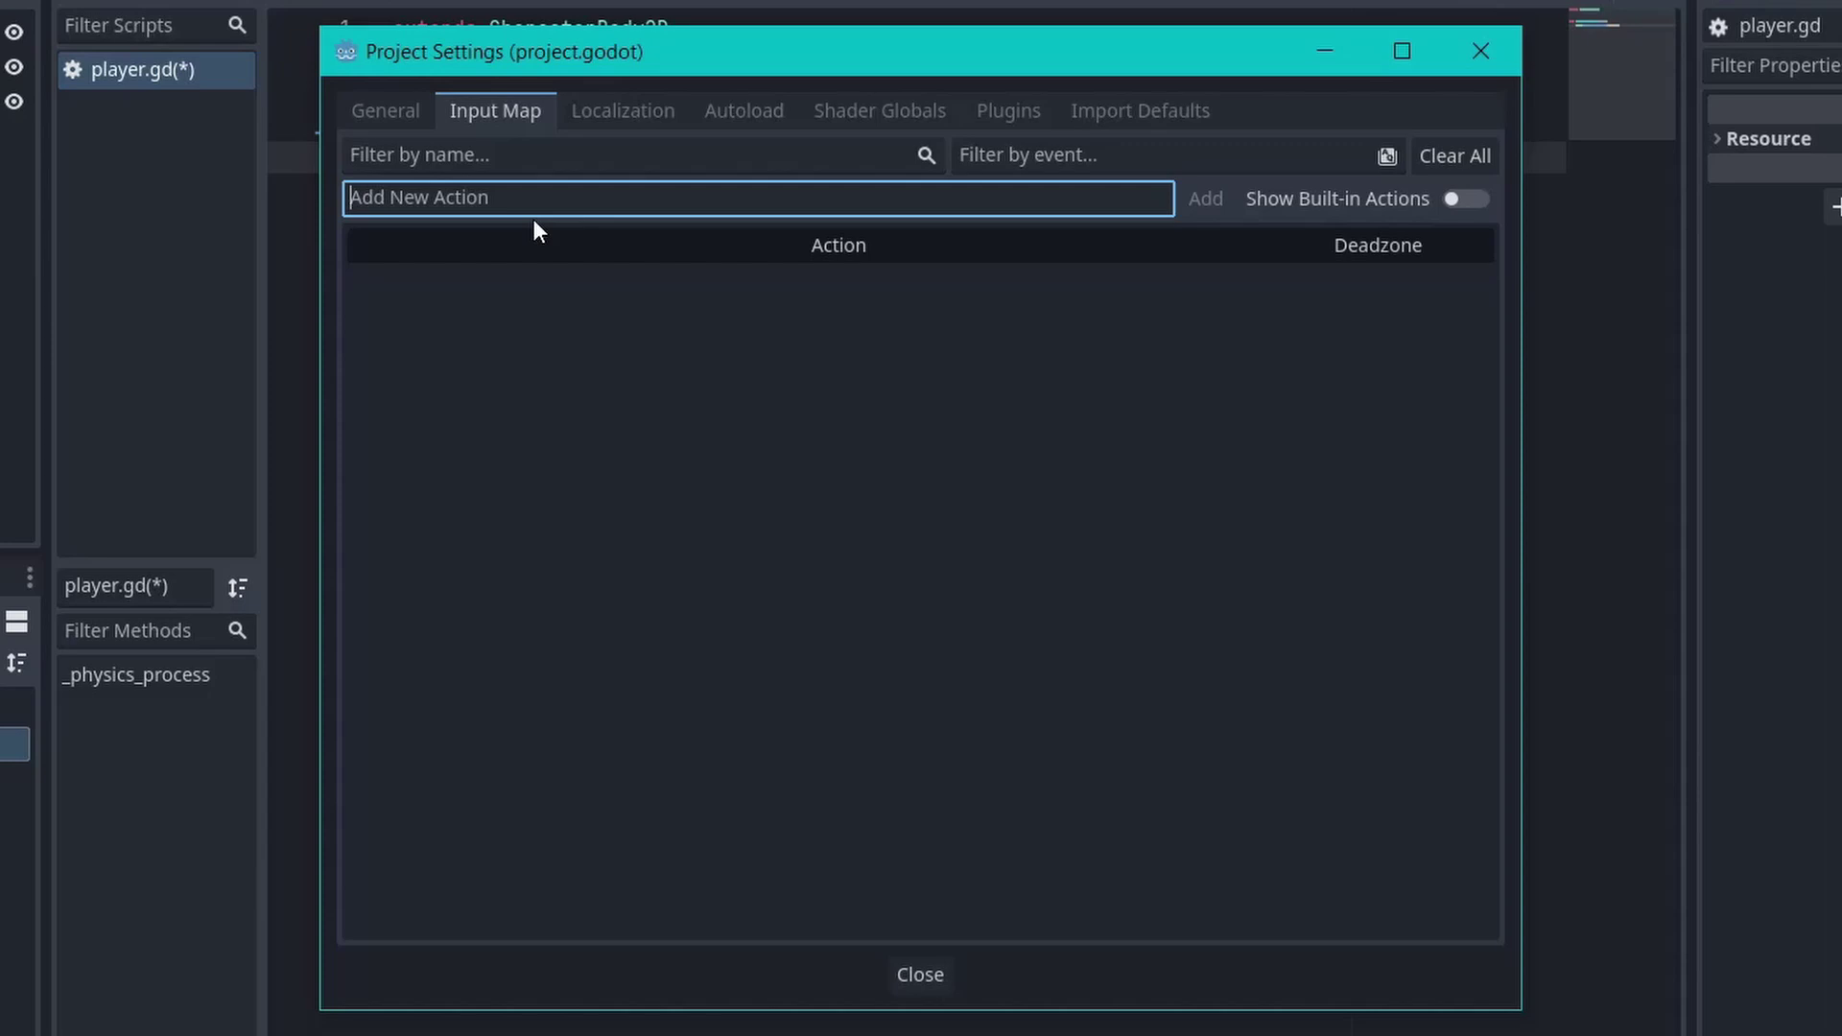
text(right)
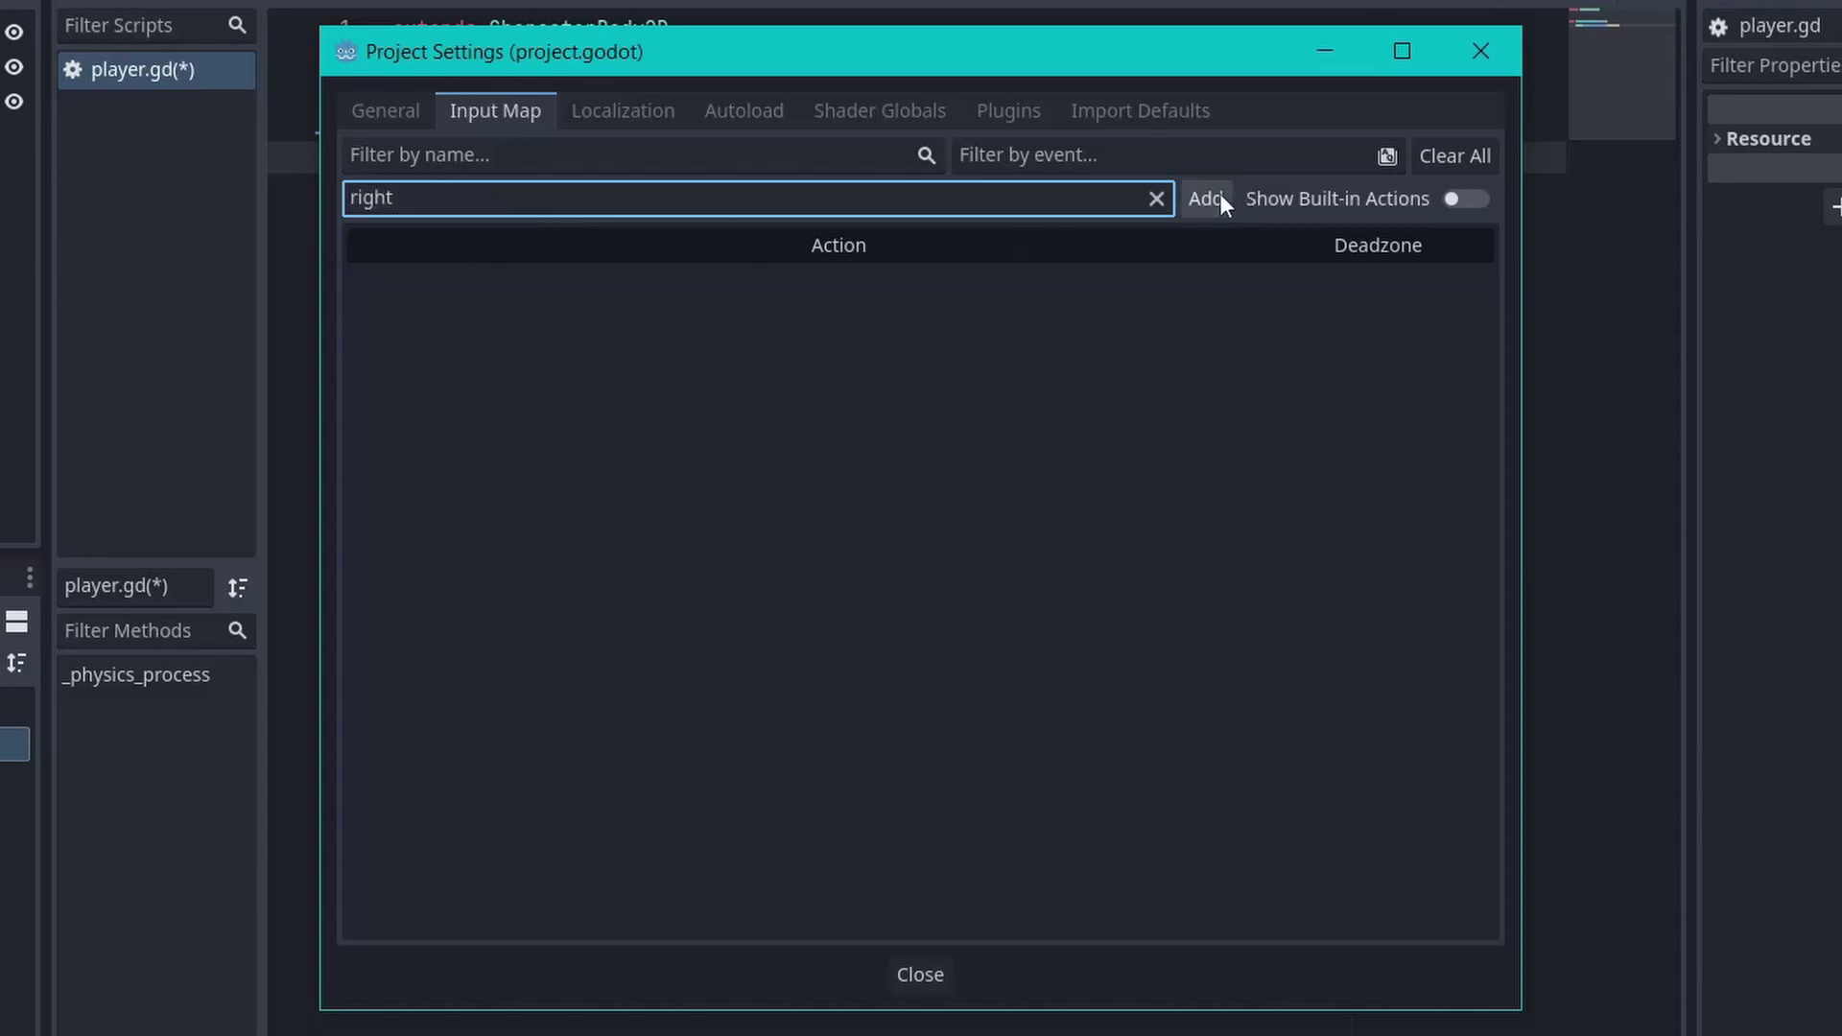
click(1219, 199)
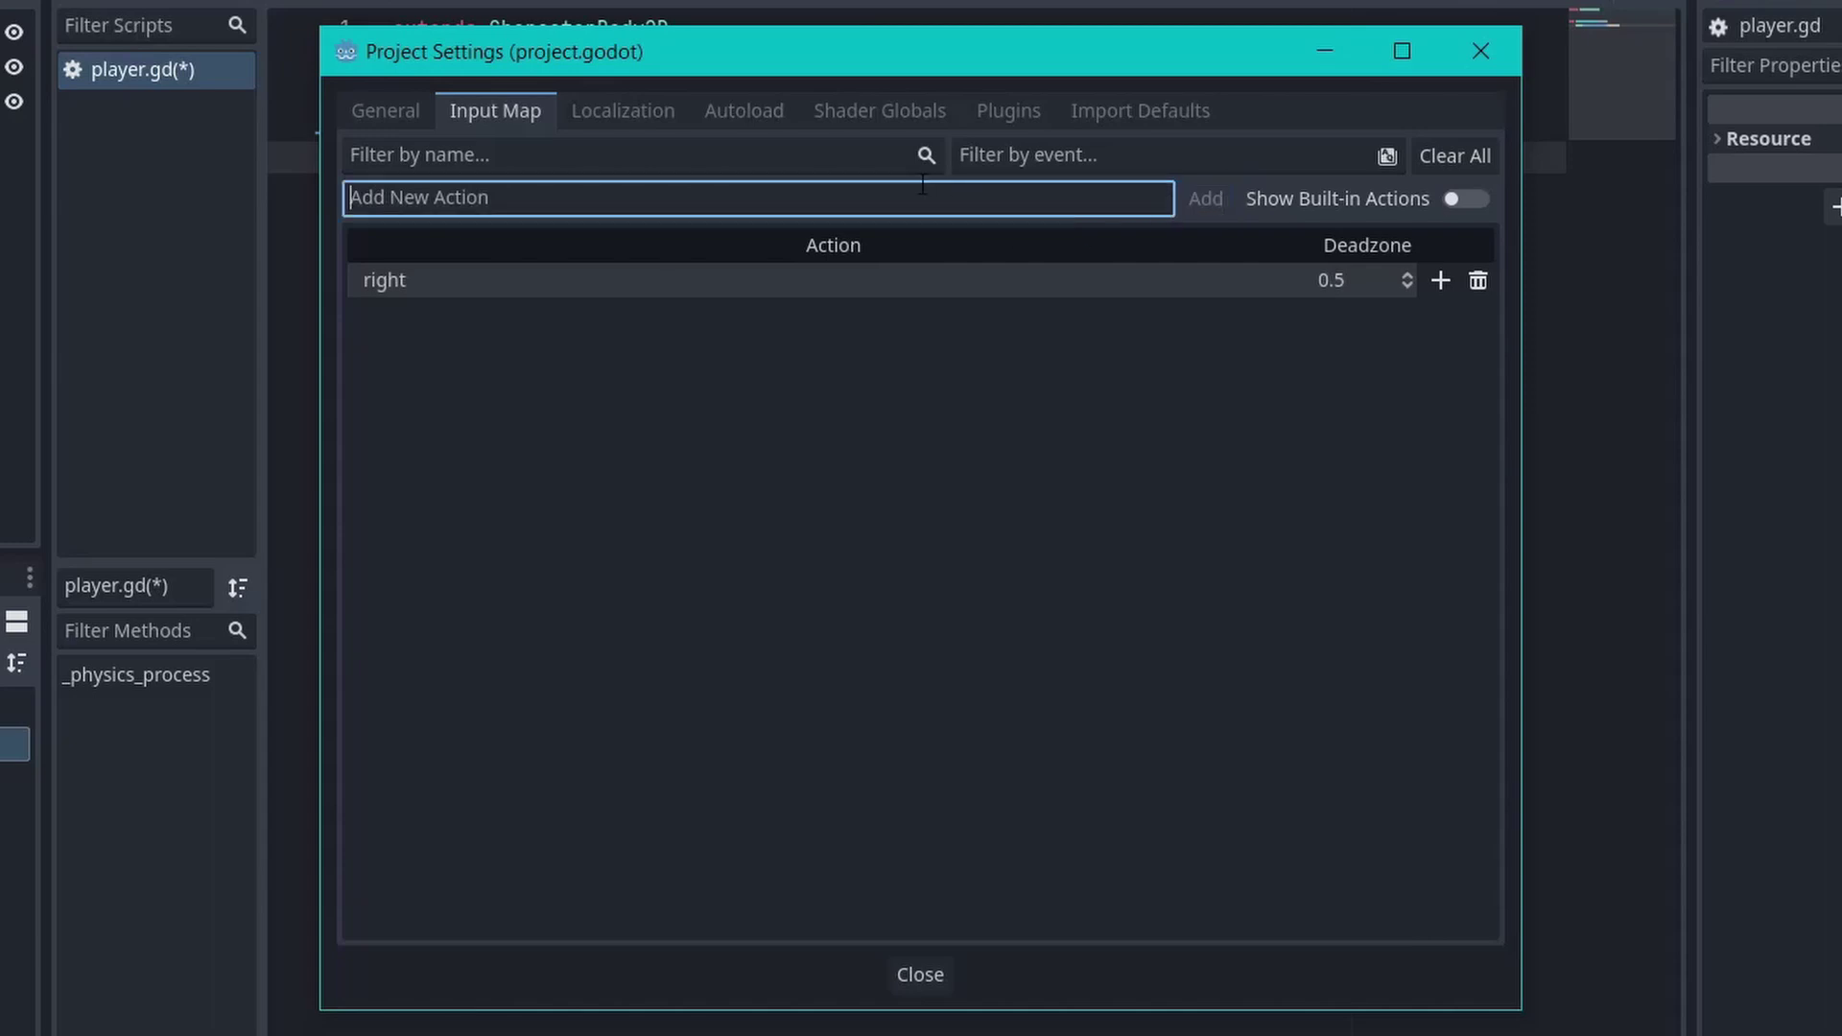
text(left)
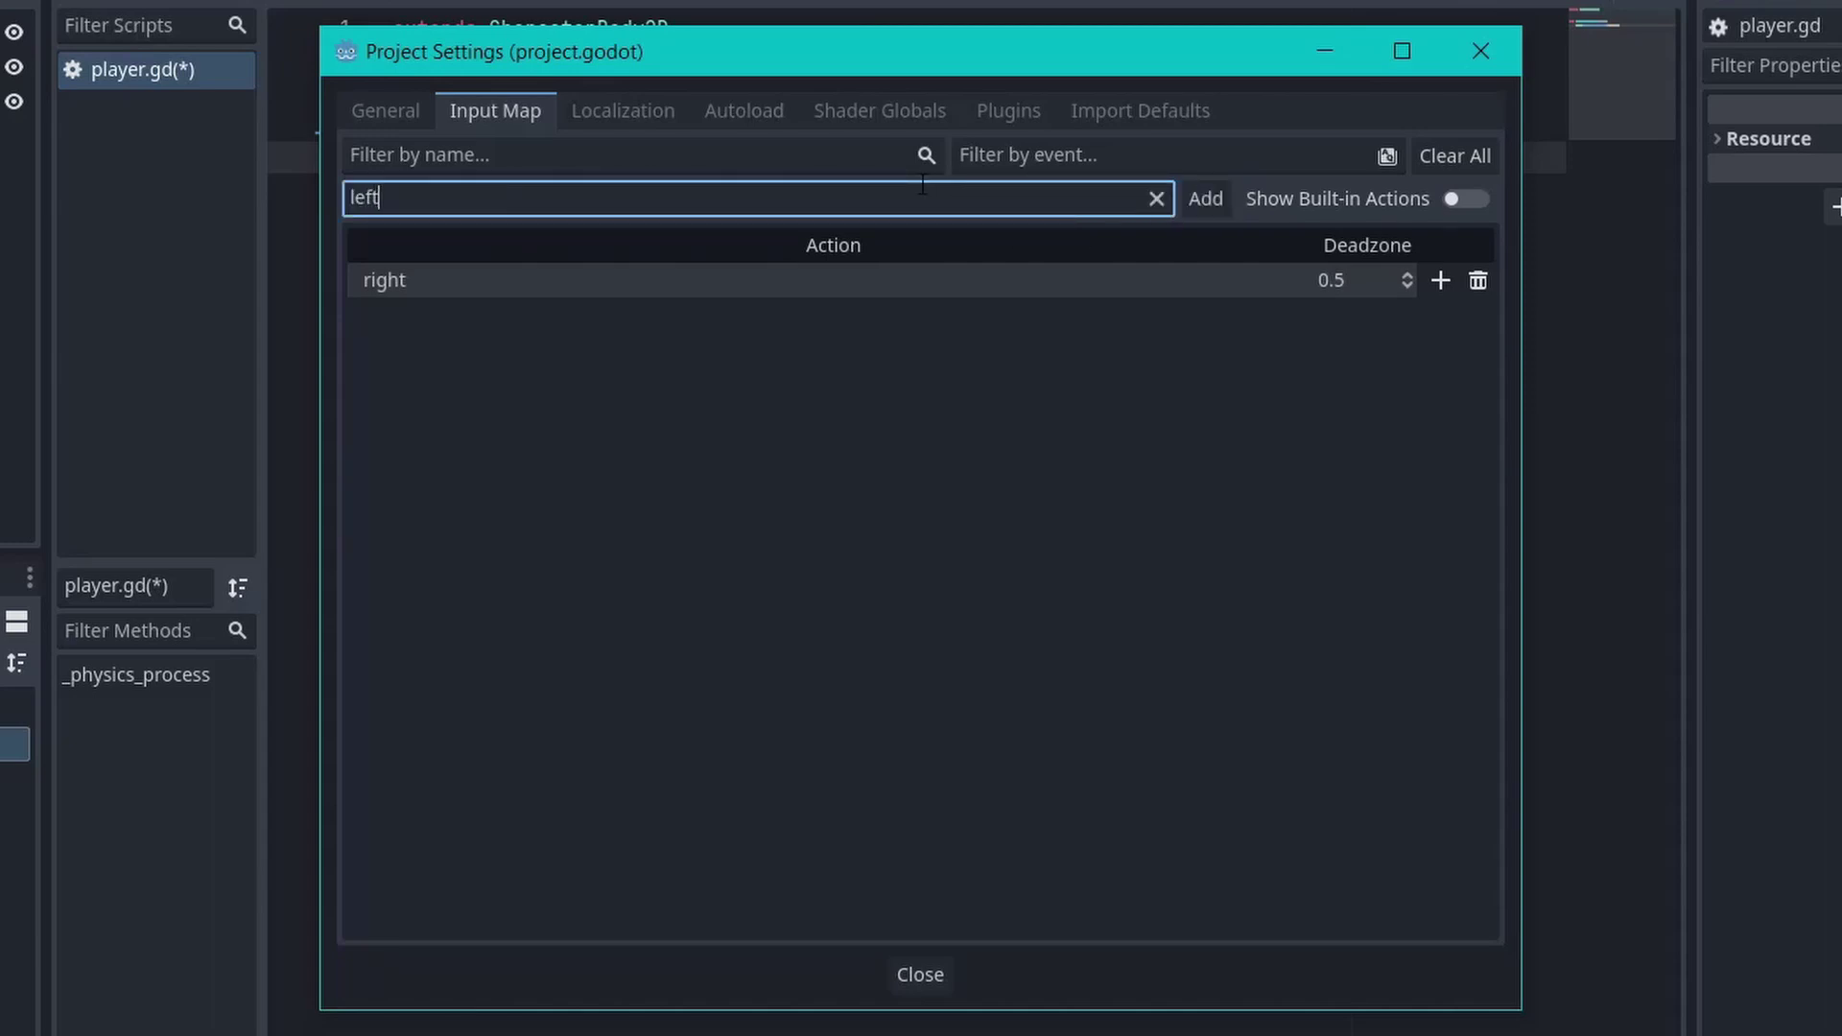
click(1206, 198)
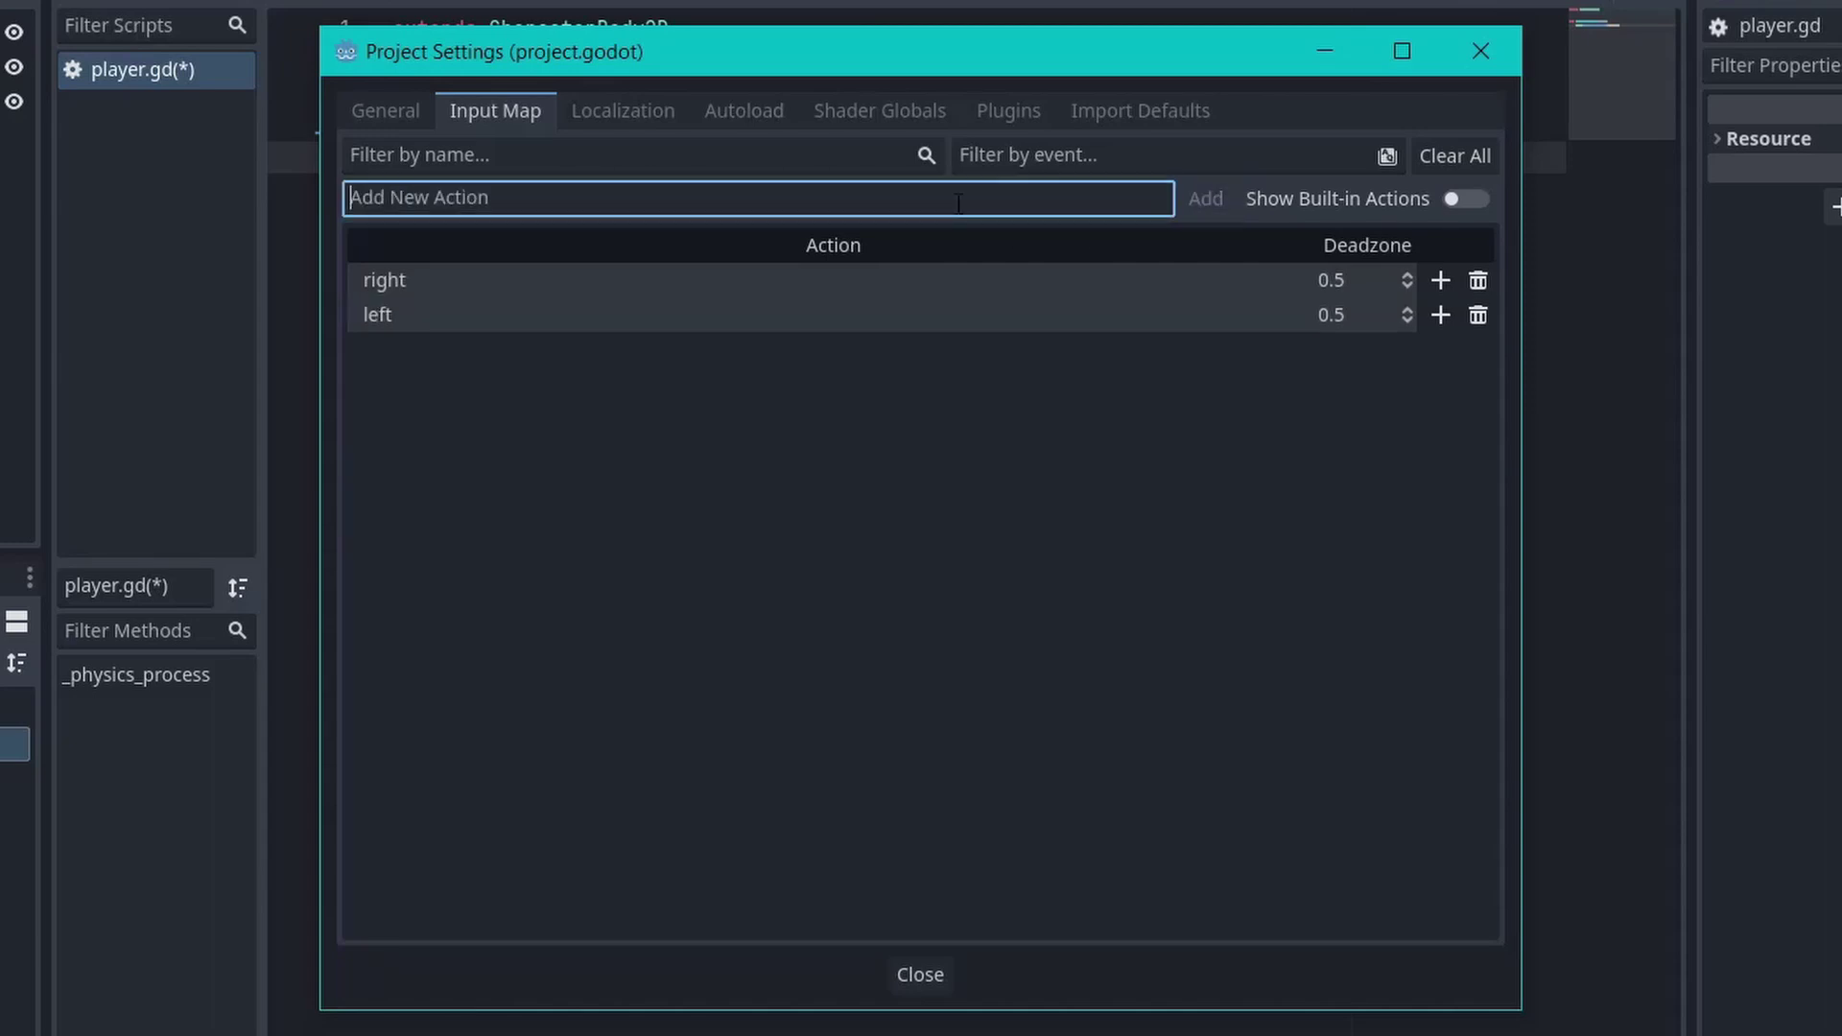
text(shoot)
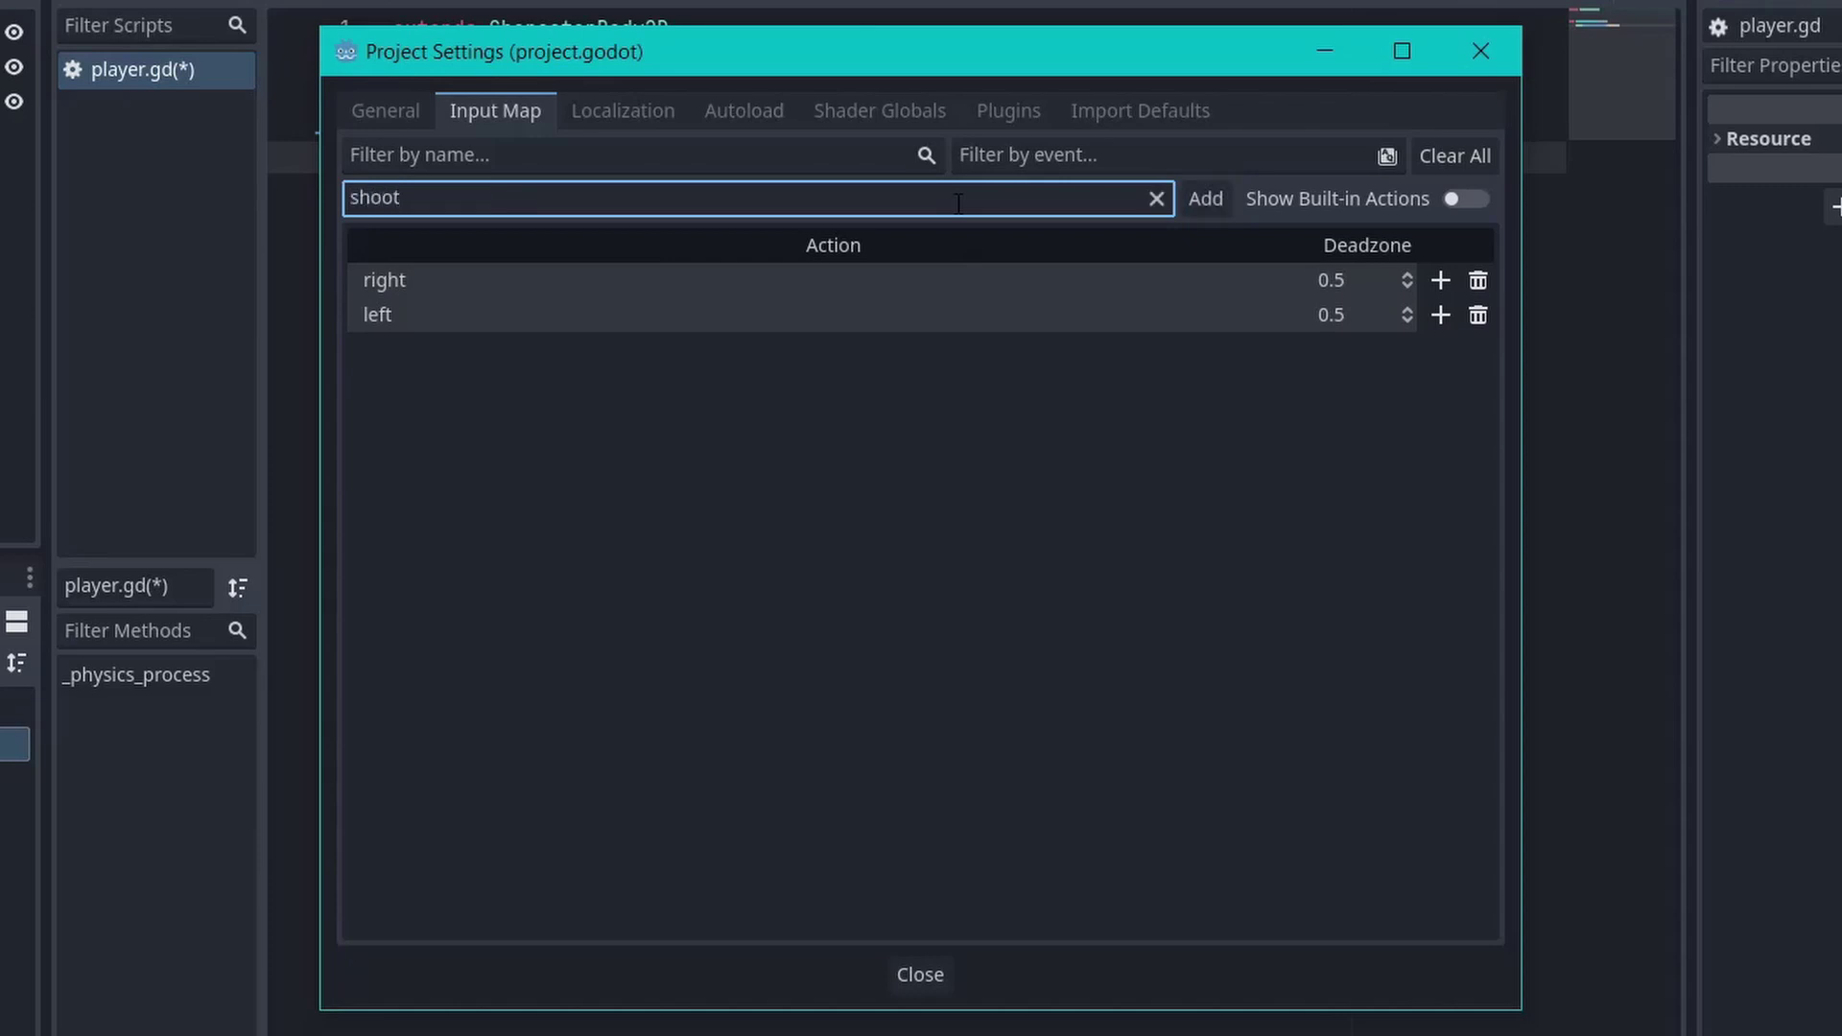
click(1206, 197)
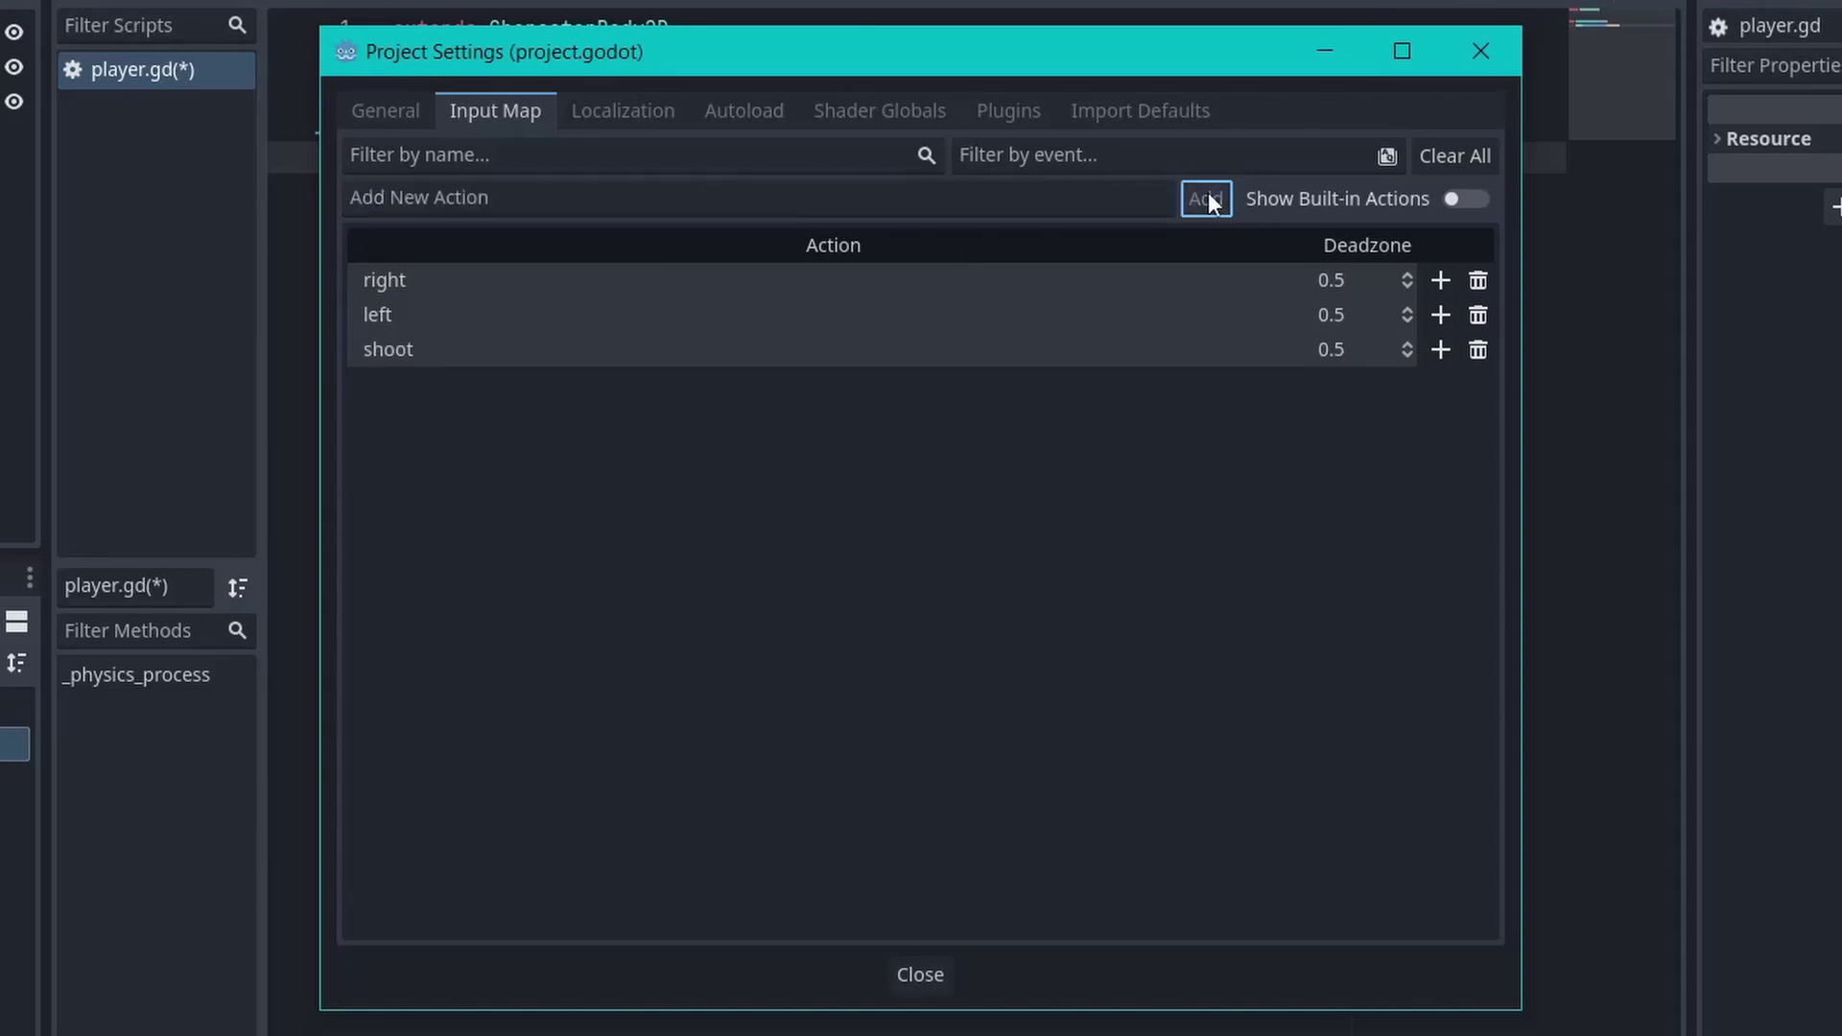
click(1377, 244)
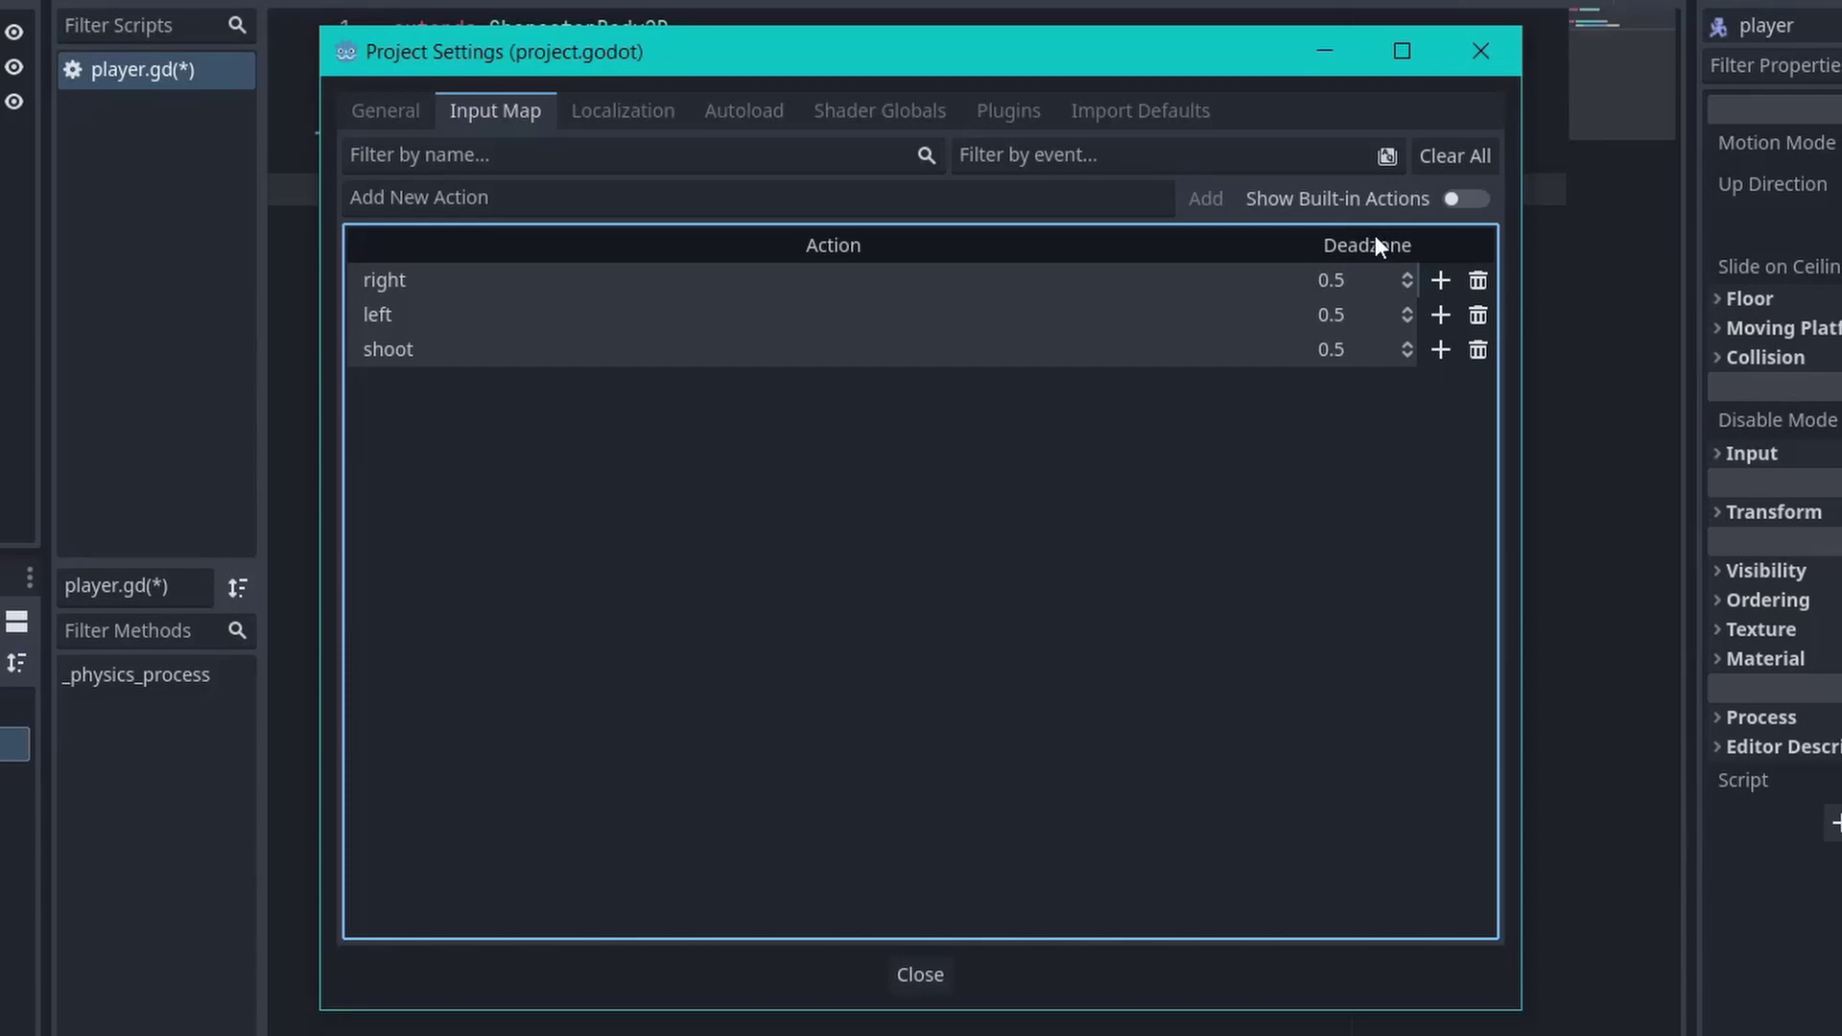
Step: Bind the physical Right arrow key to the right action and the physical Left arrow key to the left action
click(1441, 281)
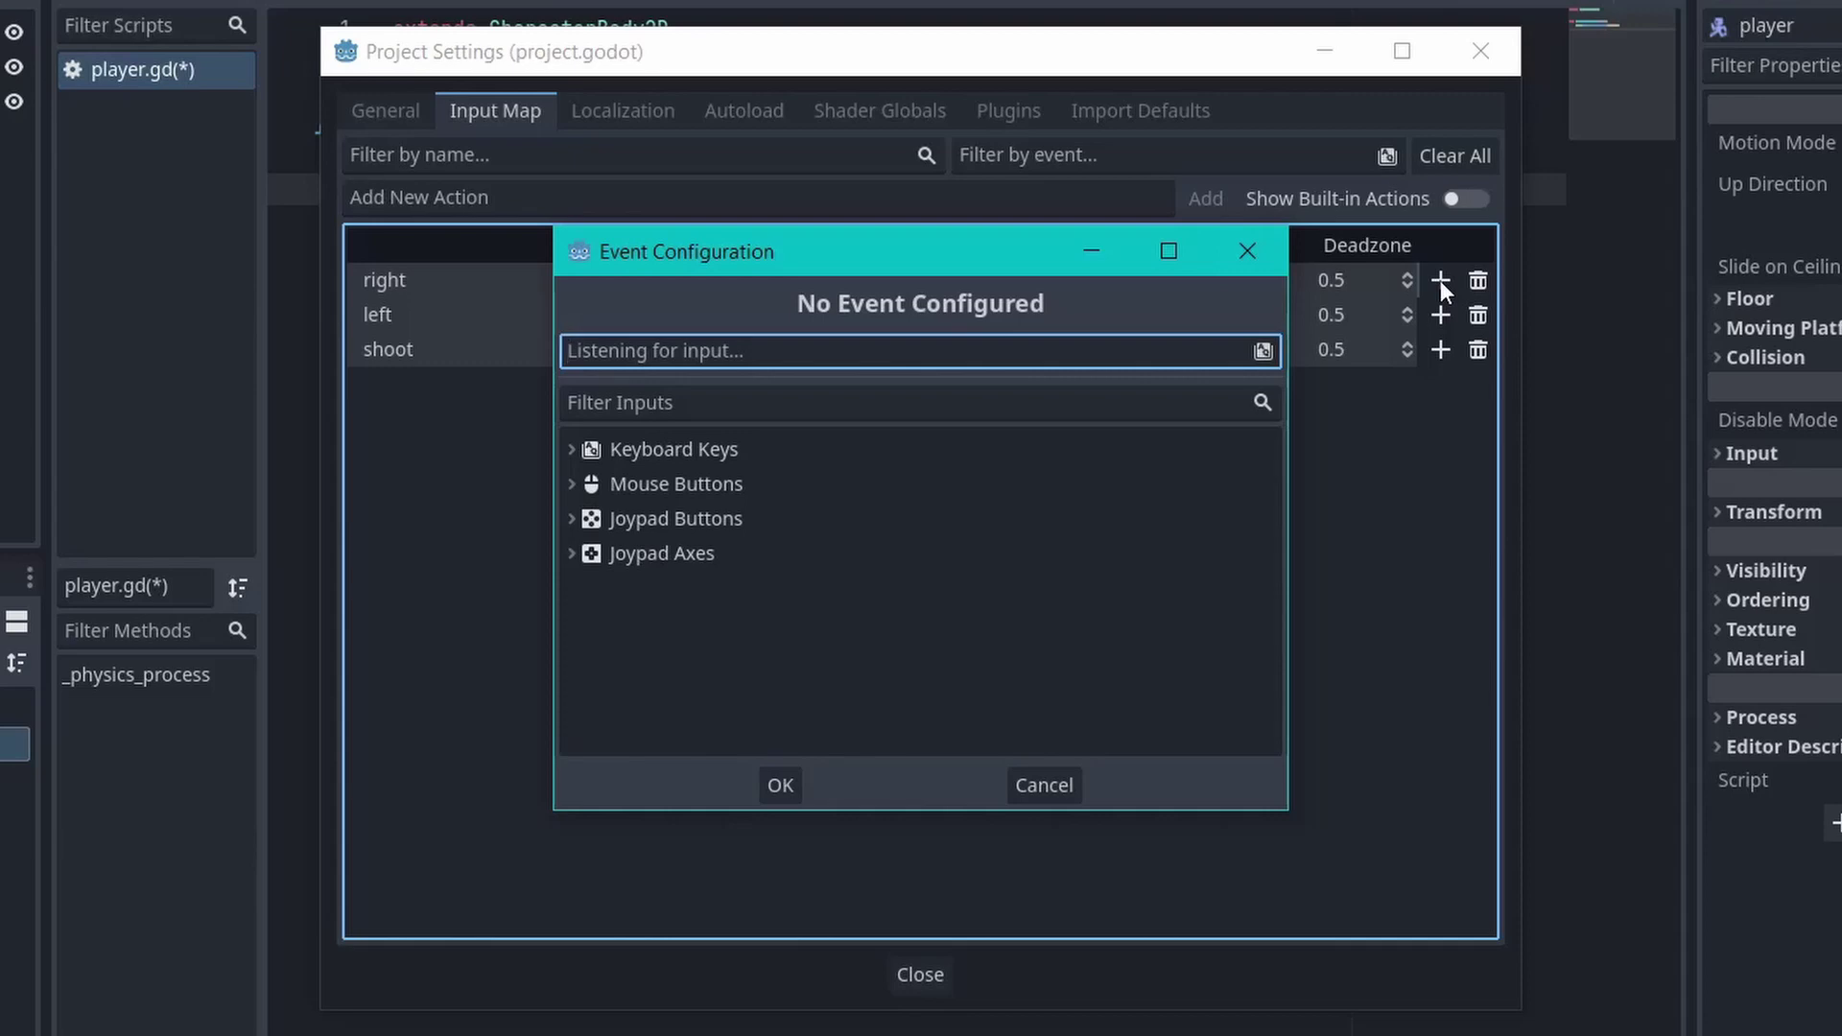
key(Right)
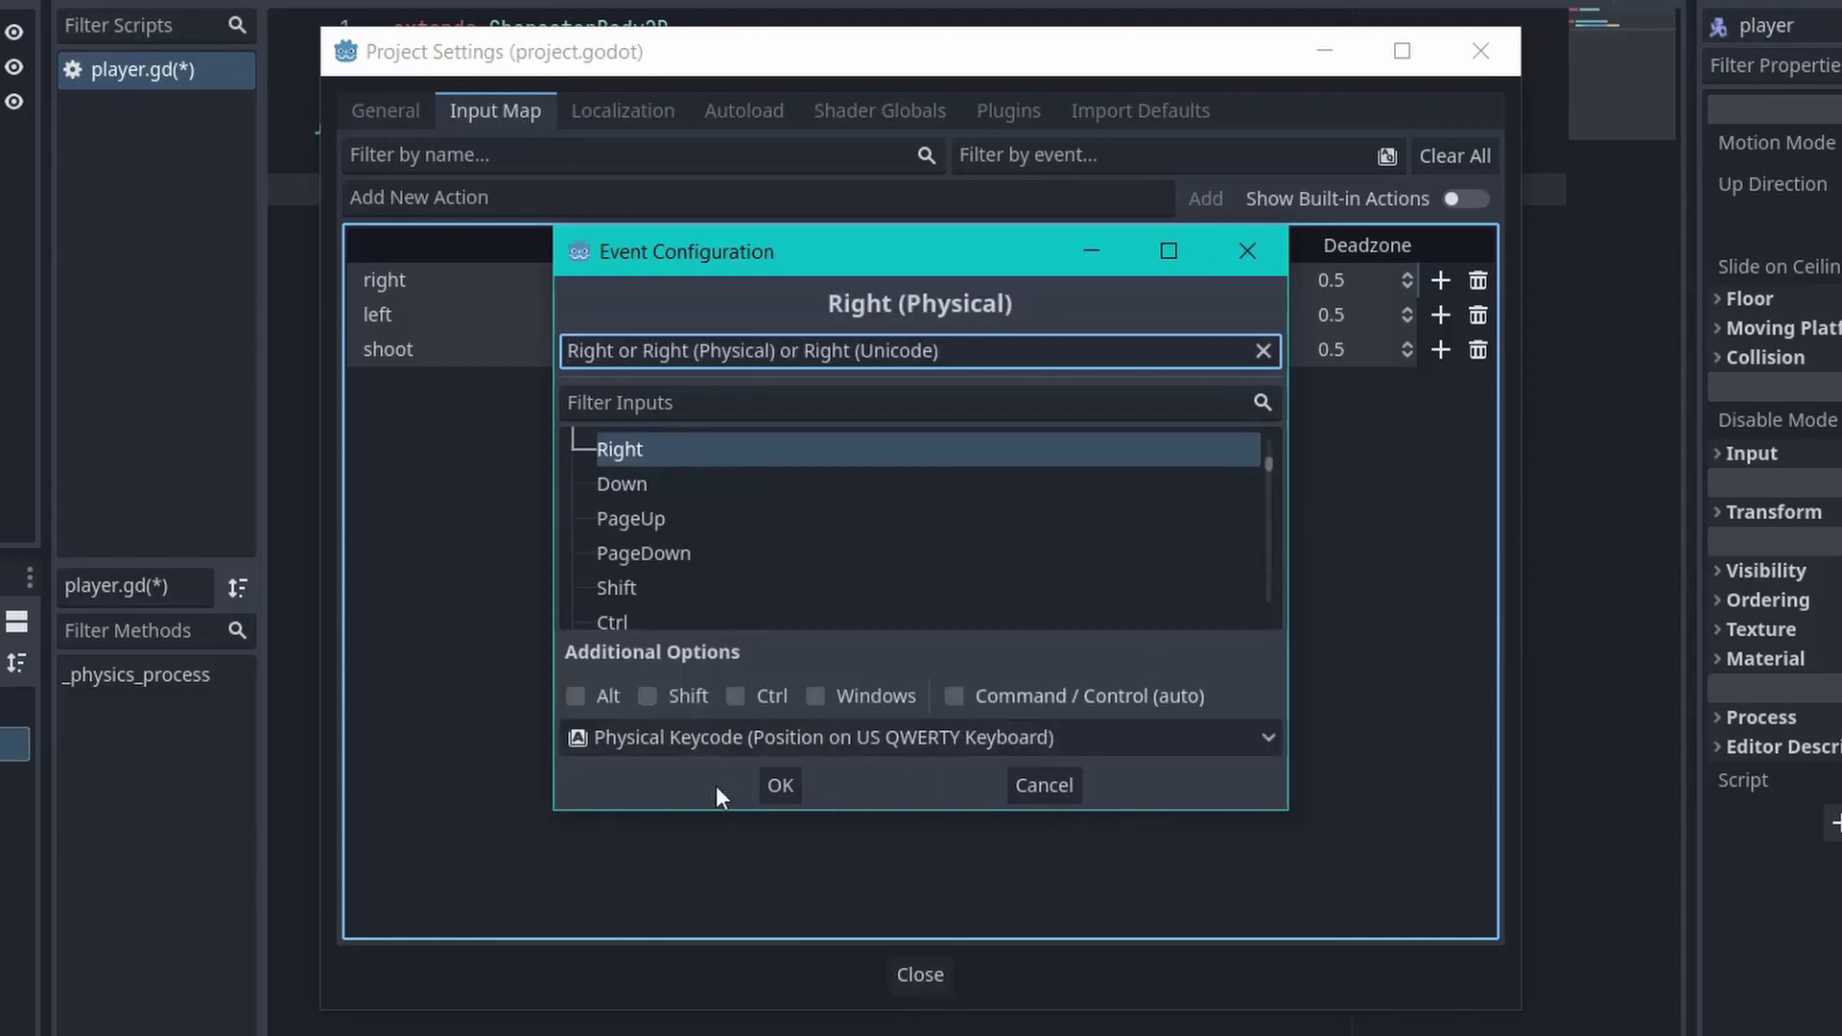
click(777, 785)
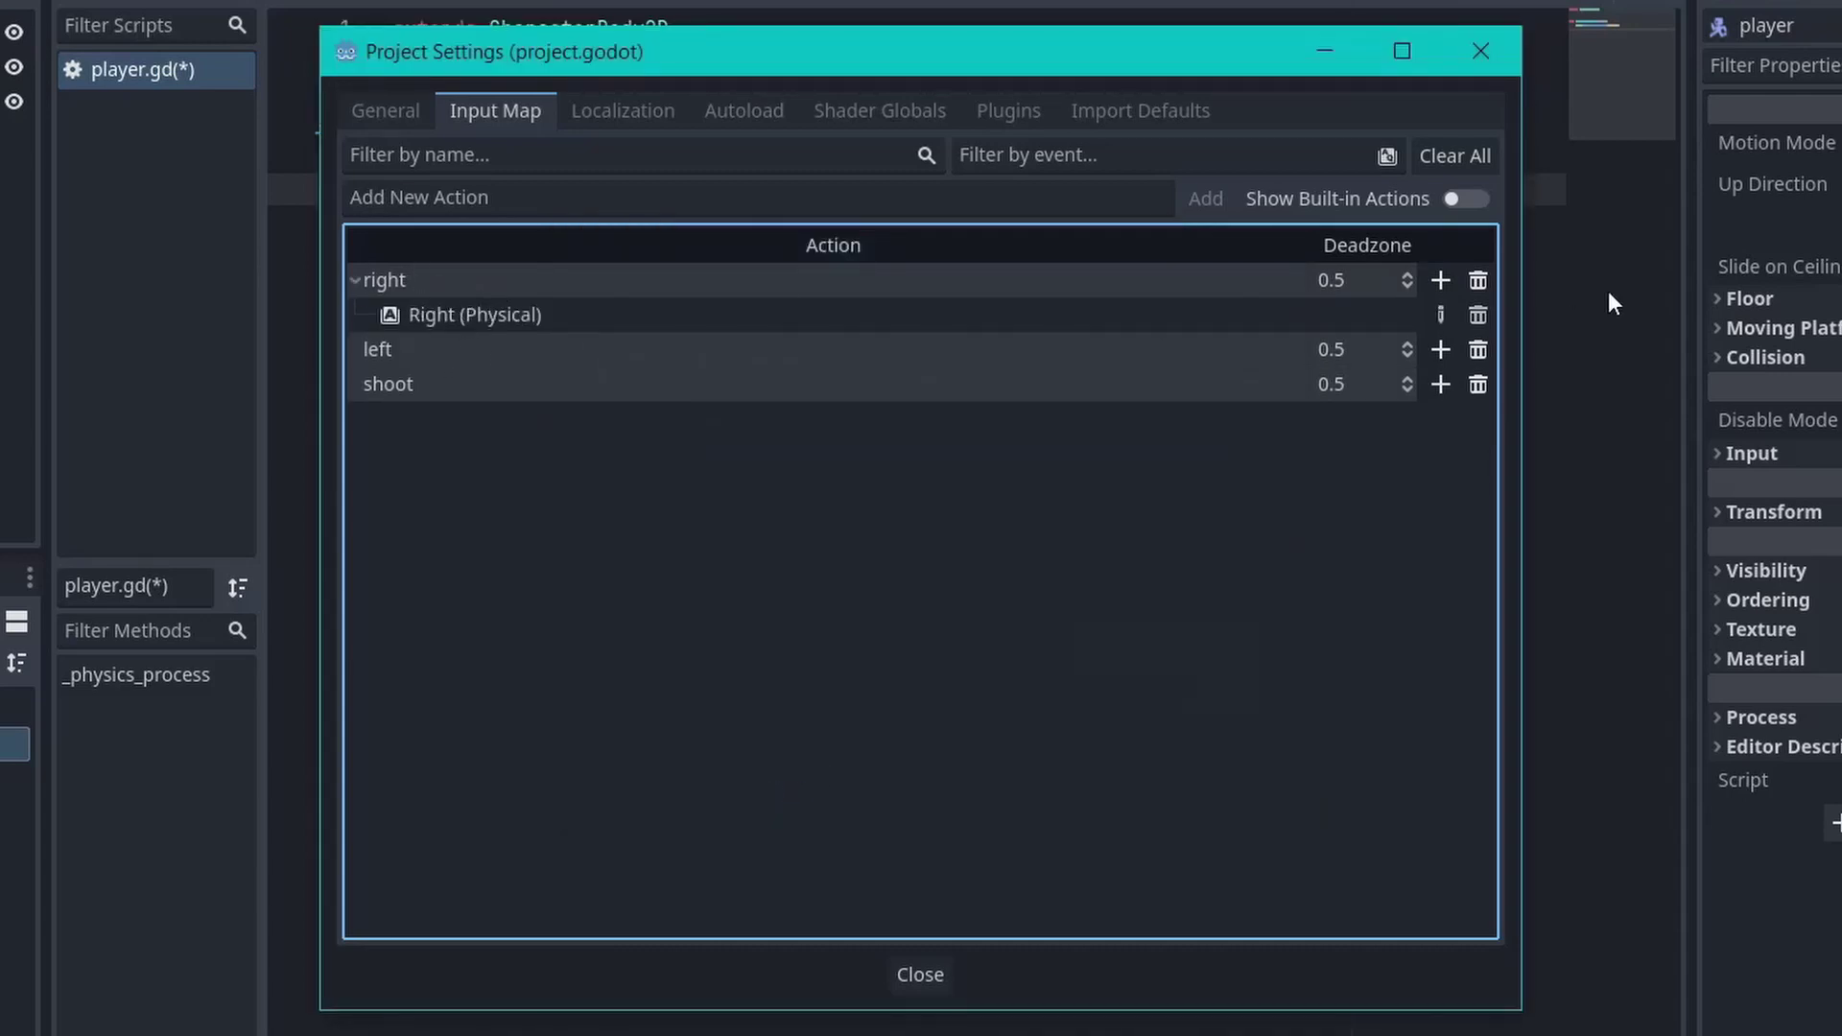
click(1441, 350)
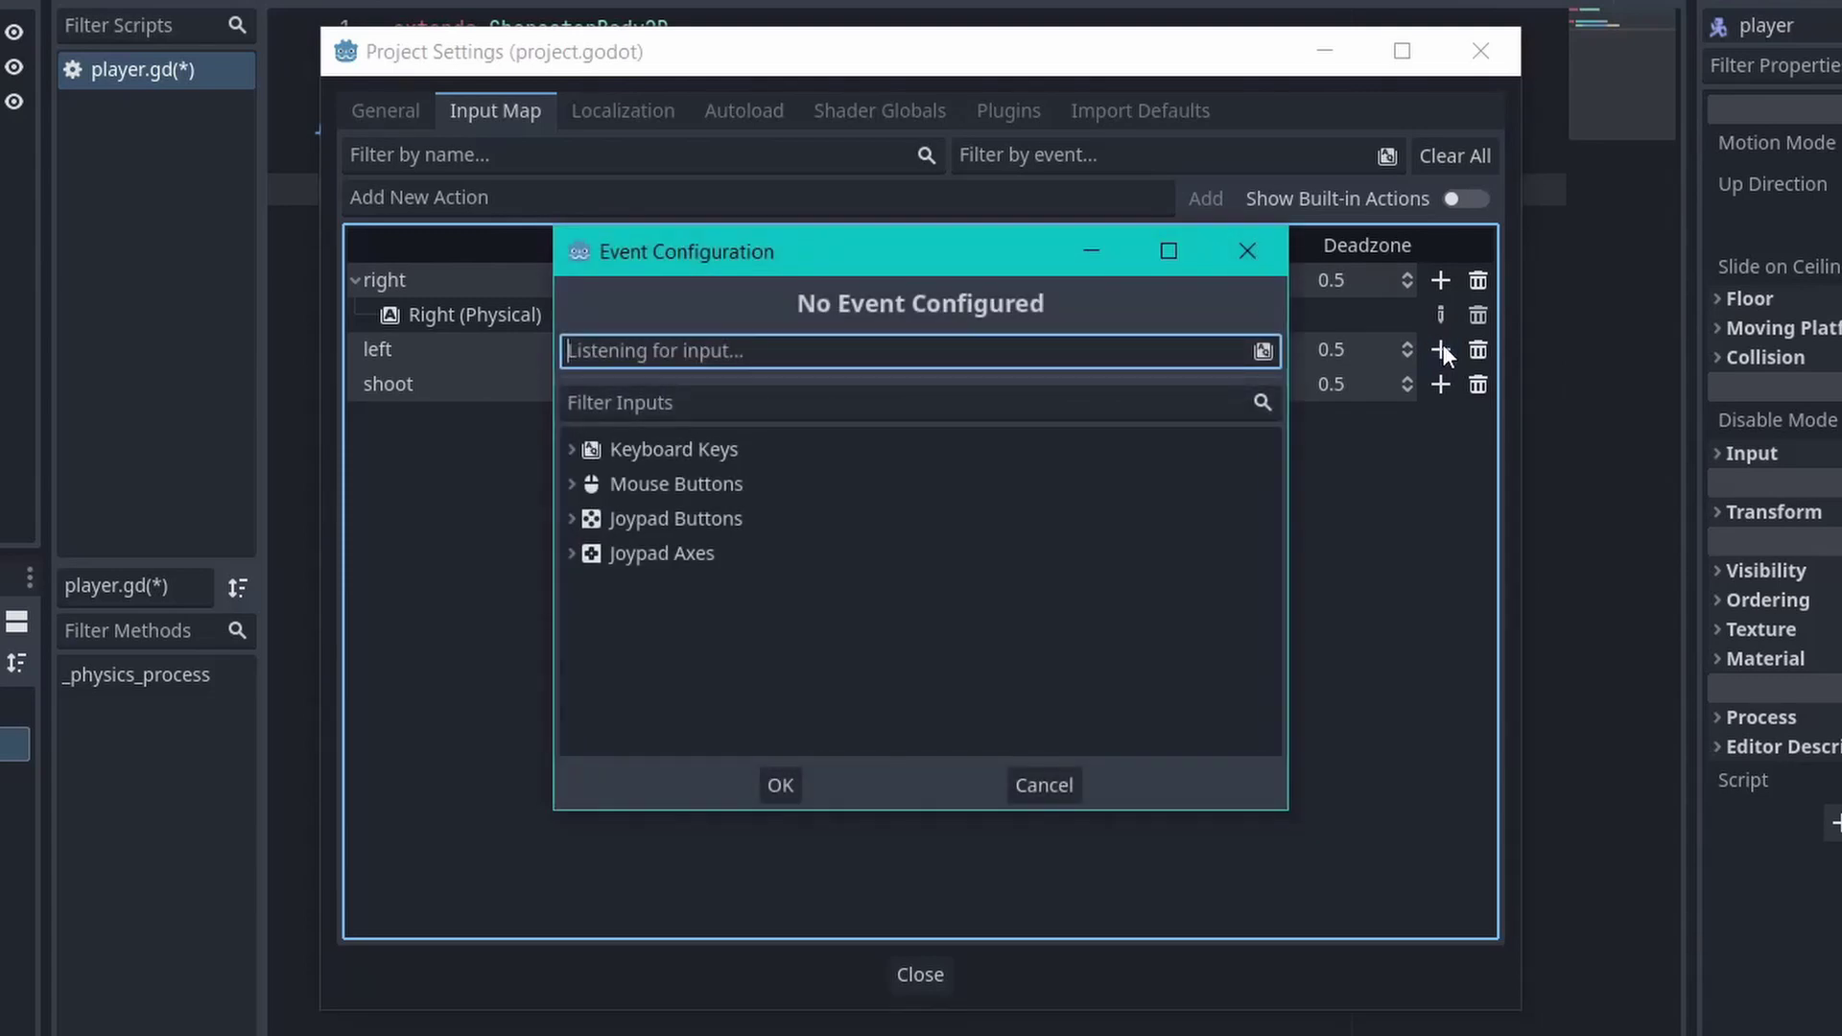
key(Left)
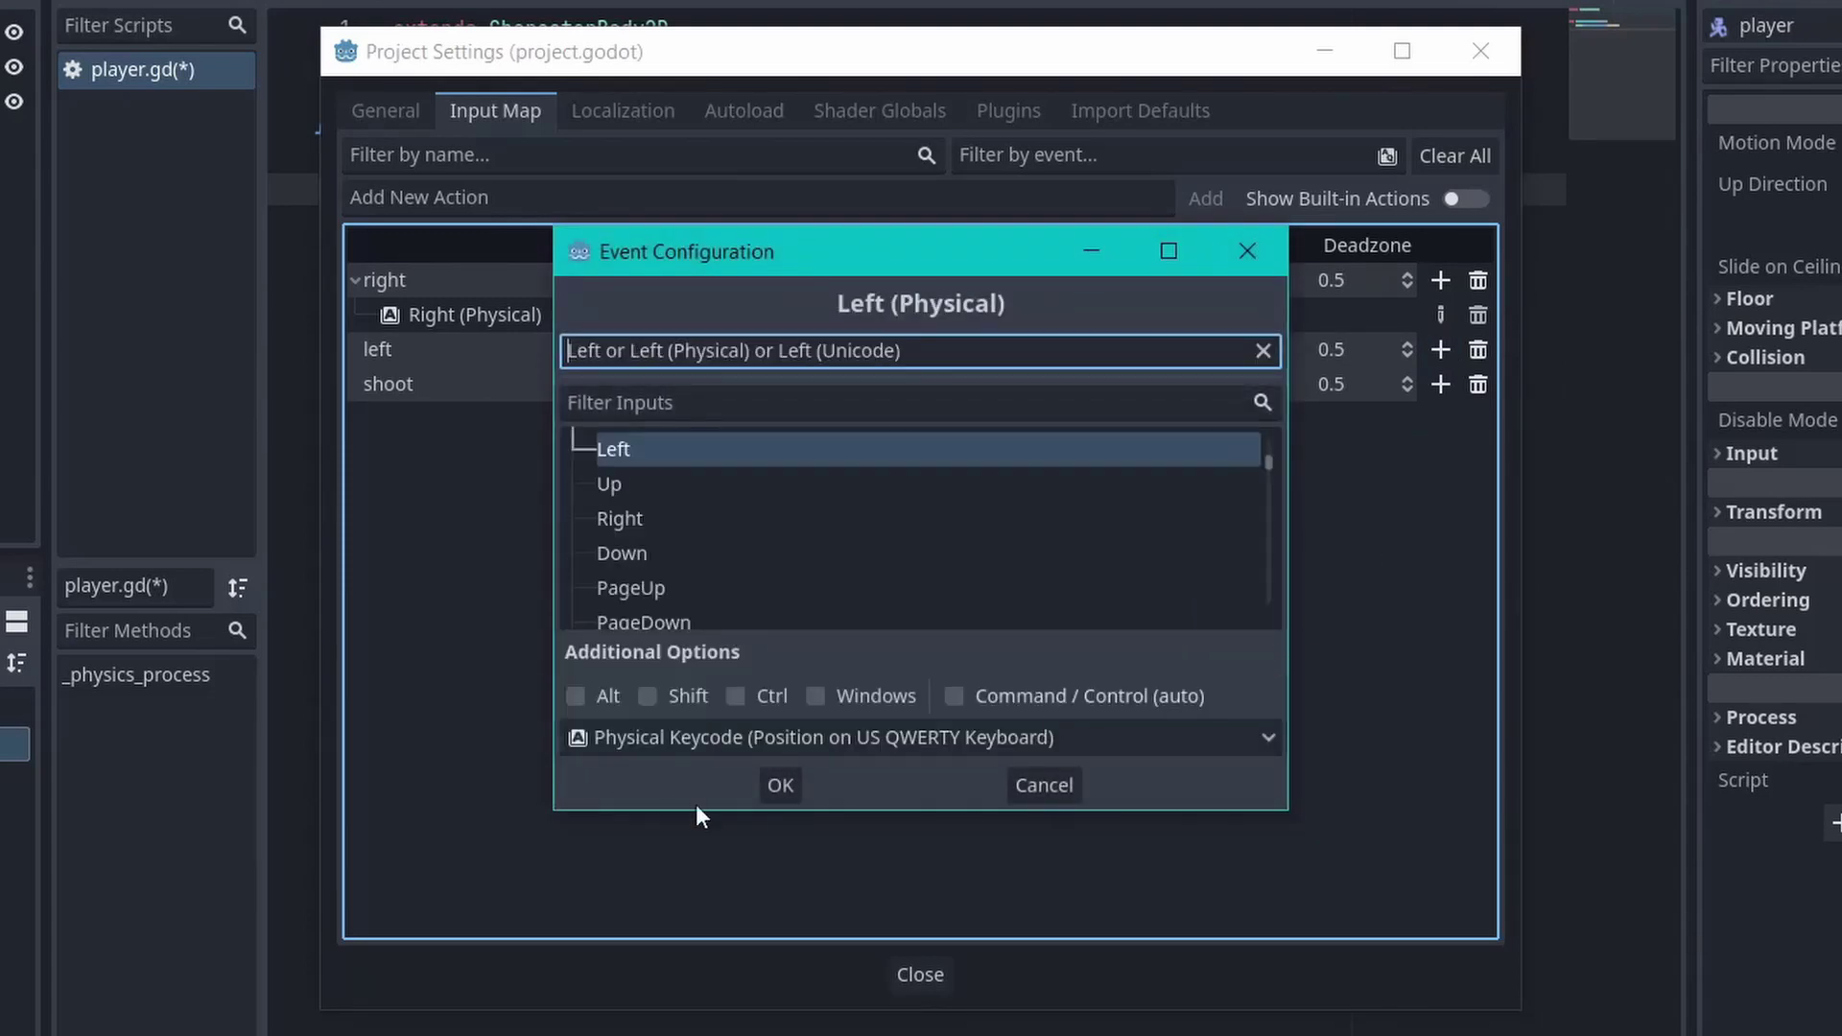
click(778, 794)
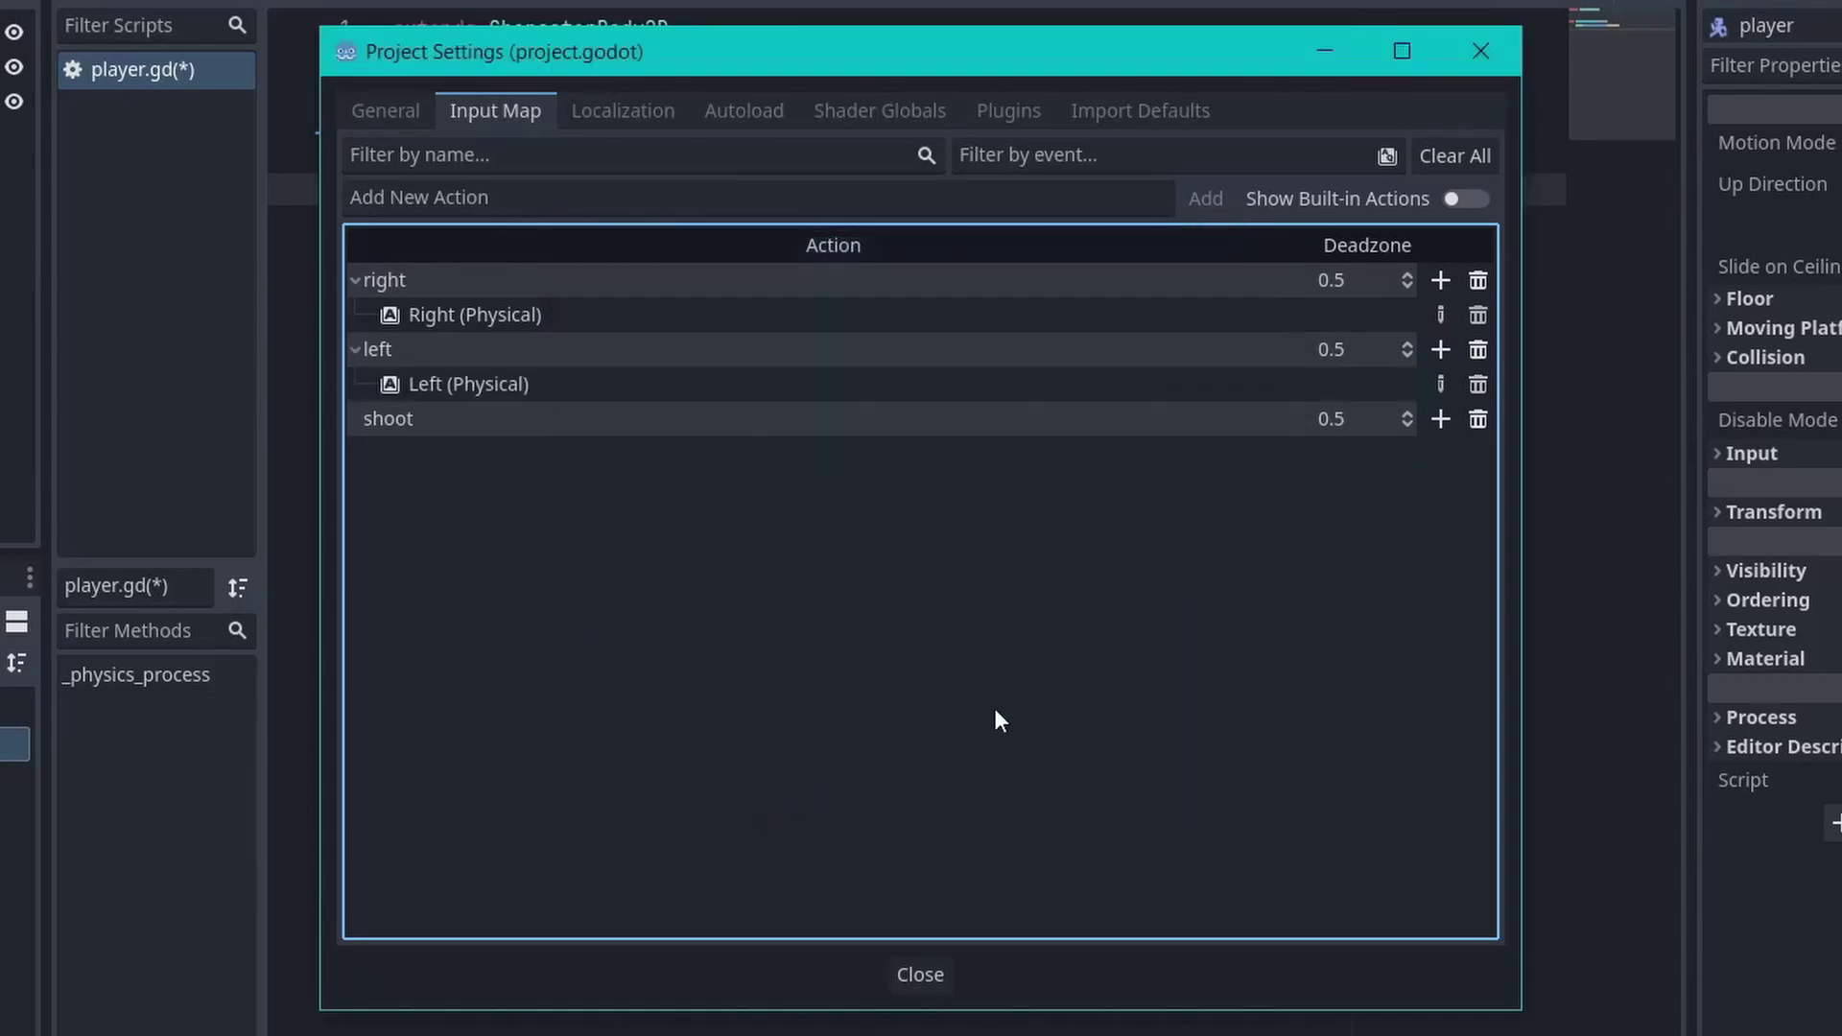
Step: Bind the physical Space key to the shoot action and close the project settings
click(1441, 419)
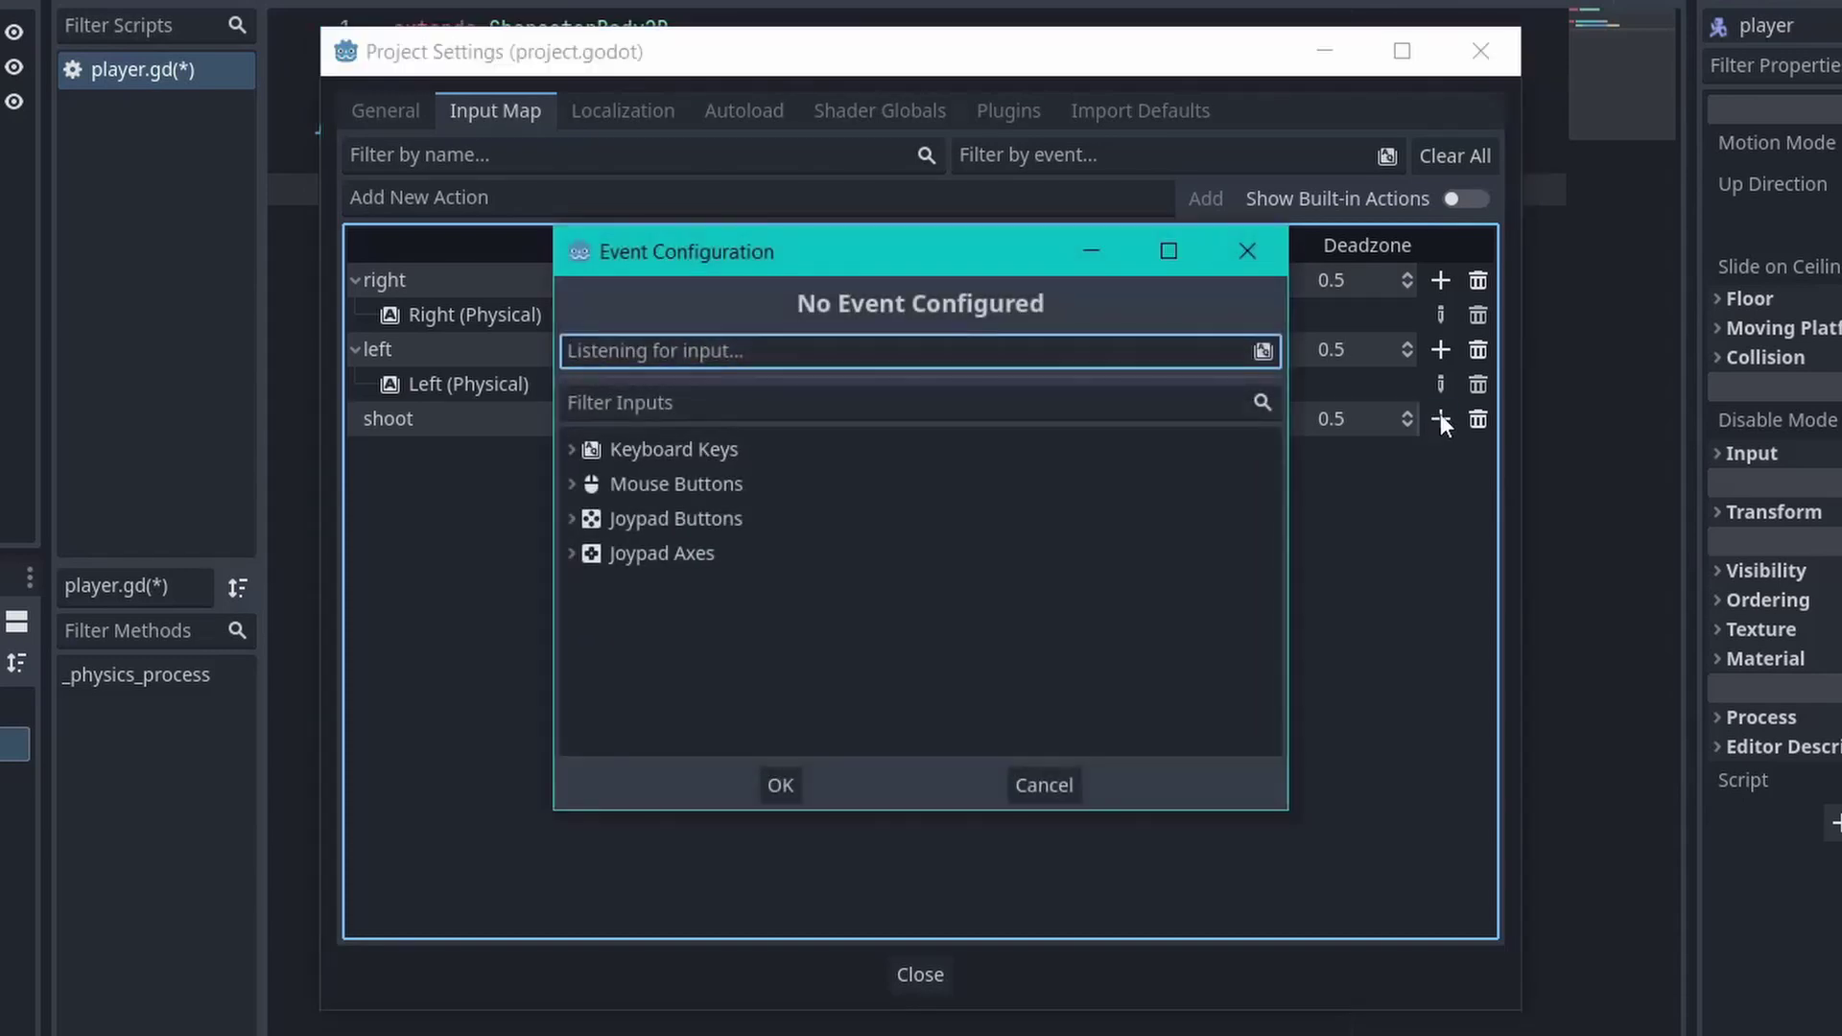
key(space)
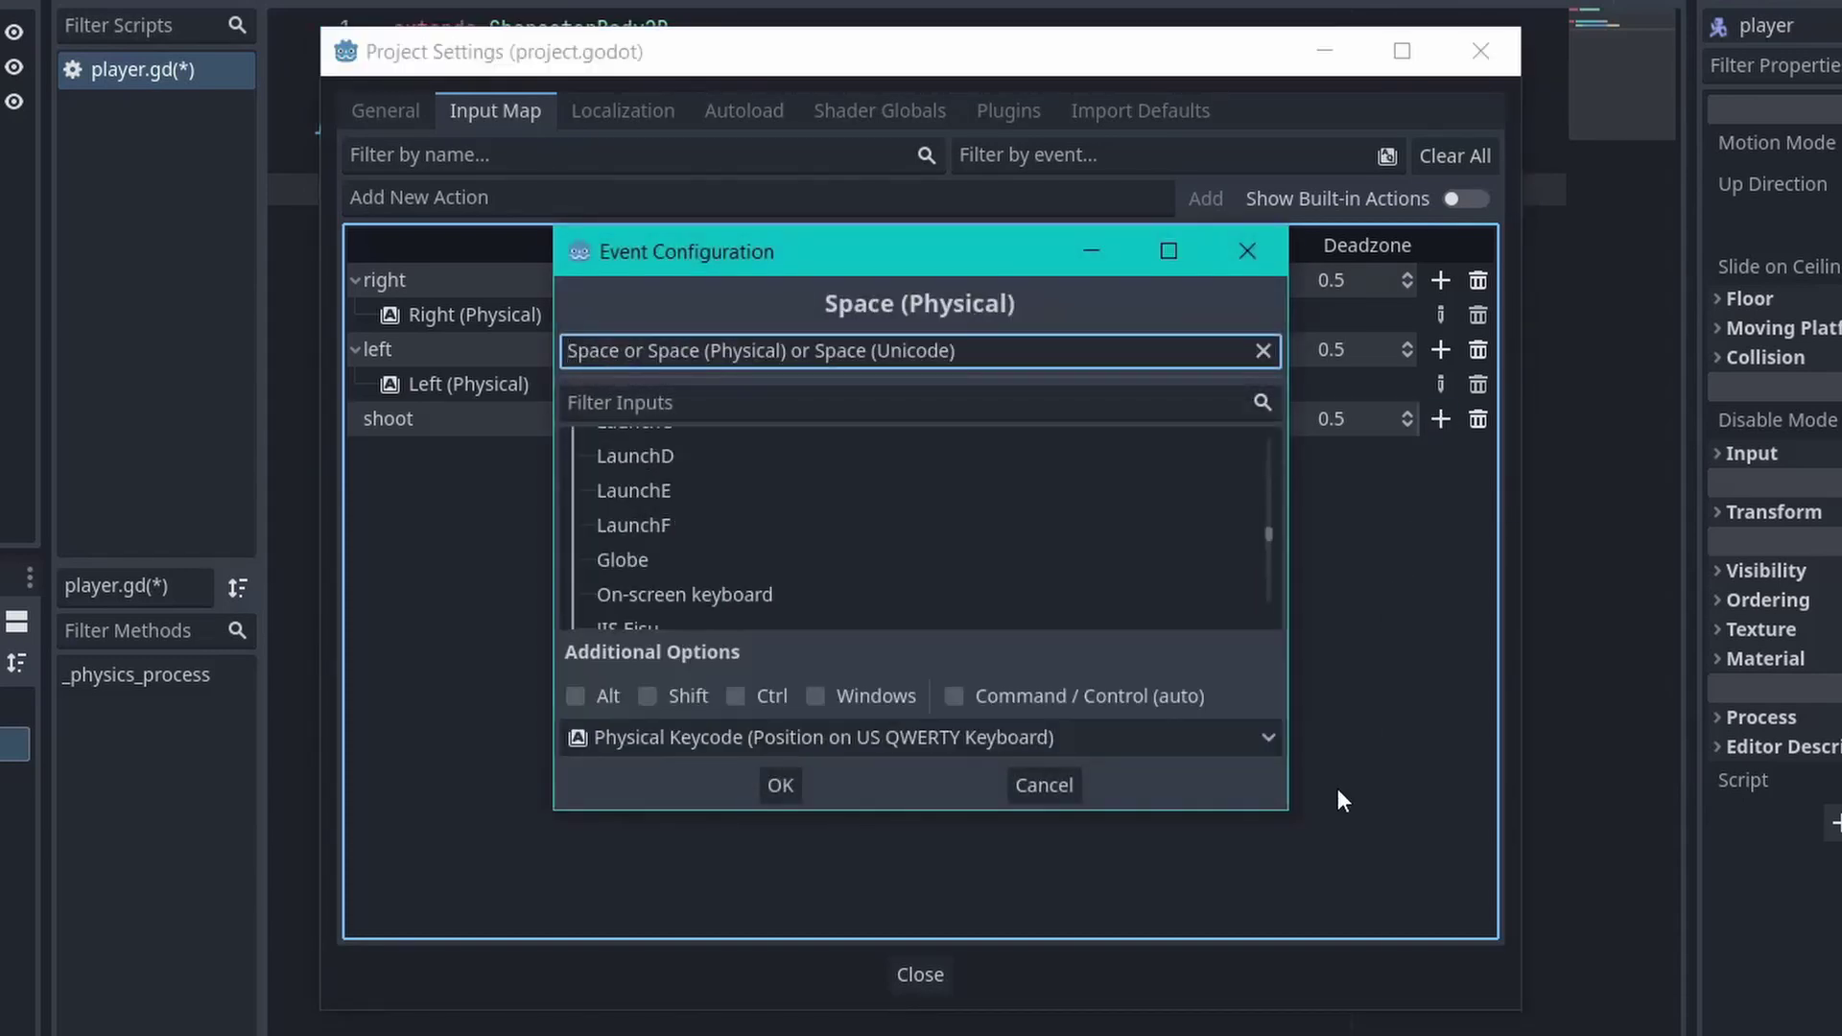
click(790, 786)
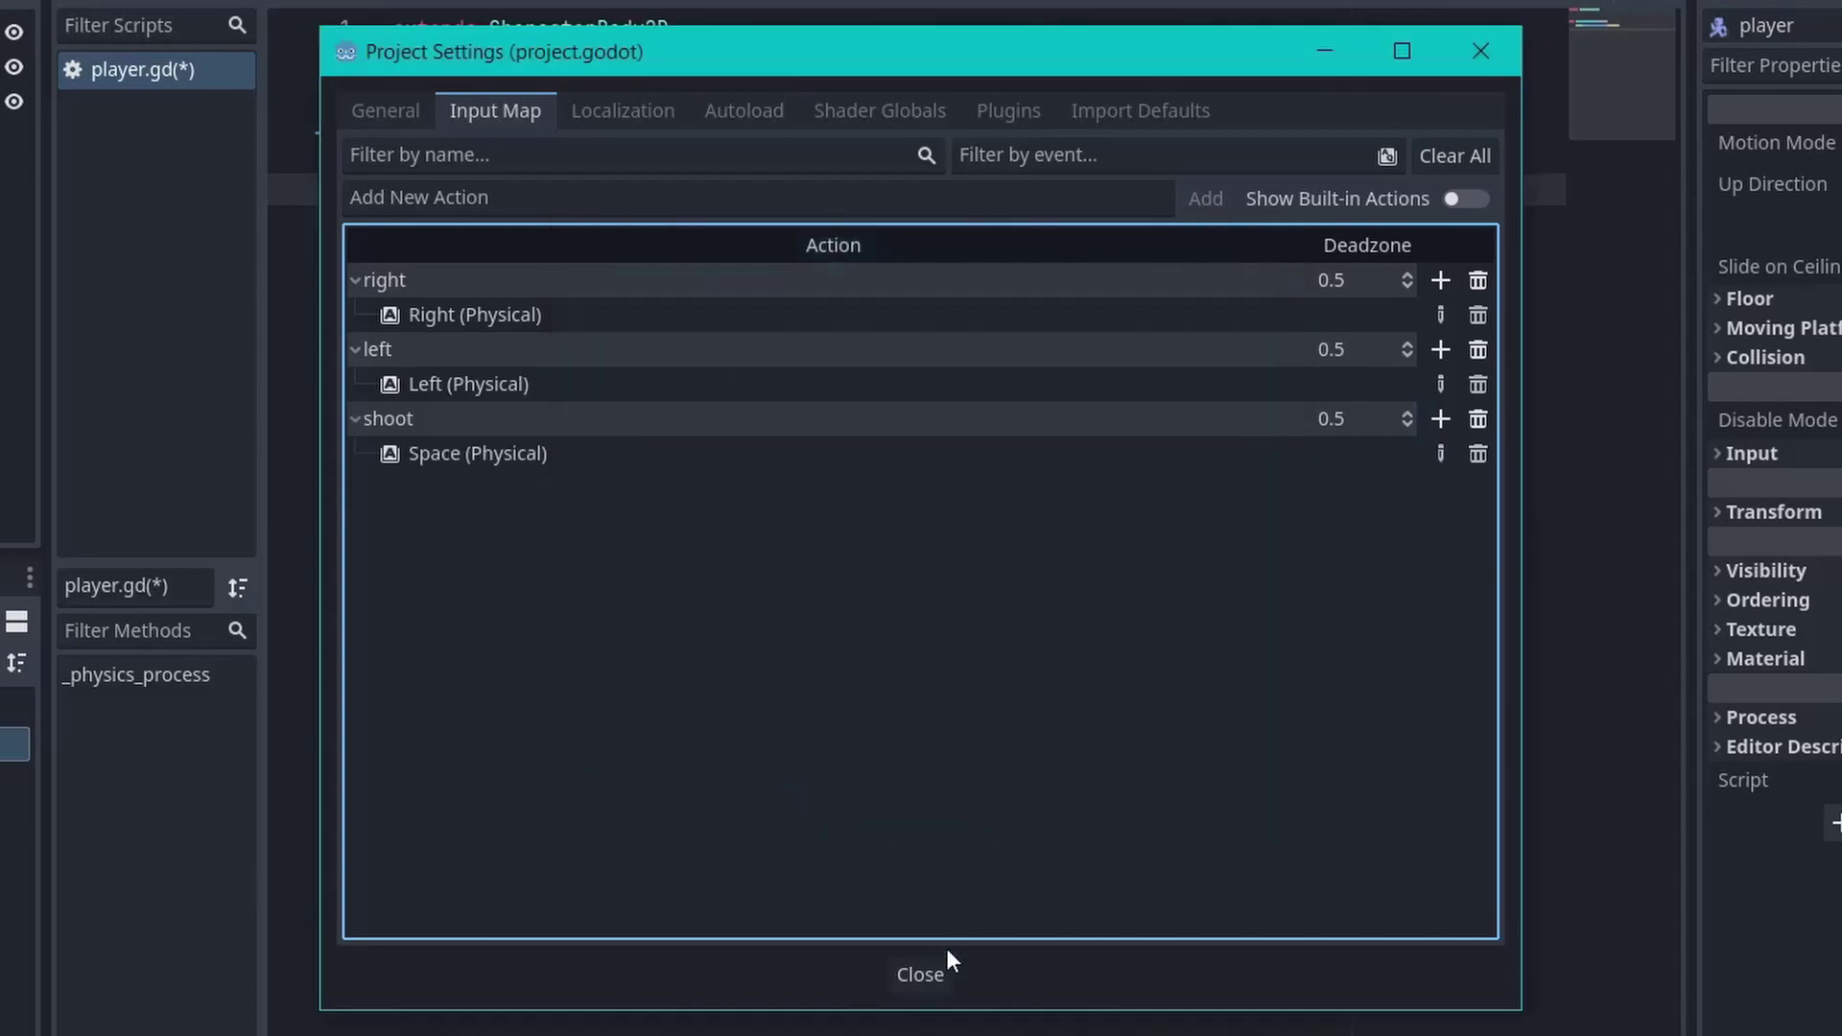
click(922, 974)
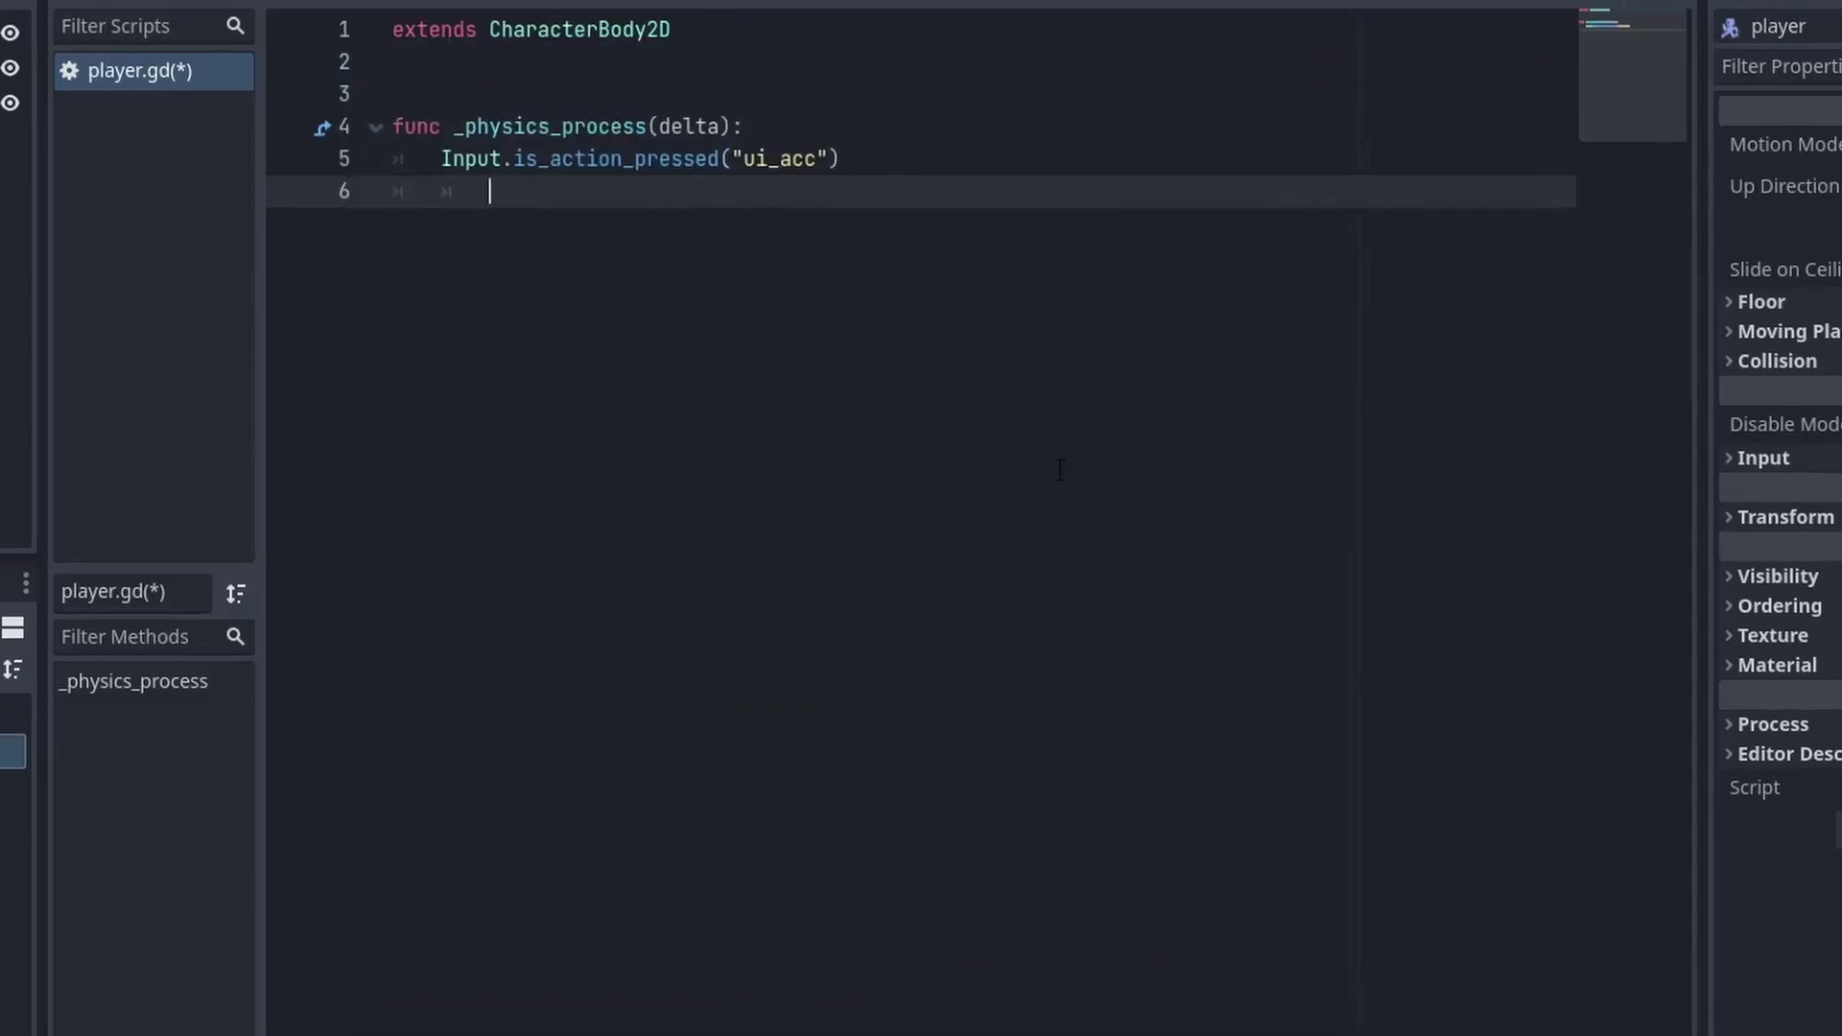
Step: Change the action name in the Input.is_action_pressed call on line 5 to "left"
double_click(774, 158)
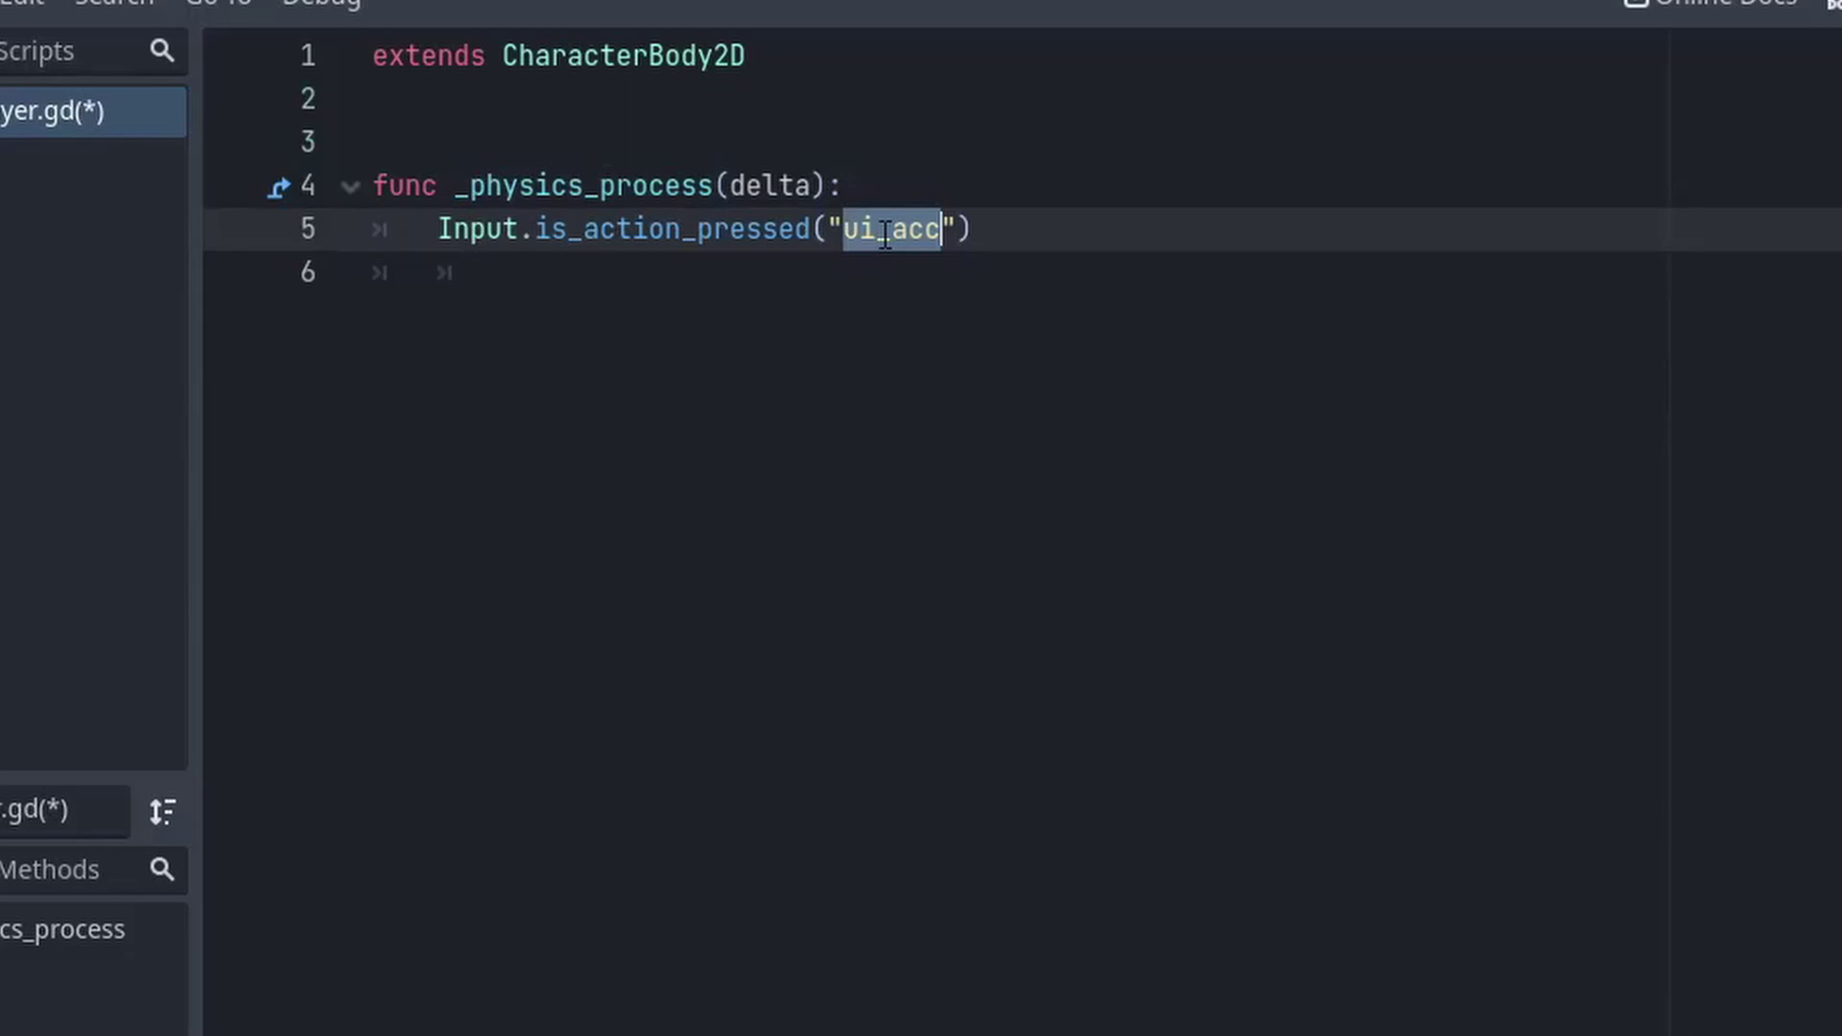
text(left)
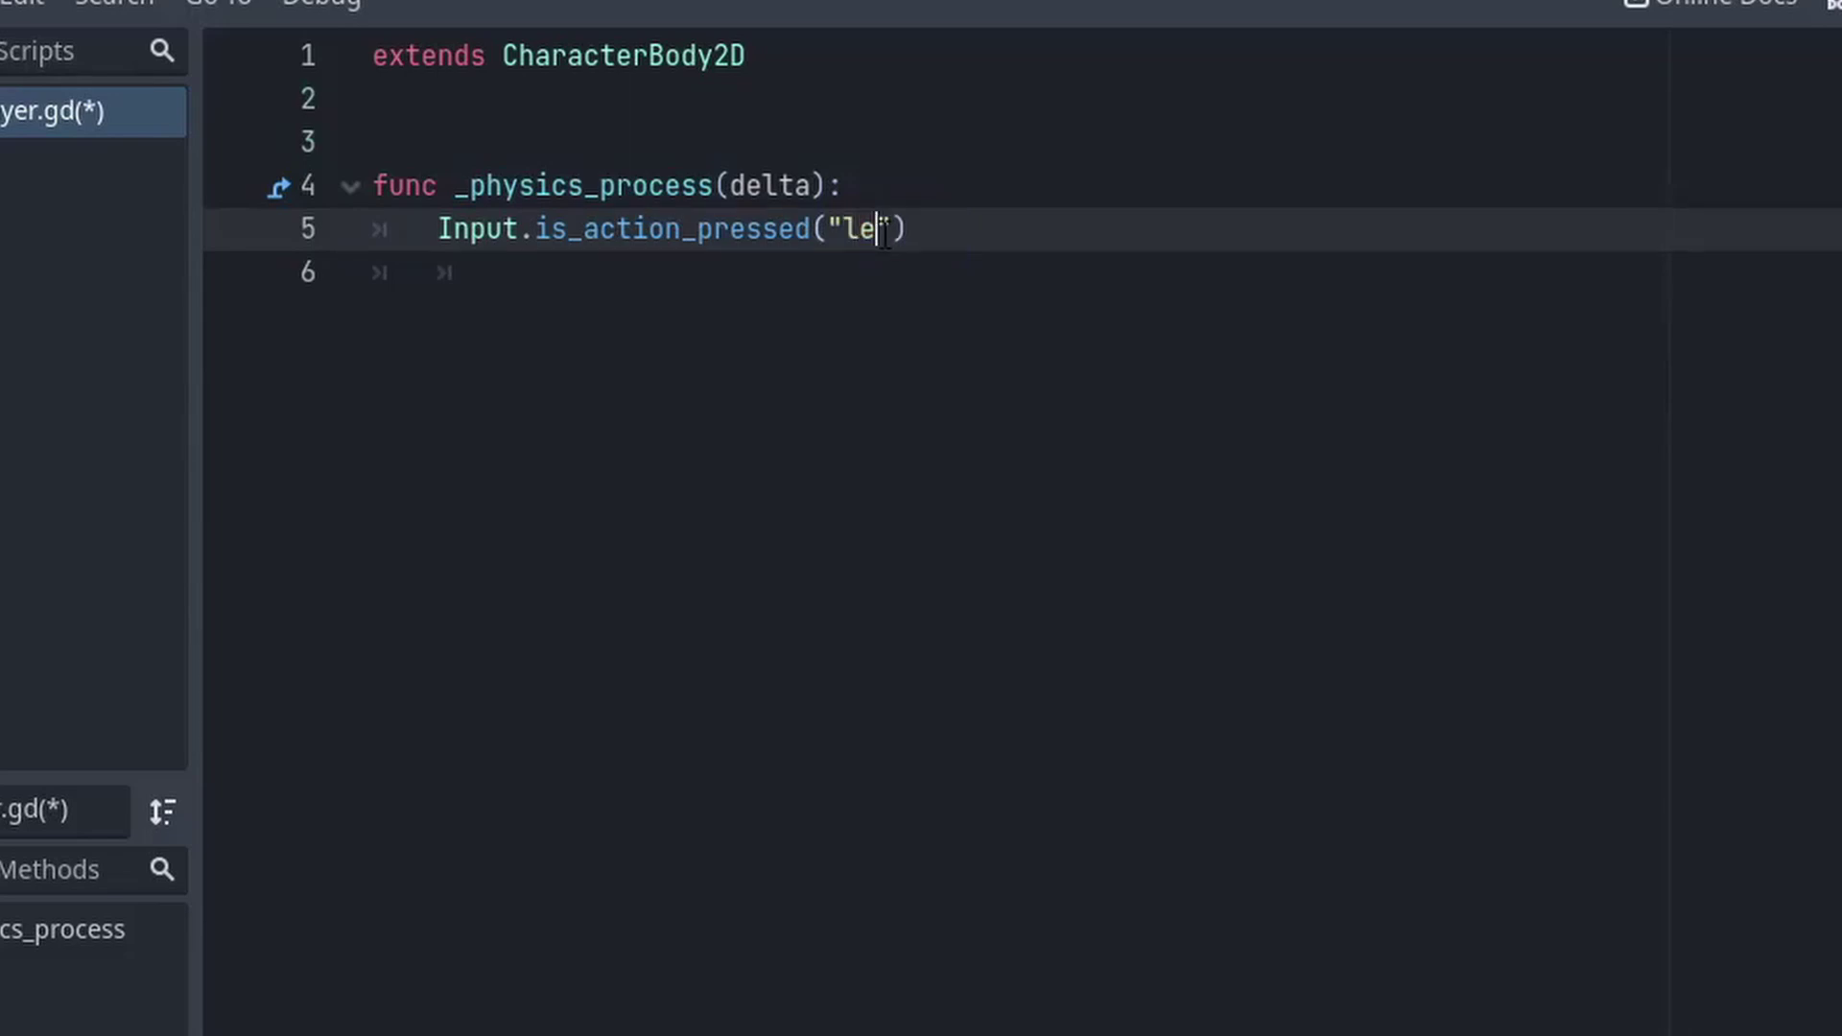
key(Return)
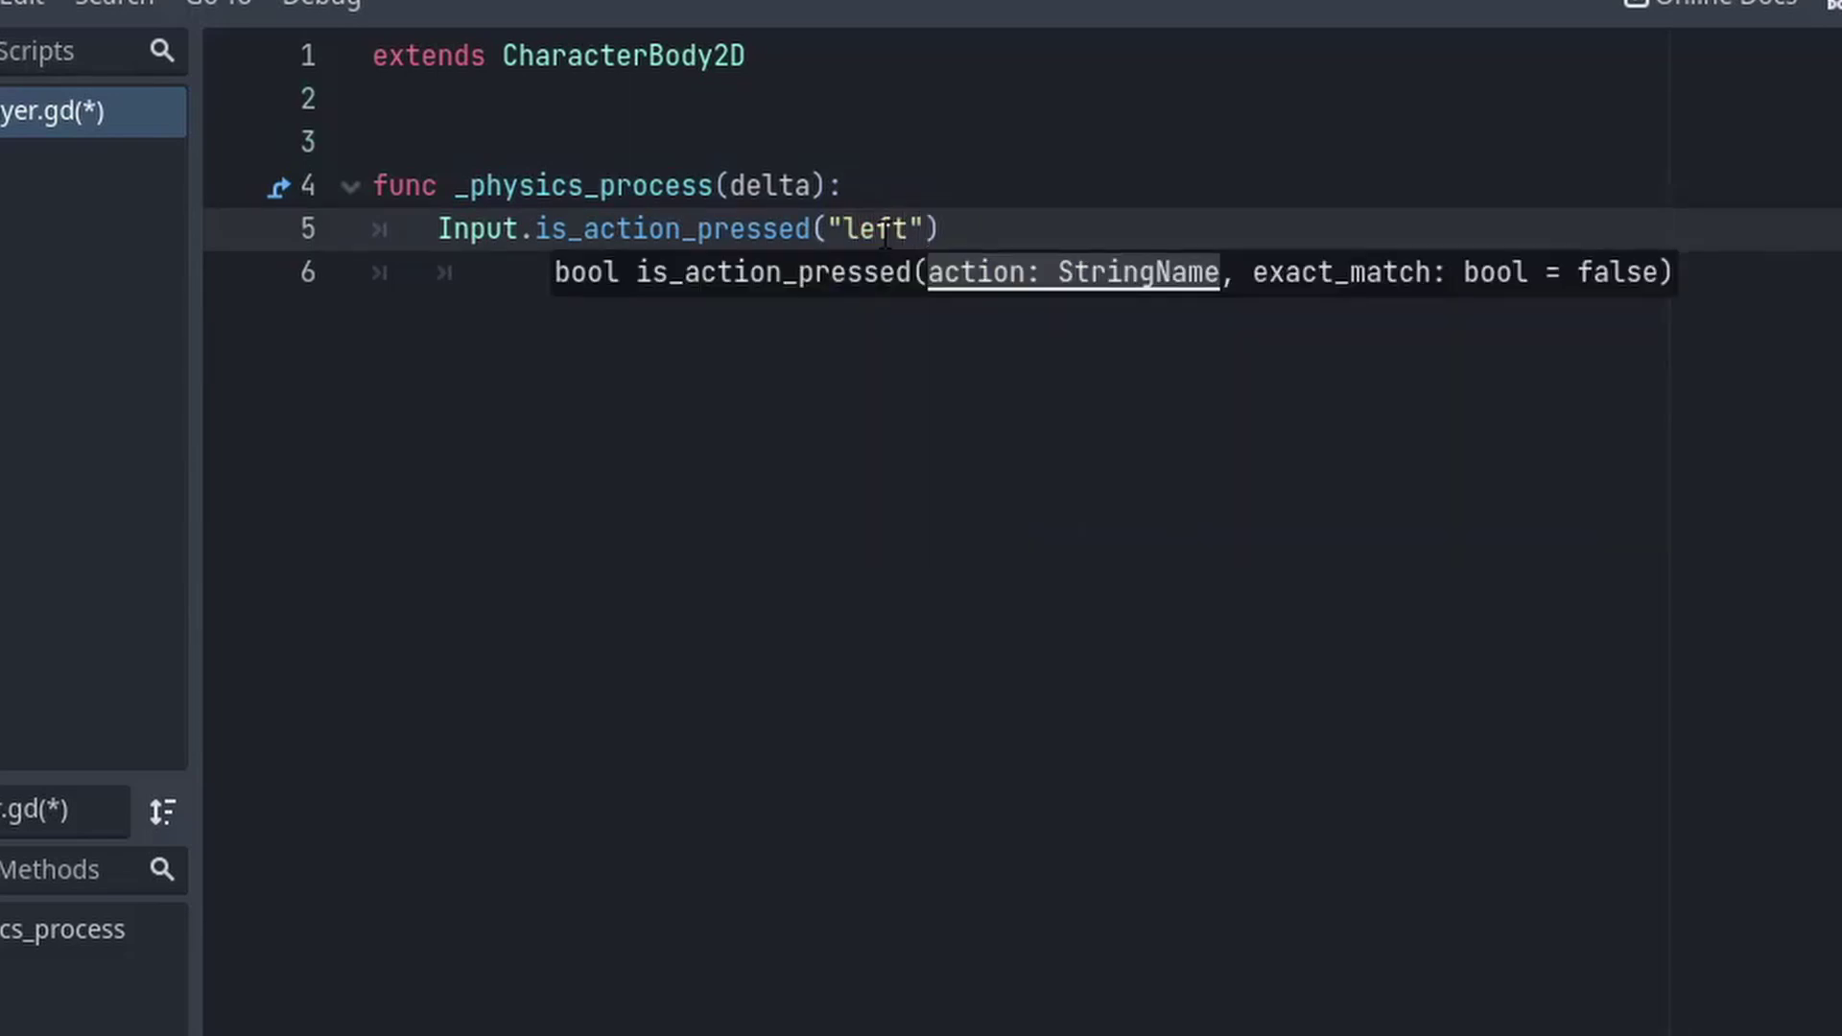